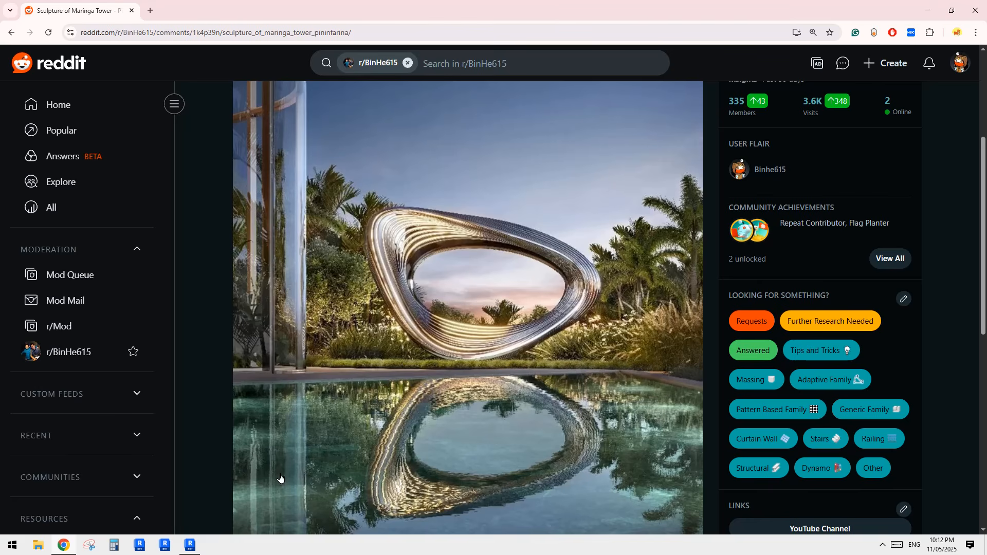
# Examine the Maringa Tower sculpture photo and the comment image of a similar Revit model on the Reddit post.
pyautogui.click(189, 547)
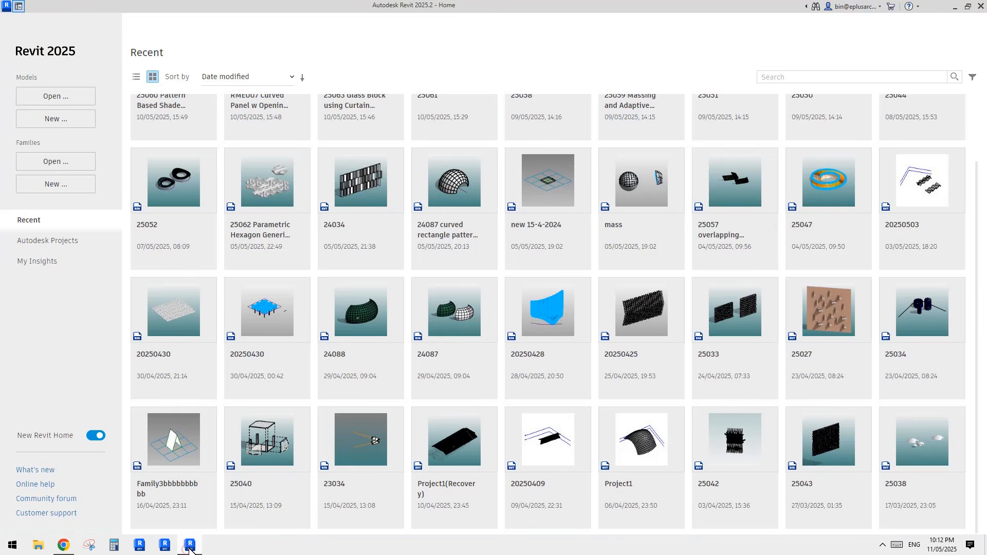
pyautogui.click(188, 546)
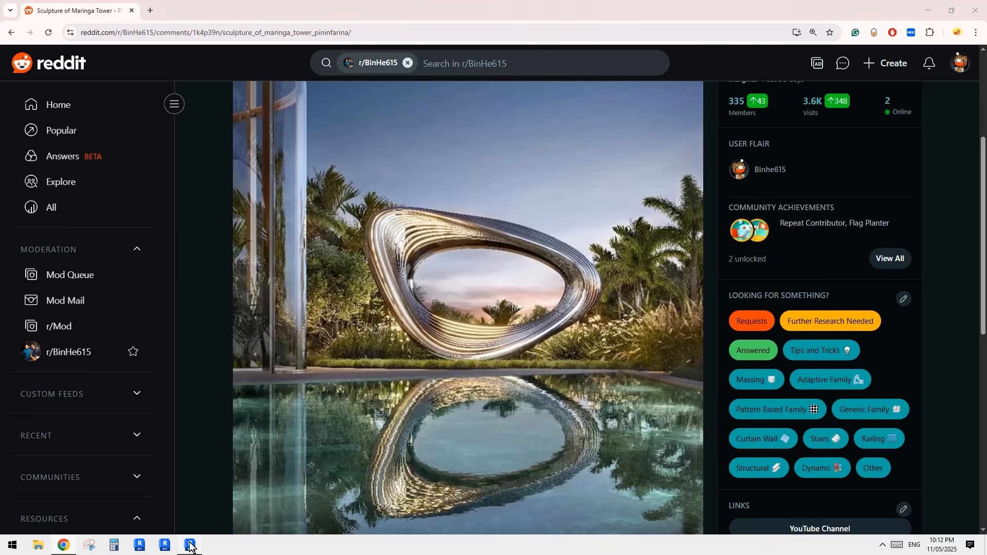
pyautogui.click(191, 547)
pyautogui.click(191, 544)
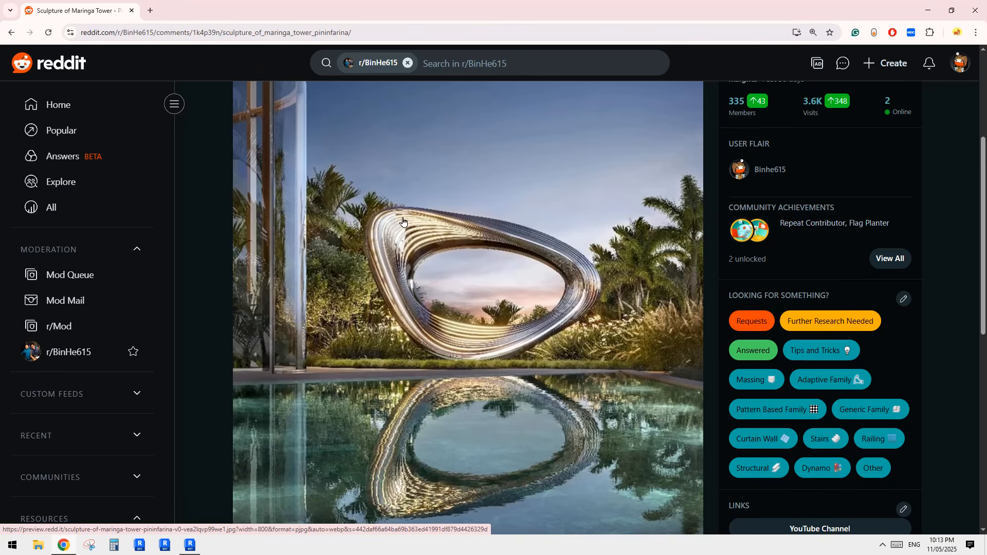
pyautogui.scroll(-9, 473, 252)
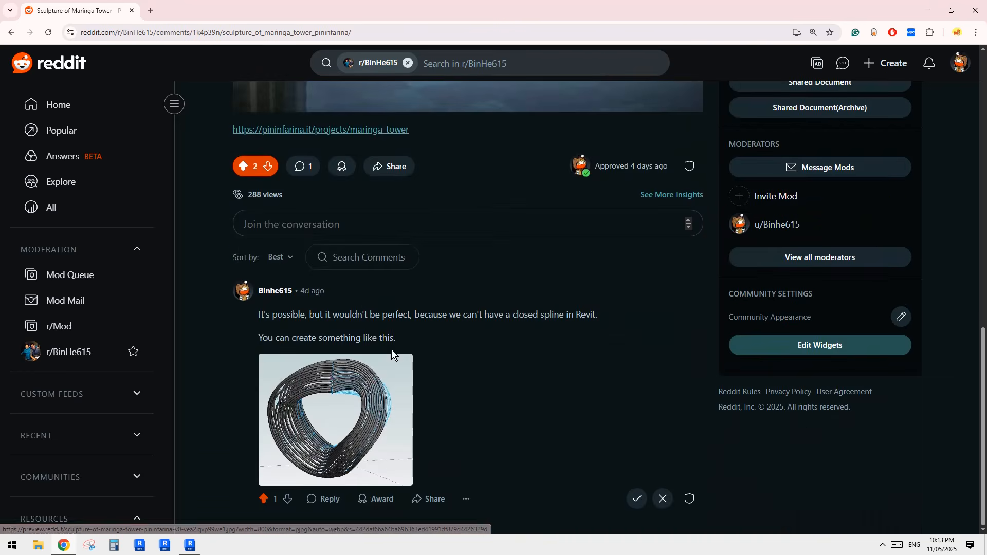
pyautogui.scroll(4, 441, 369)
pyautogui.scroll(5, 441, 368)
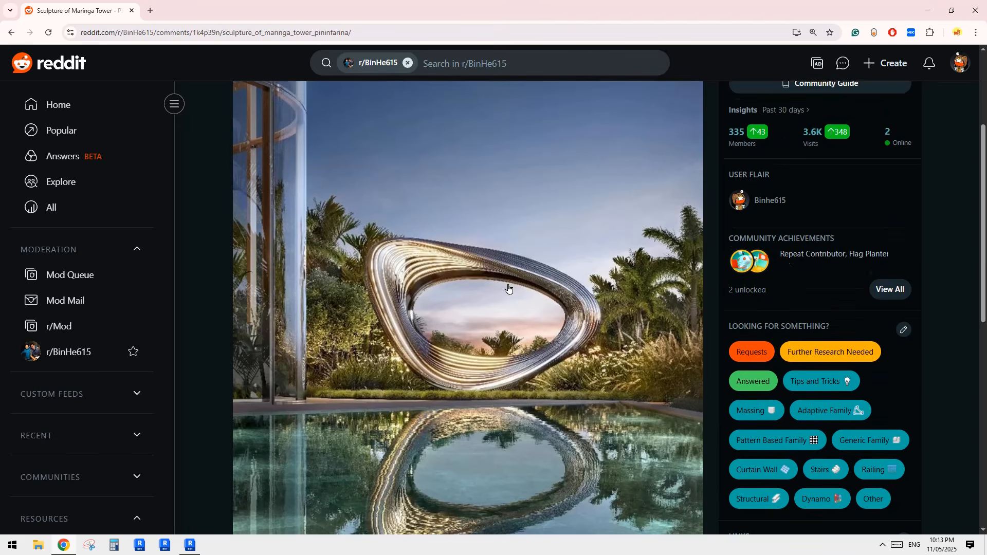
pyautogui.click(196, 547)
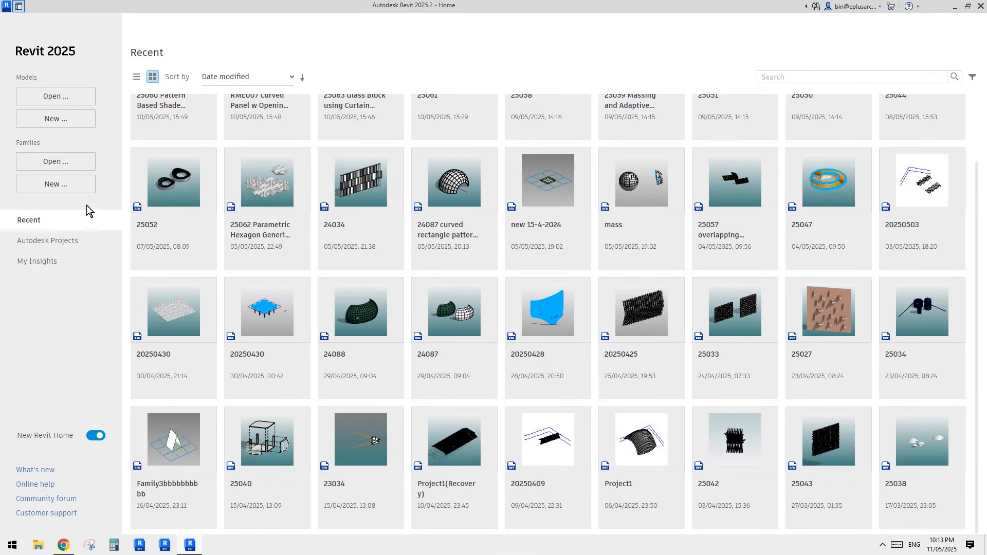
pyautogui.click(69, 547)
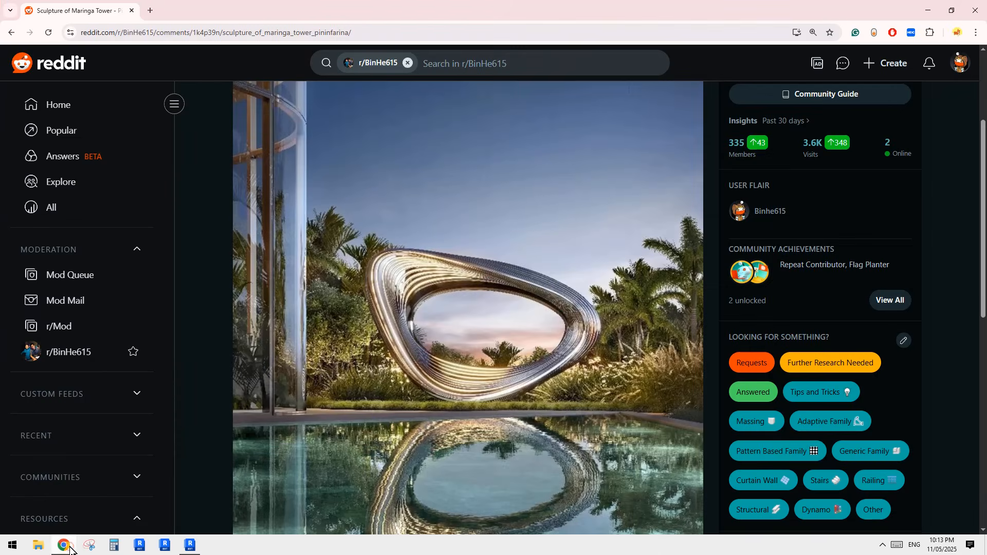
# Switch to Revit and create a new family from the mass template in the Conceptual Mass folder.
pyautogui.click(190, 548)
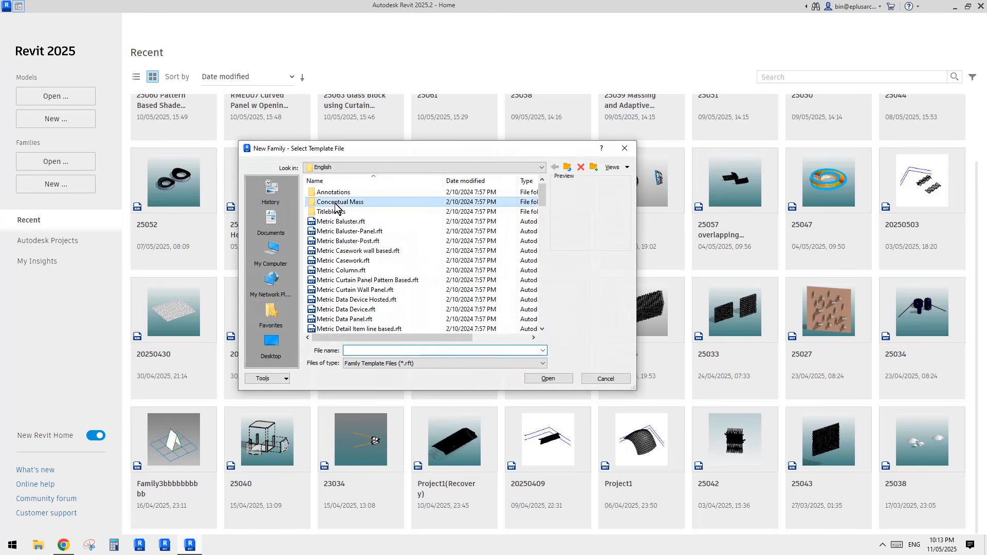
pyautogui.doubleClick(335, 202)
pyautogui.doubleClick(337, 193)
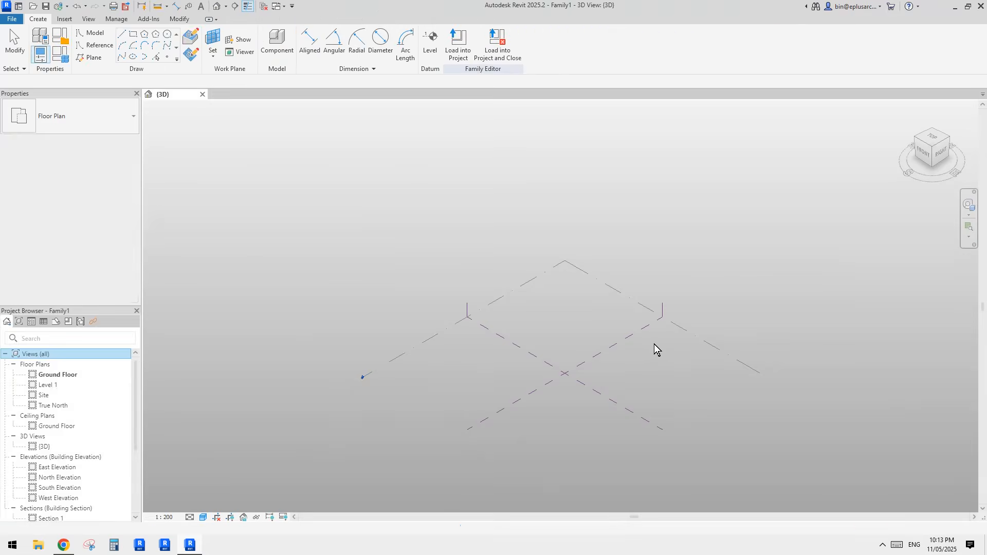
# Review the sculpture photo in the browser, then return to Revit and draw a seven-point spline reference line on Level 1 across the centre plane.
pyautogui.click(63, 546)
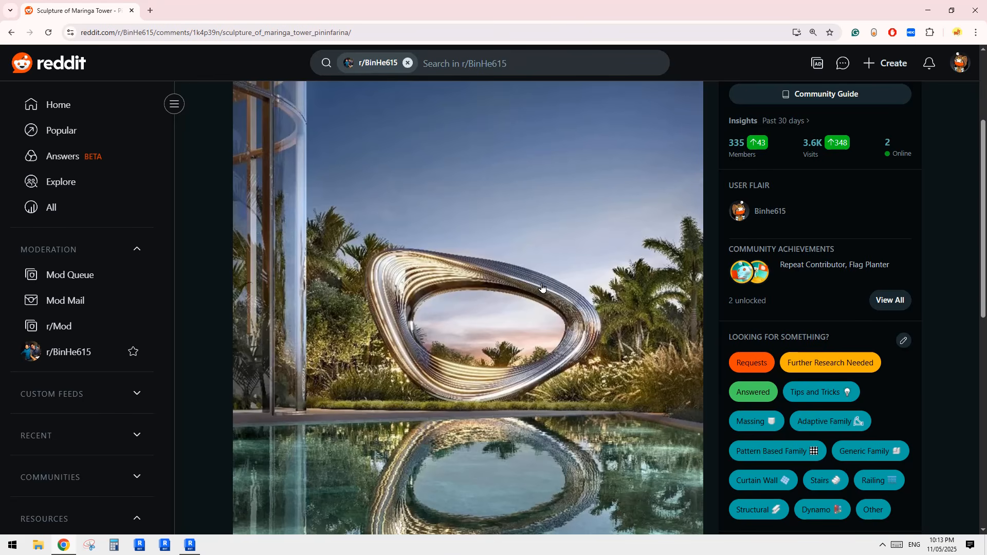
pyautogui.click(190, 546)
pyautogui.keyDown('shift'); pyautogui.moveTo(419, 432); pyautogui.dragTo(535, 407, button='middle'); pyautogui.keyUp('shift')
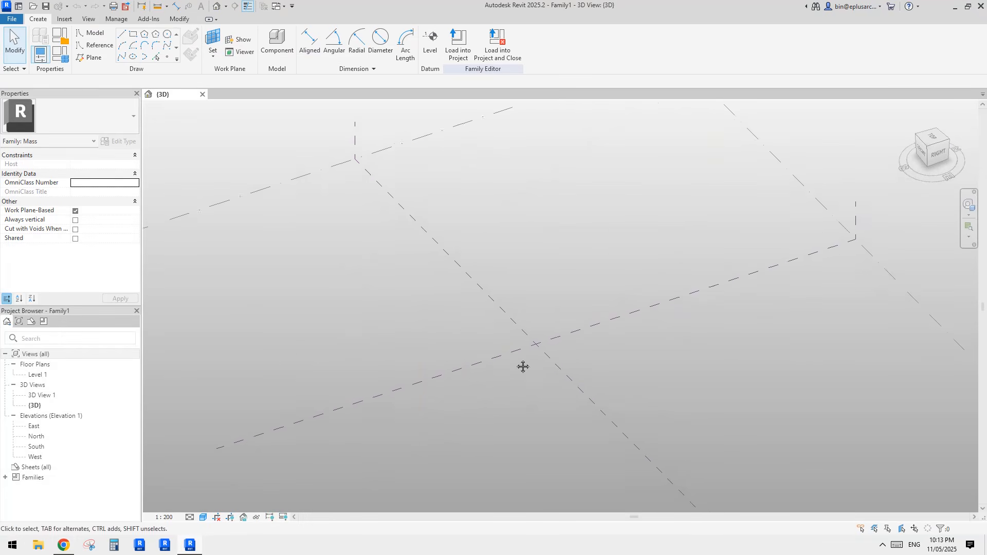
pyautogui.scroll(-2, 523, 367)
pyautogui.moveTo(516, 376)
pyautogui.mouseDown(button='middle')
pyautogui.moveTo(496, 388)
pyautogui.moveTo(530, 376)
pyautogui.mouseUp(button='middle')
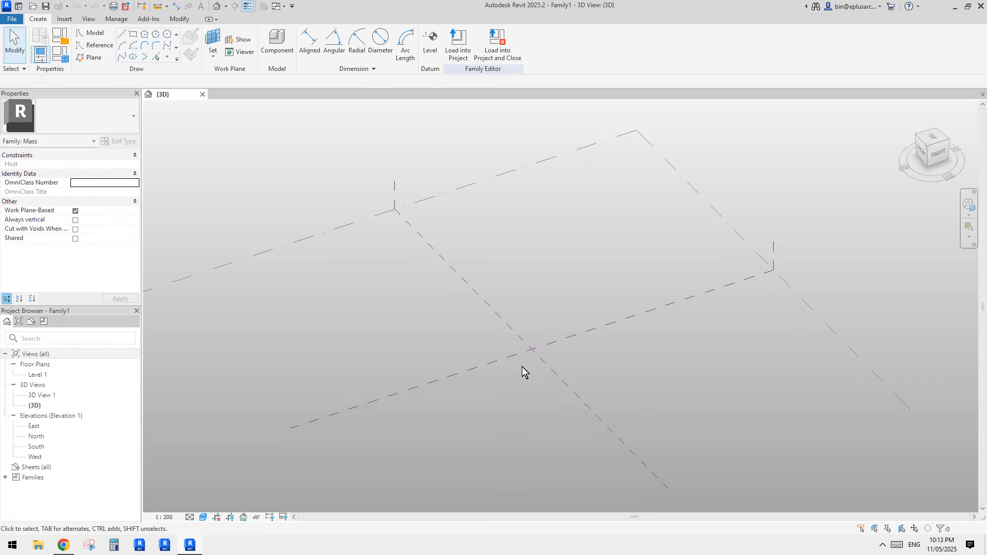
pyautogui.moveTo(456, 308); pyautogui.dragTo(454, 286, button='middle')
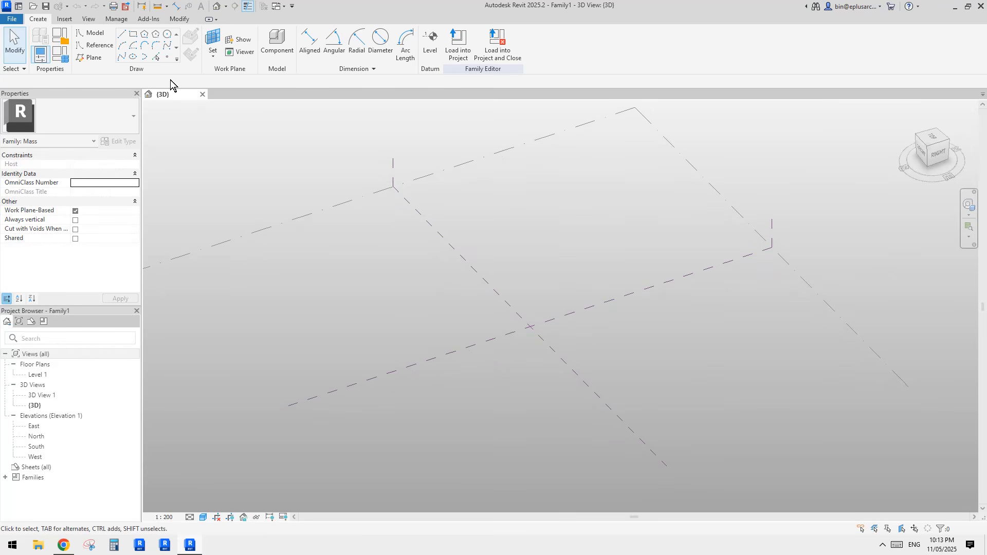
pyautogui.click(95, 46)
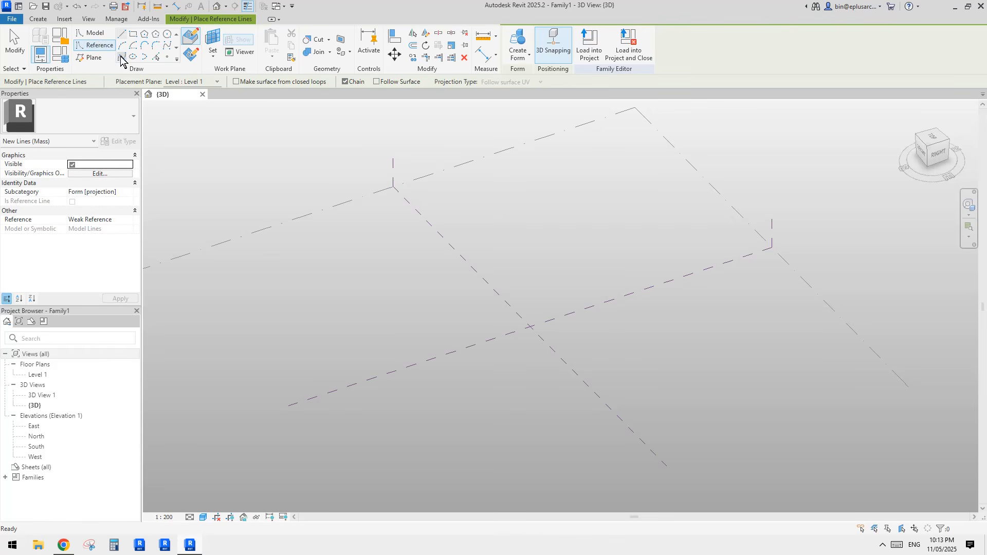
pyautogui.click(121, 57)
pyautogui.click(406, 325)
pyautogui.click(482, 328)
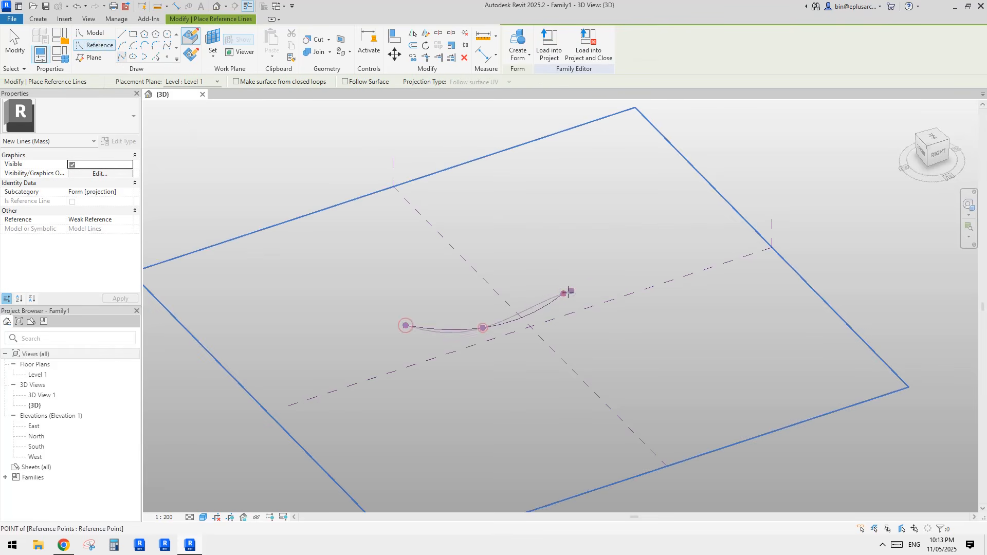
pyautogui.click(602, 278)
pyautogui.click(644, 259)
pyautogui.press('Escape')
pyautogui.press('Escape')
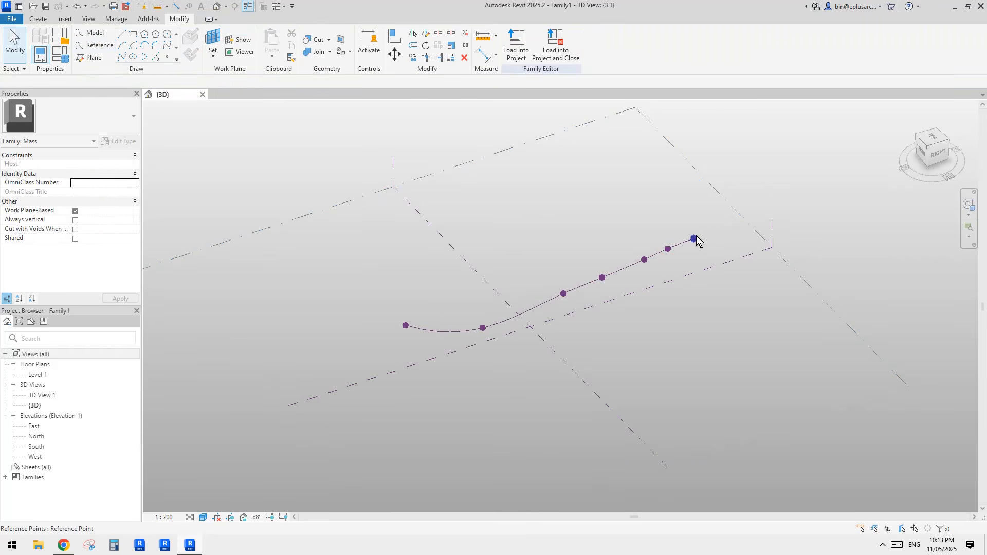
# Raise the spline's last point to an offset of about 10592 mm and pull it back to about 5114 mm from the centre plane.
pyautogui.click(696, 239)
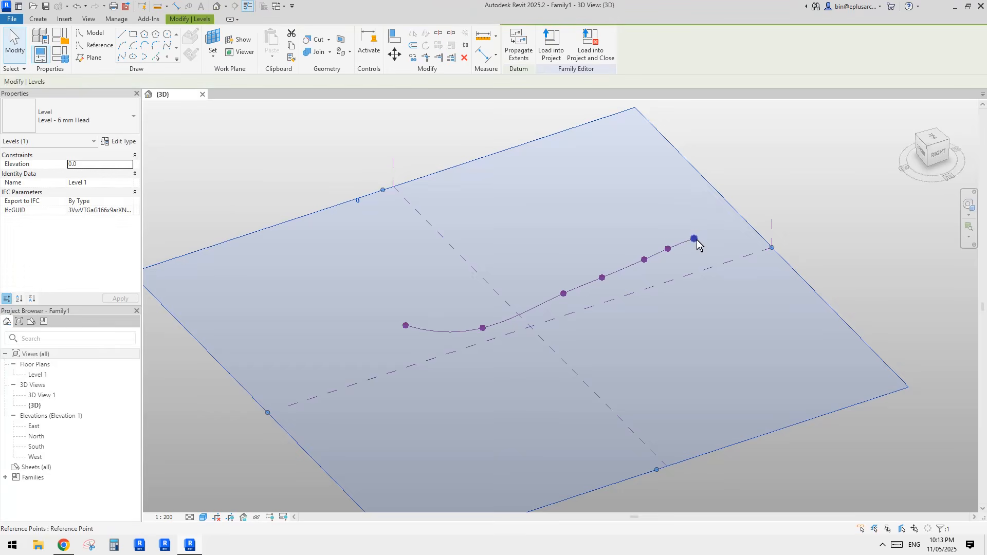
pyautogui.moveTo(695, 229); pyautogui.dragTo(696, 181)
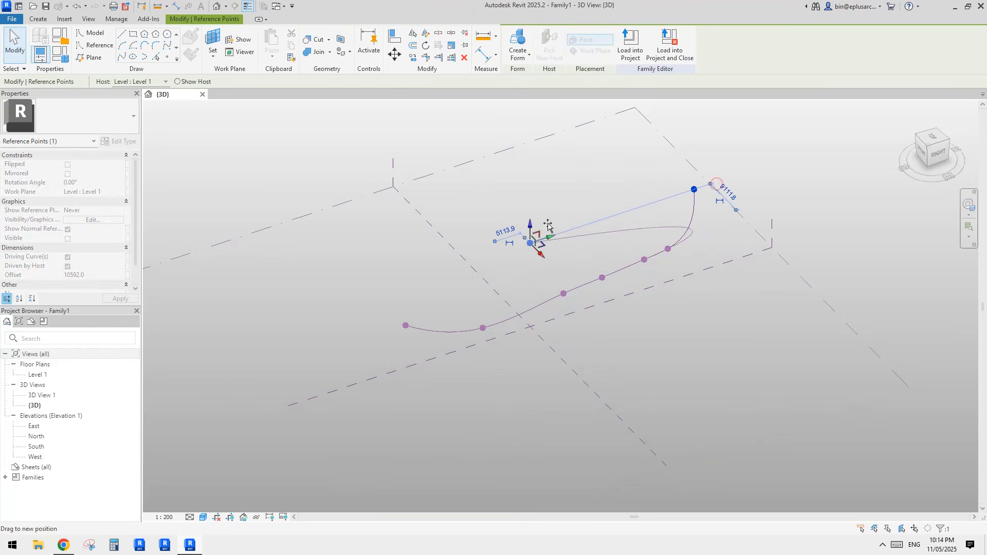
pyautogui.keyDown('shift'); pyautogui.moveTo(531, 227); pyautogui.dragTo(545, 251, button='middle'); pyautogui.keyUp('shift')
pyautogui.scroll(2, 548, 252)
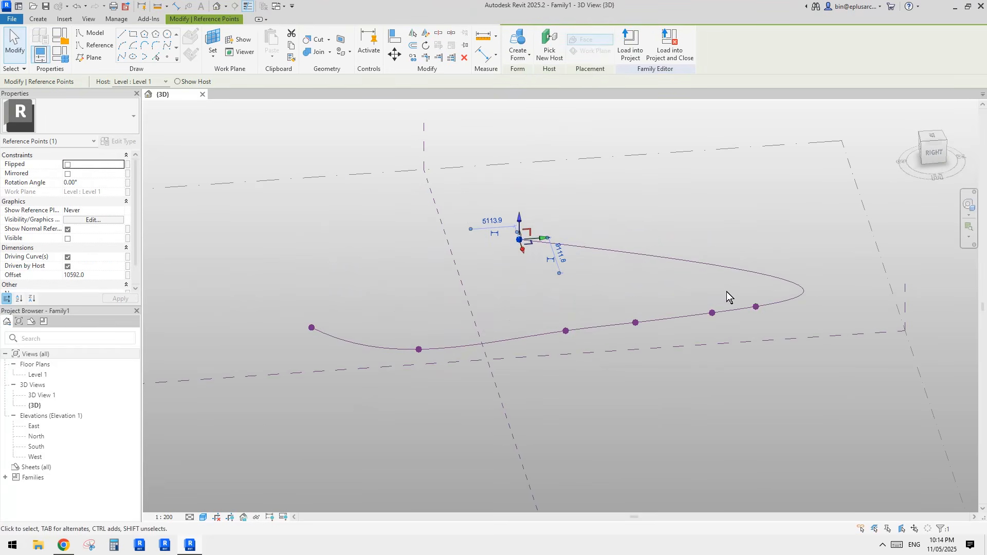
# Raise the spline's sixth point to an offset of about 7580 mm, placing it about 24906 mm and 10112 mm from the two centre planes.
pyautogui.click(760, 305)
pyautogui.press('Escape')
pyautogui.click(757, 306)
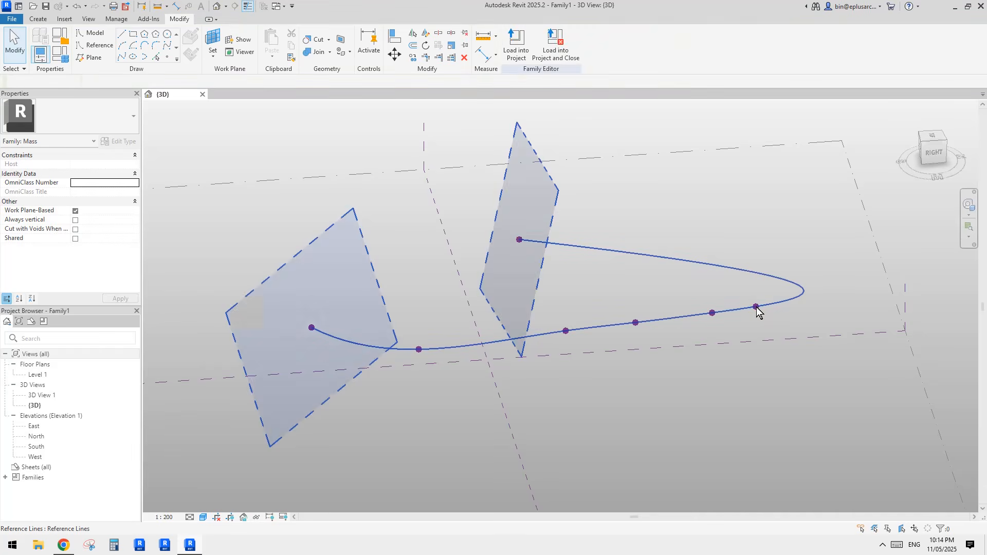
pyautogui.press('Escape')
pyautogui.click(757, 307)
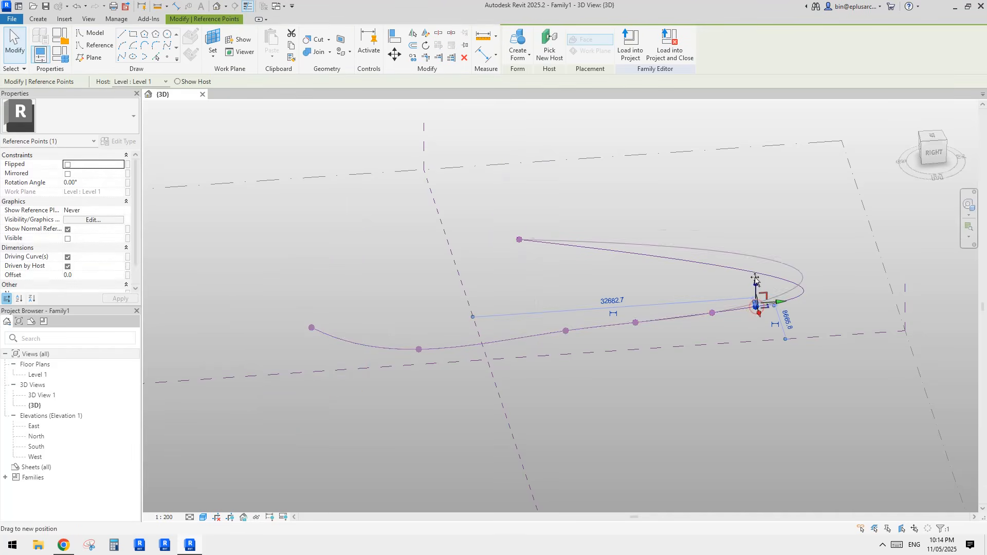
pyautogui.moveTo(757, 307); pyautogui.dragTo(697, 247)
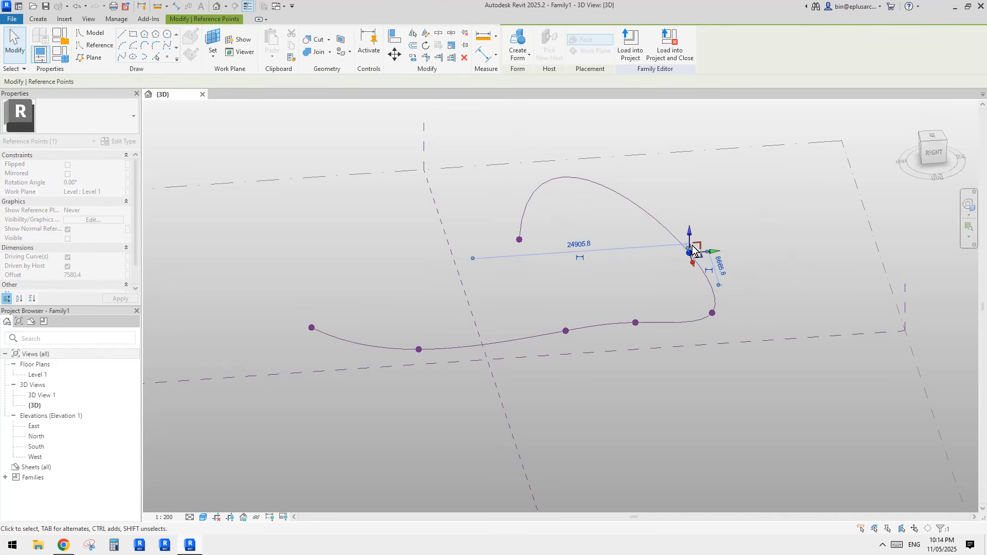
pyautogui.keyDown('shift'); pyautogui.moveTo(696, 247); pyautogui.dragTo(718, 254, button='middle'); pyautogui.keyUp('shift')
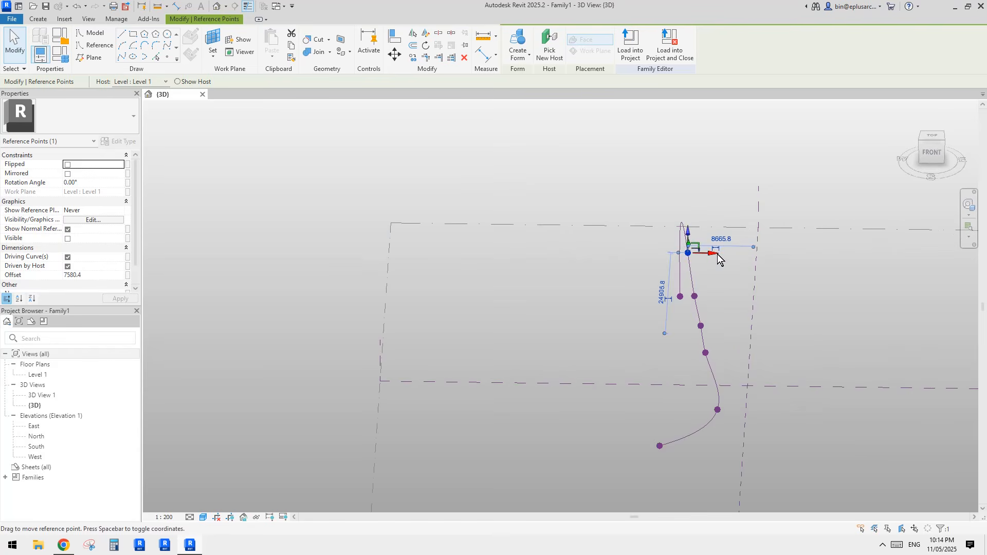
pyautogui.moveTo(715, 256); pyautogui.dragTo(706, 265)
pyautogui.keyDown('shift'); pyautogui.moveTo(706, 264); pyautogui.dragTo(540, 319, button='middle'); pyautogui.keyUp('shift')
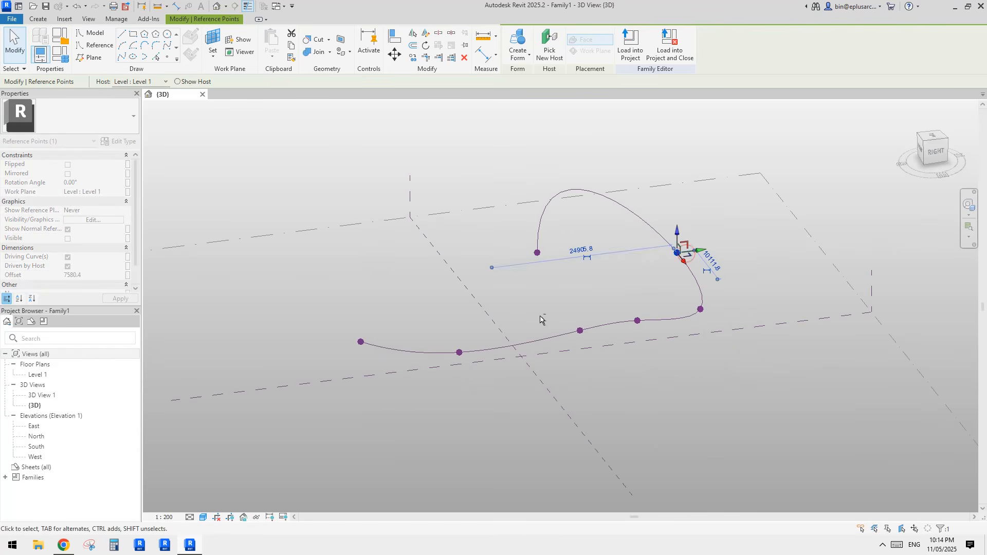
# Raise the spline's first point to an offset of about 9649 mm and pull it inward to about 10219 mm from the crossing centre plane.
pyautogui.moveTo(360, 341); pyautogui.dragTo(523, 258)
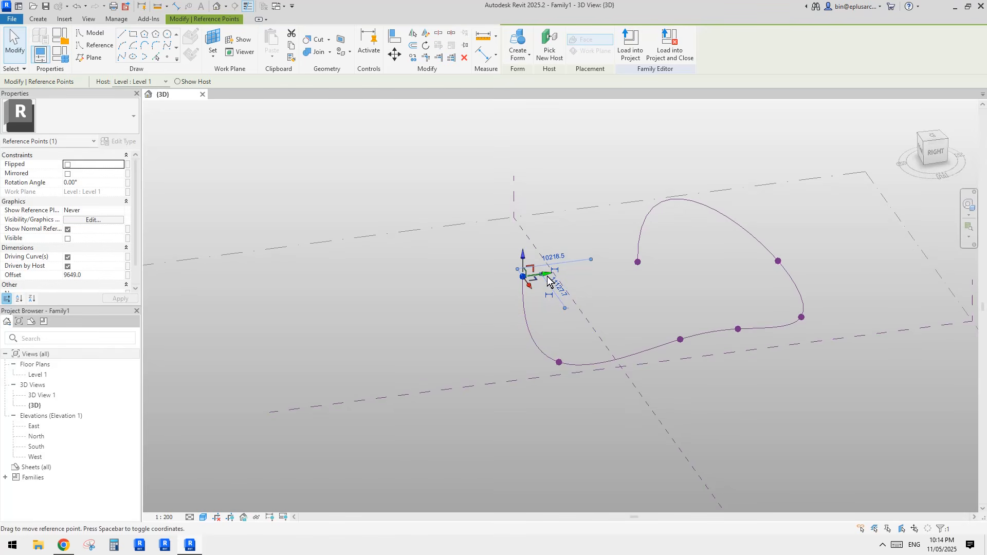
pyautogui.moveTo(633, 250)
pyautogui.keyDown('shift'); pyautogui.mouseDown(button='middle')
pyautogui.moveTo(723, 243)
pyautogui.moveTo(685, 164)
pyautogui.moveTo(638, 258)
pyautogui.mouseUp(button='middle'); pyautogui.keyUp('shift')
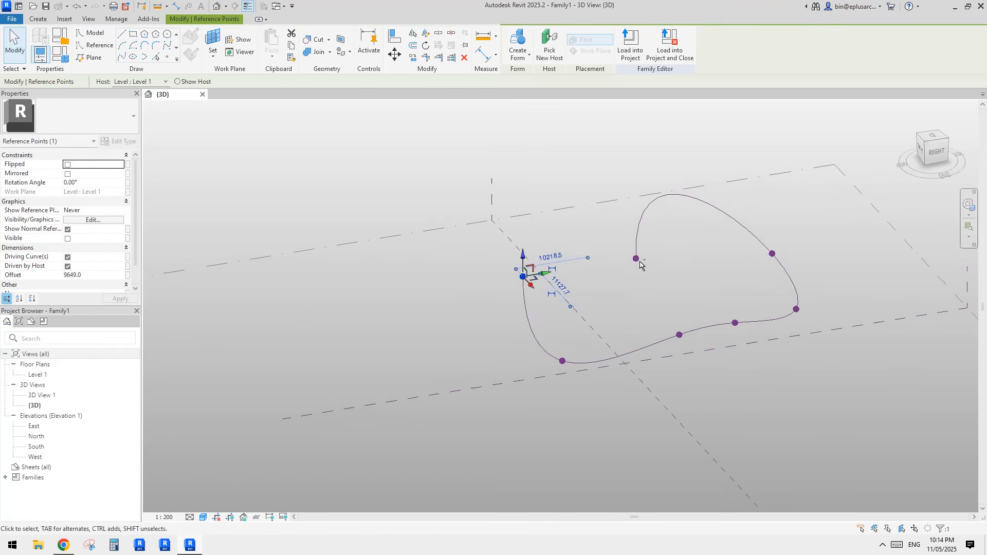
pyautogui.click(631, 256)
pyautogui.scroll(-1, 631, 255)
# Check the sculpture photo in the browser, and in Revit shift the spline's third point sideways to about 9625 mm from the centre plane and the second point likewise.
pyautogui.click(63, 547)
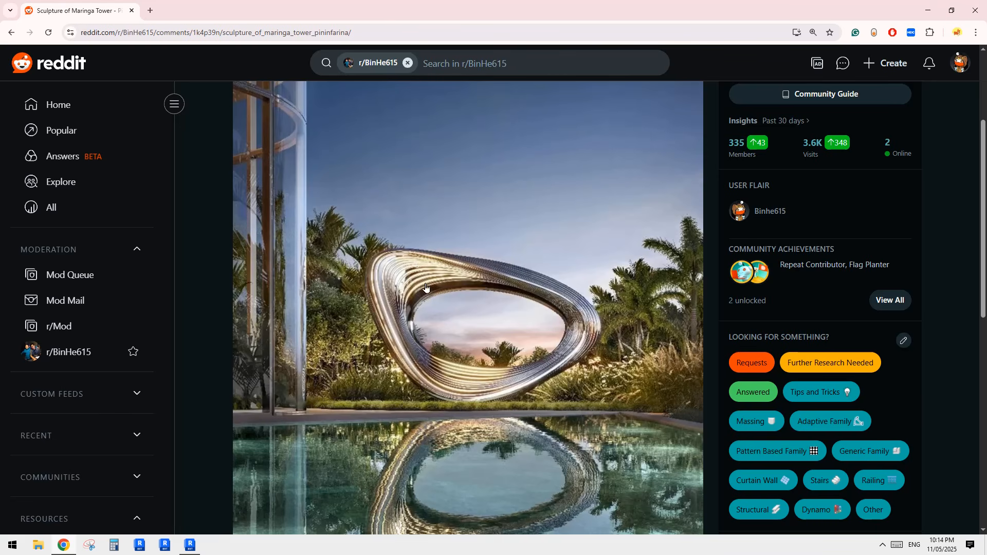
pyautogui.click(190, 546)
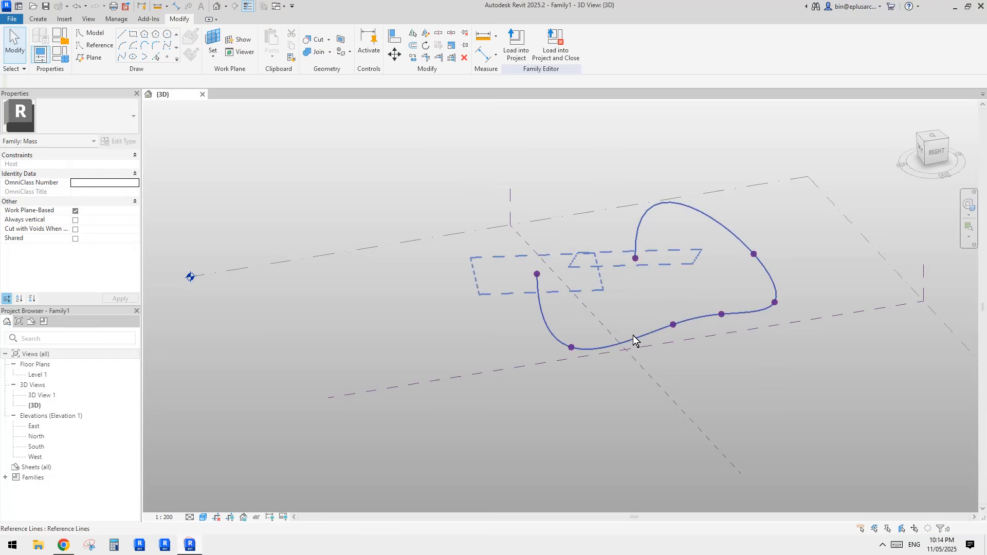
pyautogui.moveTo(635, 338)
pyautogui.keyDown('shift'); pyautogui.mouseDown(button='middle')
pyautogui.moveTo(621, 344)
pyautogui.moveTo(646, 313)
pyautogui.moveTo(639, 291)
pyautogui.moveTo(653, 295)
pyautogui.moveTo(624, 353)
pyautogui.mouseUp(button='middle'); pyautogui.keyUp('shift')
pyautogui.click(638, 287)
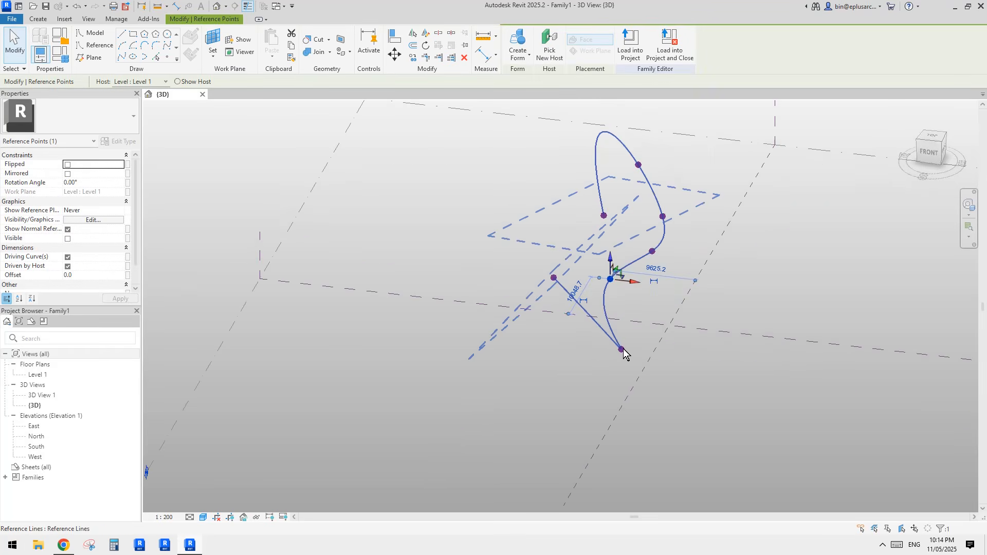
pyautogui.click(623, 352)
pyautogui.moveTo(645, 352); pyautogui.dragTo(610, 348)
pyautogui.keyDown('shift'); pyautogui.moveTo(610, 348); pyautogui.dragTo(595, 320, button='middle'); pyautogui.keyUp('shift')
# Pull the spline's first point inward toward the opposite end and raise the last point to narrow the open gap.
pyautogui.moveTo(587, 329); pyautogui.dragTo(551, 260)
pyautogui.keyDown('shift'); pyautogui.moveTo(550, 260); pyautogui.dragTo(558, 265, button='middle'); pyautogui.keyUp('shift')
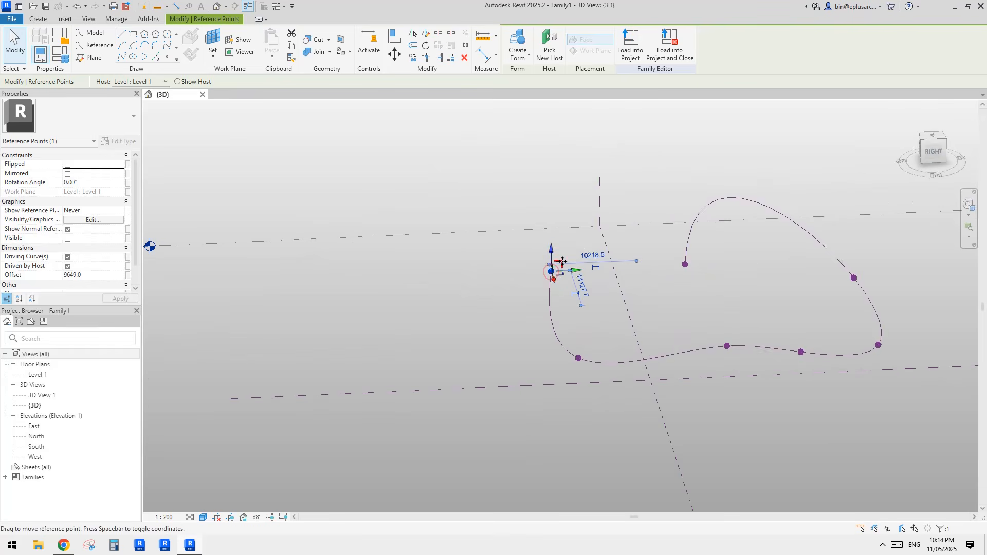
pyautogui.moveTo(577, 272); pyautogui.dragTo(686, 189)
pyautogui.click(685, 265)
pyautogui.keyDown('shift'); pyautogui.moveTo(747, 220); pyautogui.dragTo(844, 293, button='middle'); pyautogui.keyUp('shift')
# Move the spline's sixth point up and inward, and raise the first point to an offset of about 13638 mm.
pyautogui.click(857, 292)
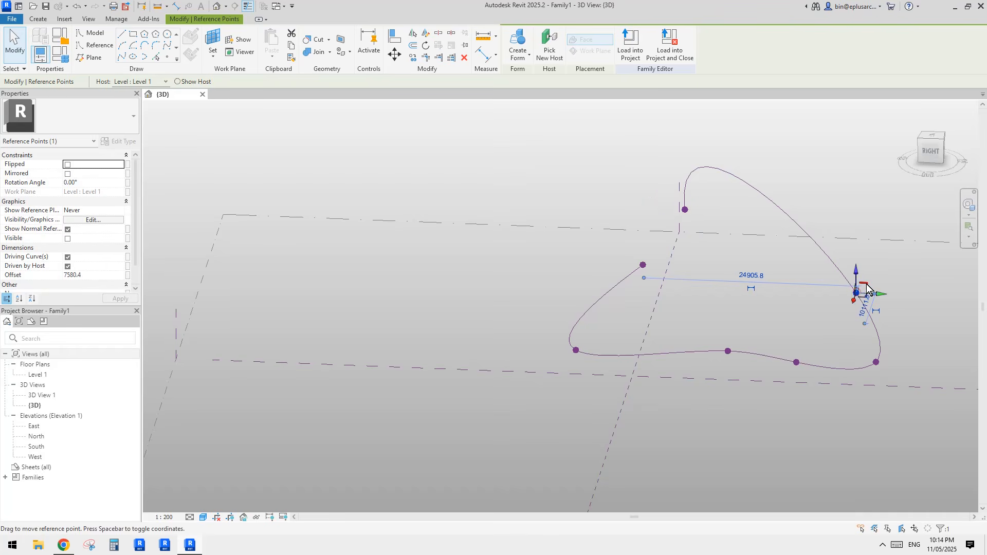
pyautogui.moveTo(857, 269); pyautogui.dragTo(819, 226)
pyautogui.moveTo(645, 268); pyautogui.dragTo(644, 235)
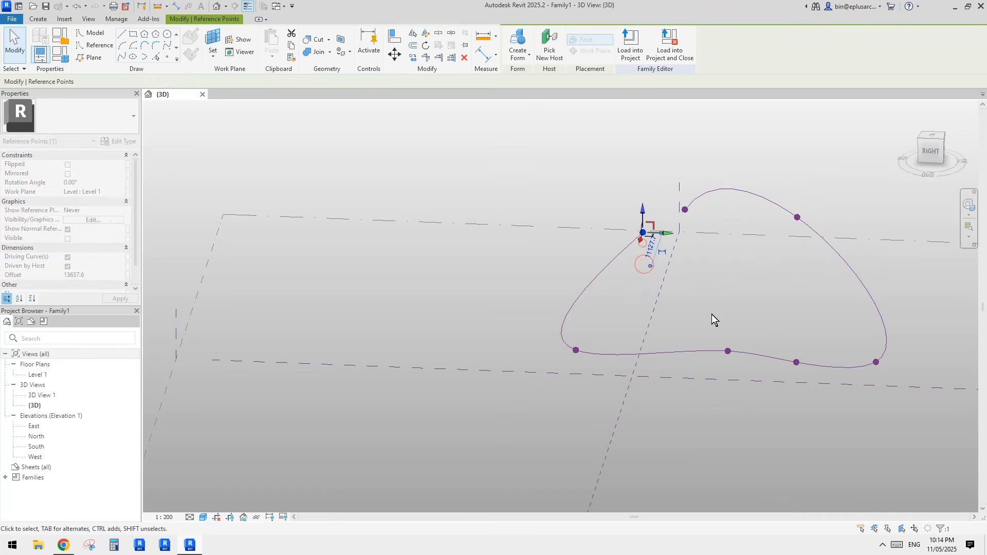
# Raise the spline's third point slightly above Level 1 and its second point to an offset of about 5183 mm.
pyautogui.click(728, 352)
pyautogui.moveTo(730, 353); pyautogui.dragTo(728, 321)
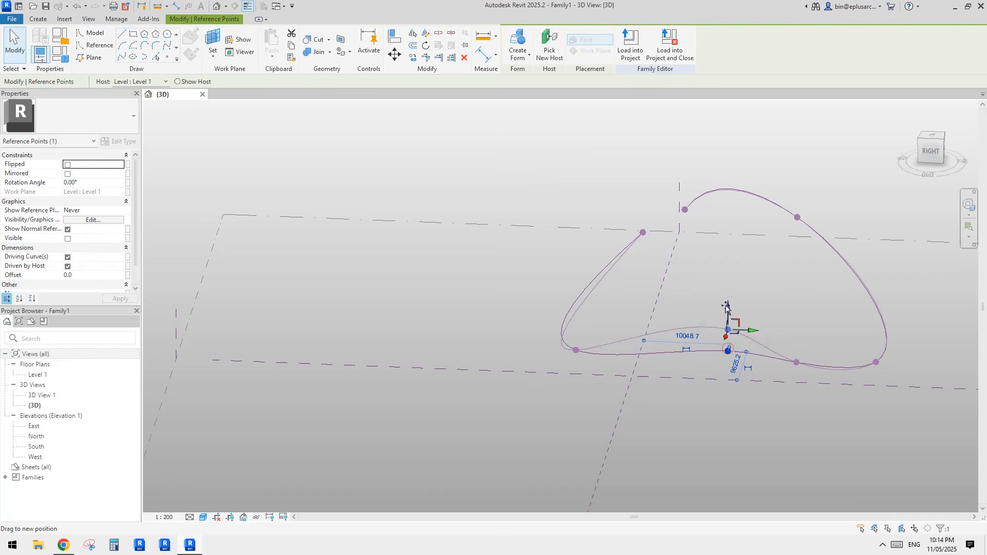
pyautogui.click(576, 350)
pyautogui.moveTo(577, 329); pyautogui.dragTo(577, 286)
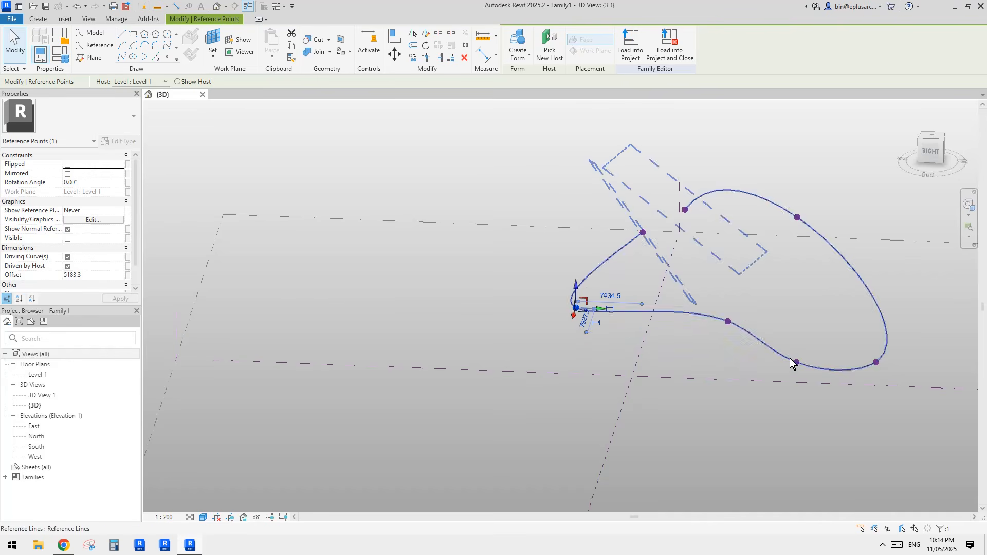
pyautogui.keyDown('shift'); pyautogui.moveTo(797, 367); pyautogui.dragTo(718, 341, button='middle'); pyautogui.keyUp('shift')
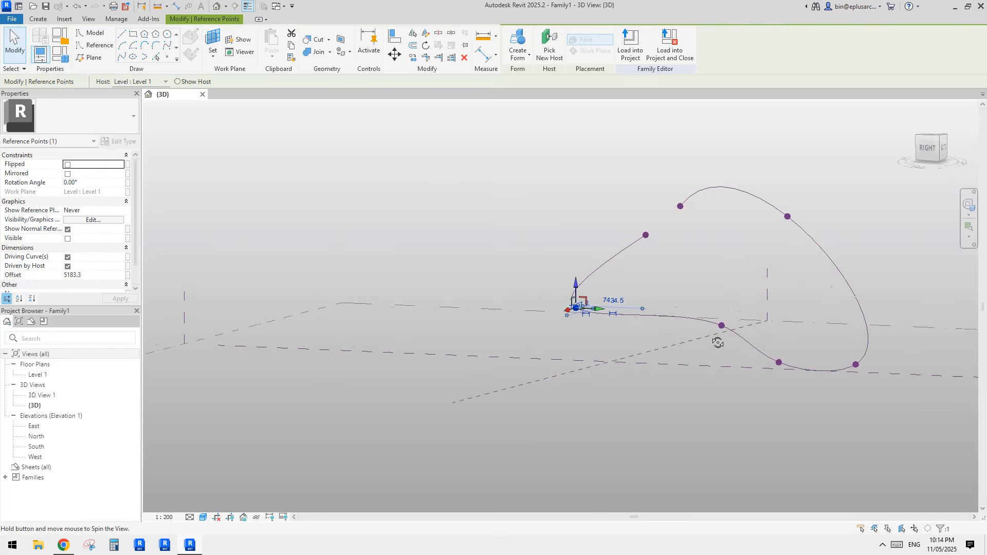
# Lower the spline's third point back toward Level 1 and check the neighbouring first and second points.
pyautogui.click(727, 326)
pyautogui.moveTo(726, 300); pyautogui.dragTo(728, 329)
pyautogui.keyDown('shift'); pyautogui.moveTo(677, 313); pyautogui.dragTo(700, 315, button='middle'); pyautogui.keyUp('shift')
pyautogui.click(641, 236)
pyautogui.keyDown('shift'); pyautogui.moveTo(642, 239); pyautogui.dragTo(863, 292, button='middle'); pyautogui.keyUp('shift')
pyautogui.click(669, 323)
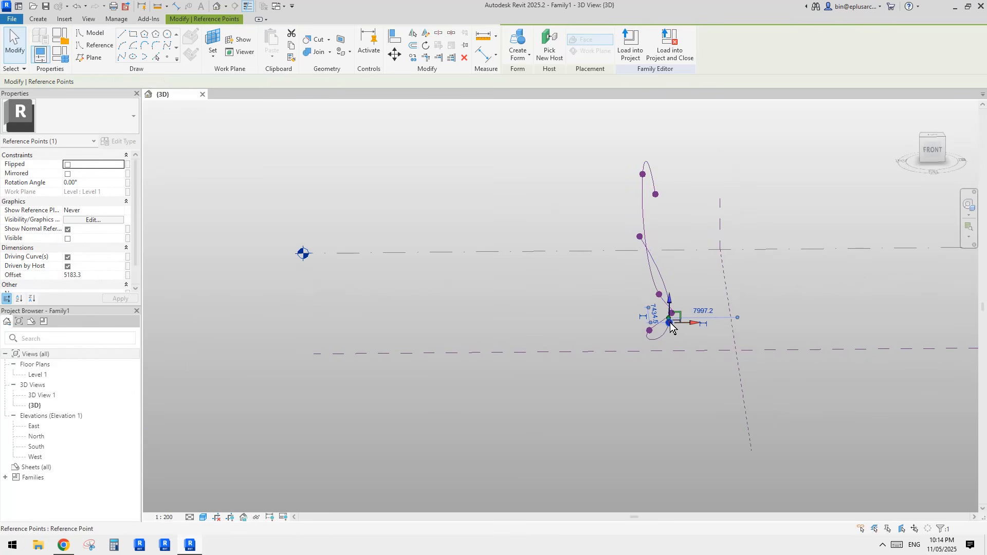
pyautogui.keyDown('shift'); pyautogui.moveTo(689, 328); pyautogui.dragTo(733, 190, button='middle'); pyautogui.keyUp('shift')
# Lower the spline's last point and pull it in toward the first point, leaving only a small gap between the ends.
pyautogui.click(733, 183)
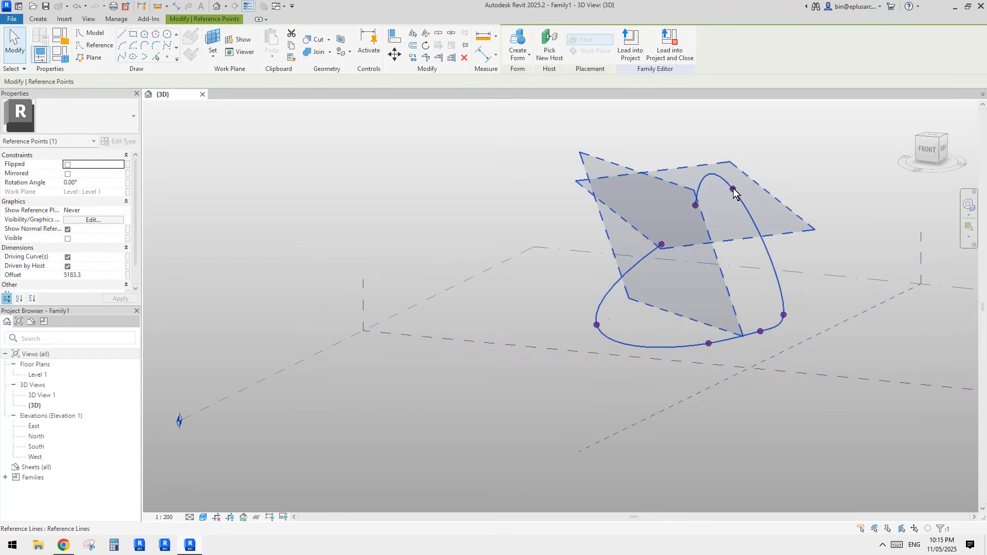
pyautogui.moveTo(725, 143); pyautogui.dragTo(744, 204)
pyautogui.keyDown('shift'); pyautogui.moveTo(744, 206); pyautogui.dragTo(776, 223, button='middle'); pyautogui.keyUp('shift')
pyautogui.moveTo(758, 190); pyautogui.dragTo(739, 254)
pyautogui.keyDown('shift'); pyautogui.moveTo(739, 254); pyautogui.dragTo(665, 215, button='middle'); pyautogui.keyUp('shift')
pyautogui.moveTo(668, 186); pyautogui.dragTo(706, 226)
pyautogui.keyDown('shift'); pyautogui.moveTo(706, 228); pyautogui.dragTo(621, 246, button='middle'); pyautogui.keyUp('shift')
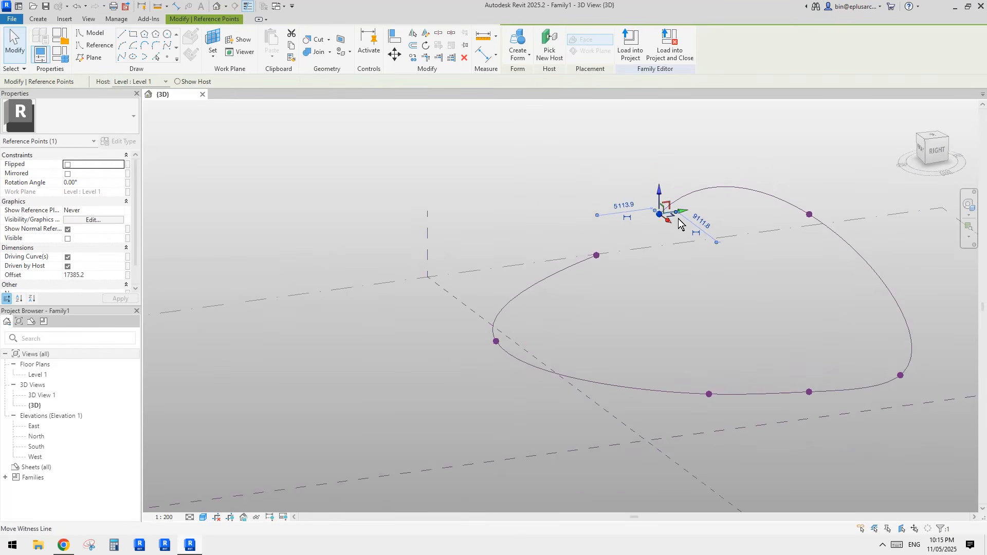
pyautogui.scroll(2, 678, 213)
pyautogui.moveTo(677, 210); pyautogui.dragTo(577, 282)
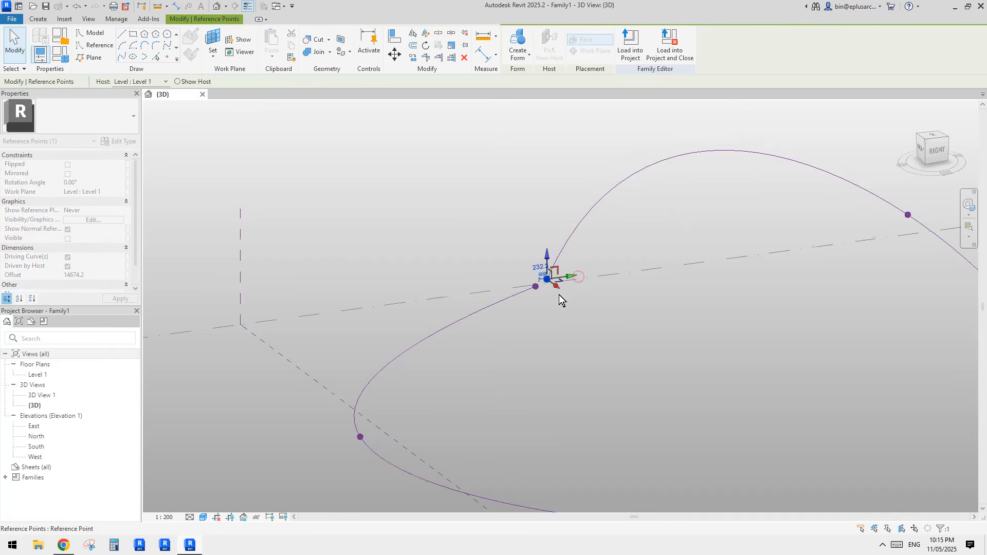
pyautogui.keyDown('shift'); pyautogui.moveTo(559, 295); pyautogui.dragTo(686, 299, button='middle'); pyautogui.keyUp('shift')
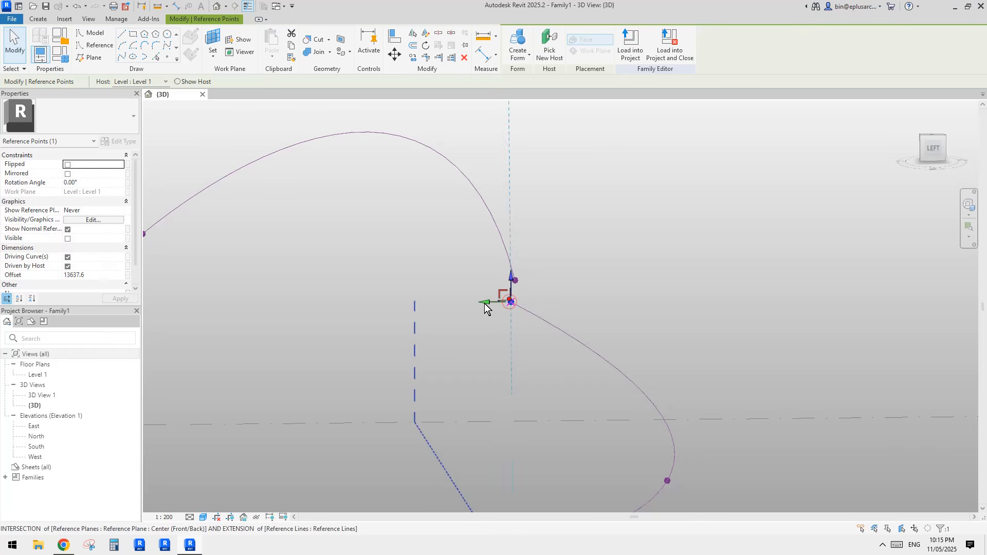
pyautogui.keyDown('shift'); pyautogui.moveTo(619, 293); pyautogui.dragTo(645, 267, button='middle'); pyautogui.keyUp('shift')
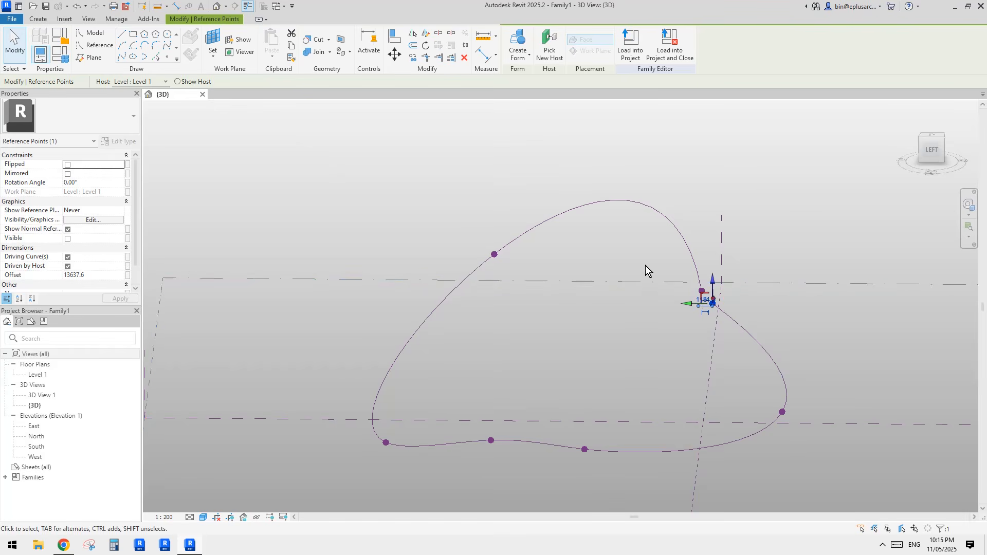
# Add a driving reference point on the spline's upper curve between its last two points, positioned at an offset of about 18044 mm.
pyautogui.click(167, 57)
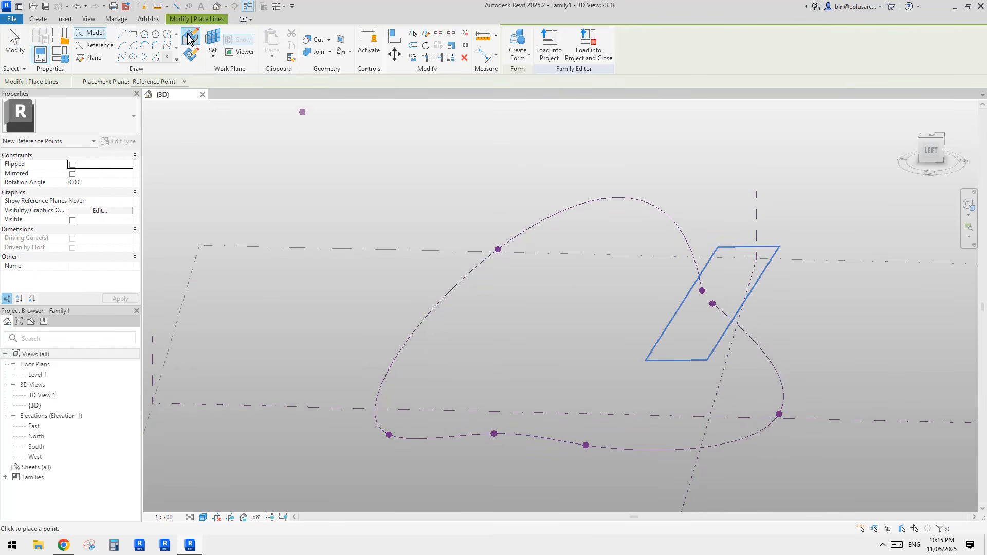
pyautogui.click(659, 208)
pyautogui.press('Escape')
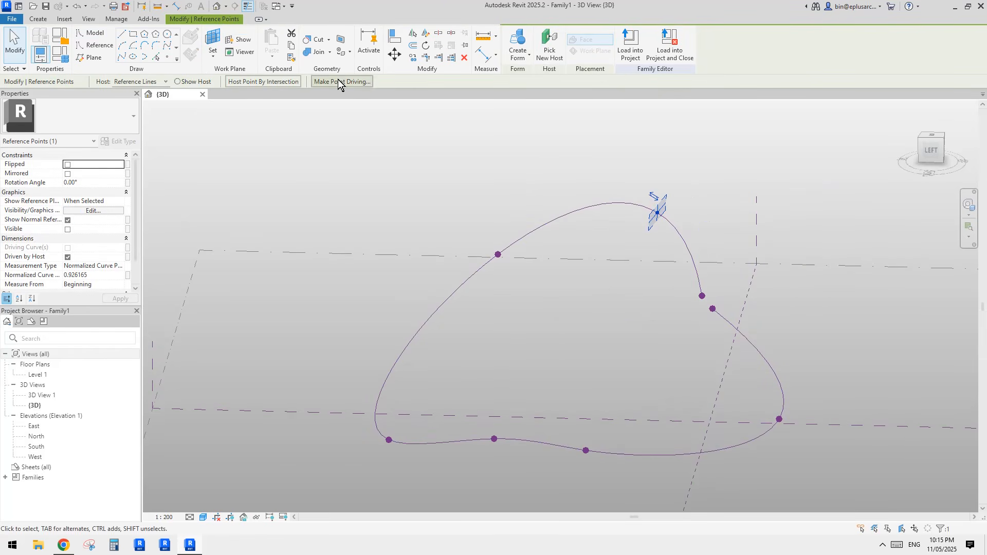
pyautogui.click(338, 82)
pyautogui.keyDown('shift'); pyautogui.moveTo(698, 214); pyautogui.dragTo(718, 178, button='middle'); pyautogui.keyUp('shift')
pyautogui.click(718, 175)
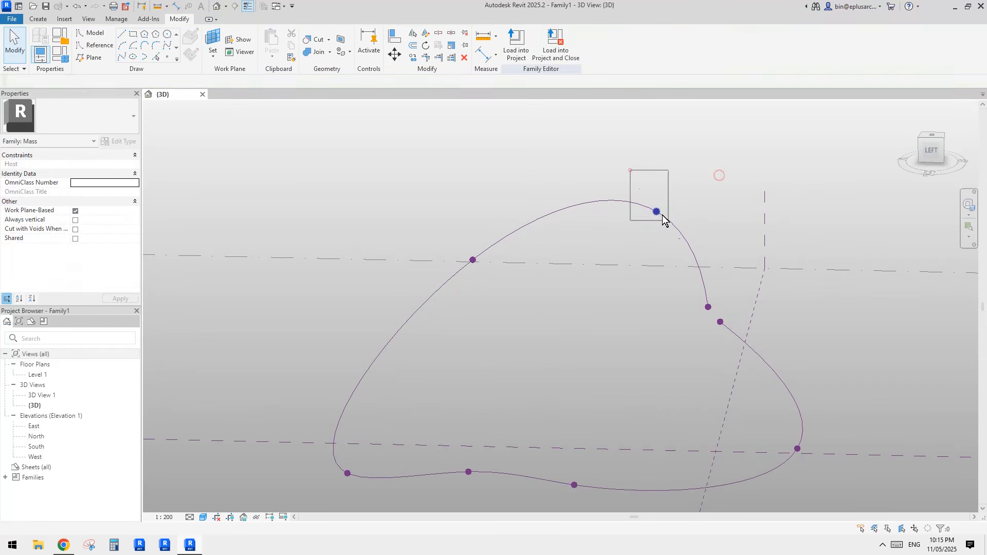
pyautogui.click(656, 212)
pyautogui.moveTo(657, 213); pyautogui.dragTo(652, 225)
pyautogui.keyDown('shift'); pyautogui.moveTo(664, 234); pyautogui.dragTo(489, 225, button='middle'); pyautogui.keyUp('shift')
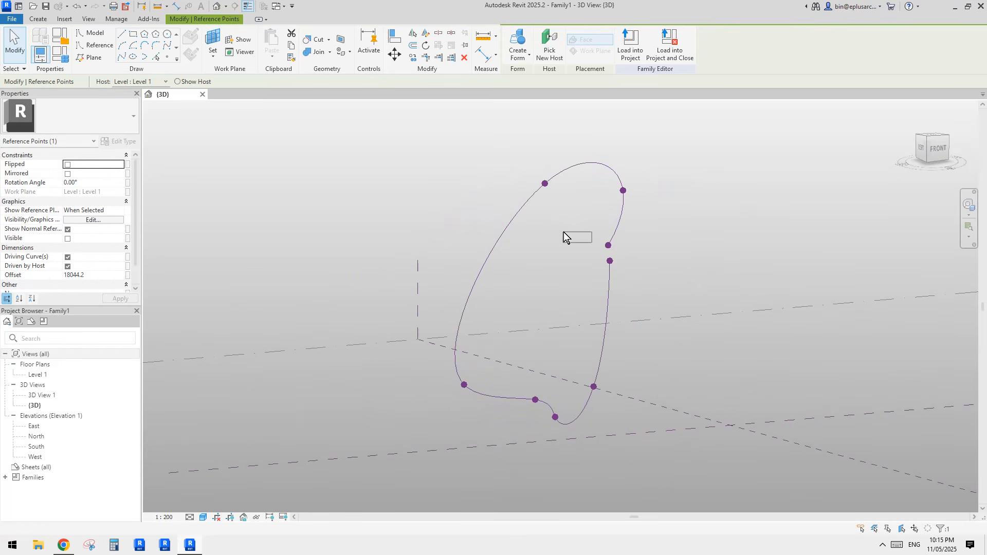
# Raise the spline's first point to an offset of about 14086 mm, near the last point.
pyautogui.moveTo(564, 233); pyautogui.dragTo(620, 253)
pyautogui.keyDown('shift'); pyautogui.moveTo(597, 253); pyautogui.dragTo(550, 250, button='middle'); pyautogui.keyUp('shift')
pyautogui.moveTo(628, 243)
pyautogui.mouseDown()
pyautogui.moveTo(644, 244)
pyautogui.moveTo(619, 226)
pyautogui.mouseUp()
pyautogui.press('Escape')
pyautogui.moveTo(588, 257); pyautogui.dragTo(634, 250)
pyautogui.scroll(2, 625, 269)
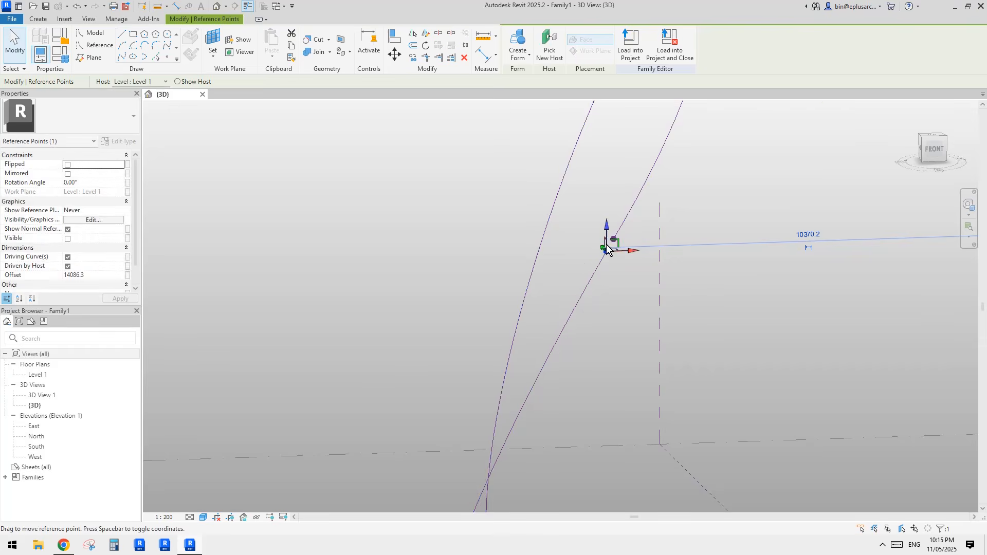
# Move the spline's last point closer to the first point to tighten the remaining gap.
pyautogui.press('Escape')
pyautogui.click(608, 255)
pyautogui.moveTo(608, 254)
pyautogui.keyDown('shift'); pyautogui.mouseDown(button='middle')
pyautogui.moveTo(646, 254)
pyautogui.moveTo(632, 285)
pyautogui.moveTo(622, 260)
pyautogui.moveTo(542, 236)
pyautogui.moveTo(682, 276)
pyautogui.moveTo(628, 258)
pyautogui.moveTo(638, 247)
pyautogui.moveTo(607, 254)
pyautogui.mouseUp(button='middle'); pyautogui.keyUp('shift')
pyautogui.scroll(2, 605, 249)
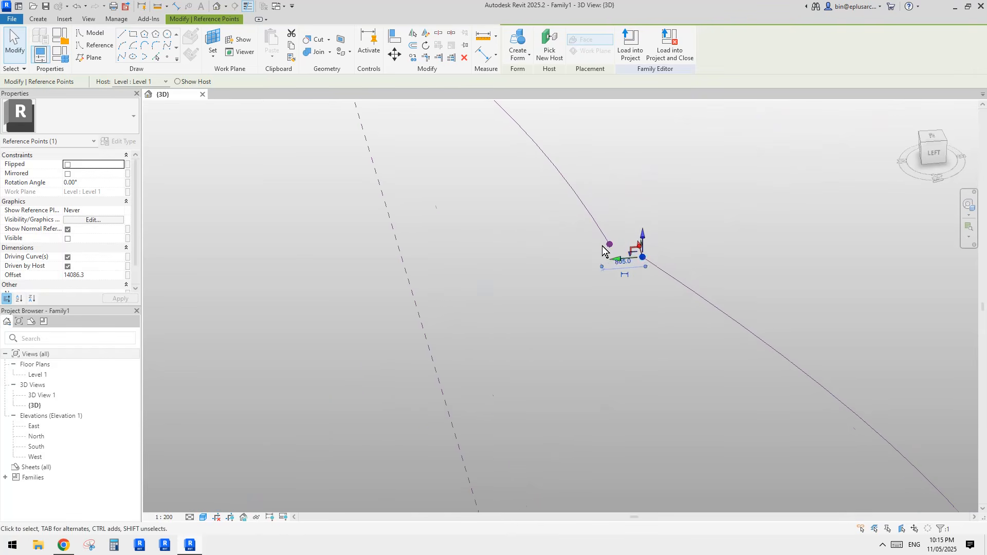
pyautogui.moveTo(591, 234); pyautogui.dragTo(660, 287)
pyautogui.scroll(3, 620, 239)
pyautogui.click(612, 249)
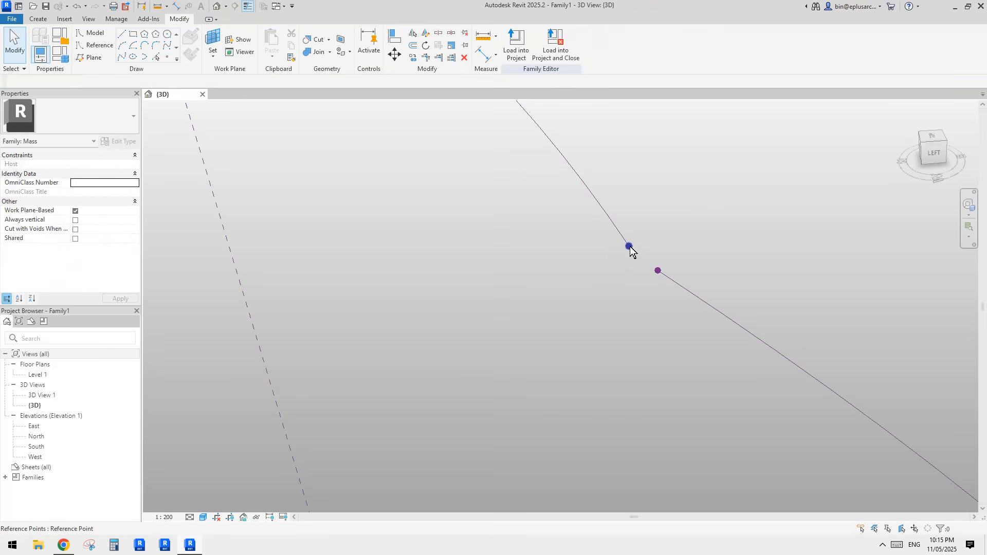
# Join the two open end points with a short spline through points and make it a reference line.
pyautogui.click(629, 246)
pyautogui.keyDown('ctrl'); pyautogui.click(657, 268); pyautogui.keyUp('ctrl')
pyautogui.click(129, 57)
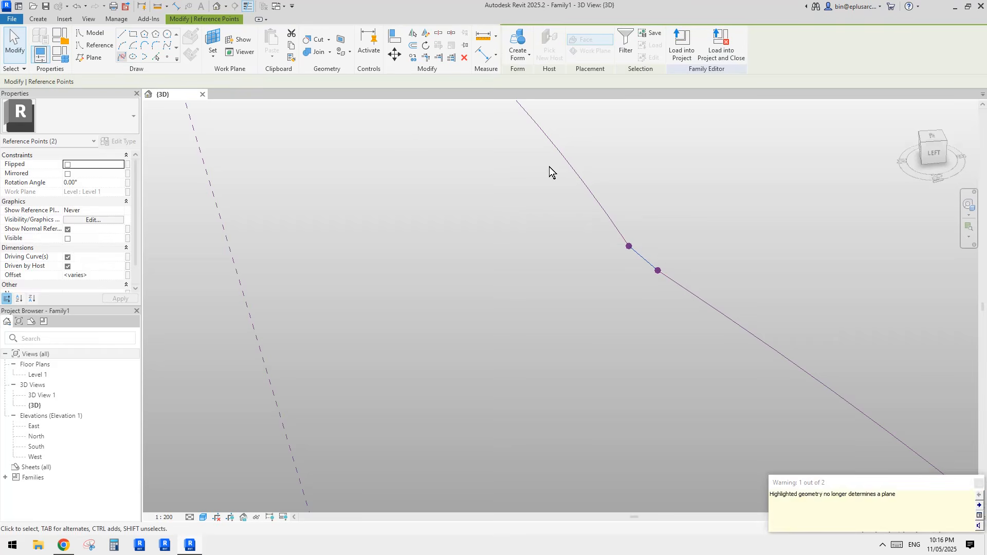
pyautogui.click(73, 238)
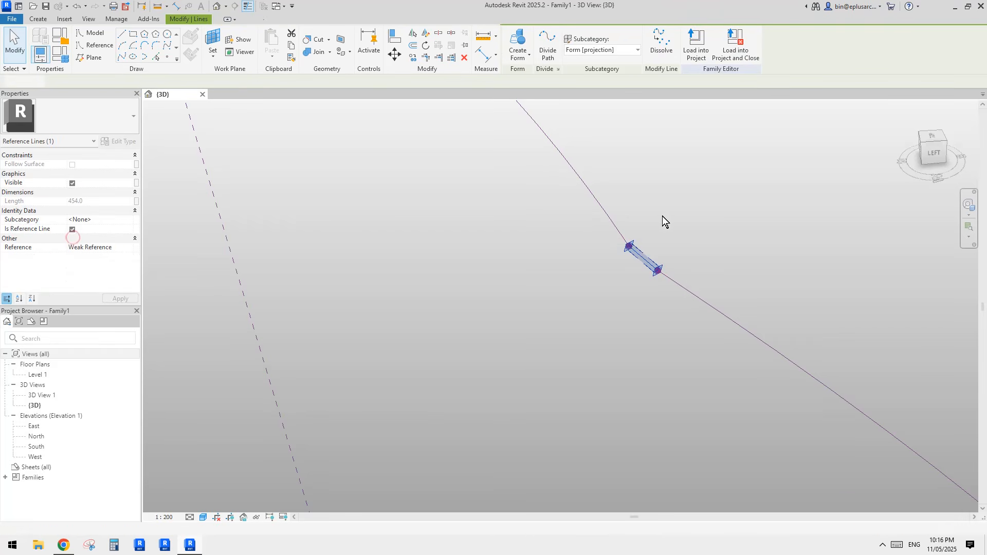
pyautogui.click(663, 219)
# Raise the main spline's last point to an offset of about 14339 mm to smooth the joint with the short connecting line.
pyautogui.scroll(-8, 670, 303)
pyautogui.scroll(2, 664, 305)
pyautogui.keyDown('shift'); pyautogui.moveTo(664, 305); pyautogui.dragTo(681, 283, button='middle'); pyautogui.keyUp('shift')
pyautogui.click(677, 285)
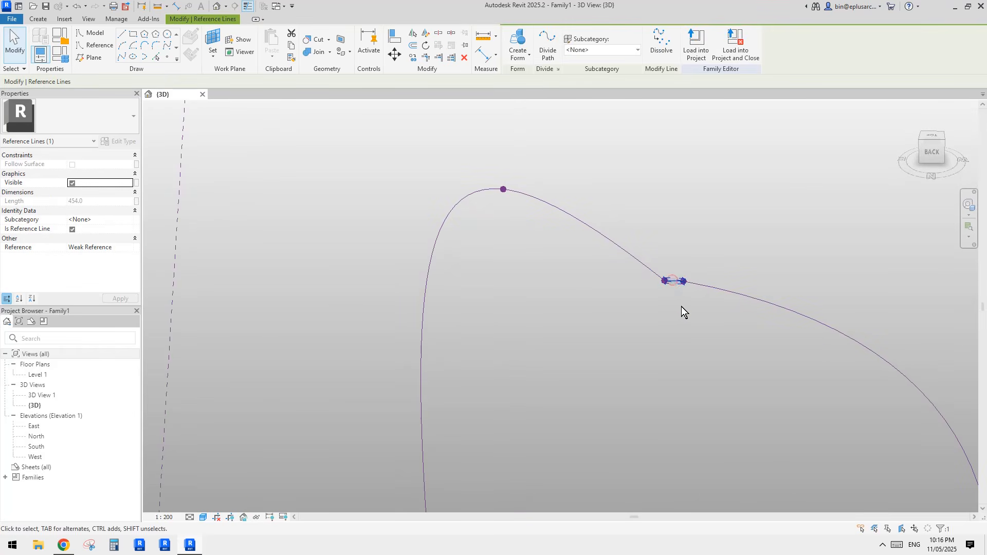
pyautogui.moveTo(647, 244); pyautogui.dragTo(669, 304)
pyautogui.moveTo(670, 287); pyautogui.dragTo(663, 292, button='middle')
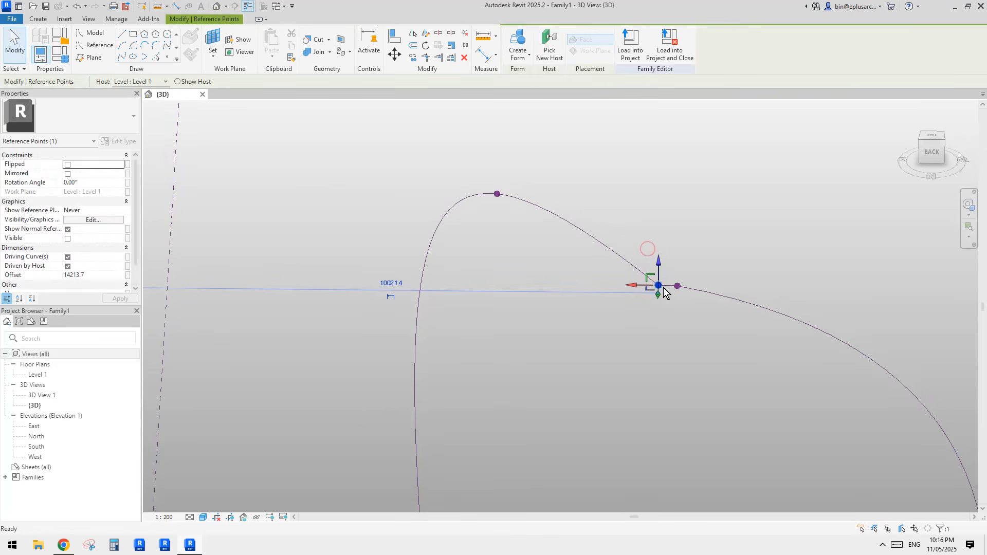
pyautogui.scroll(1, 656, 271)
pyautogui.moveTo(658, 264); pyautogui.dragTo(658, 261)
pyautogui.keyDown('shift'); pyautogui.moveTo(687, 262); pyautogui.dragTo(664, 260, button='middle'); pyautogui.keyUp('shift')
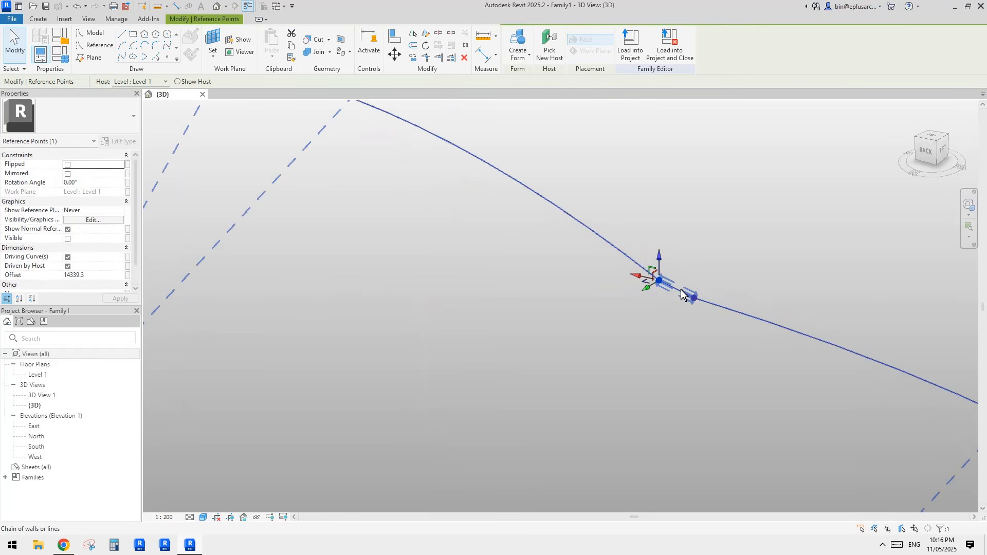
pyautogui.moveTo(661, 259); pyautogui.dragTo(725, 345)
pyautogui.click(691, 312)
# Shift the spline's fourth point, at the base of the loop, sideways to about 5666 mm from the centre plane.
pyautogui.scroll(-3, 695, 324)
pyautogui.keyDown('shift'); pyautogui.moveTo(695, 324); pyautogui.dragTo(503, 305, button='middle'); pyautogui.keyUp('shift')
pyautogui.keyDown('shift'); pyautogui.moveTo(663, 337); pyautogui.dragTo(639, 276, button='middle'); pyautogui.keyUp('shift')
pyautogui.scroll(2, 725, 295)
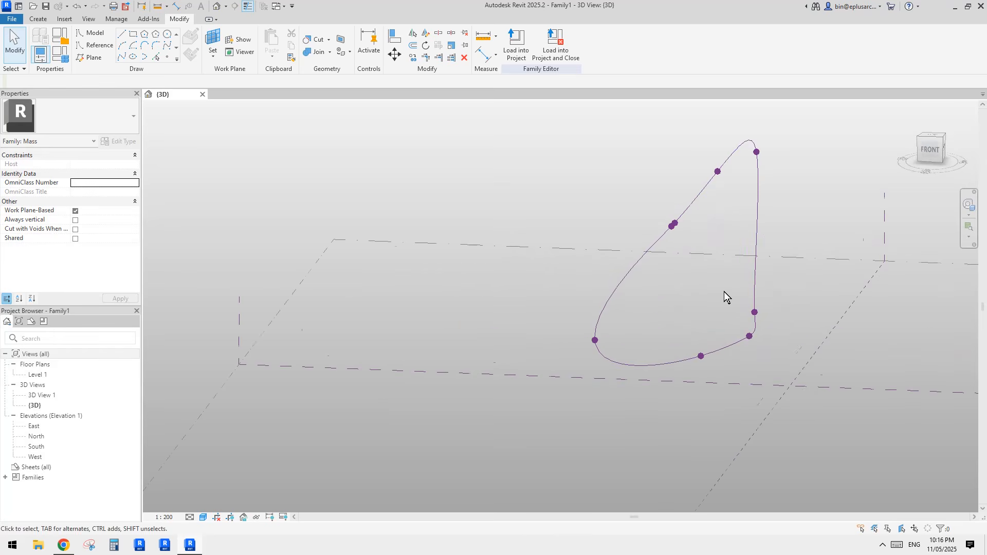
pyautogui.click(749, 336)
pyautogui.scroll(2, 749, 337)
pyautogui.keyDown('shift'); pyautogui.moveTo(769, 340); pyautogui.dragTo(810, 316, button='middle'); pyautogui.keyUp('shift')
pyautogui.moveTo(770, 343); pyautogui.dragTo(789, 345)
pyautogui.keyDown('shift'); pyautogui.moveTo(780, 354); pyautogui.dragTo(765, 373, button='middle'); pyautogui.keyUp('shift')
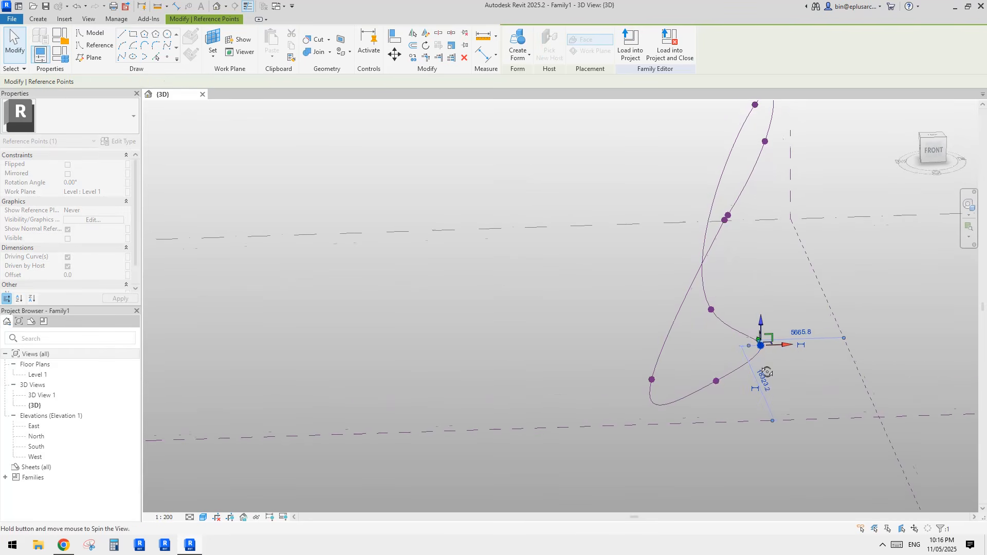
# Shift the spline's fifth point sideways to about 6551 mm from the centre plane.
pyautogui.click(711, 309)
pyautogui.moveTo(739, 310); pyautogui.dragTo(761, 309)
pyautogui.keyDown('shift'); pyautogui.moveTo(744, 336); pyautogui.dragTo(744, 260, button='middle'); pyautogui.keyUp('shift')
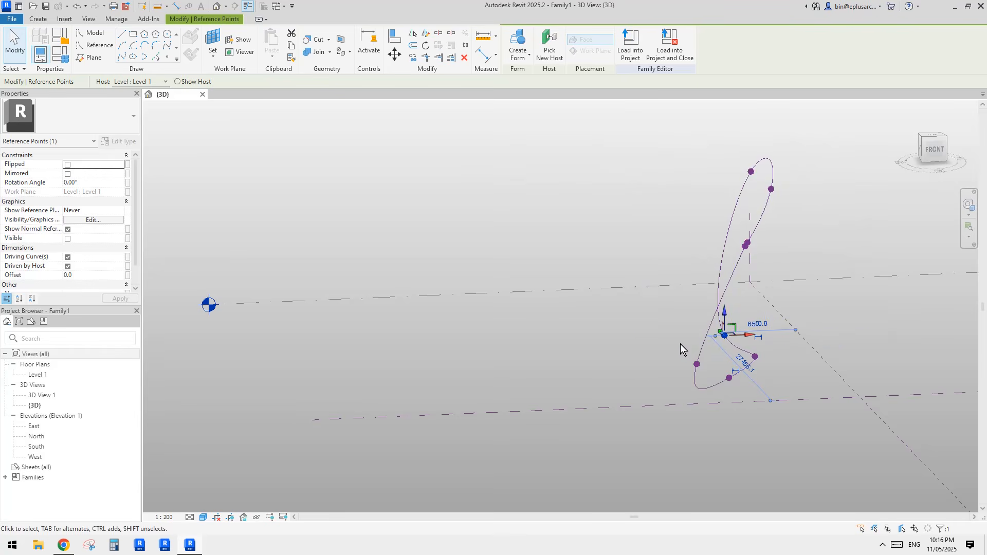
# Shift the spline's fourth point further sideways toward the centre plane to sharpen the bend at the base.
pyautogui.scroll(3, 725, 352)
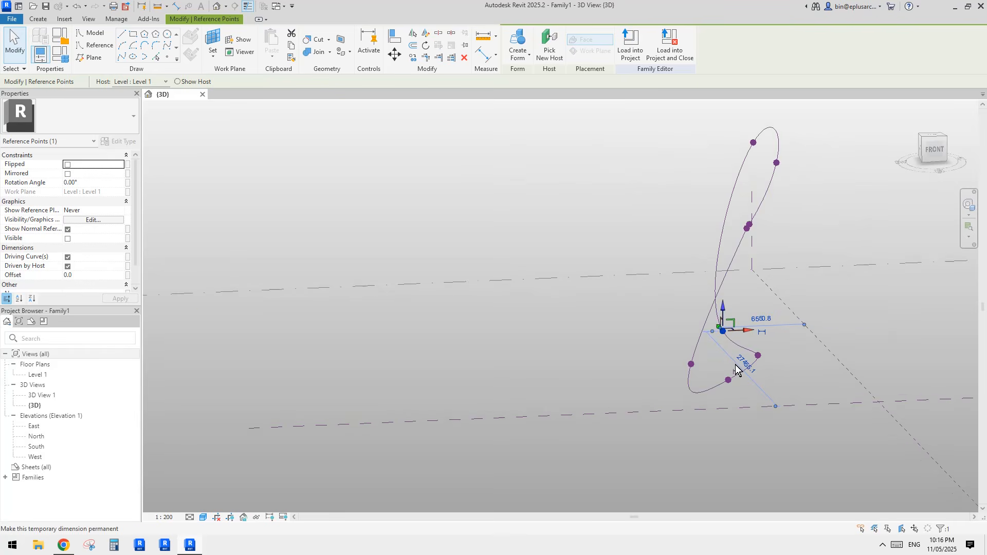
pyautogui.click(766, 355)
pyautogui.keyDown('shift'); pyautogui.moveTo(766, 355); pyautogui.dragTo(829, 257, button='middle'); pyautogui.keyUp('shift')
pyautogui.click(823, 335)
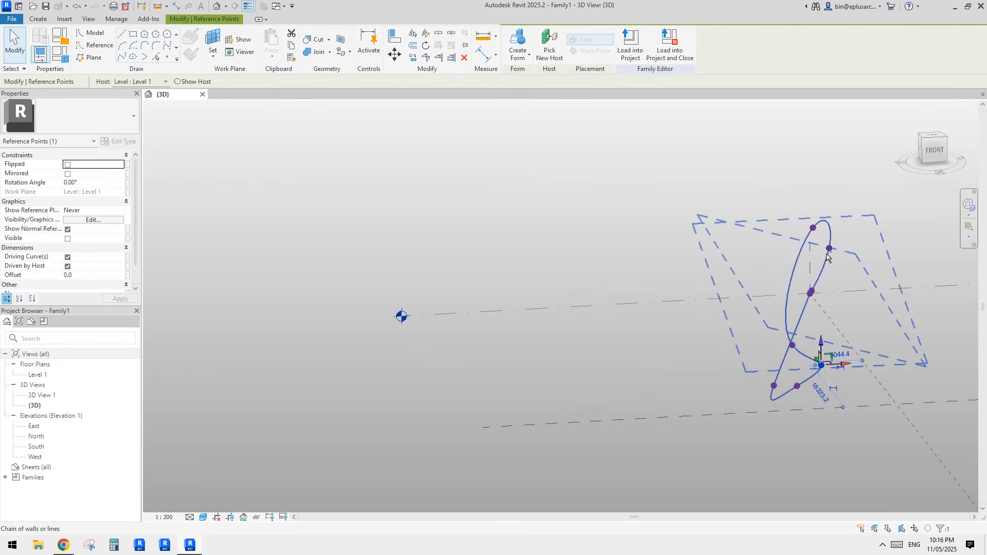
# Shift the added driving point near the top of the loop sideways to about 8036 mm from the centre plane.
pyautogui.moveTo(833, 252); pyautogui.dragTo(841, 254)
pyautogui.keyDown('shift'); pyautogui.moveTo(802, 288); pyautogui.dragTo(821, 268, button='middle'); pyautogui.keyUp('shift')
pyautogui.keyDown('shift'); pyautogui.moveTo(792, 416); pyautogui.dragTo(792, 307, button='middle'); pyautogui.keyUp('shift')
pyautogui.scroll(2, 787, 286)
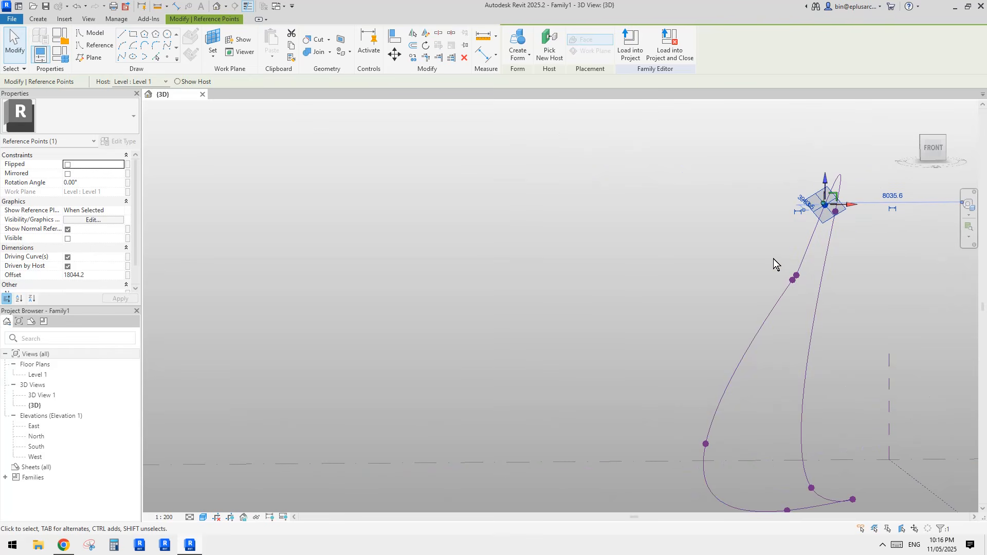
# Shift the spline's last and first points sideways one after the other, keeping the joint short and the curve smooth.
pyautogui.click(798, 276)
pyautogui.scroll(2, 798, 277)
pyautogui.keyDown('shift'); pyautogui.moveTo(801, 272); pyautogui.dragTo(811, 281, button='middle'); pyautogui.keyUp('shift')
pyautogui.moveTo(824, 282); pyautogui.dragTo(783, 287)
pyautogui.moveTo(709, 276); pyautogui.dragTo(804, 300)
pyautogui.scroll(2, 806, 289)
pyautogui.click(808, 288)
pyautogui.moveTo(740, 276); pyautogui.dragTo(784, 283)
pyautogui.click(803, 302)
pyautogui.scroll(-1, 809, 303)
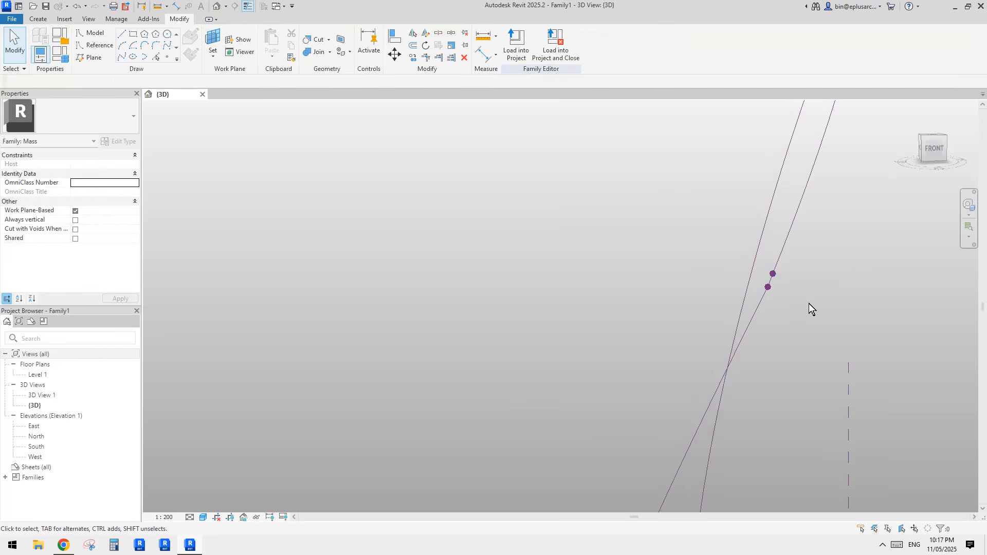
# Shift the spline's second point sideways toward the centre plane to bring the lower bend in line with the loop.
pyautogui.keyDown('shift'); pyautogui.moveTo(810, 303); pyautogui.dragTo(658, 279, button='middle'); pyautogui.keyUp('shift')
pyautogui.scroll(-4, 766, 294)
pyautogui.keyDown('shift'); pyautogui.moveTo(766, 294); pyautogui.dragTo(788, 314, button='middle'); pyautogui.keyUp('shift')
pyautogui.click(679, 363)
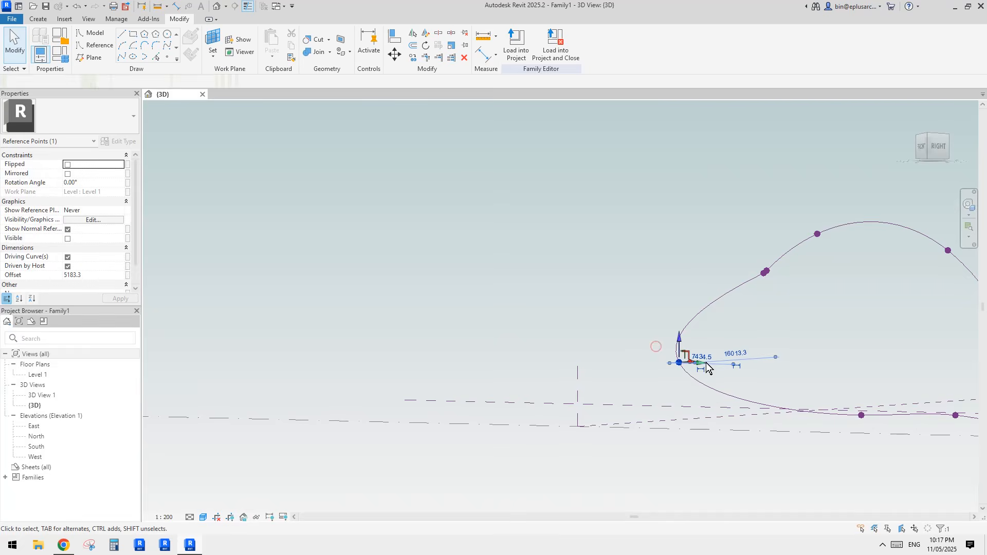
pyautogui.keyDown('shift'); pyautogui.moveTo(702, 363); pyautogui.dragTo(677, 363, button='middle'); pyautogui.keyUp('shift')
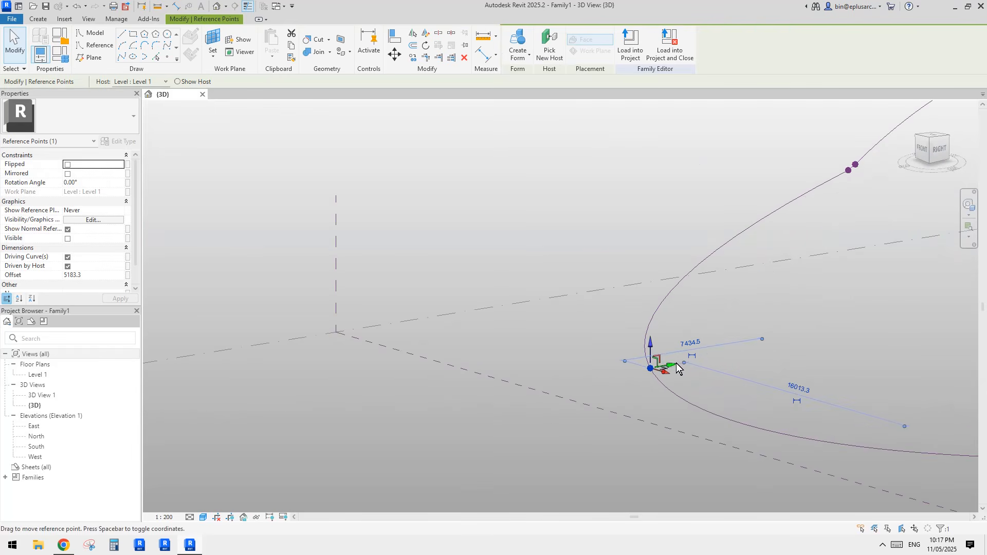
pyautogui.moveTo(677, 363); pyautogui.dragTo(736, 374)
# Nudge the spline's first point along the loop's length to refine the joint between the ends.
pyautogui.keyDown('shift'); pyautogui.moveTo(885, 265); pyautogui.dragTo(877, 202, button='middle'); pyautogui.keyUp('shift')
pyautogui.scroll(2, 757, 196)
pyautogui.keyDown('shift'); pyautogui.moveTo(758, 198); pyautogui.dragTo(834, 208, button='middle'); pyautogui.keyUp('shift')
pyautogui.keyDown('shift'); pyautogui.moveTo(708, 207); pyautogui.dragTo(725, 261, button='middle'); pyautogui.keyUp('shift')
pyautogui.click(723, 263)
pyautogui.click(723, 261)
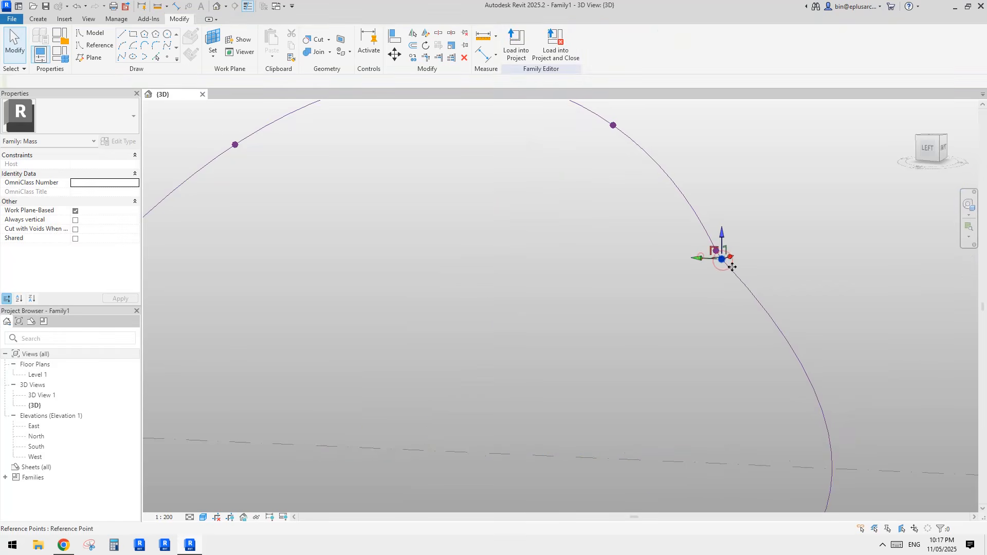
pyautogui.scroll(1, 731, 267)
pyautogui.moveTo(694, 259); pyautogui.dragTo(711, 271)
pyautogui.click(688, 236)
# Adjust the spline's first point sideways and shift the last point sideways to line up with it.
pyautogui.click(713, 251)
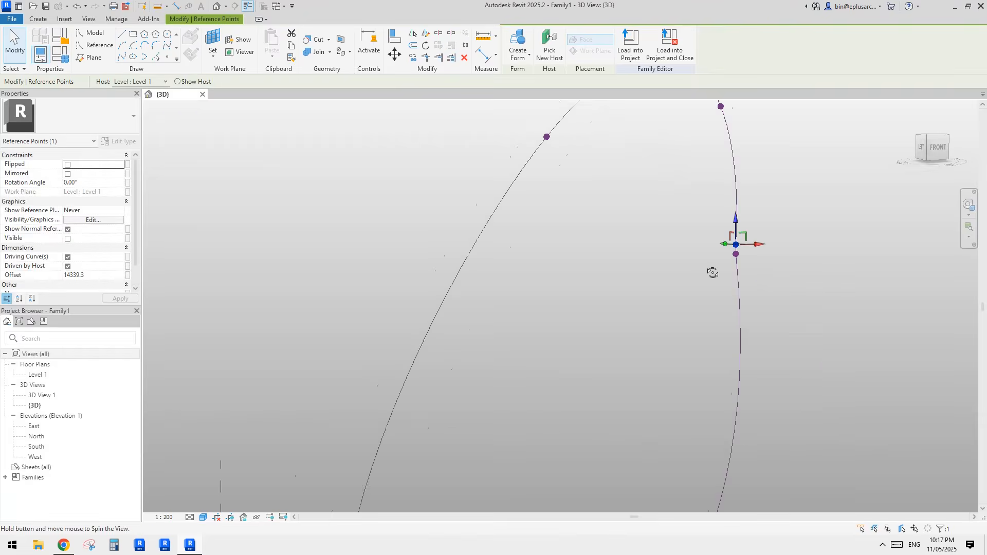
pyautogui.keyDown('shift'); pyautogui.moveTo(712, 271); pyautogui.dragTo(786, 278, button='middle'); pyautogui.keyUp('shift')
pyautogui.press('Tab')
pyautogui.click(730, 252)
pyautogui.click(732, 252)
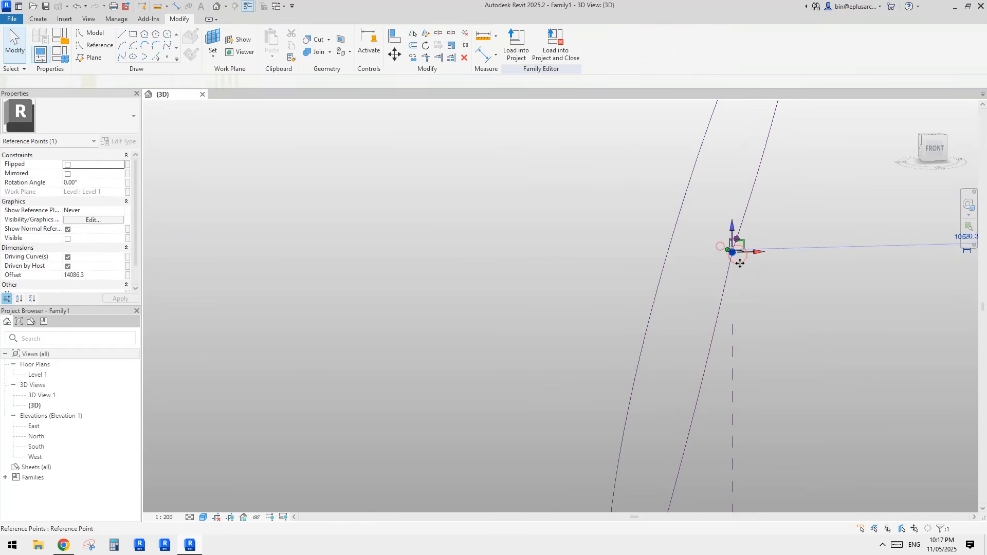
pyautogui.keyDown('shift'); pyautogui.moveTo(739, 249); pyautogui.dragTo(760, 258, button='middle'); pyautogui.keyUp('shift')
pyautogui.click(754, 232)
pyautogui.scroll(2, 754, 231)
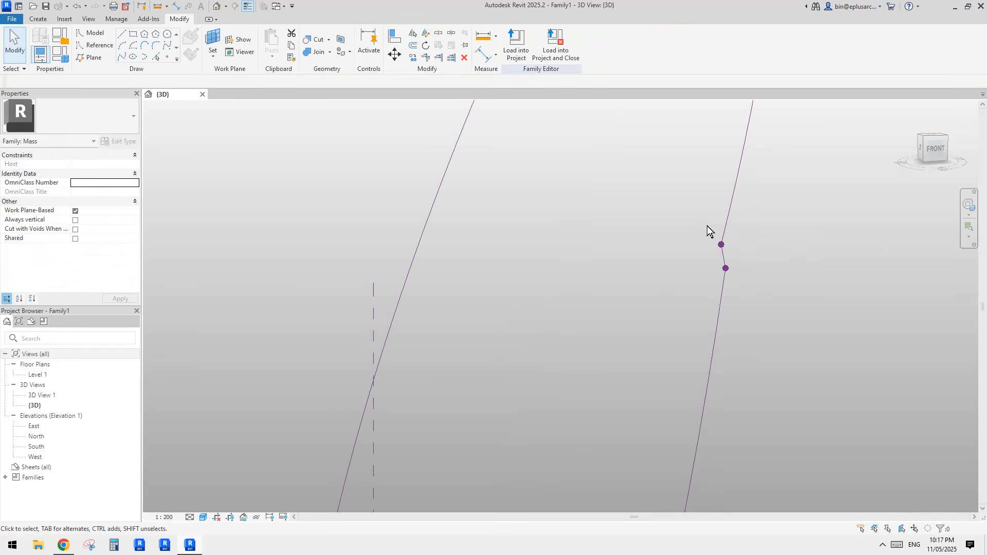
pyautogui.moveTo(747, 249); pyautogui.dragTo(755, 247)
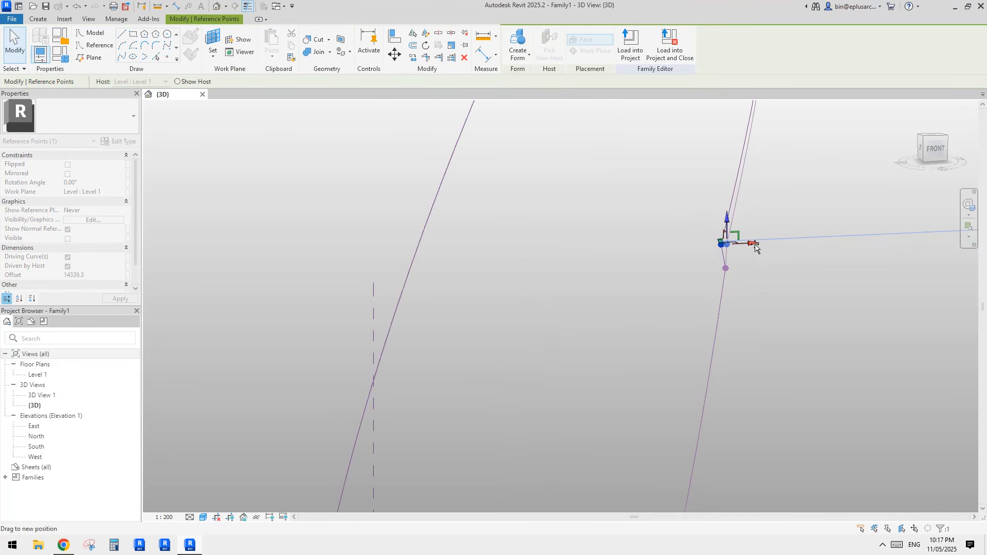
pyautogui.click(759, 286)
# Place a reference point on the spline between the joint and the lower bend, and make it a driving point.
pyautogui.scroll(-6, 759, 287)
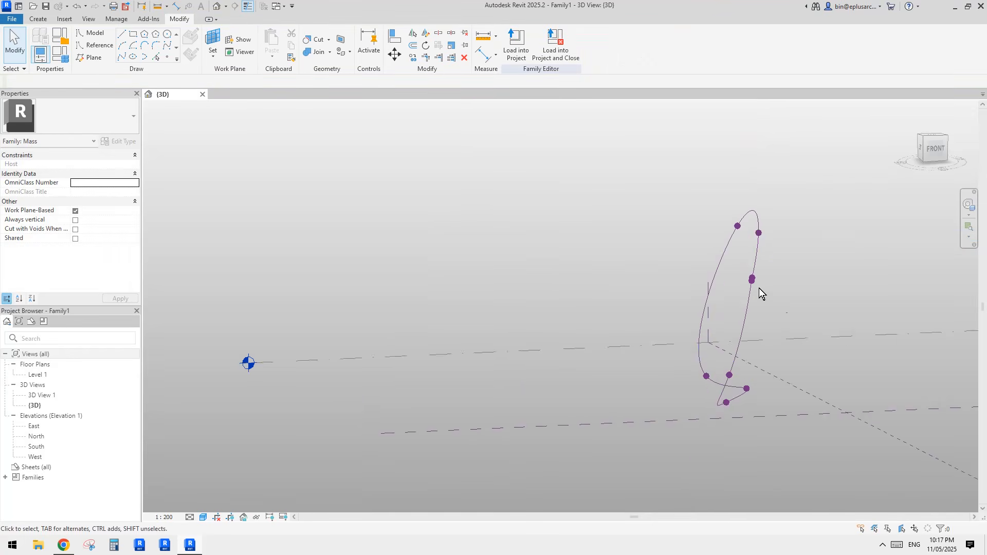
pyautogui.keyDown('shift'); pyautogui.moveTo(759, 288); pyautogui.dragTo(686, 332, button='middle'); pyautogui.keyUp('shift')
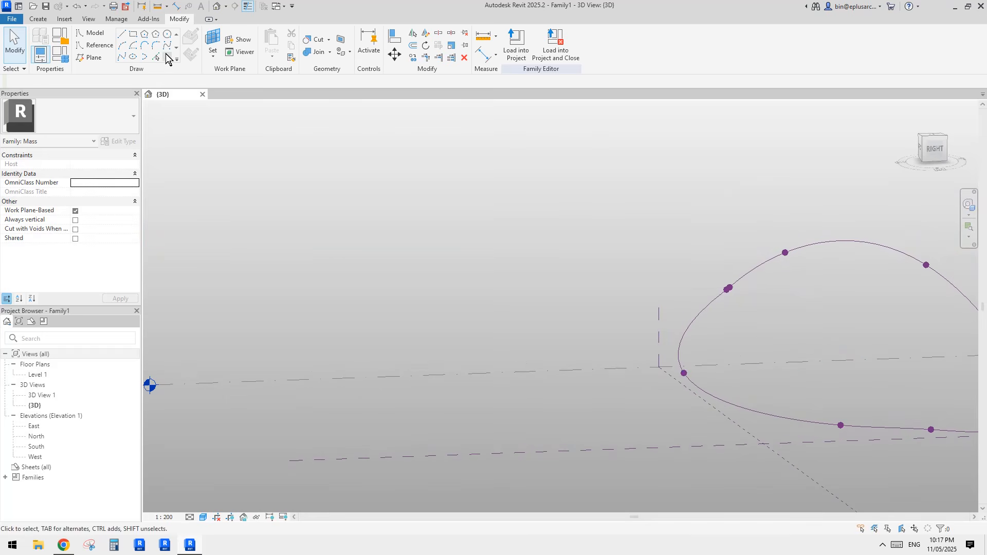
pyautogui.click(167, 58)
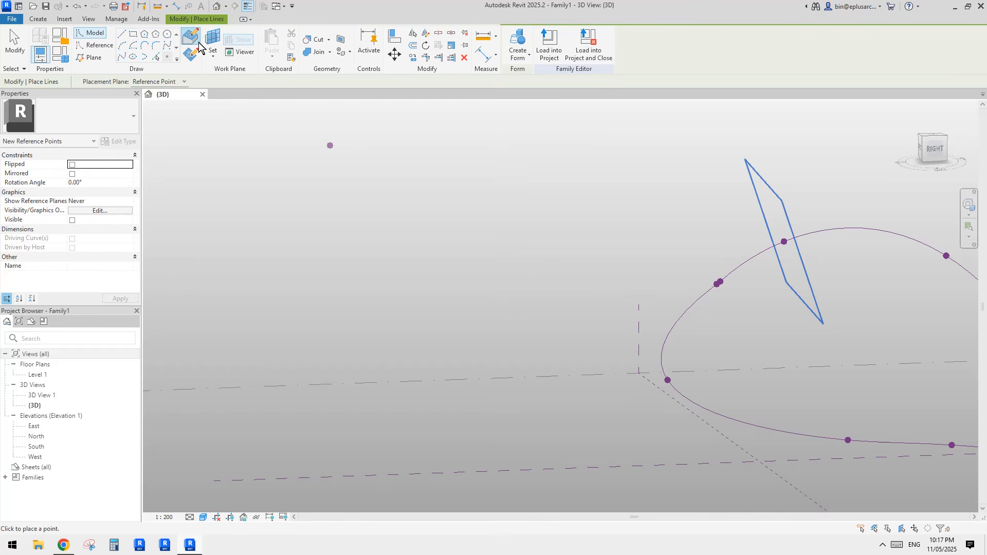
pyautogui.click(676, 324)
pyautogui.press('Escape')
pyautogui.click(676, 323)
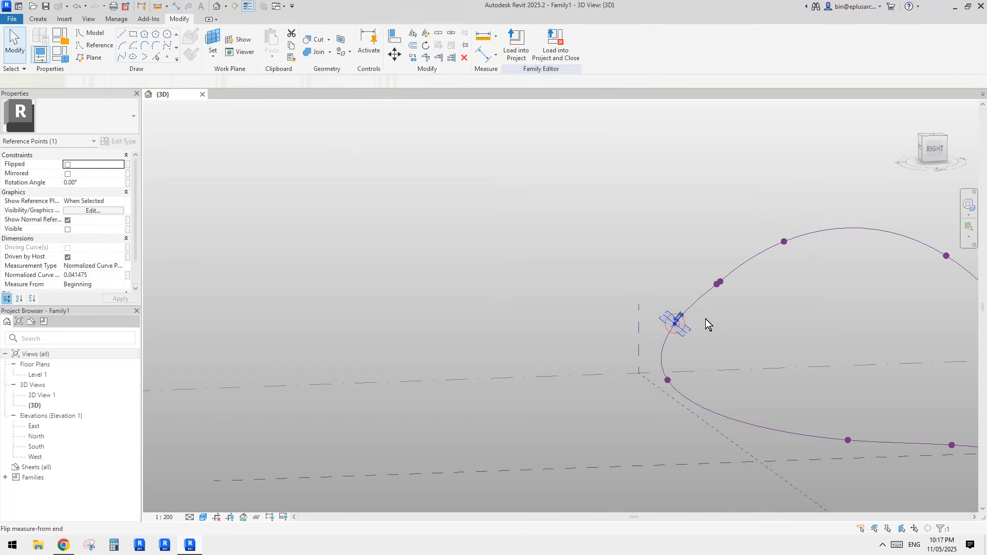
pyautogui.scroll(2, 708, 288)
pyautogui.moveTo(708, 288); pyautogui.dragTo(661, 271, button='middle')
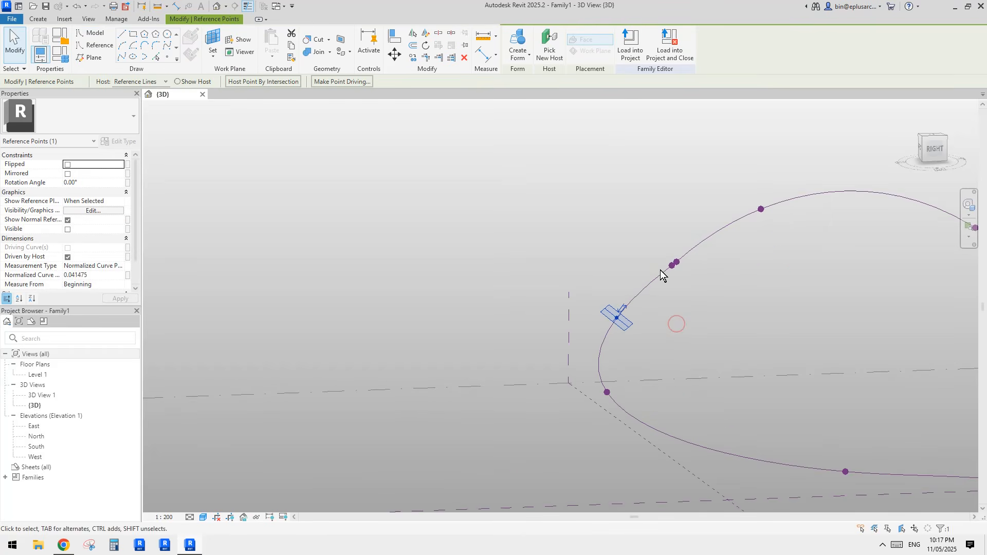
pyautogui.click(329, 82)
pyautogui.click(681, 328)
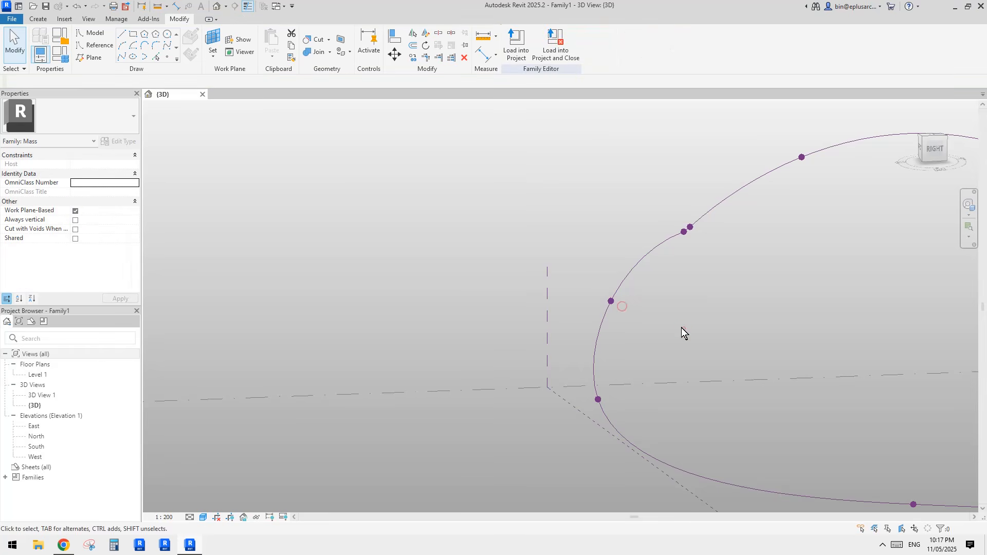
# Shift the added driving point slightly sideways to smooth the curve between the joint and the lower bend.
pyautogui.click(613, 303)
pyautogui.keyDown('shift'); pyautogui.moveTo(619, 302); pyautogui.dragTo(642, 304, button='middle'); pyautogui.keyUp('shift')
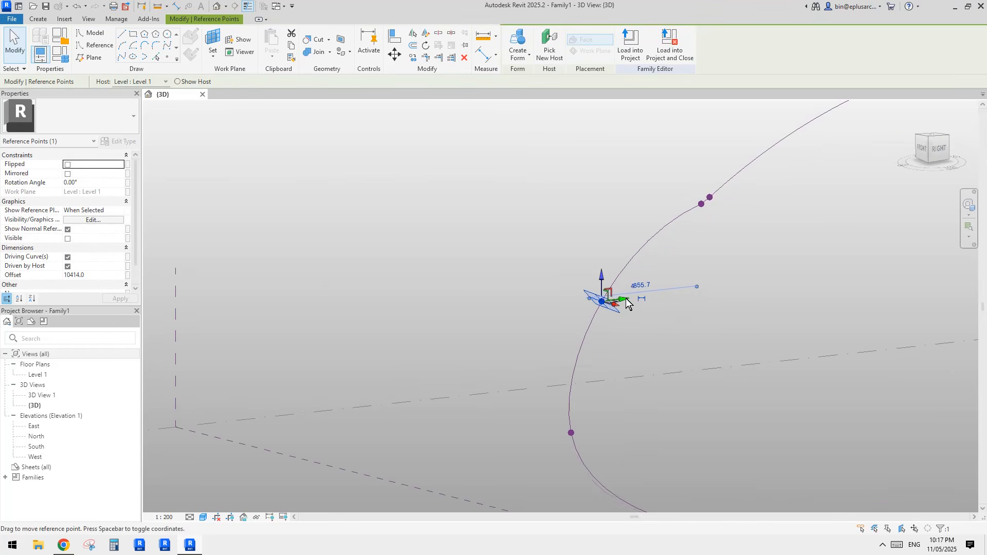
pyautogui.moveTo(642, 305); pyautogui.dragTo(647, 305)
pyautogui.keyDown('shift'); pyautogui.moveTo(725, 307); pyautogui.dragTo(833, 263, button='middle'); pyautogui.keyUp('shift')
pyautogui.click(740, 323)
pyautogui.keyDown('shift'); pyautogui.moveTo(740, 323); pyautogui.dragTo(722, 374, button='middle'); pyautogui.keyUp('shift')
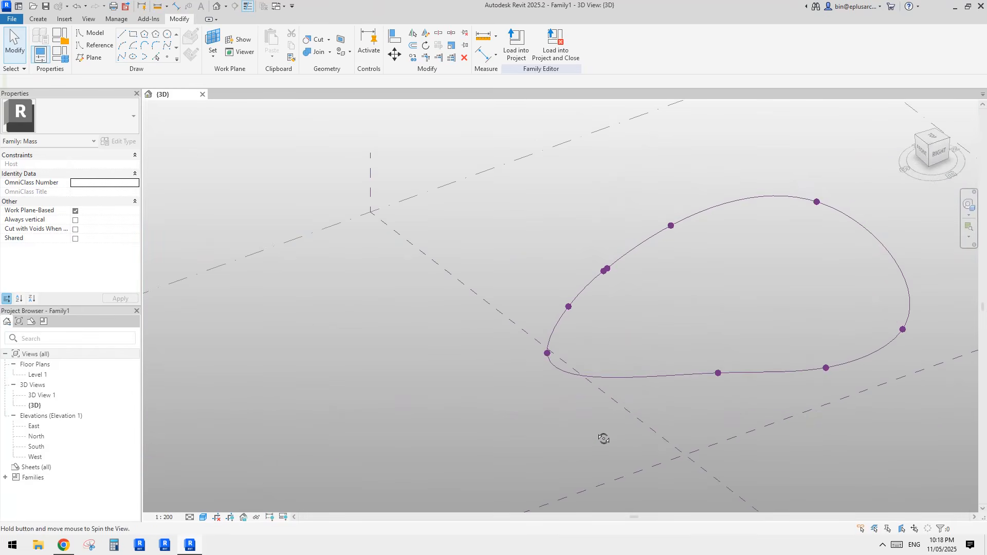
# Shift the spline's lower middle point sideways to smooth the loop's underside, checking the shape against the reference picture in the browser.
pyautogui.click(716, 375)
pyautogui.moveTo(735, 372); pyautogui.dragTo(705, 400)
pyautogui.keyDown('shift'); pyautogui.moveTo(724, 394); pyautogui.dragTo(651, 272, button='middle'); pyautogui.keyUp('shift')
pyautogui.click(766, 288)
pyautogui.scroll(1, 770, 288)
pyautogui.scroll(2, 757, 288)
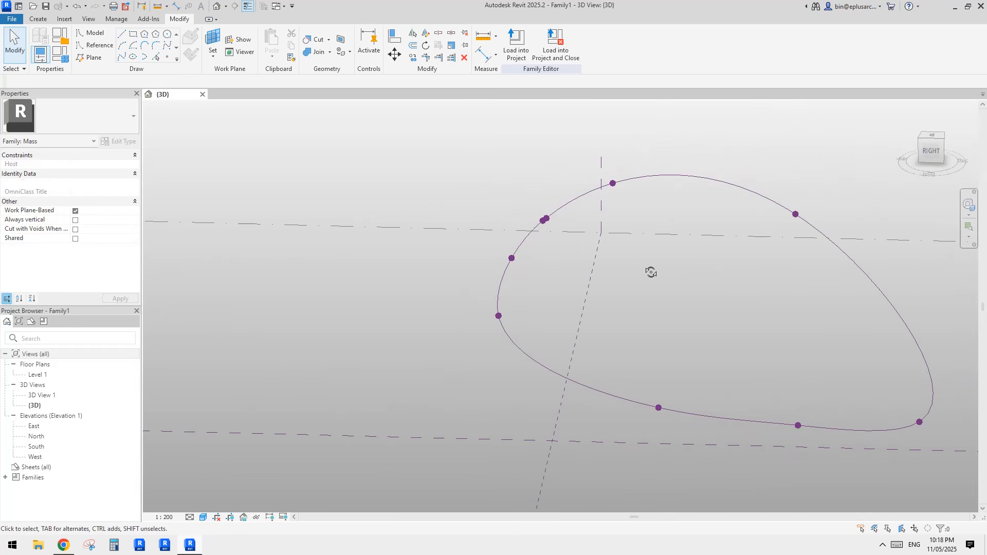
pyautogui.click(62, 545)
pyautogui.click(189, 545)
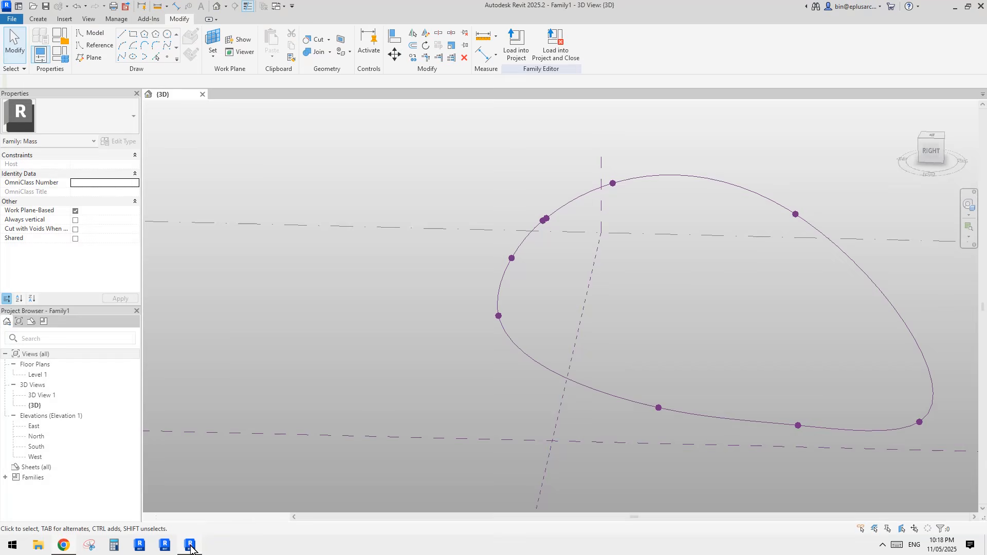
pyautogui.keyDown('shift'); pyautogui.moveTo(560, 343); pyautogui.dragTo(610, 332, button='middle'); pyautogui.keyUp('shift')
pyautogui.keyDown('shift'); pyautogui.moveTo(626, 297); pyautogui.dragTo(619, 316, button='middle'); pyautogui.keyUp('shift')
pyautogui.click(169, 58)
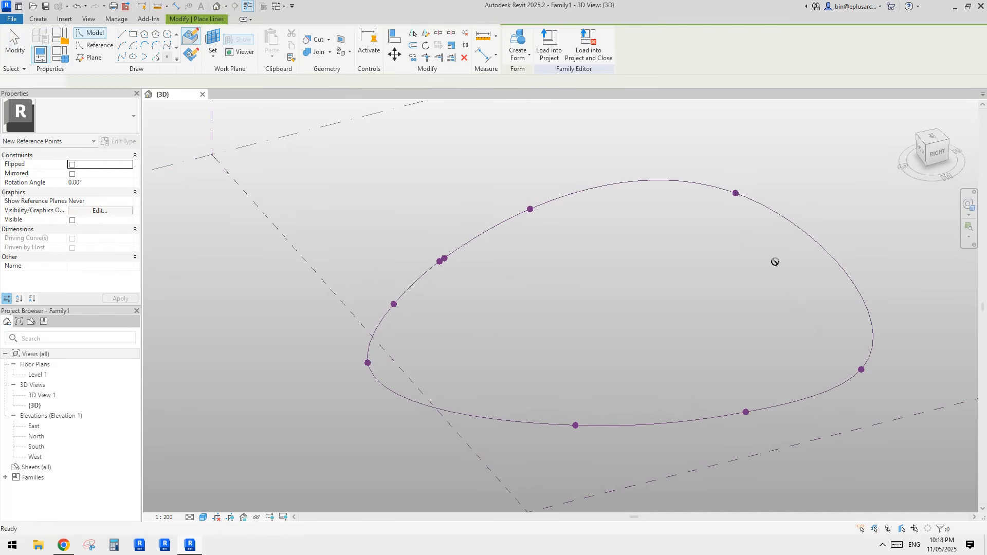
pyautogui.press('Escape')
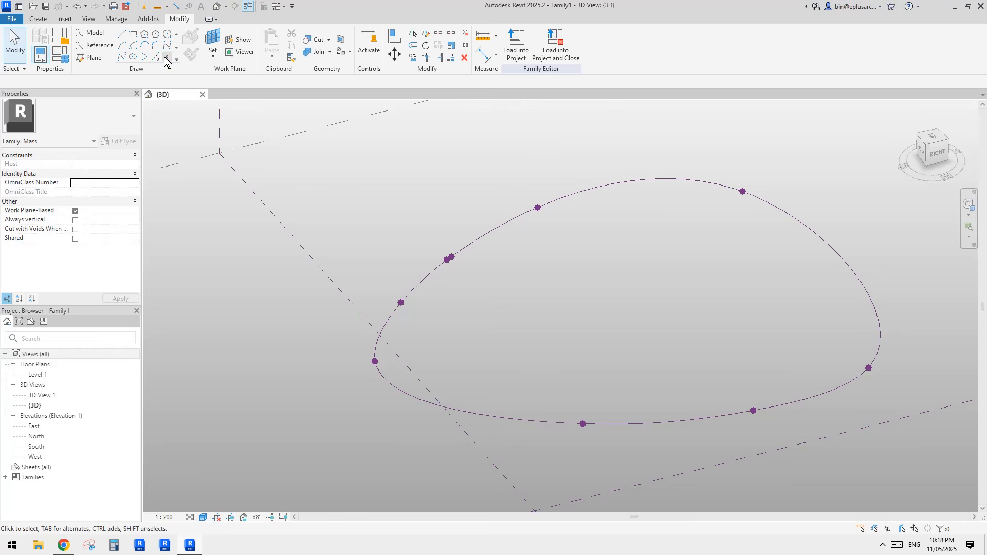
pyautogui.click(166, 58)
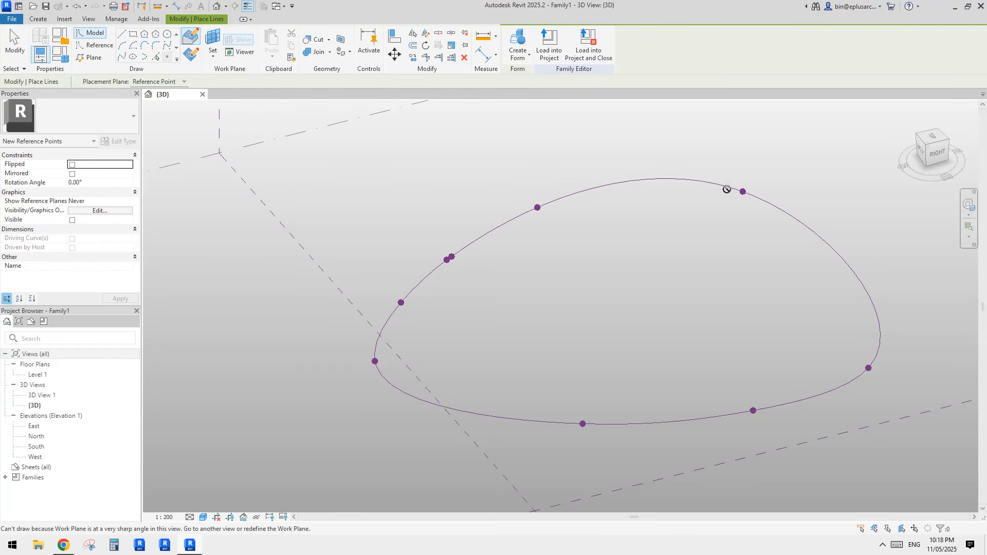
pyautogui.keyDown('shift'); pyautogui.moveTo(726, 189); pyautogui.dragTo(687, 162, button='middle'); pyautogui.keyUp('shift')
pyautogui.press('Escape')
pyautogui.press('Escape')
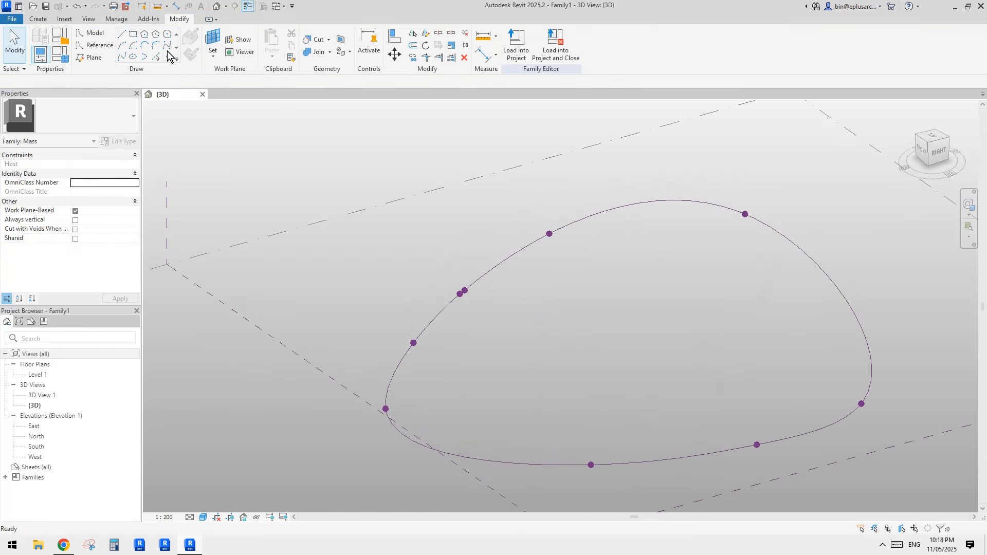
# Place a hosted reference point on the loop's upper stretch, between the two top spline points, and select it.
pyautogui.click(169, 53)
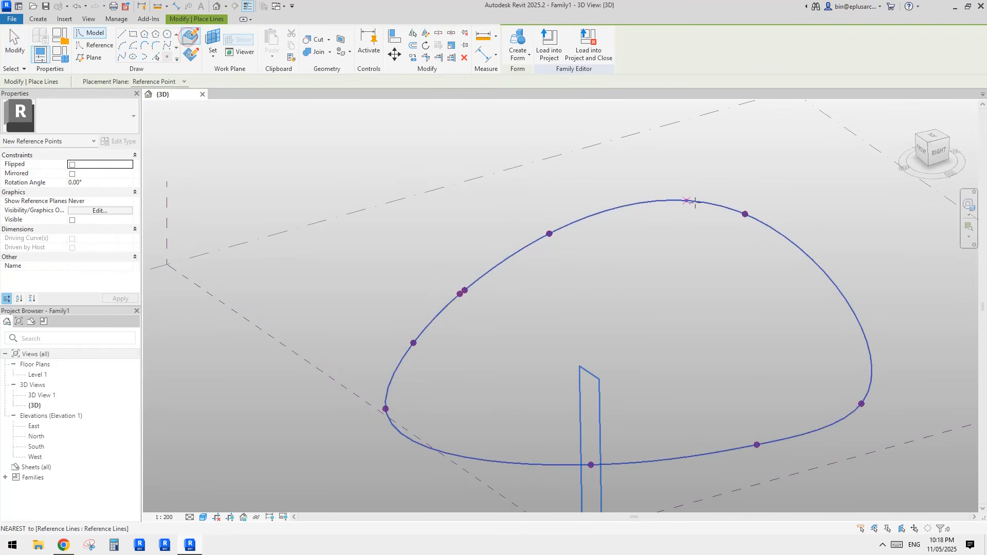
pyautogui.keyDown('shift'); pyautogui.moveTo(676, 196); pyautogui.dragTo(719, 358, button='middle'); pyautogui.keyUp('shift')
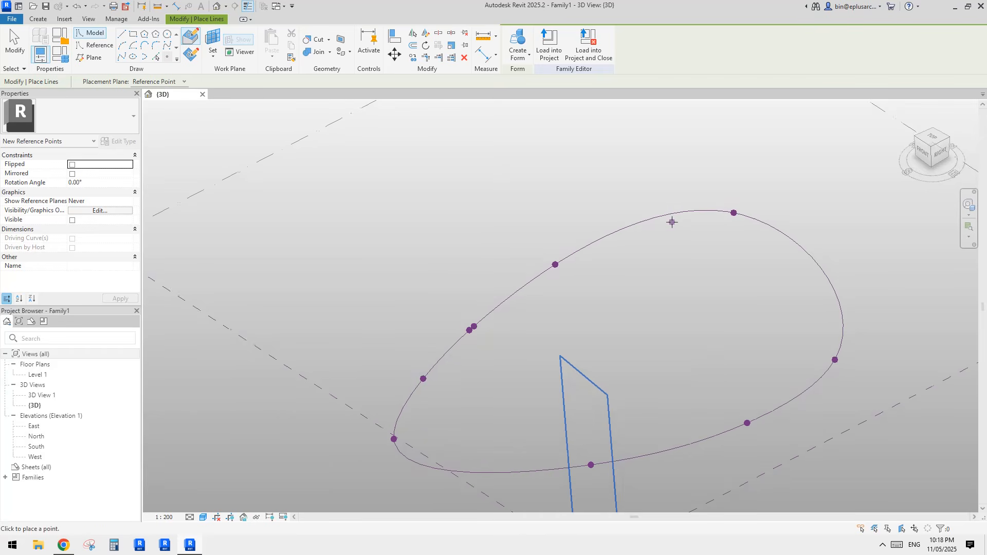
pyautogui.moveTo(703, 263); pyautogui.dragTo(638, 237, button='middle')
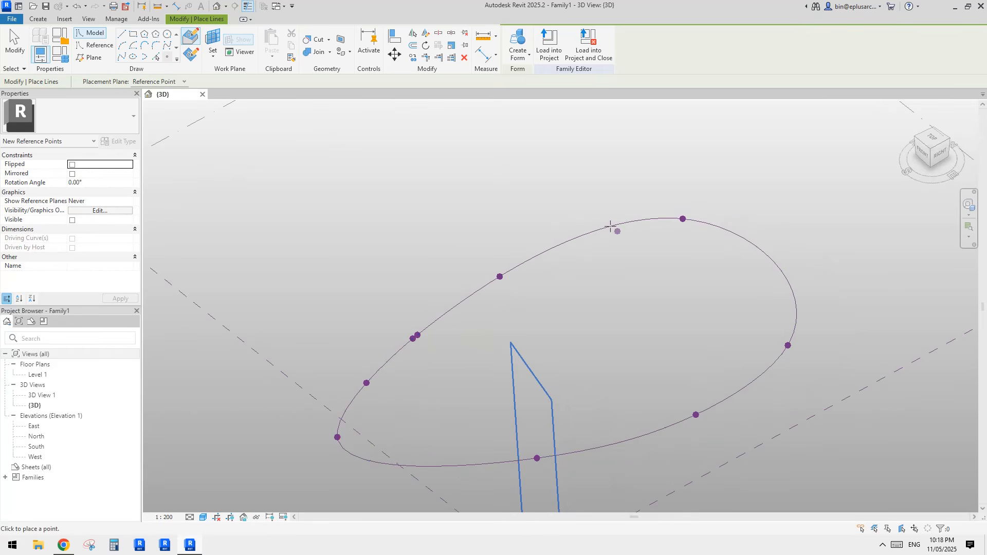
pyautogui.click(575, 240)
pyautogui.moveTo(575, 240); pyautogui.dragTo(590, 223, button='middle')
pyautogui.press('Escape')
pyautogui.press('Escape')
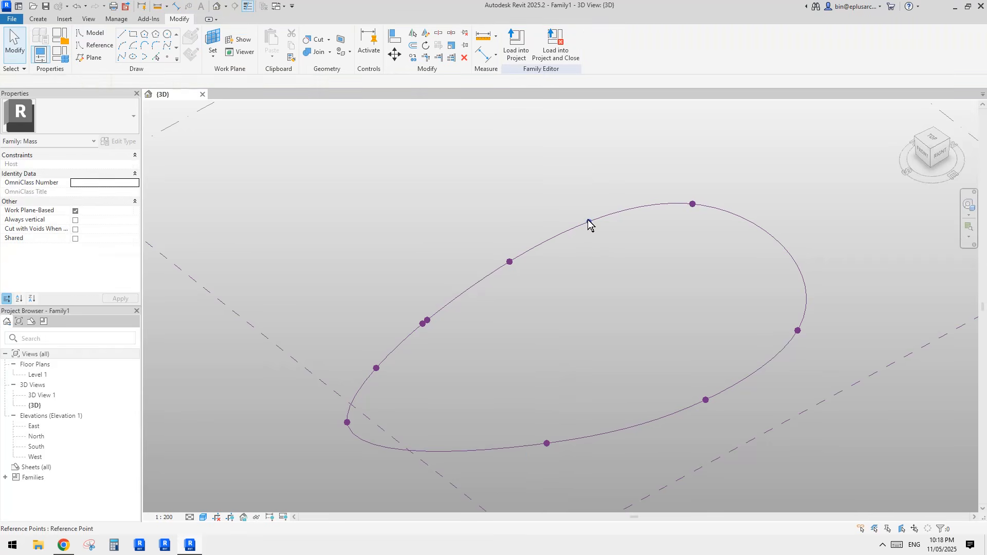
pyautogui.click(589, 222)
# Look at the sculpture's reference picture in the browser for the profile's shape and view the hosted point's plane in Revit.
pyautogui.click(63, 547)
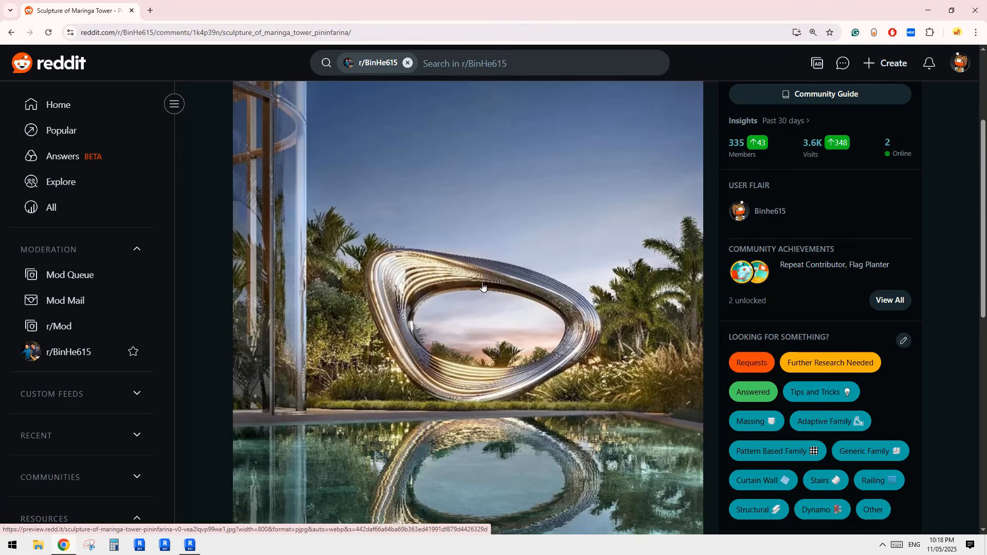
pyautogui.click(189, 545)
pyautogui.scroll(3, 591, 236)
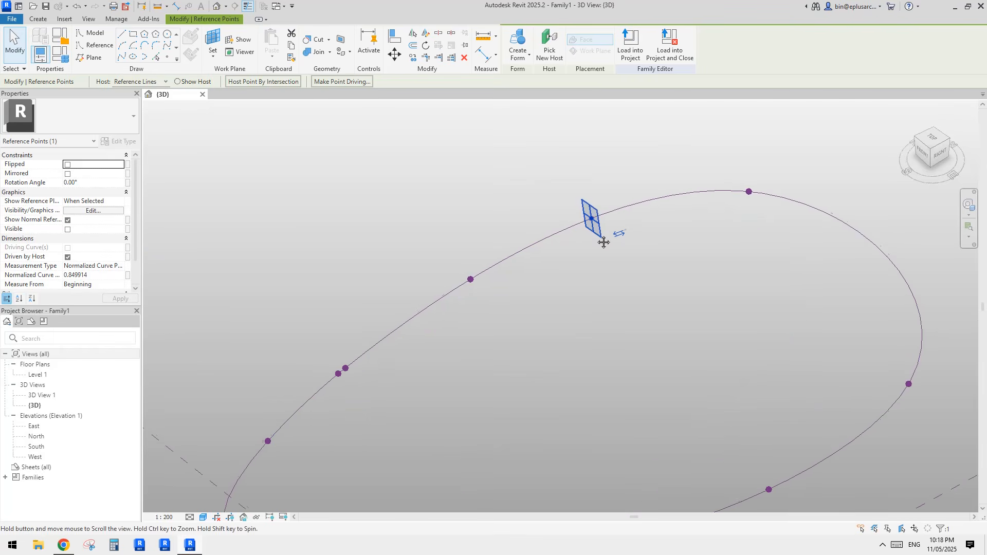
pyautogui.keyDown('shift'); pyautogui.moveTo(563, 244); pyautogui.dragTo(517, 206, button='middle'); pyautogui.keyUp('shift')
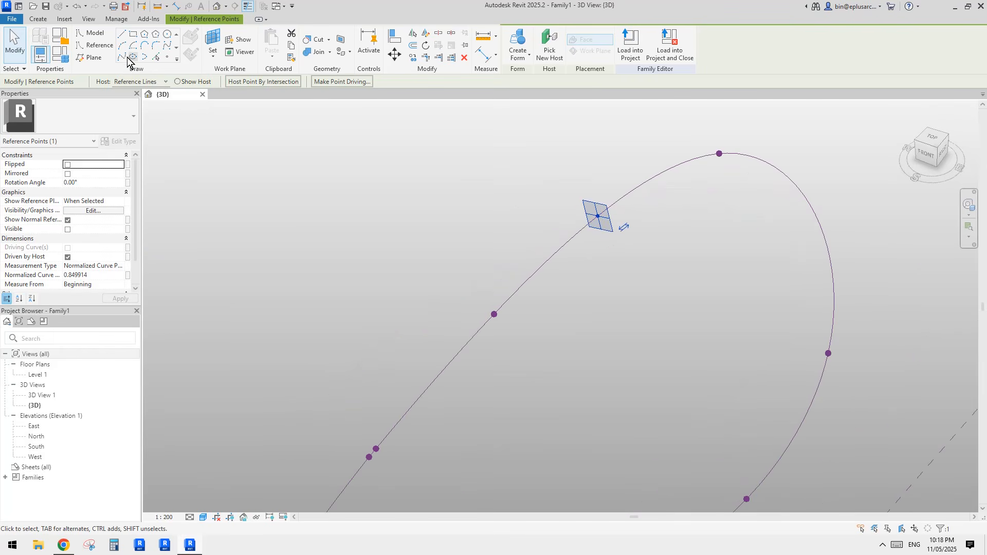
pyautogui.moveTo(502, 194); pyautogui.dragTo(437, 180, button='middle')
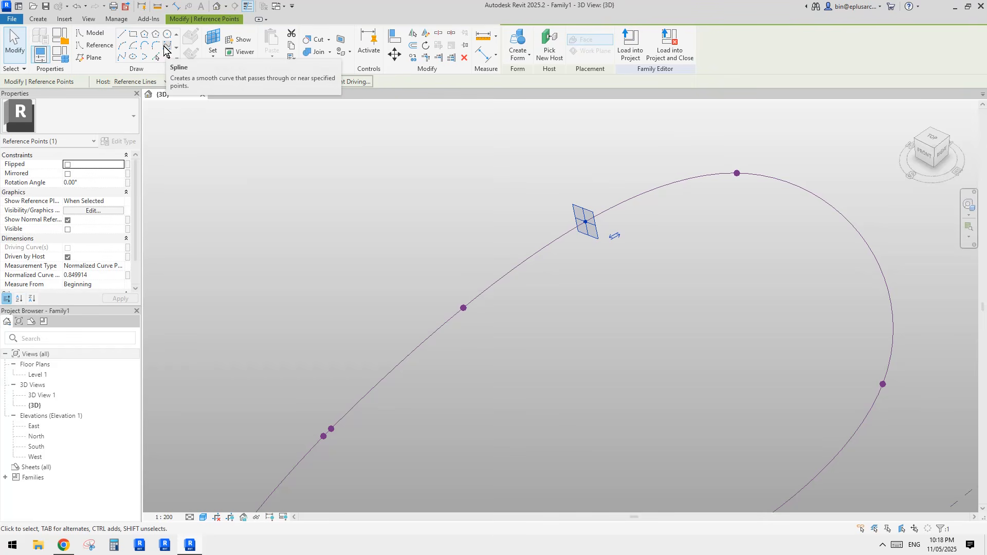
pyautogui.keyDown('shift'); pyautogui.moveTo(603, 242); pyautogui.dragTo(630, 249, button='middle'); pyautogui.keyUp('shift')
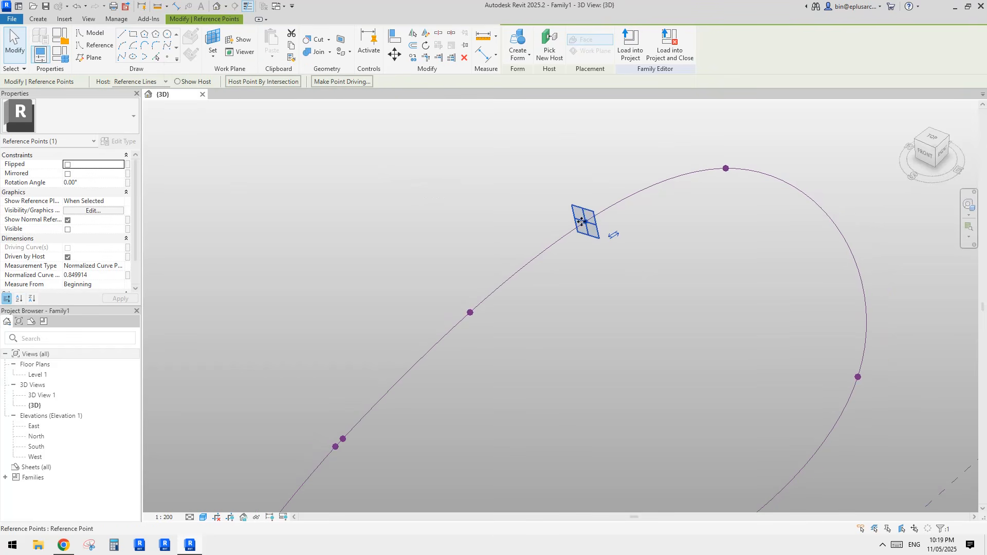
# Set the hosted point's plane as the work plane and draw a rounded spline profile around the point, leaving a small gap between its ends.
pyautogui.click(169, 50)
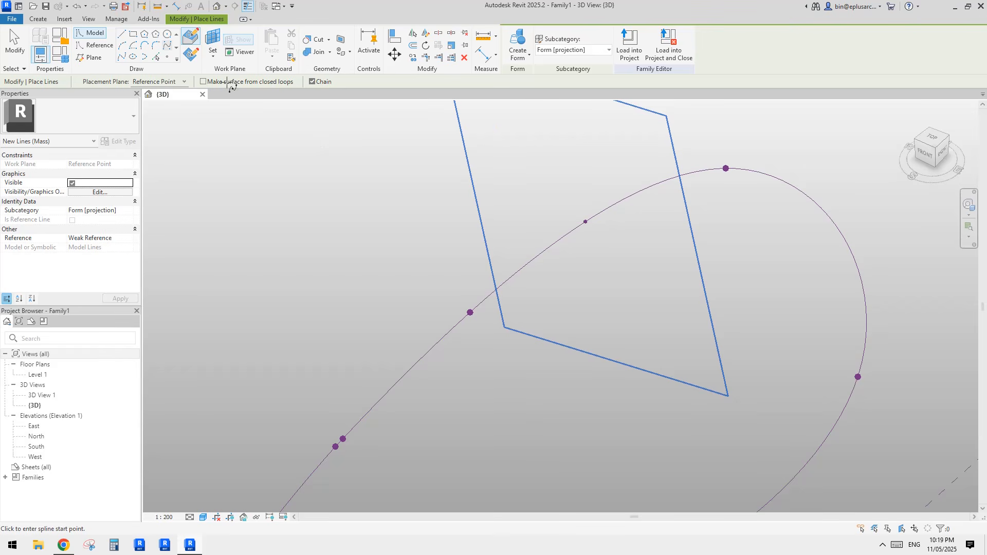
pyautogui.press('Escape')
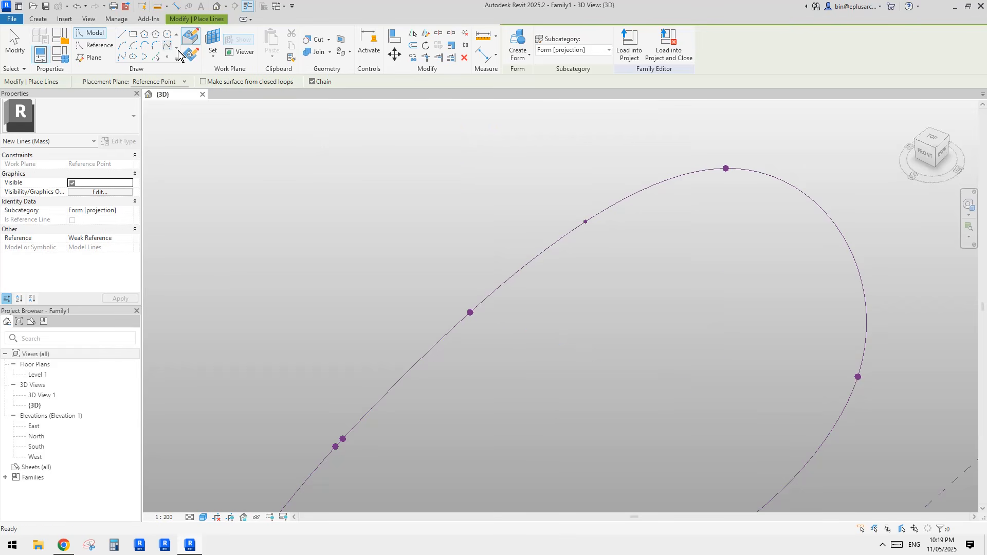
pyautogui.click(212, 41)
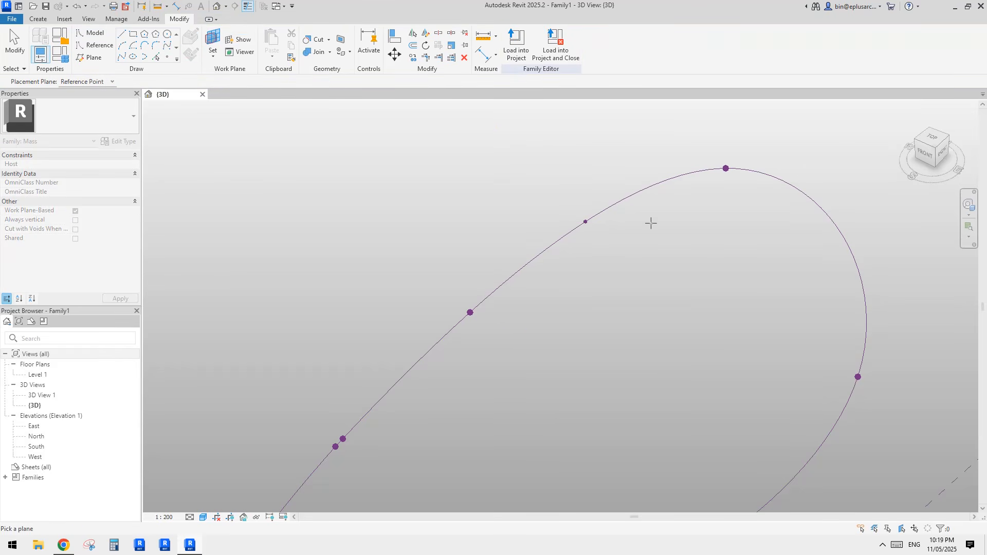
pyautogui.click(585, 222)
pyautogui.keyDown('shift'); pyautogui.moveTo(580, 218); pyautogui.dragTo(622, 212, button='middle'); pyautogui.keyUp('shift')
pyautogui.click(592, 196)
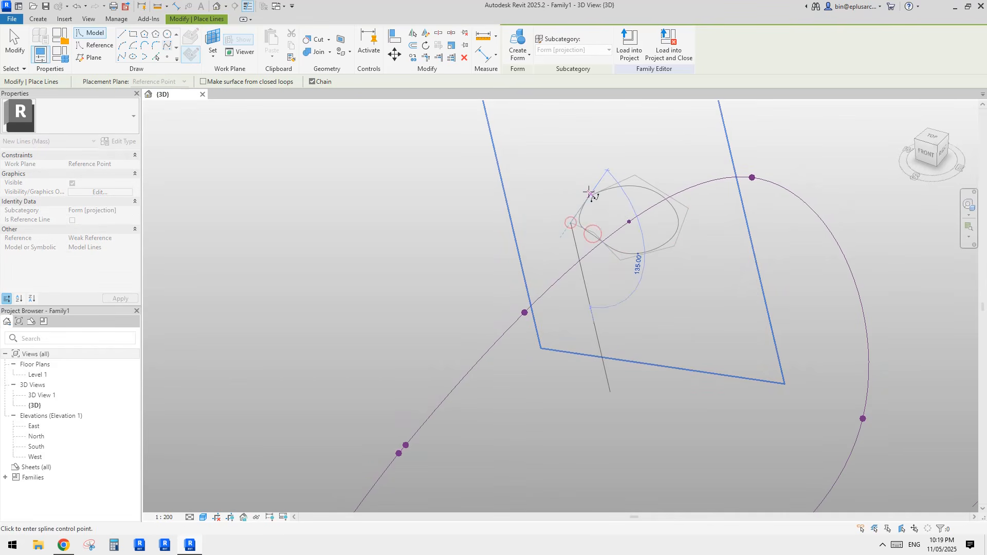
pyautogui.scroll(2, 593, 194)
pyautogui.scroll(4, 588, 198)
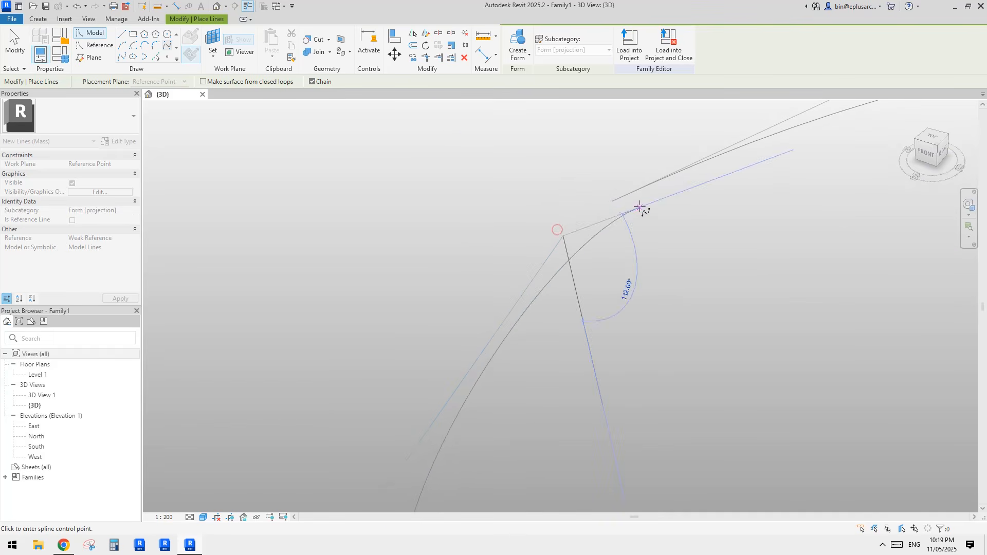
pyautogui.press('Escape')
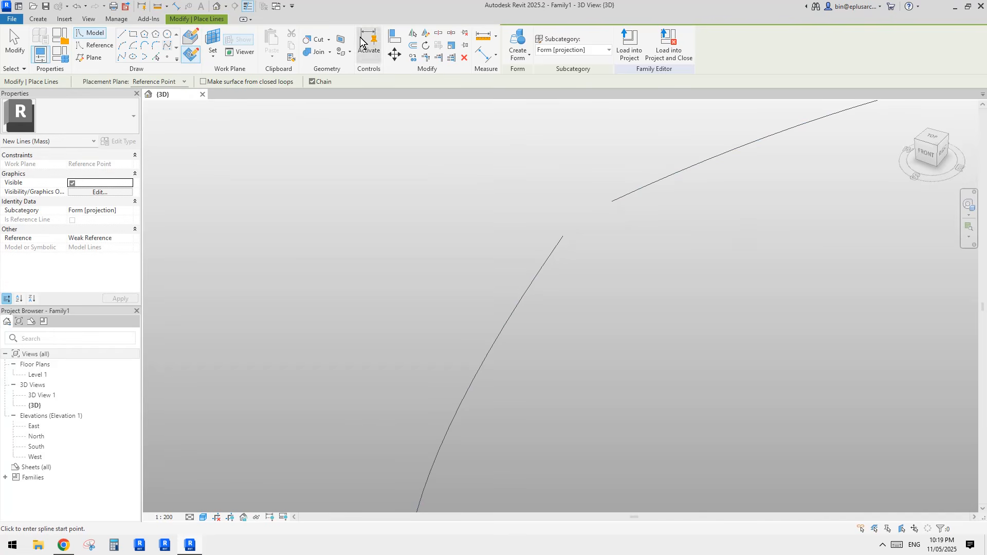
# Bridge the gap between the profile spline's two ends with a short line using 3D snapping.
pyautogui.click(121, 37)
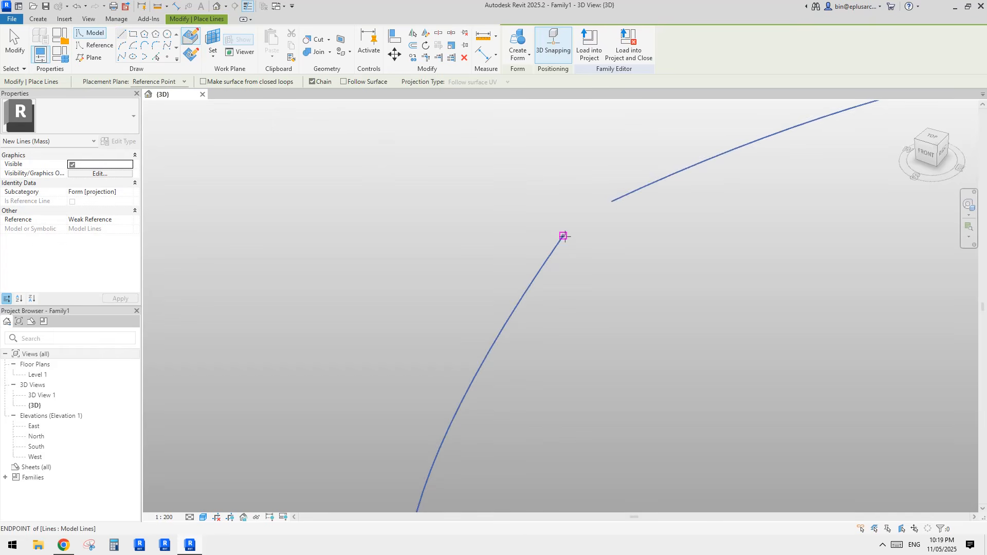
pyautogui.click(564, 236)
pyautogui.click(612, 202)
pyautogui.press('Escape')
pyautogui.press('Escape')
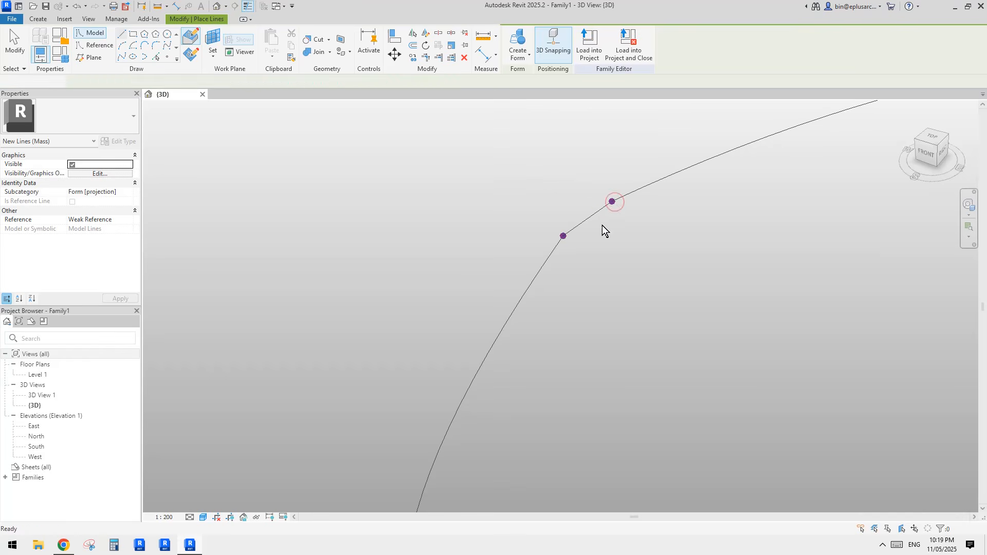
# Delete the short connecting line together with its two end points.
pyautogui.click(594, 212)
pyautogui.moveTo(507, 165); pyautogui.dragTo(673, 276)
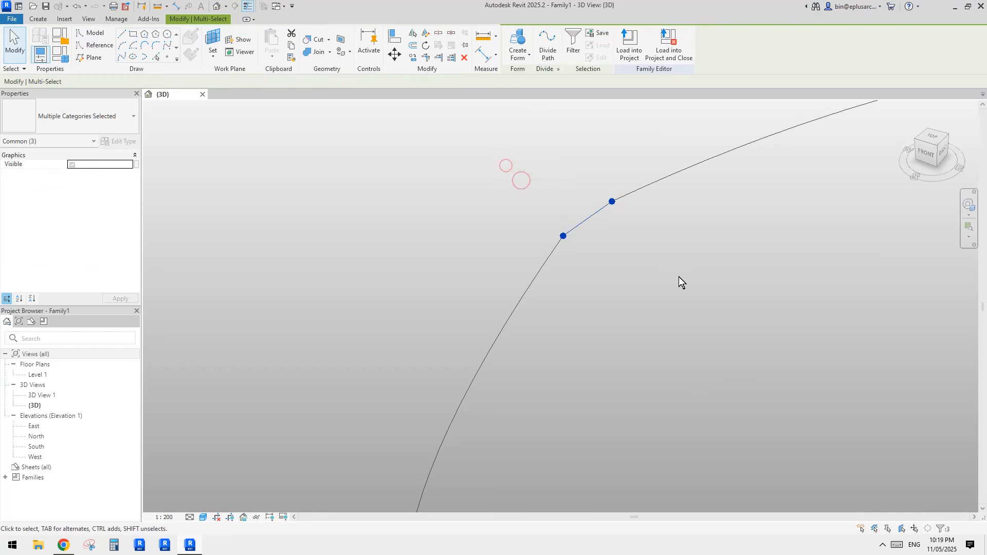
pyautogui.press('Delete')
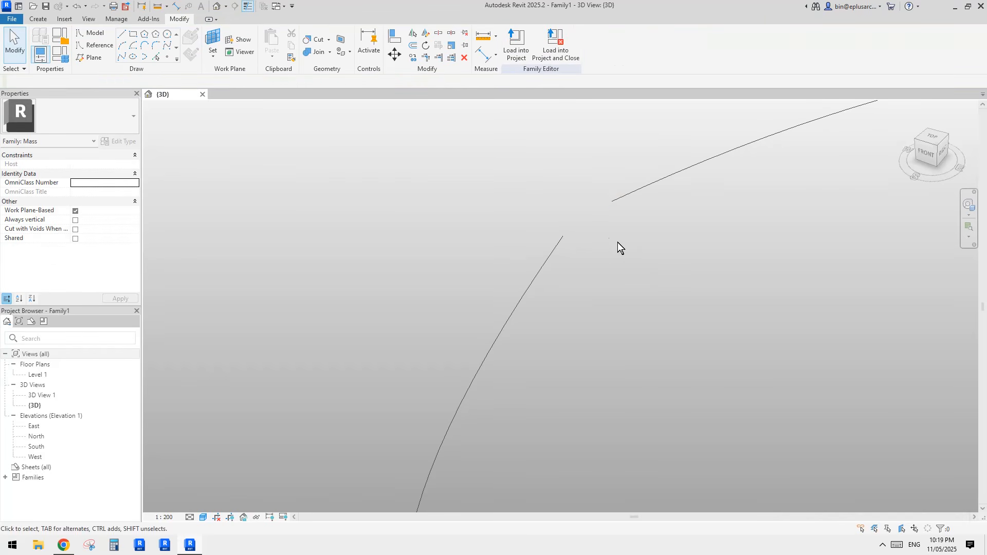
# Connect the profile spline's two open ends with a short straight model line, with 3D snapping turned off.
pyautogui.click(121, 35)
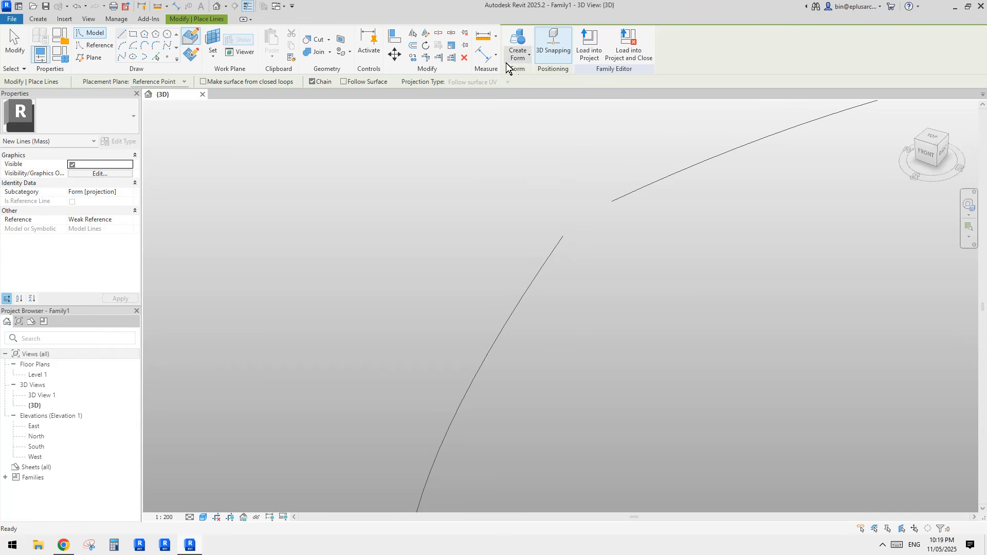
pyautogui.click(563, 236)
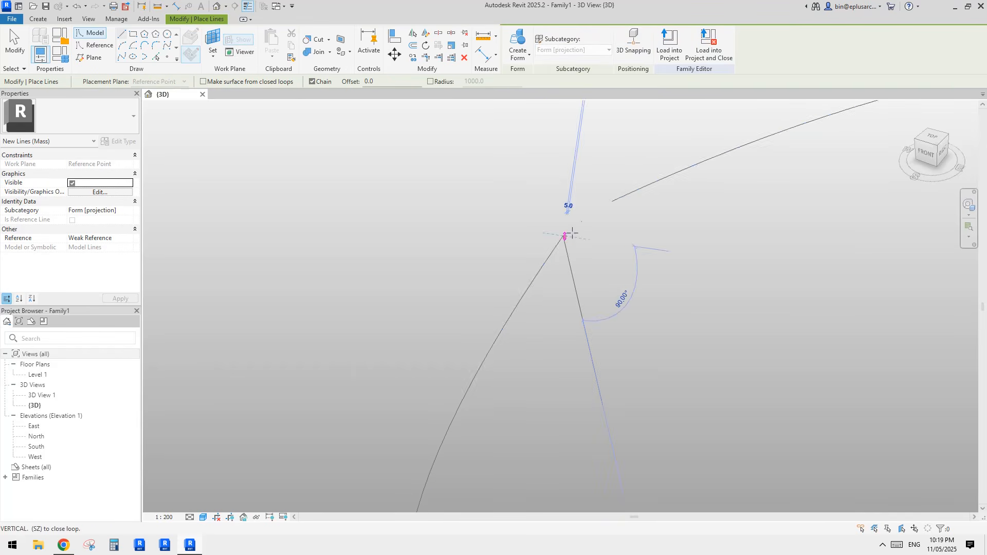
pyautogui.click(612, 202)
pyautogui.press('Escape')
pyautogui.press('Escape')
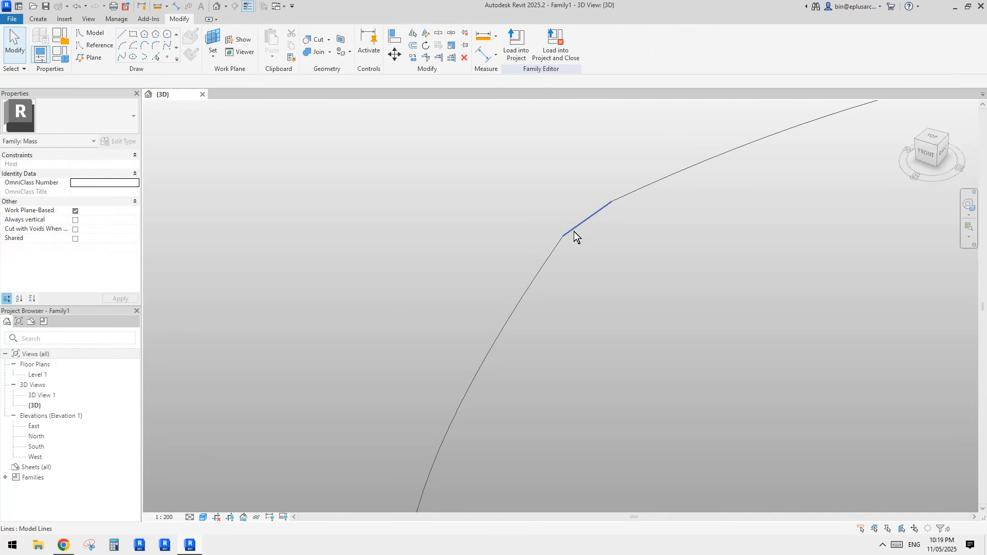
pyautogui.click(576, 227)
pyautogui.click(569, 201)
pyautogui.moveTo(619, 179); pyautogui.dragTo(592, 202)
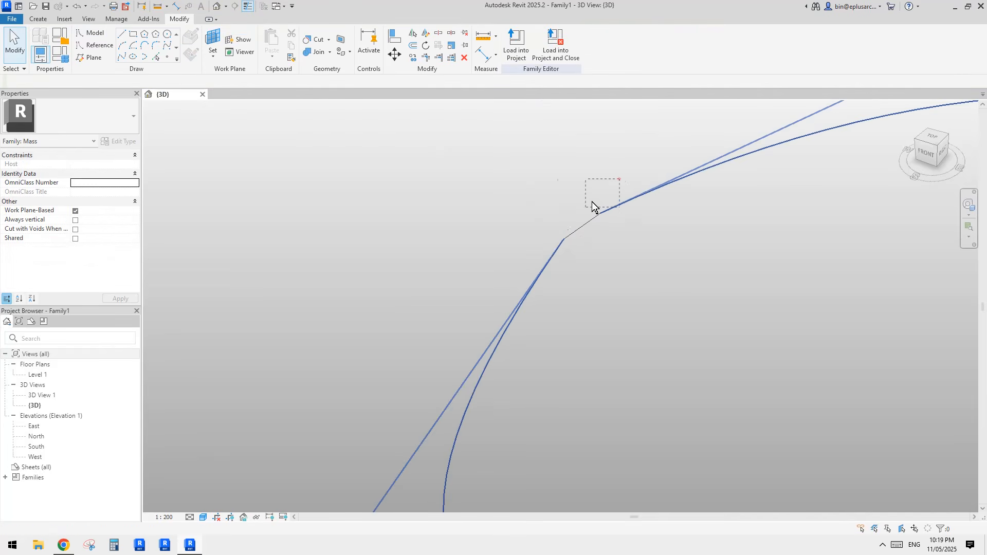
pyautogui.moveTo(550, 252); pyautogui.dragTo(560, 248)
pyautogui.press('Delete')
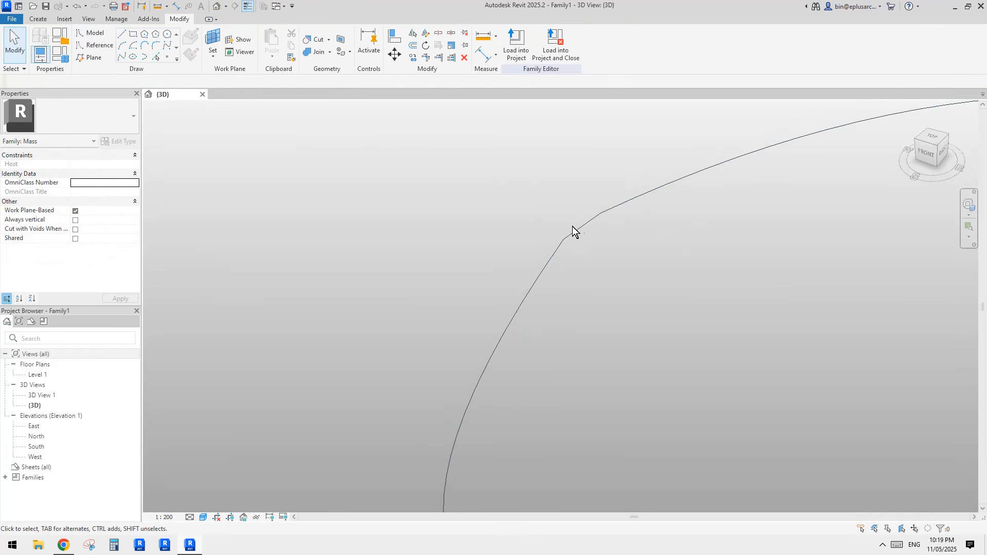
# Convert the profile spline and the short connecting line into reference lines.
pyautogui.click(622, 181)
pyautogui.hotkey('ctrl', 'z')
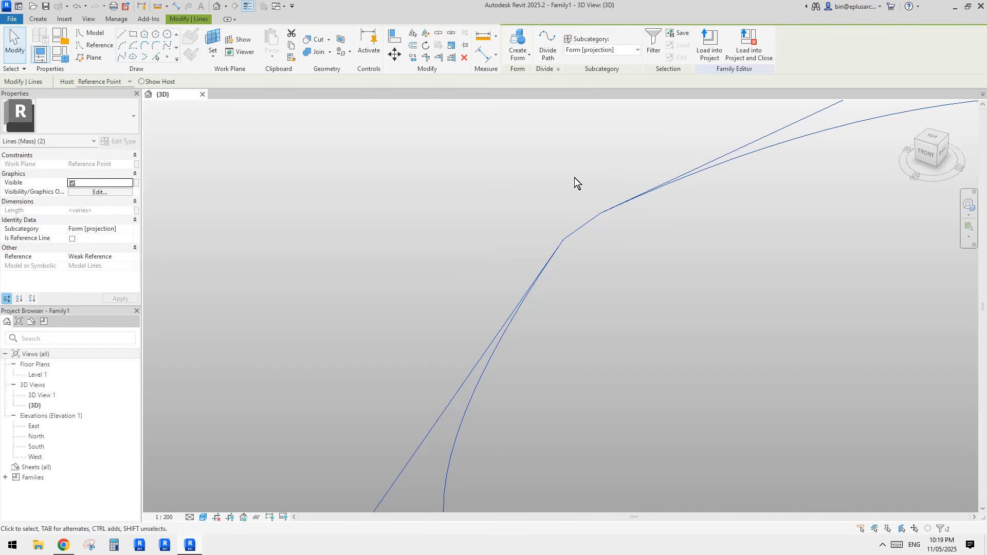
pyautogui.click(71, 239)
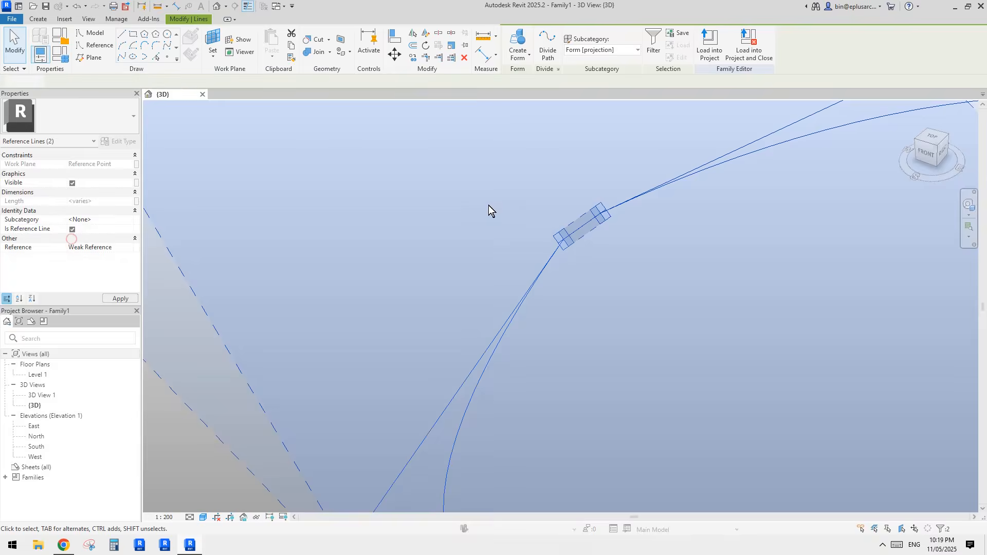
pyautogui.click(491, 209)
pyautogui.scroll(-2, 607, 241)
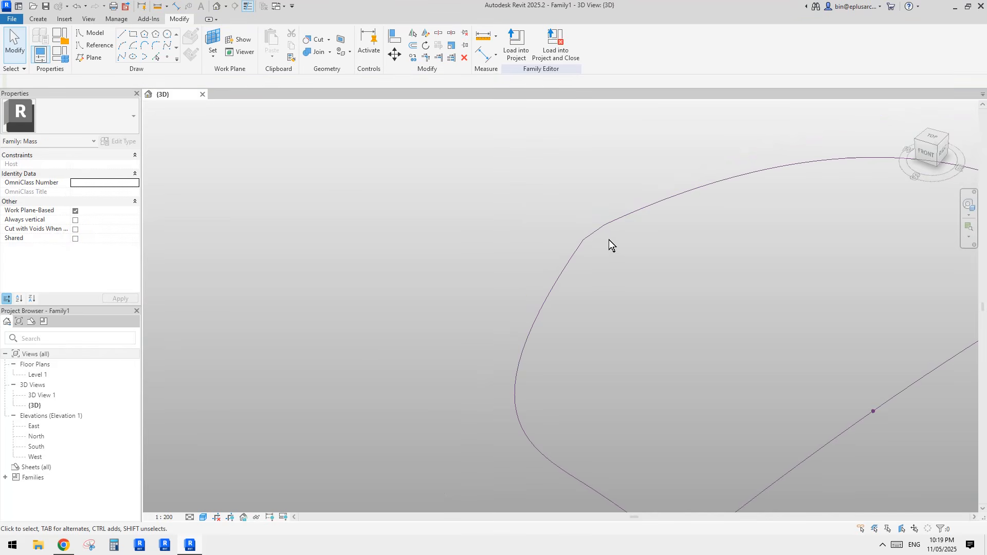
# Move the profile spline's control point below the short connecting line so that end of the curve runs tangent to the line.
pyautogui.click(574, 250)
pyautogui.scroll(-2, 586, 260)
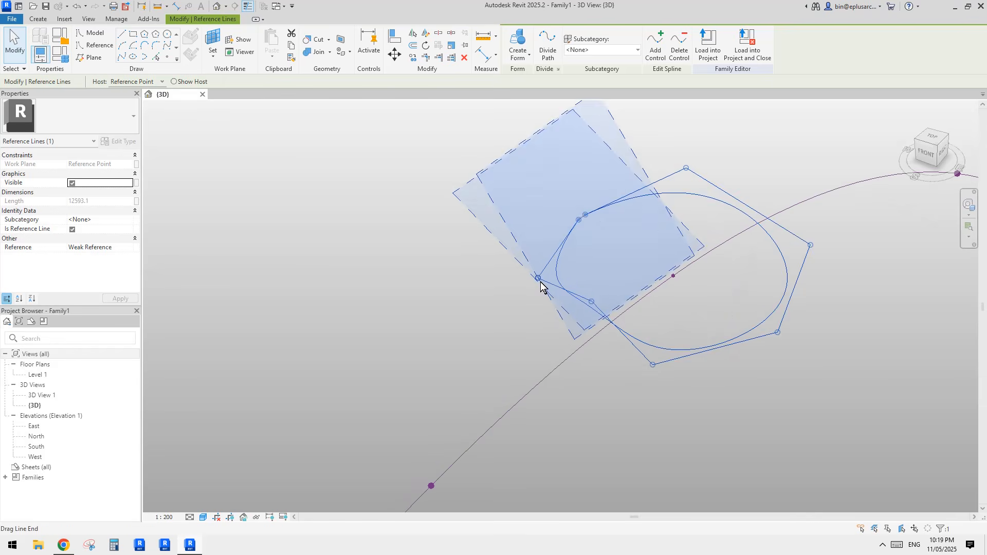
pyautogui.moveTo(541, 281); pyautogui.dragTo(540, 247)
pyautogui.scroll(3, 592, 209)
pyautogui.press('Escape')
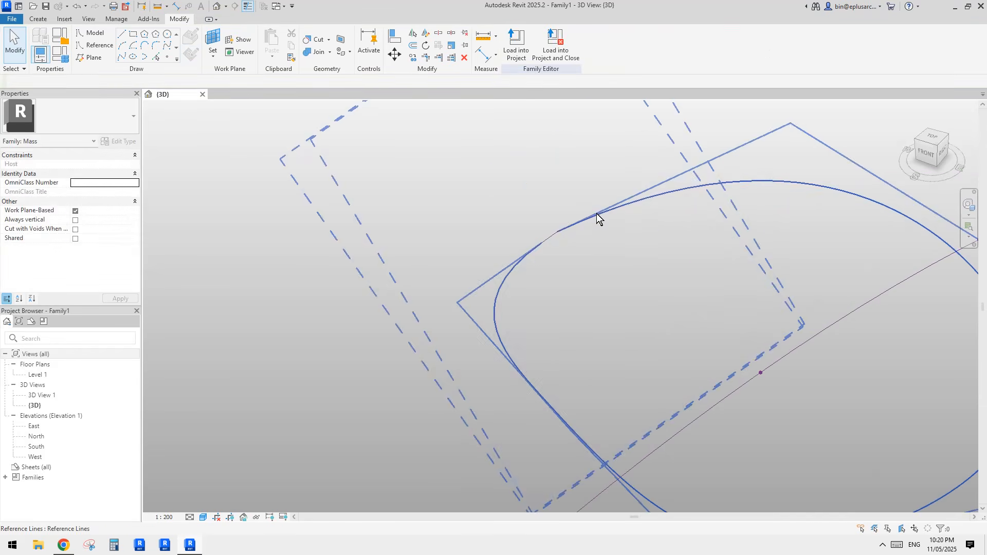
# Shift the control point above the short connecting line so the profile's other end also flows smoothly into the line.
pyautogui.click(604, 215)
pyautogui.moveTo(781, 126); pyautogui.dragTo(697, 136)
pyautogui.press('Escape')
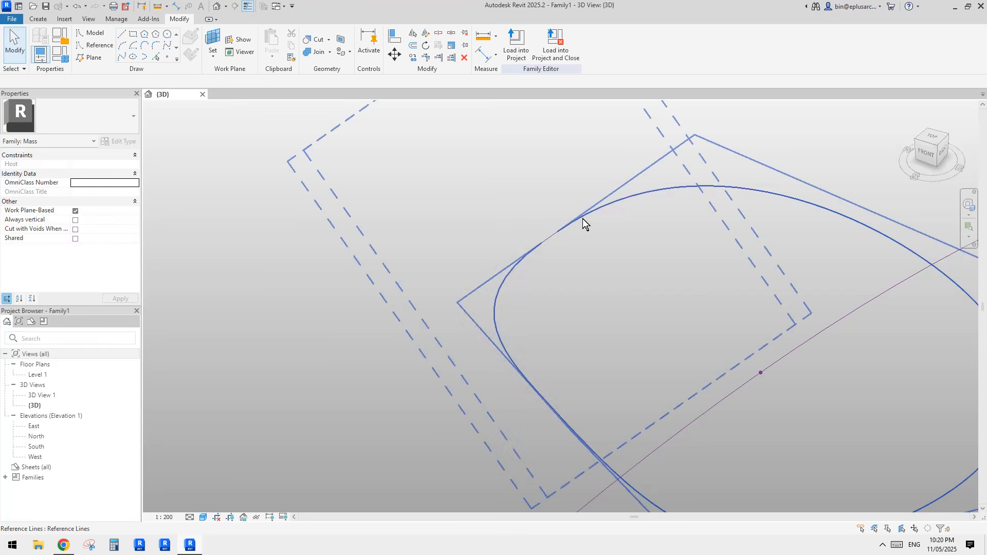
pyautogui.click(582, 216)
pyautogui.press('Escape')
pyautogui.scroll(-2, 614, 227)
pyautogui.moveTo(613, 227); pyautogui.dragTo(584, 234, button='middle')
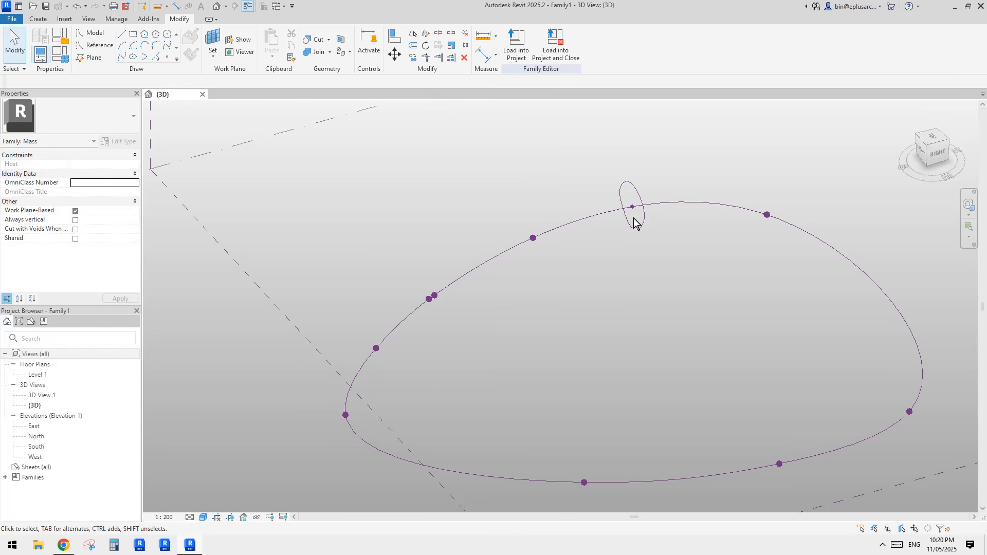
# Try creating a swept form from the single closed profile and the ring path, and inspect where its ends meet.
pyautogui.moveTo(578, 150); pyautogui.dragTo(662, 246)
pyautogui.keyDown('ctrl'); pyautogui.click(706, 204); pyautogui.keyUp('ctrl')
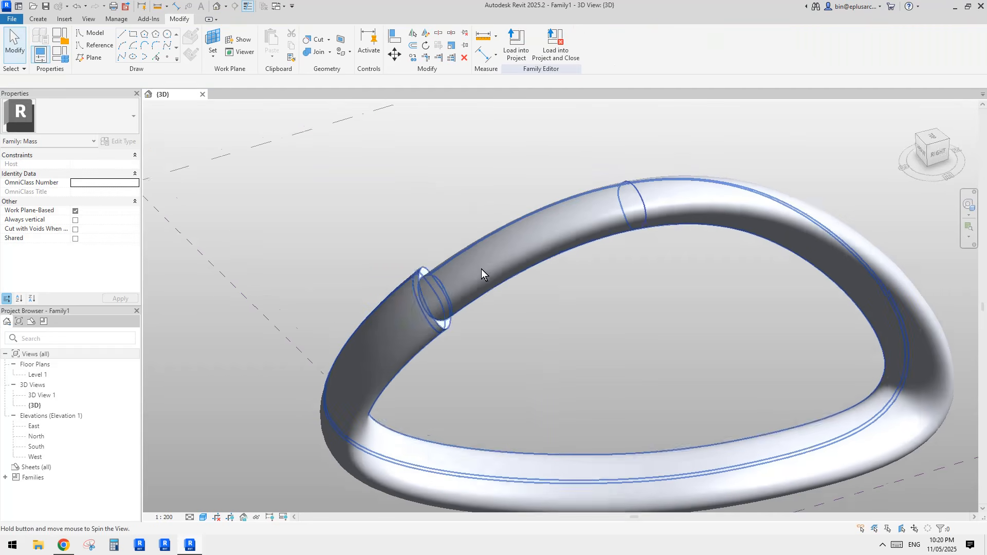
pyautogui.keyDown('shift'); pyautogui.moveTo(481, 269); pyautogui.dragTo(598, 199, button='middle'); pyautogui.keyUp('shift')
pyautogui.keyDown('shift'); pyautogui.moveTo(520, 332); pyautogui.dragTo(871, 267, button='middle'); pyautogui.keyUp('shift')
pyautogui.keyDown('shift'); pyautogui.moveTo(708, 250); pyautogui.dragTo(905, 279, button='middle'); pyautogui.keyUp('shift')
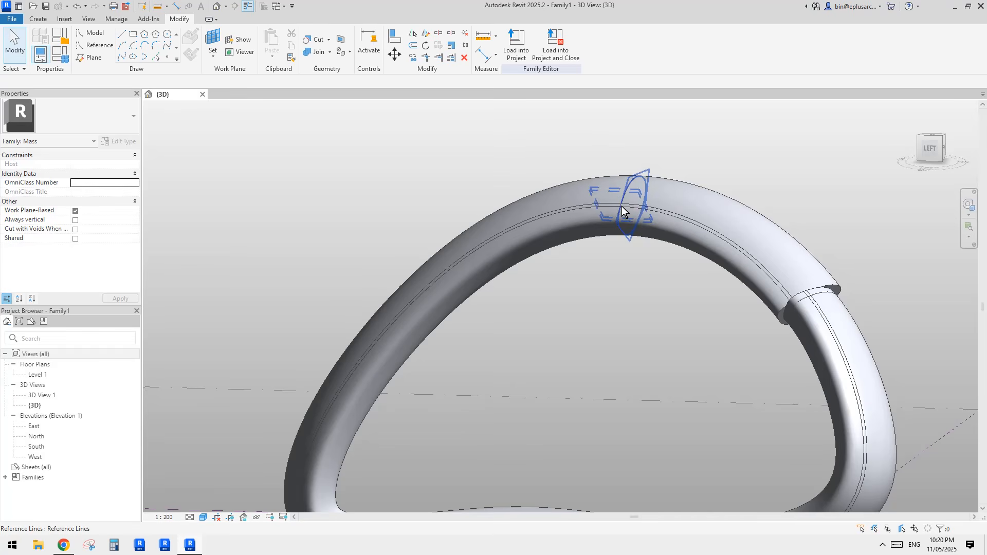
pyautogui.keyDown('shift'); pyautogui.moveTo(807, 243); pyautogui.dragTo(575, 268, button='middle'); pyautogui.keyUp('shift')
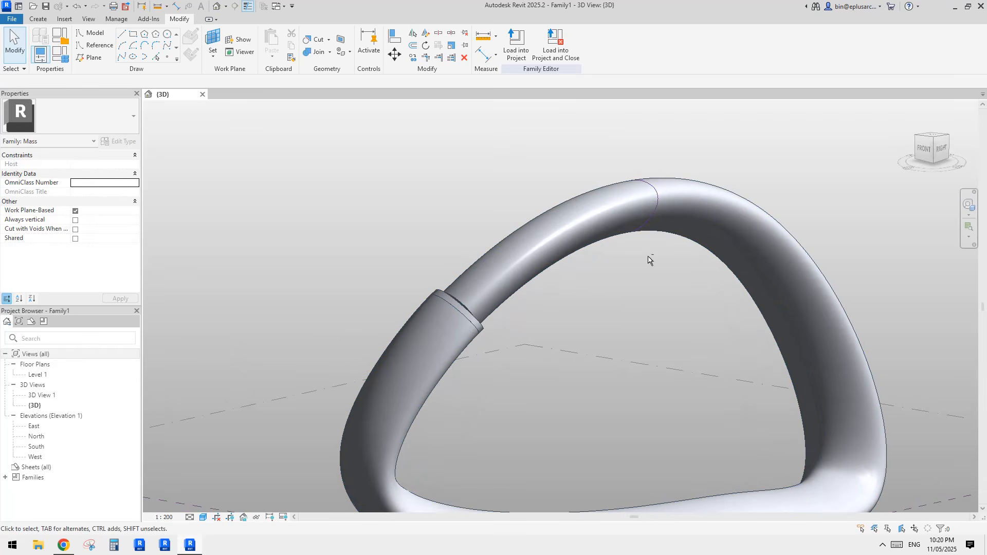
pyautogui.keyDown('shift'); pyautogui.moveTo(649, 260); pyautogui.dragTo(599, 206, button='middle'); pyautogui.keyUp('shift')
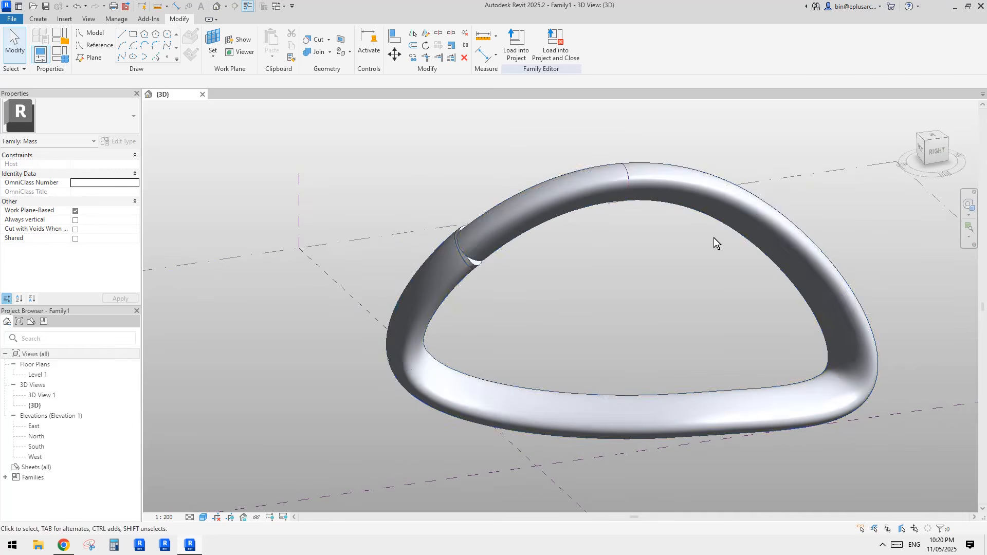
pyautogui.moveTo(621, 177); pyautogui.dragTo(623, 183, button='middle')
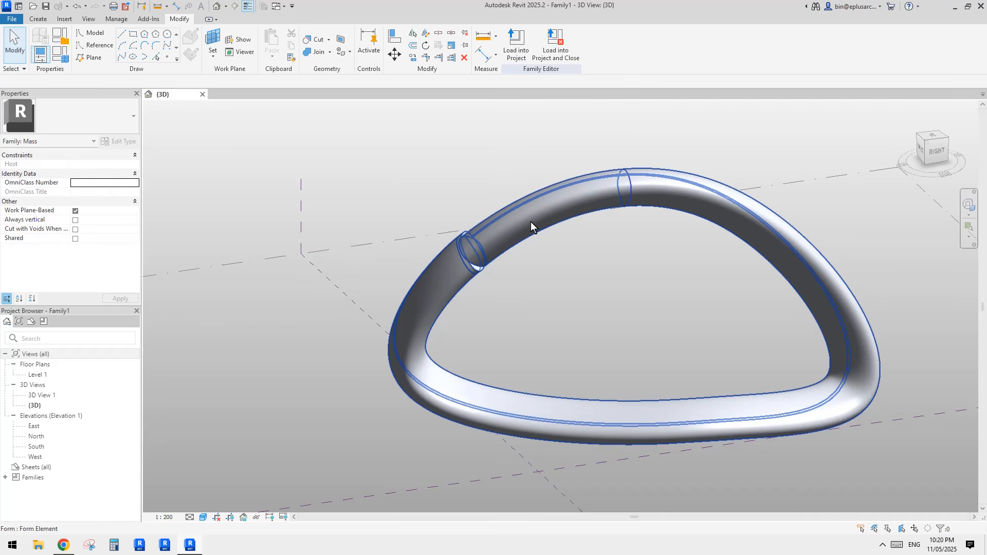
pyautogui.keyDown('shift'); pyautogui.moveTo(579, 371); pyautogui.dragTo(651, 308, button='middle'); pyautogui.keyUp('shift')
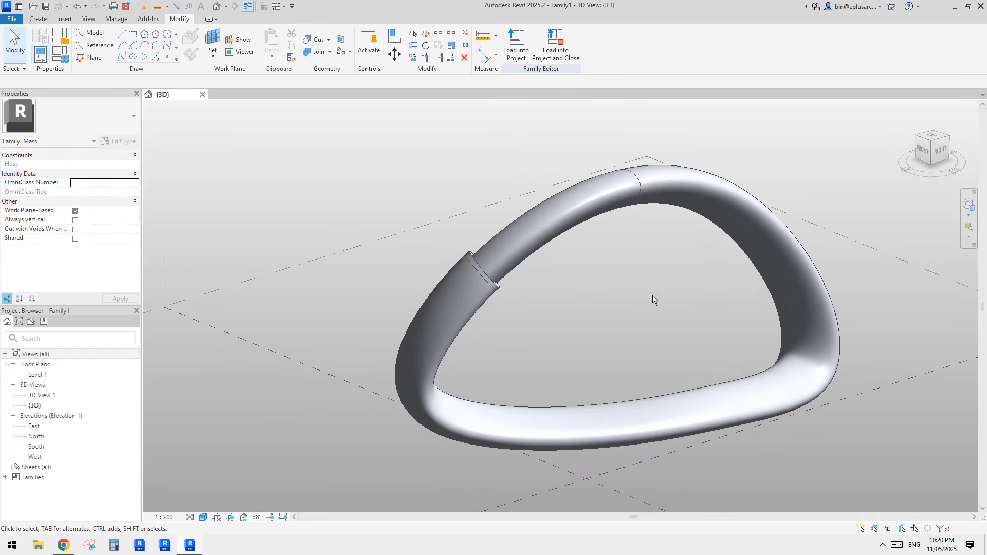
pyautogui.hotkey('ctrl', 'z')
# Repeat the trial sweep along the ring path to examine the mismatched seam, and undo the form.
pyautogui.keyDown('shift'); pyautogui.moveTo(635, 238); pyautogui.dragTo(618, 222, button='middle'); pyautogui.keyUp('shift')
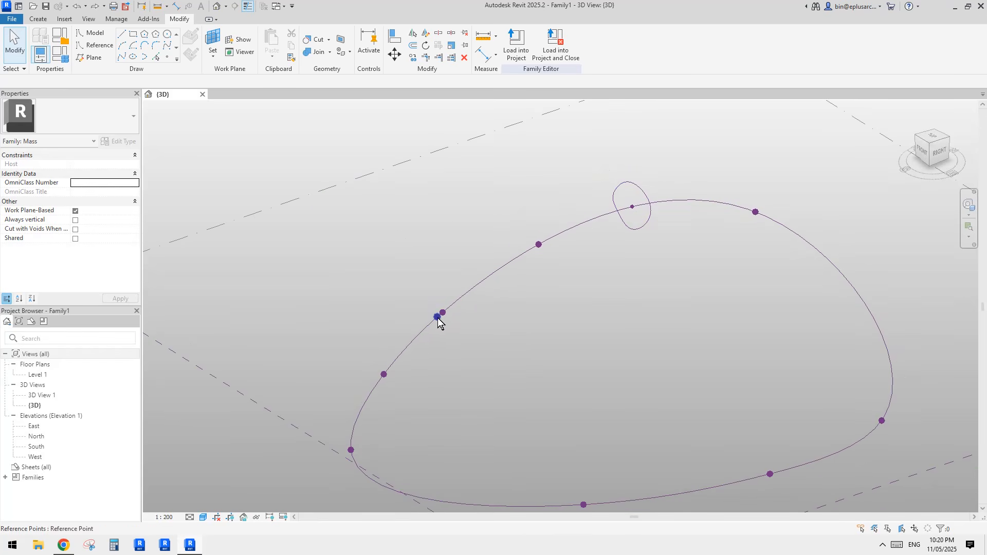
pyautogui.moveTo(597, 143); pyautogui.dragTo(675, 261)
pyautogui.keyDown('ctrl'); pyautogui.click(677, 200); pyautogui.keyUp('ctrl')
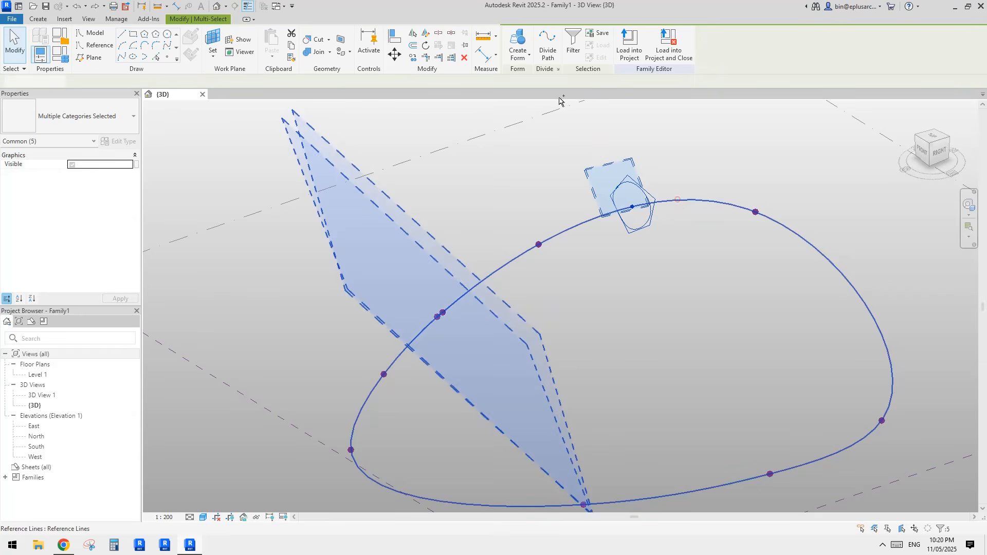
pyautogui.click(516, 41)
pyautogui.click(528, 182)
pyautogui.keyDown('shift'); pyautogui.moveTo(528, 182); pyautogui.dragTo(504, 333, button='middle'); pyautogui.keyUp('shift')
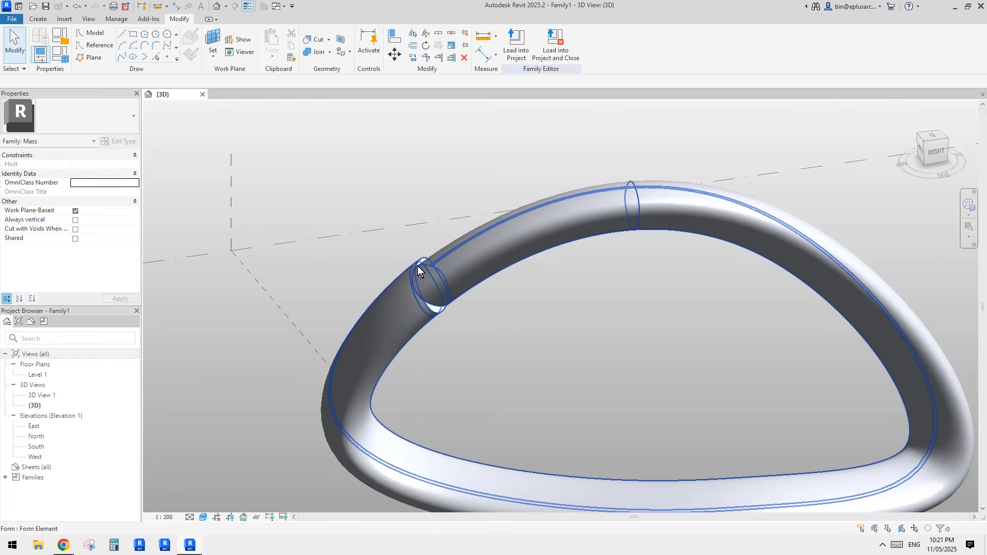
pyautogui.hotkey('ctrl', 'z')
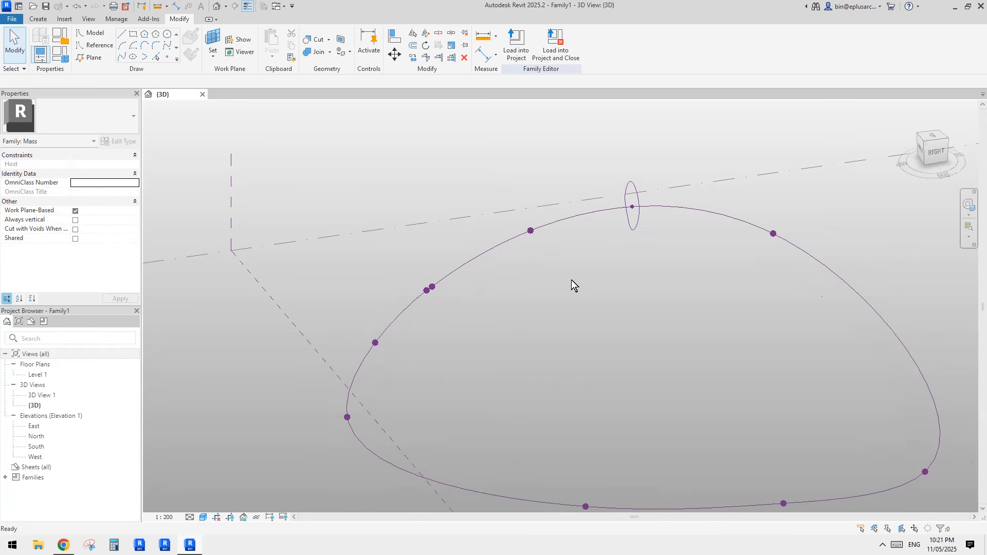
# Copy the closed profile together with its reference point to five free positions around the ring path.
pyautogui.moveTo(652, 218)
pyautogui.keyDown('shift'); pyautogui.mouseDown(button='middle')
pyautogui.moveTo(641, 235)
pyautogui.moveTo(643, 220)
pyautogui.mouseUp(button='middle'); pyautogui.keyUp('shift')
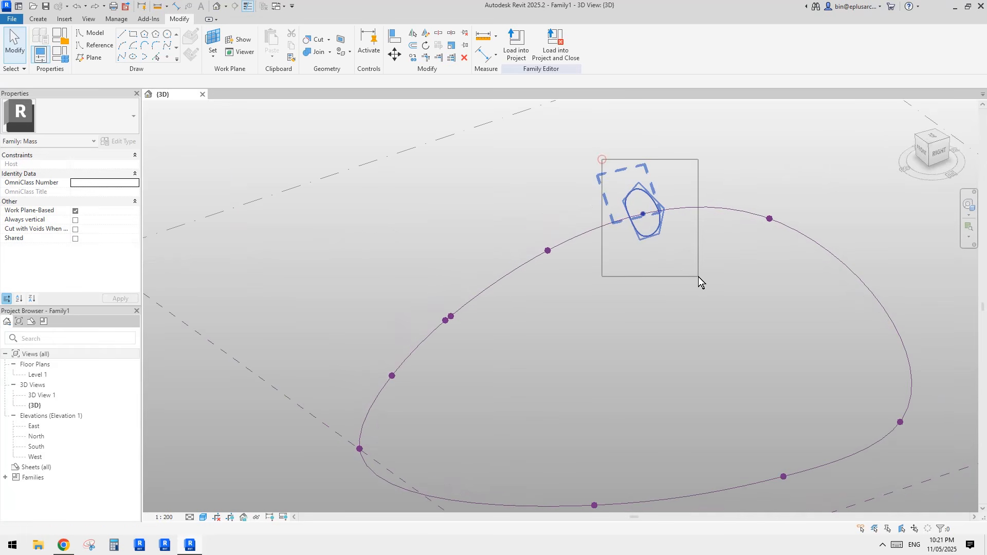
pyautogui.moveTo(698, 277); pyautogui.dragTo(698, 278)
pyautogui.moveTo(571, 144); pyautogui.dragTo(709, 293)
pyautogui.moveTo(654, 235); pyautogui.dragTo(612, 236, button='middle')
pyautogui.press('c')
pyautogui.press('o')
pyautogui.click(653, 255)
pyautogui.click(737, 305)
pyautogui.moveTo(777, 337); pyautogui.dragTo(772, 271, button='middle')
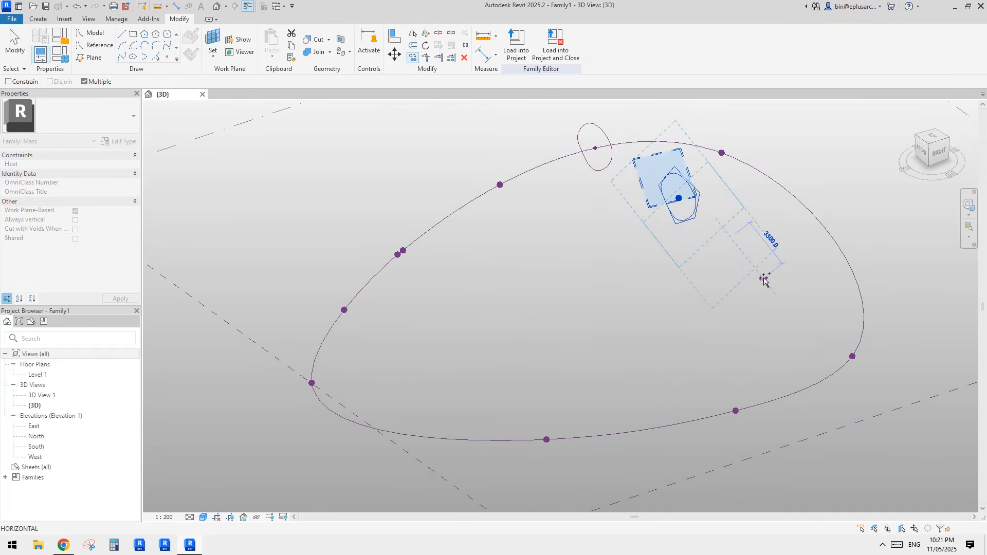
pyautogui.click(514, 286)
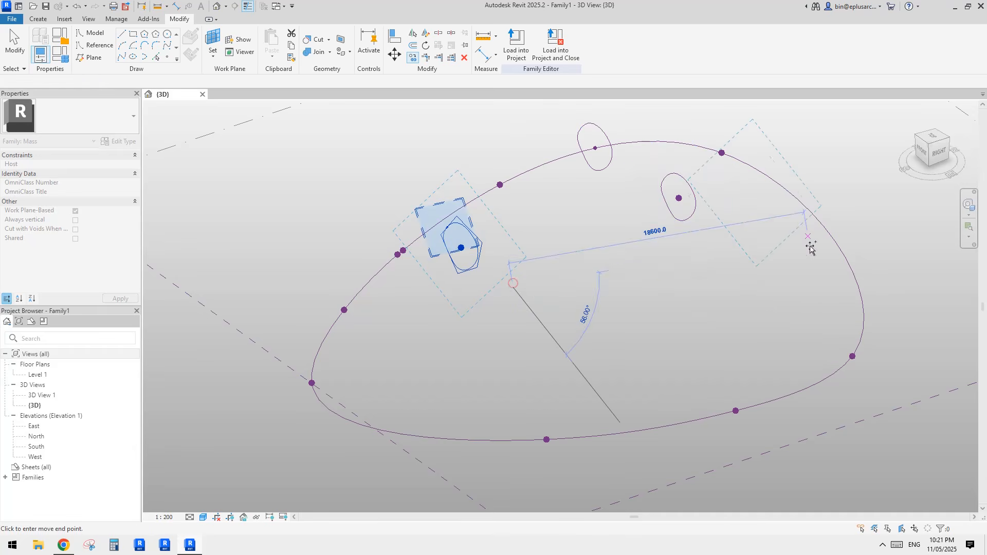
pyautogui.click(834, 355)
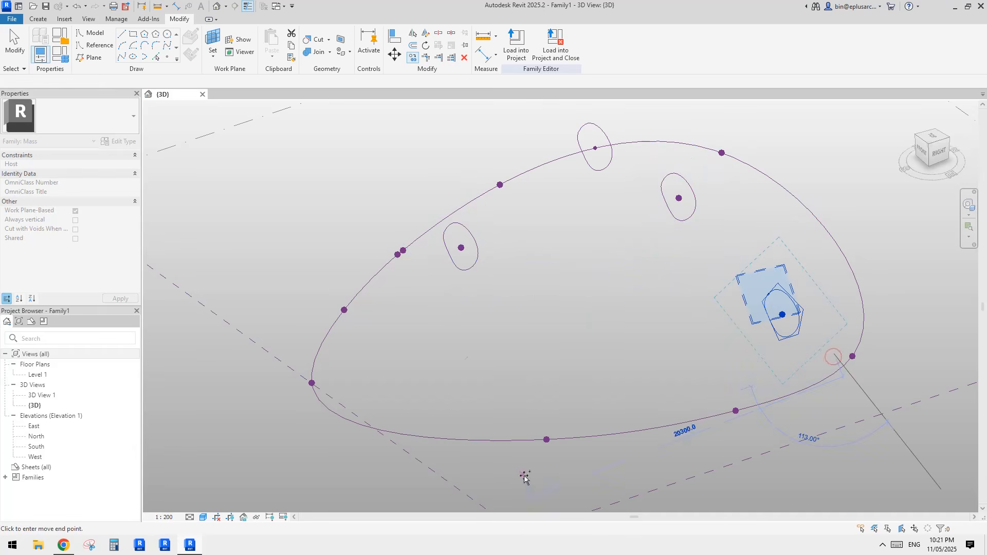
pyautogui.click(324, 298)
pyautogui.press('Escape')
pyautogui.press('Escape')
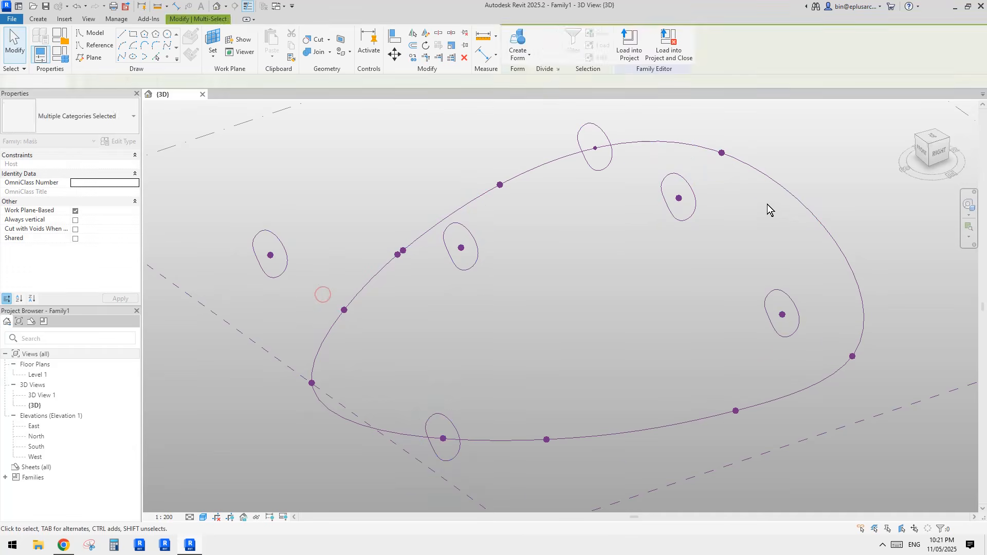
# Rehost the reference points of three copied profiles on the ring path: upper right, lower right and along the lower side.
pyautogui.click(682, 201)
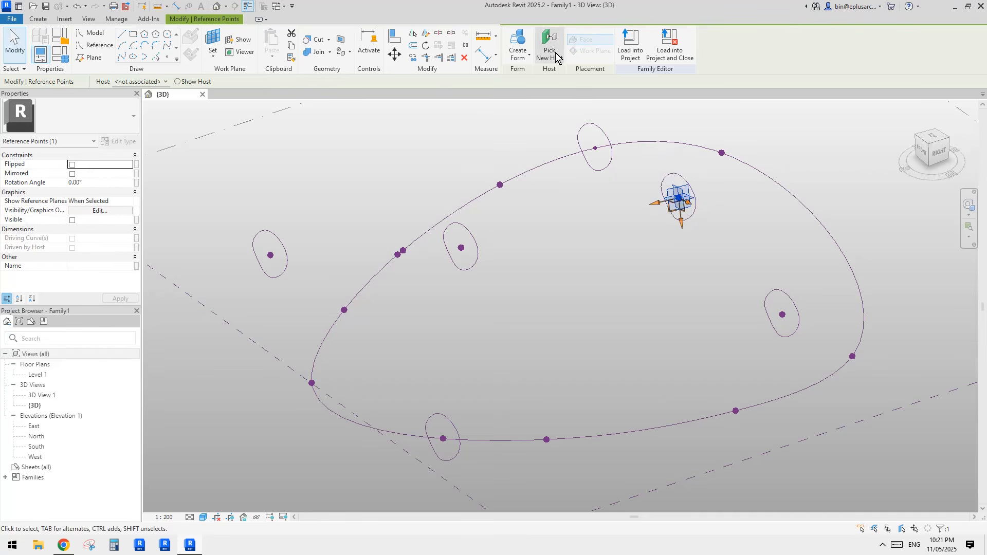
pyautogui.click(550, 50)
pyautogui.click(777, 183)
pyautogui.click(781, 314)
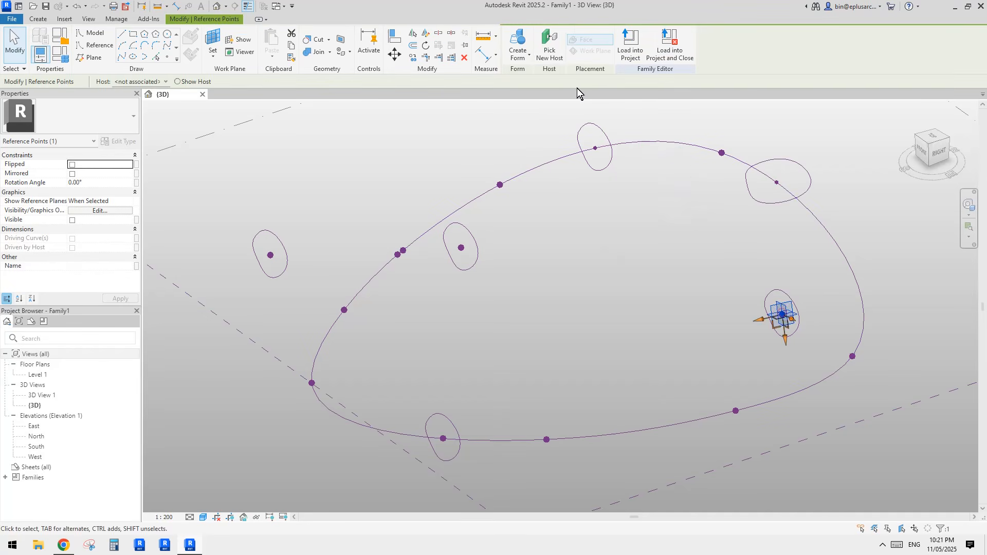
pyautogui.click(788, 381)
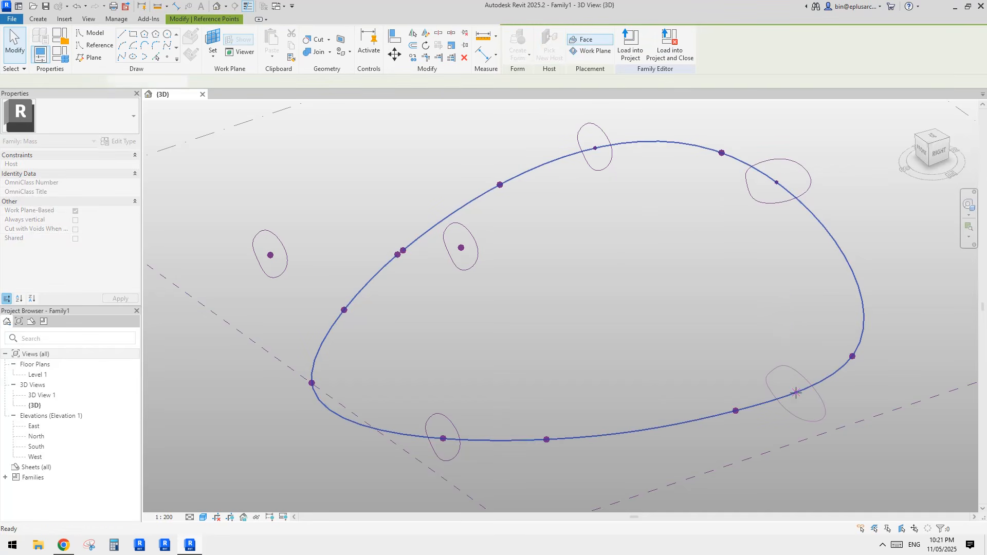
pyautogui.click(442, 438)
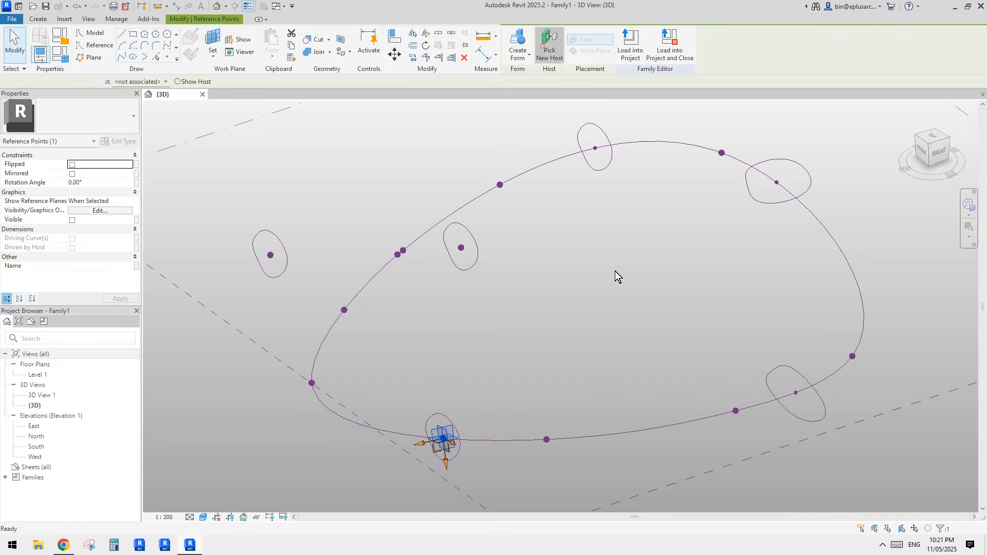
pyautogui.click(580, 437)
# Rehost the outer-left profile copy's reference point on the path's left side and slide it down near the lower left bend.
pyautogui.click(271, 256)
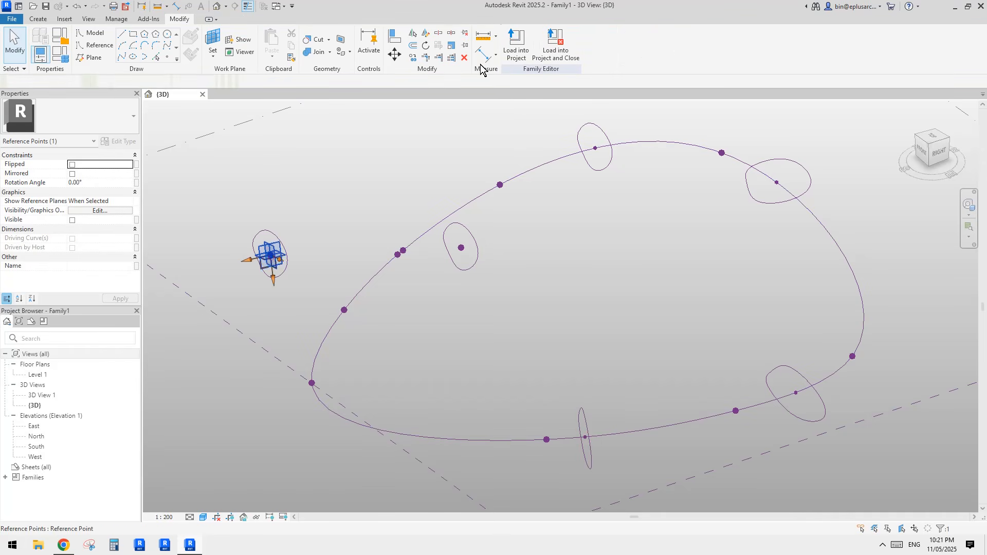
pyautogui.click(549, 47)
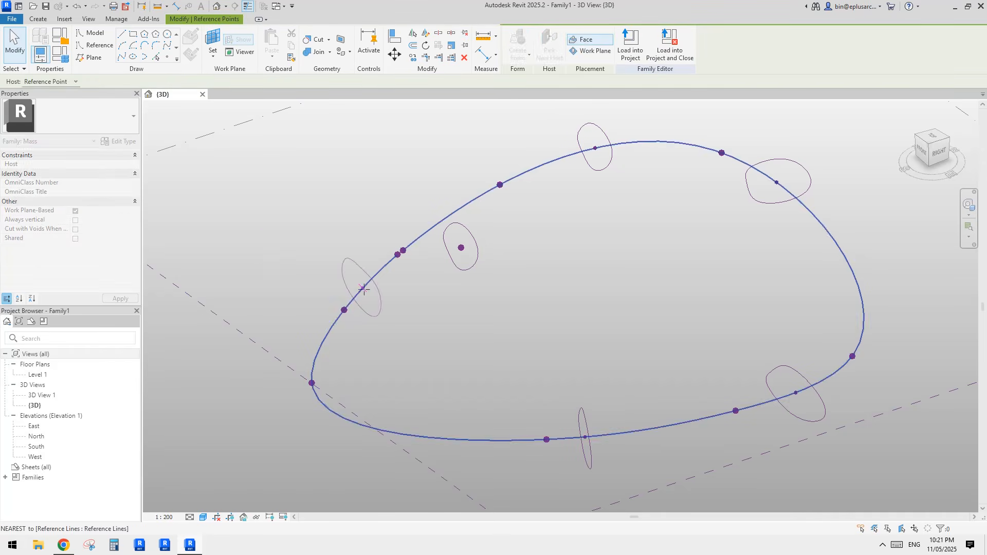
pyautogui.click(363, 289)
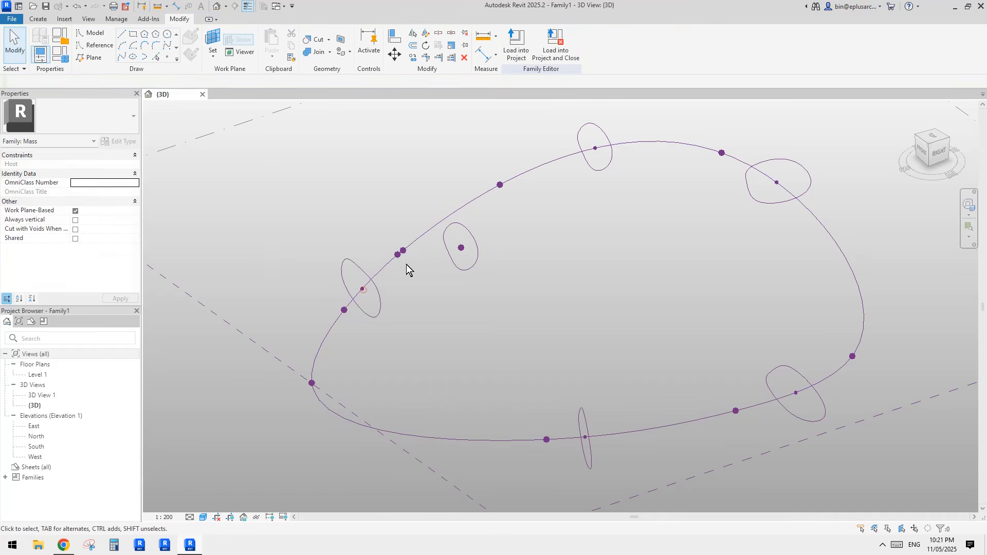
pyautogui.click(362, 289)
pyautogui.moveTo(313, 362); pyautogui.dragTo(316, 356)
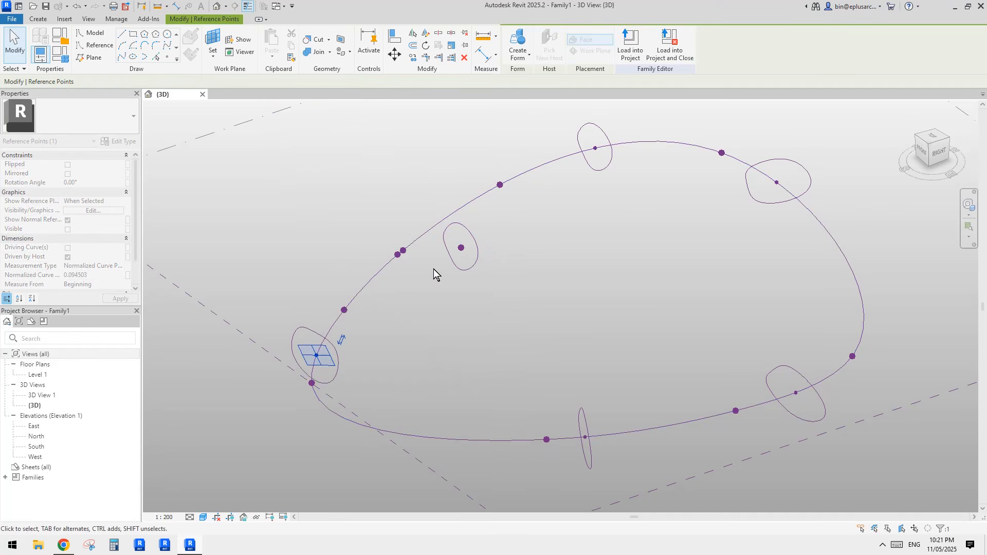
# Rehost the last free profile copy's reference point on the path's left side and slide it up to the path's start point.
pyautogui.click(461, 247)
pyautogui.click(387, 265)
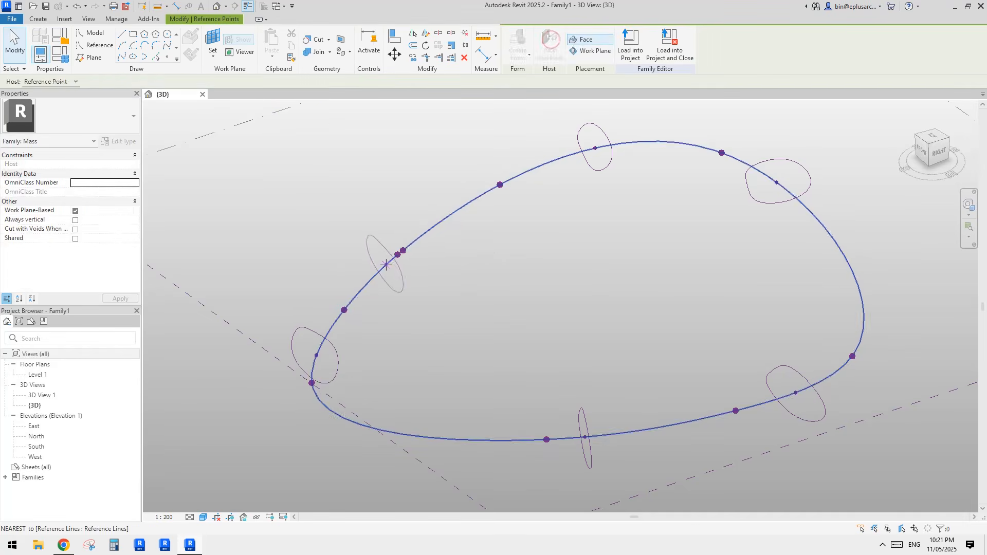
pyautogui.click(386, 266)
pyautogui.scroll(2, 386, 265)
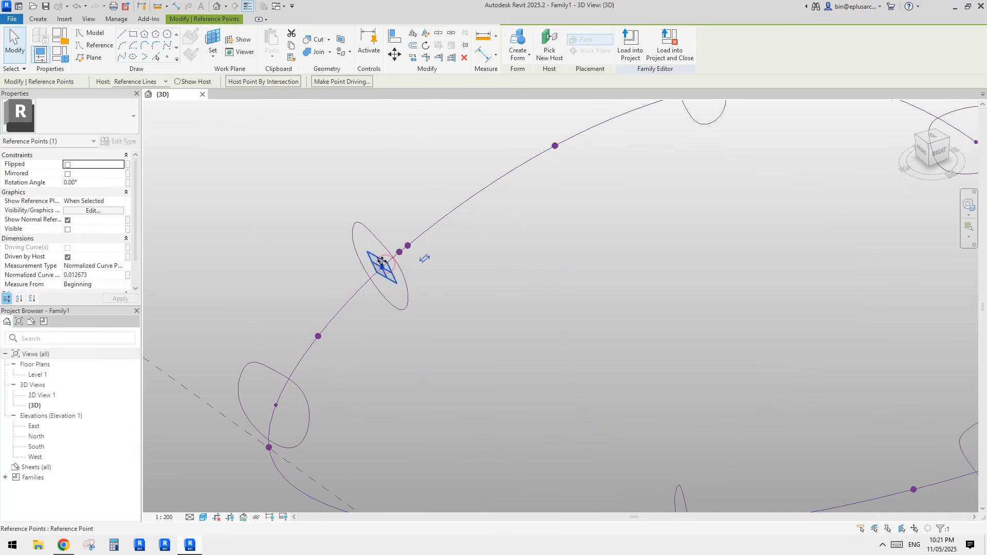
pyautogui.moveTo(391, 243); pyautogui.dragTo(394, 244)
pyautogui.moveTo(572, 201); pyautogui.dragTo(518, 319, button='middle')
# Slide the top profile's reference point down the path toward its end, beside the profile at the start point.
pyautogui.click(647, 208)
pyautogui.scroll(-3, 647, 208)
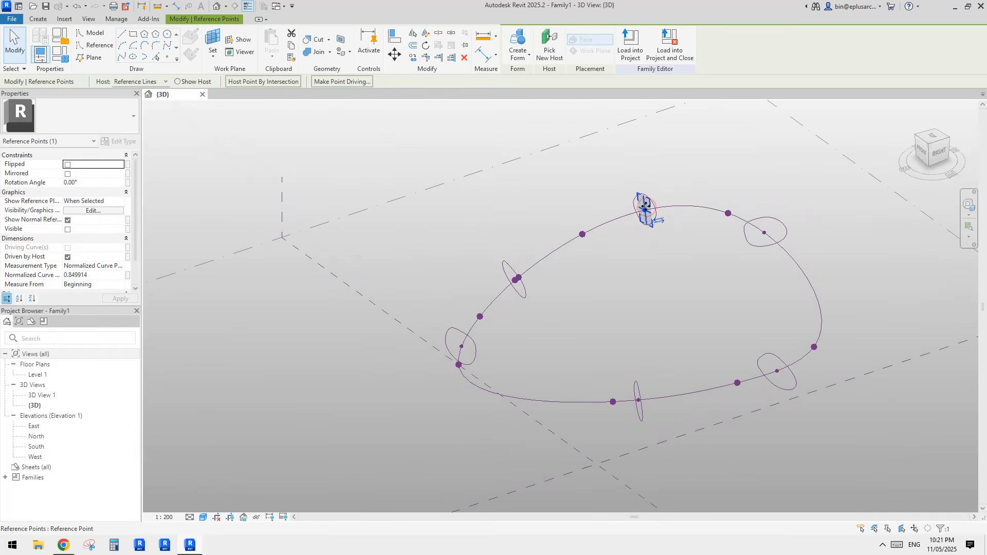
pyautogui.moveTo(575, 243); pyautogui.dragTo(526, 275)
pyautogui.click(542, 283)
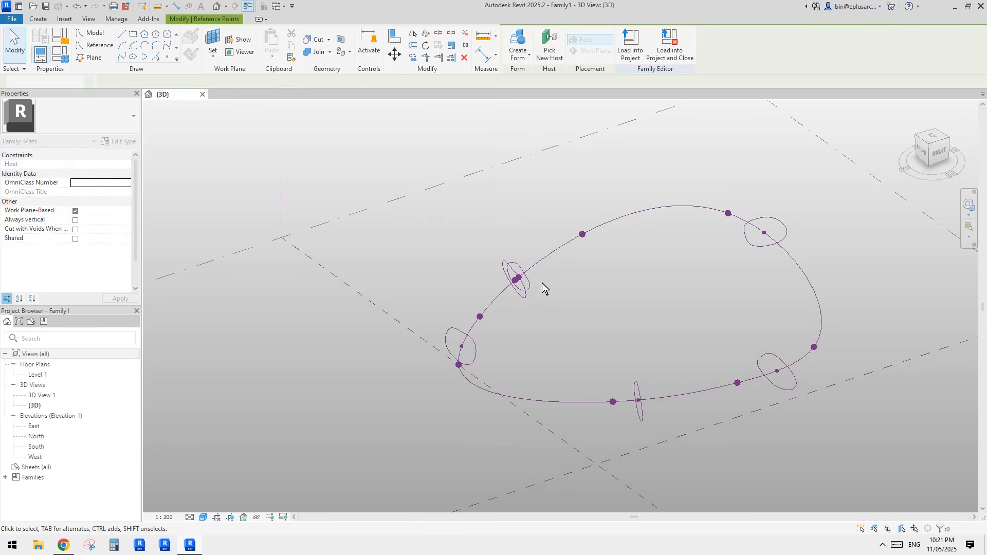
# Fine-tune the slid profile's reference point so it sits exactly on the path's end point.
pyautogui.moveTo(568, 305); pyautogui.dragTo(667, 220, button='middle')
pyautogui.scroll(3, 493, 232)
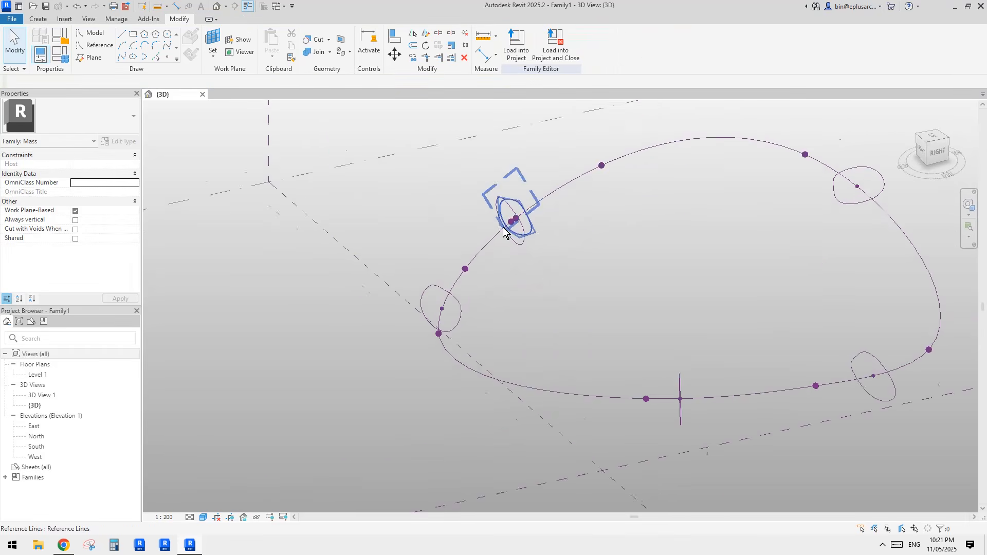
pyautogui.keyDown('shift'); pyautogui.moveTo(504, 228); pyautogui.dragTo(632, 228, button='middle'); pyautogui.keyUp('shift')
pyautogui.click(492, 172)
pyautogui.click(556, 220)
pyautogui.scroll(2, 637, 234)
pyautogui.click(634, 233)
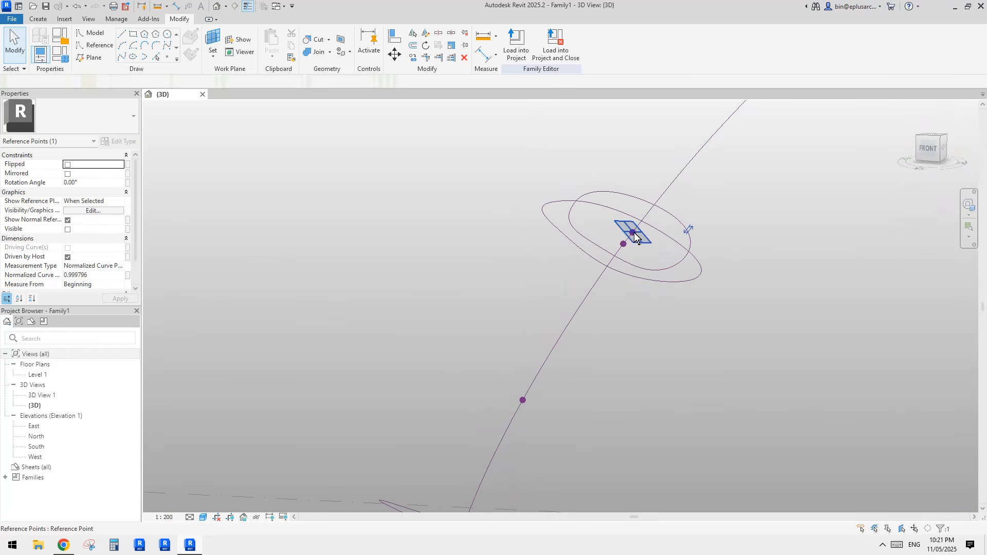
pyautogui.keyDown('shift'); pyautogui.moveTo(689, 216); pyautogui.dragTo(652, 206, button='middle'); pyautogui.keyUp('shift')
pyautogui.moveTo(622, 232)
pyautogui.mouseDown()
pyautogui.moveTo(636, 219)
pyautogui.moveTo(625, 229)
pyautogui.mouseUp()
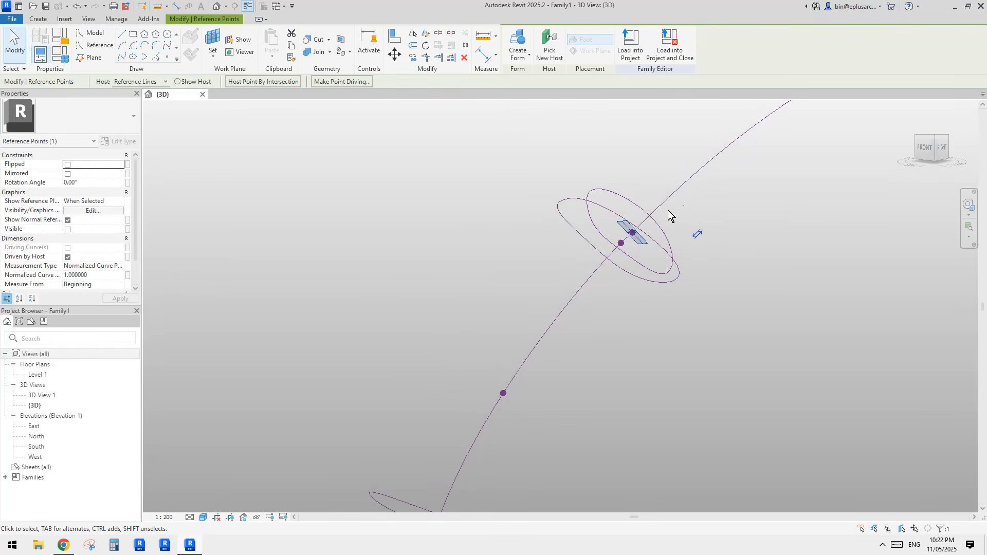
pyautogui.keyDown('shift'); pyautogui.moveTo(668, 210); pyautogui.dragTo(697, 322, button='middle'); pyautogui.keyUp('shift')
pyautogui.scroll(2, 726, 321)
pyautogui.click(824, 368)
# Try to create a form from the six closed profiles and the ring path with both end profiles beside each other.
pyautogui.keyDown('shift'); pyautogui.moveTo(824, 368); pyautogui.dragTo(749, 337, button='middle'); pyautogui.keyUp('shift')
pyautogui.keyDown('shift'); pyautogui.moveTo(454, 218); pyautogui.dragTo(484, 190, button='middle'); pyautogui.keyUp('shift')
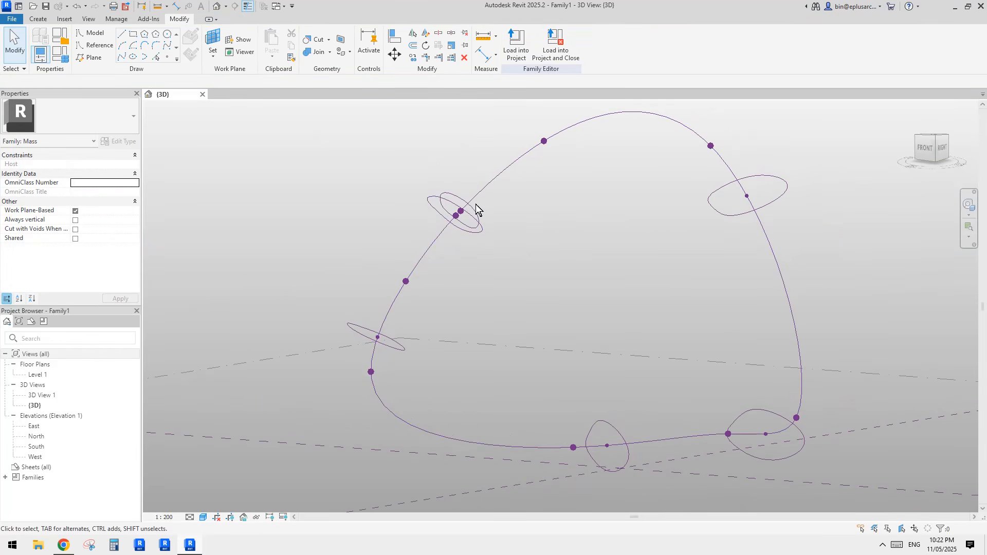
pyautogui.click(474, 205)
pyautogui.keyDown('ctrl'); pyautogui.click(786, 185); pyautogui.keyUp('ctrl')
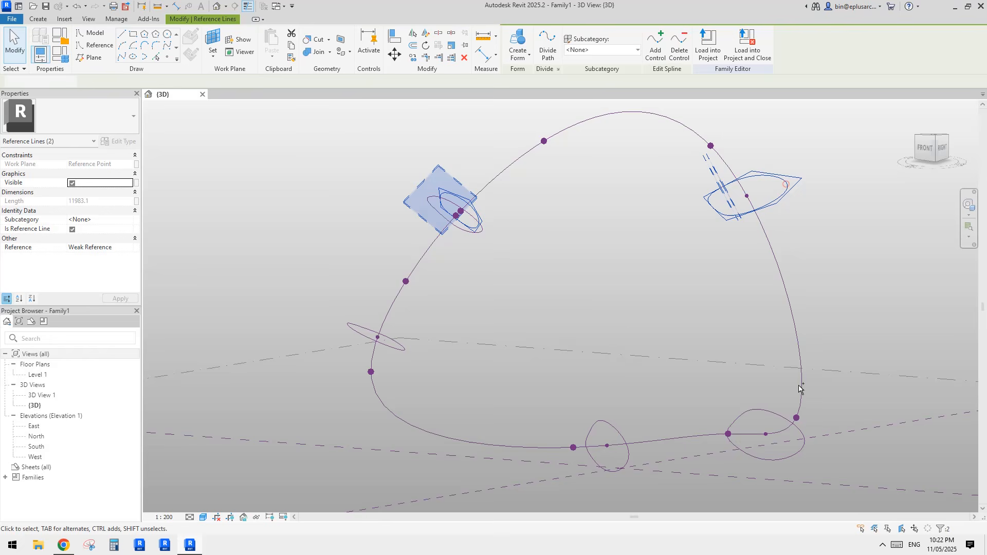
pyautogui.keyDown('ctrl'); pyautogui.click(779, 416); pyautogui.keyUp('ctrl')
pyautogui.keyDown('ctrl'); pyautogui.click(619, 430); pyautogui.keyUp('ctrl')
pyautogui.keyDown('ctrl'); pyautogui.click(397, 347); pyautogui.keyUp('ctrl')
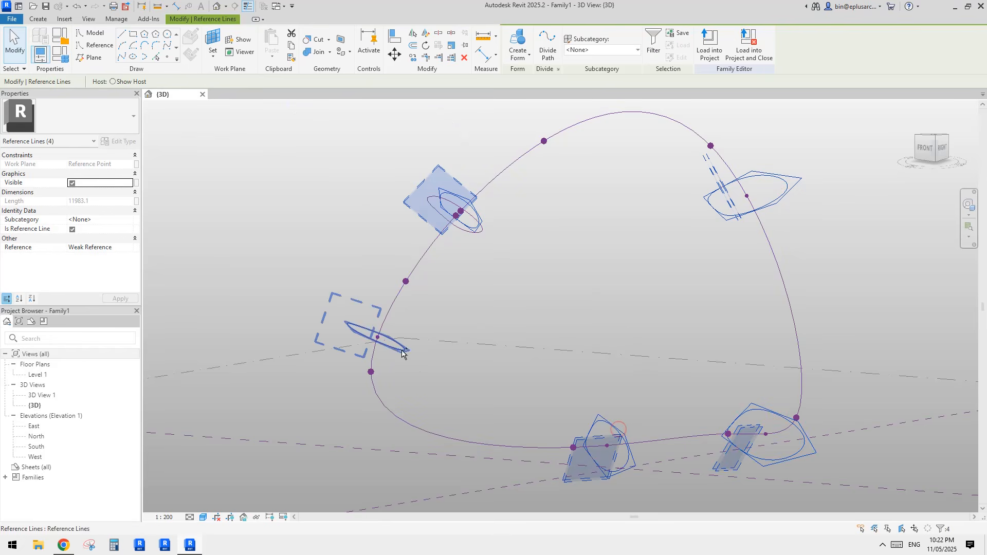
pyautogui.keyDown('ctrl'); pyautogui.click(421, 262); pyautogui.keyUp('ctrl')
pyautogui.keyDown('ctrl'); pyautogui.click(425, 201); pyautogui.keyUp('ctrl')
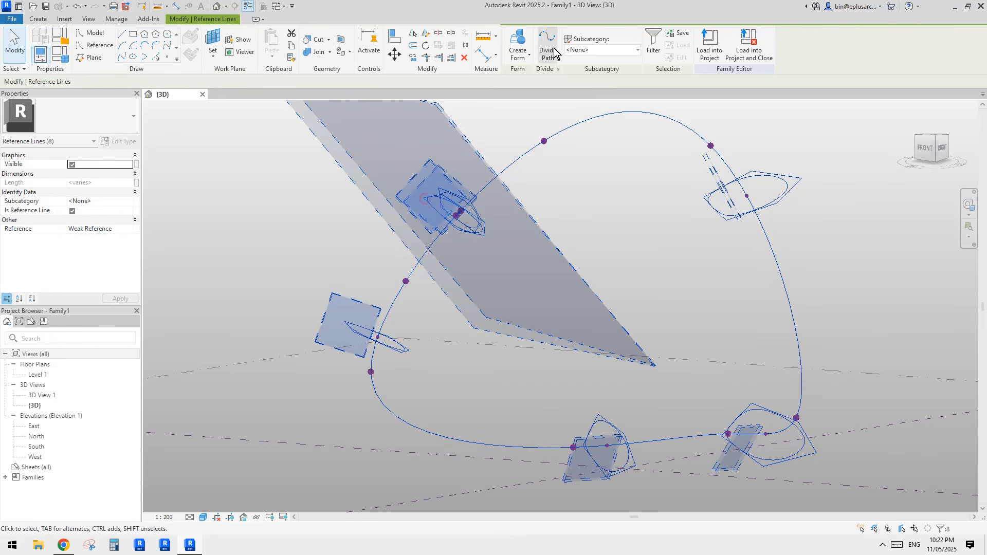
pyautogui.click(518, 41)
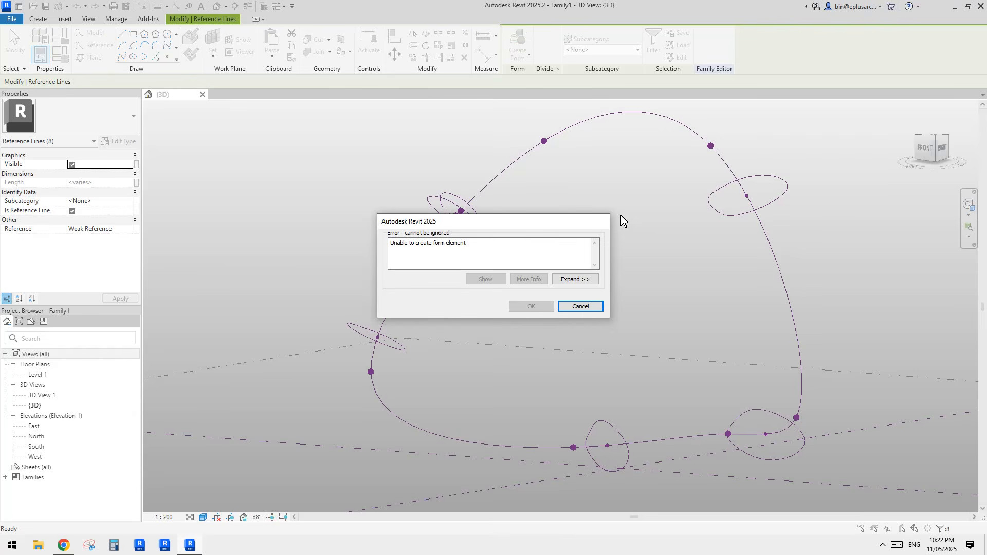
pyautogui.click(580, 306)
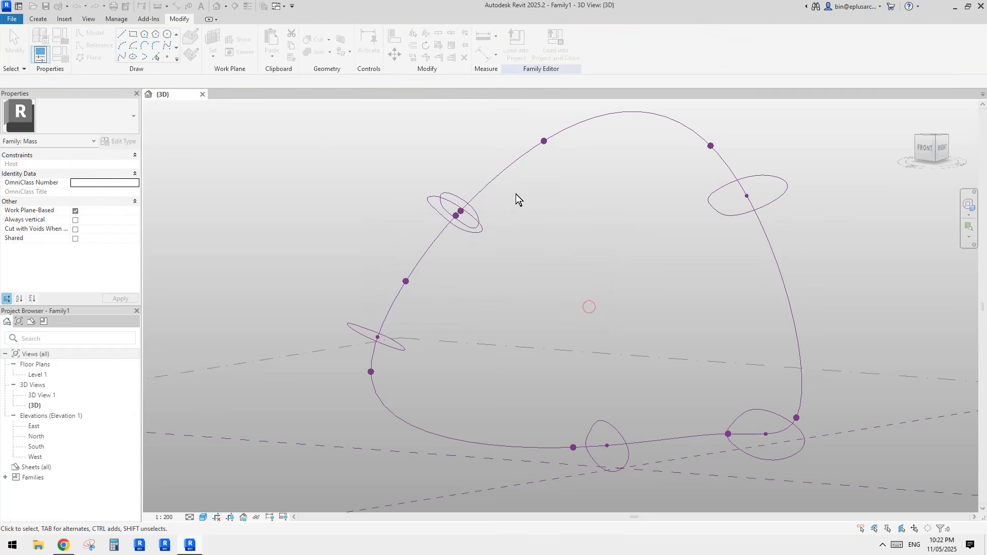
pyautogui.click(476, 195)
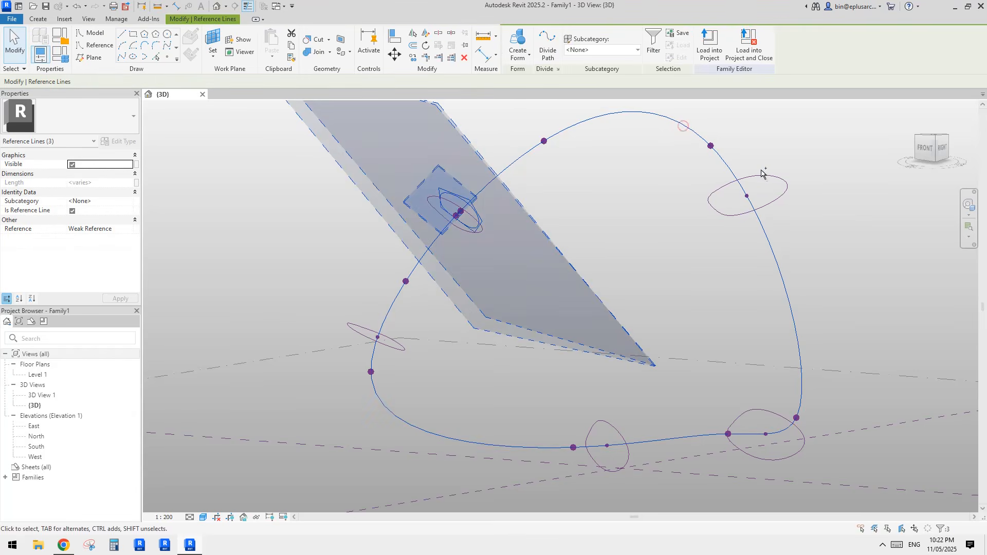
pyautogui.click(838, 203)
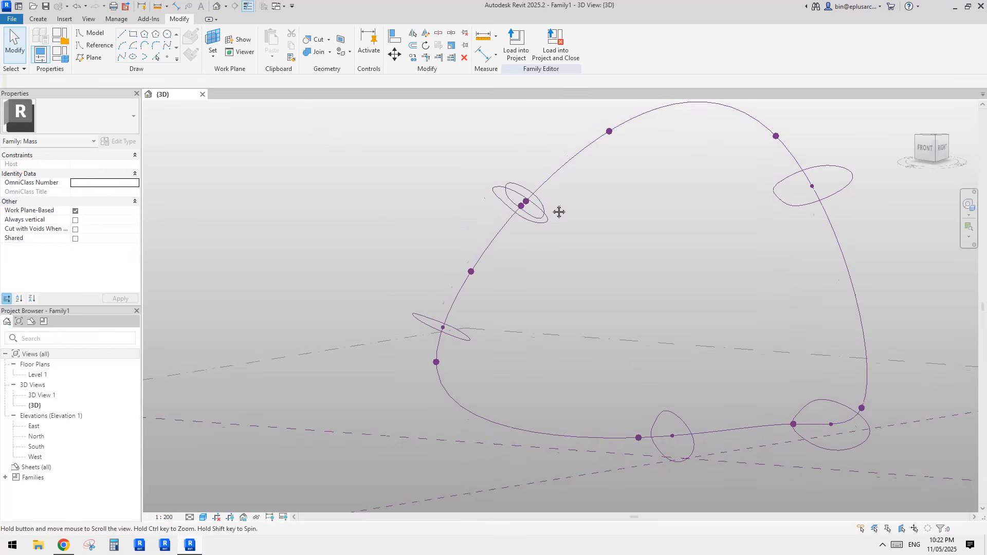
# Slide the two end profiles' reference points apart along the path, one upward and one downward, leaving a gap at the seam.
pyautogui.scroll(3, 523, 208)
pyautogui.moveTo(518, 199); pyautogui.dragTo(586, 149)
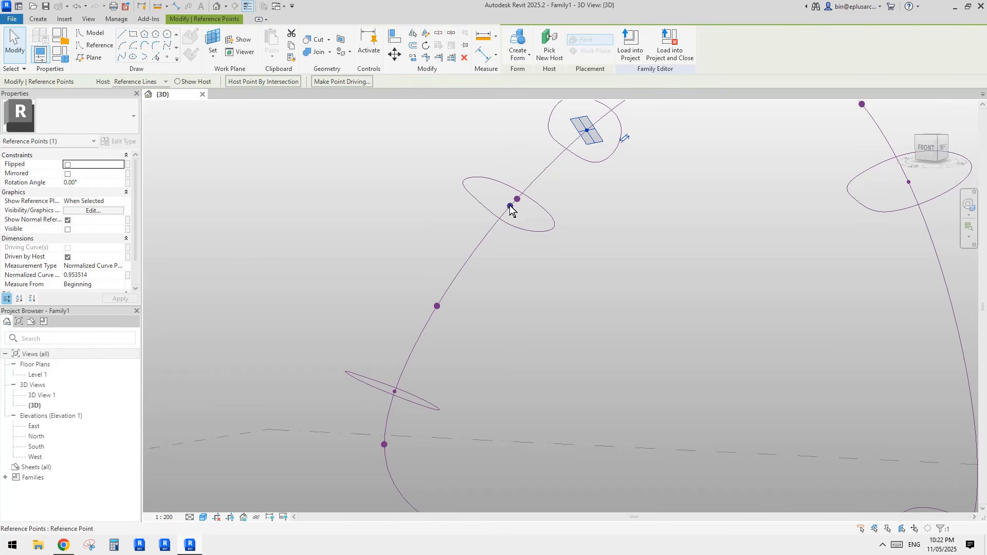
pyautogui.moveTo(510, 206); pyautogui.dragTo(474, 248)
pyautogui.scroll(-1, 578, 223)
pyautogui.keyDown('shift'); pyautogui.moveTo(578, 222); pyautogui.dragTo(542, 215, button='middle'); pyautogui.keyUp('shift')
pyautogui.click(560, 186)
pyautogui.keyDown('shift'); pyautogui.moveTo(569, 180); pyautogui.dragTo(764, 200, button='middle'); pyautogui.keyUp('shift')
# Create a solid form from the six closed profiles around the ring together with the spline path.
pyautogui.click(567, 167)
pyautogui.keyDown('ctrl'); pyautogui.click(756, 190); pyautogui.keyUp('ctrl')
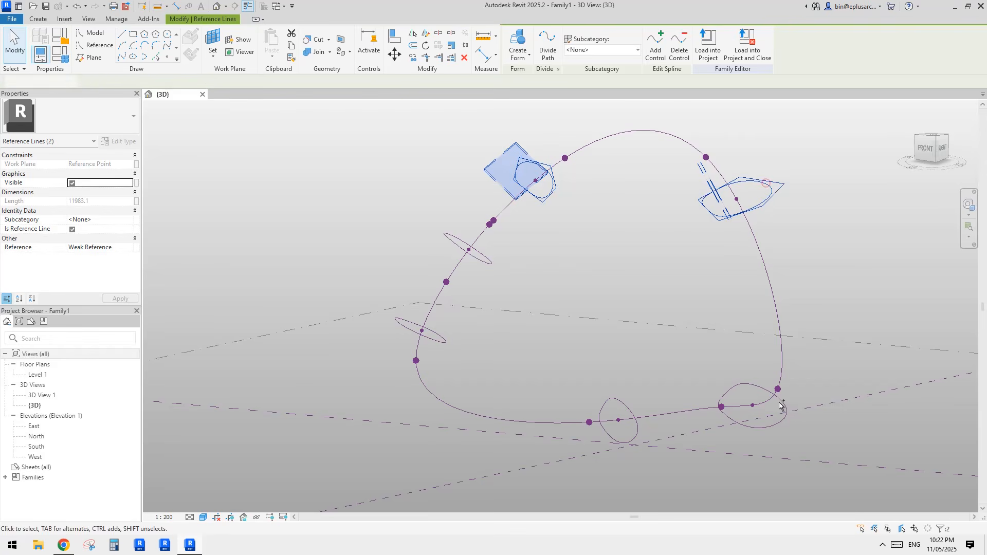
pyautogui.keyDown('ctrl'); pyautogui.click(746, 406); pyautogui.keyUp('ctrl')
pyautogui.keyDown('ctrl'); pyautogui.click(625, 416); pyautogui.keyUp('ctrl')
pyautogui.keyDown('ctrl'); pyautogui.click(438, 343); pyautogui.keyUp('ctrl')
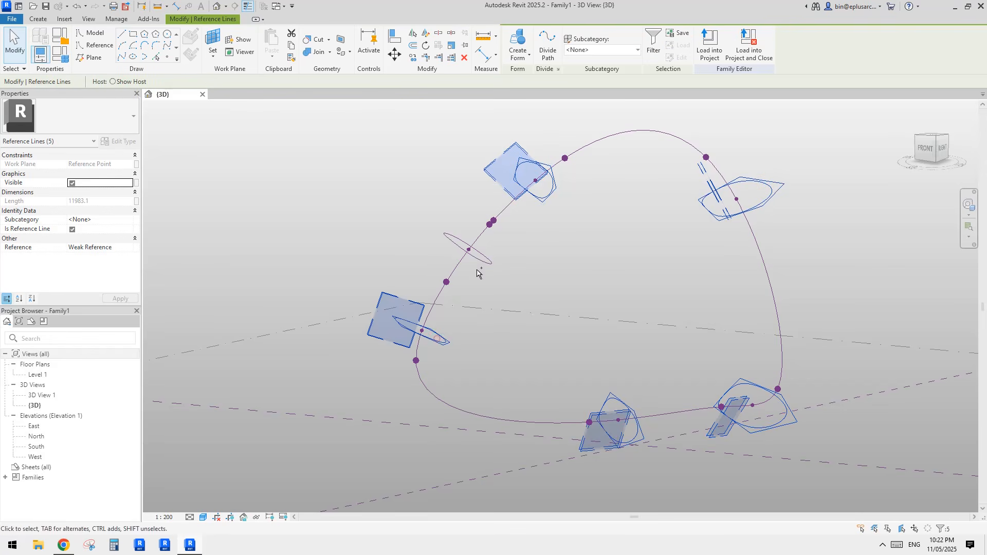
pyautogui.keyDown('ctrl'); pyautogui.click(485, 257); pyautogui.keyUp('ctrl')
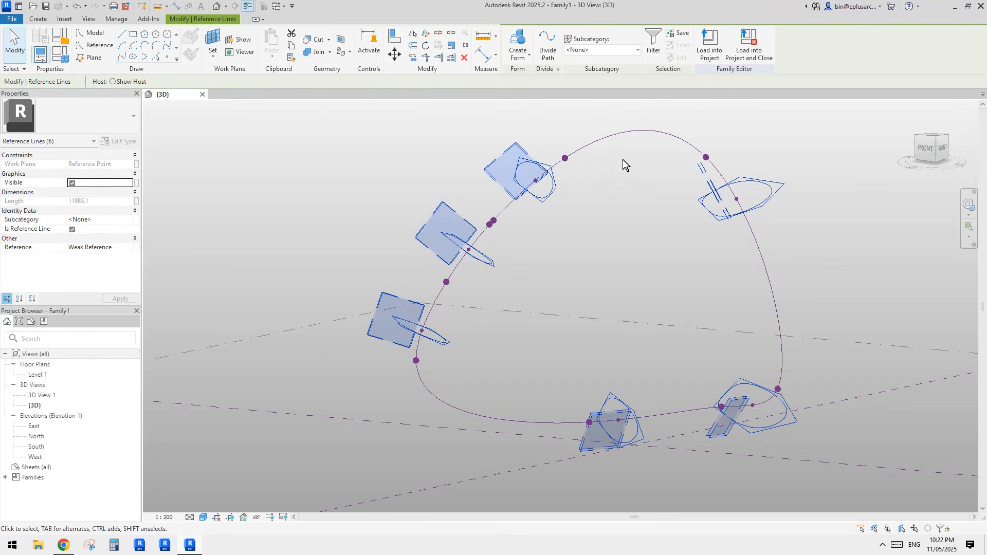
pyautogui.scroll(2, 571, 203)
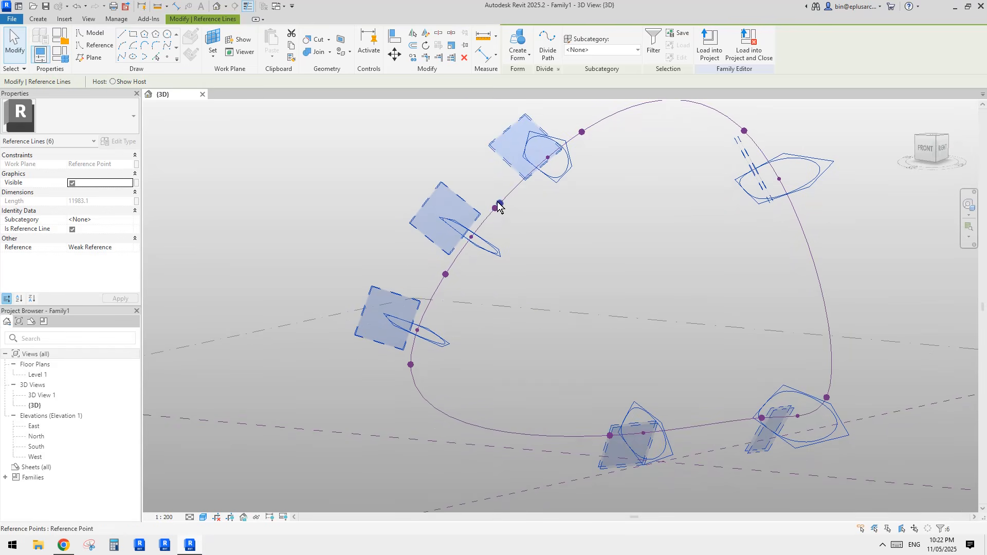
pyautogui.press('Tab')
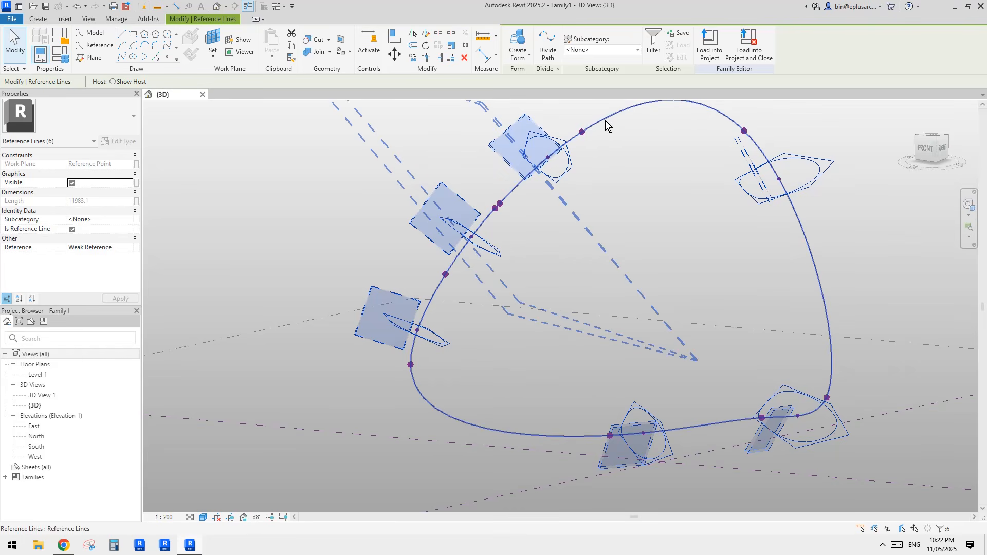
pyautogui.keyDown('ctrl'); pyautogui.click(606, 122); pyautogui.keyUp('ctrl')
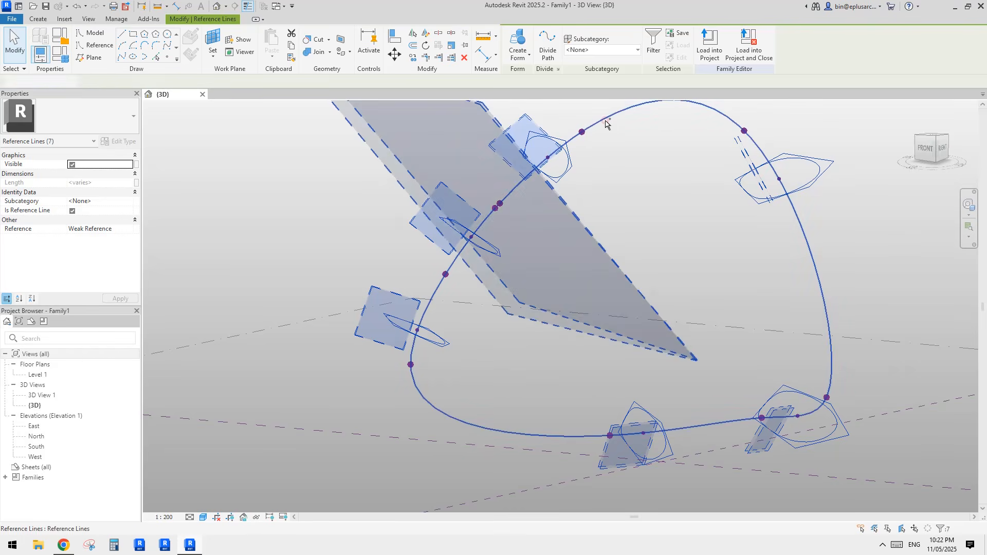
pyautogui.click(518, 43)
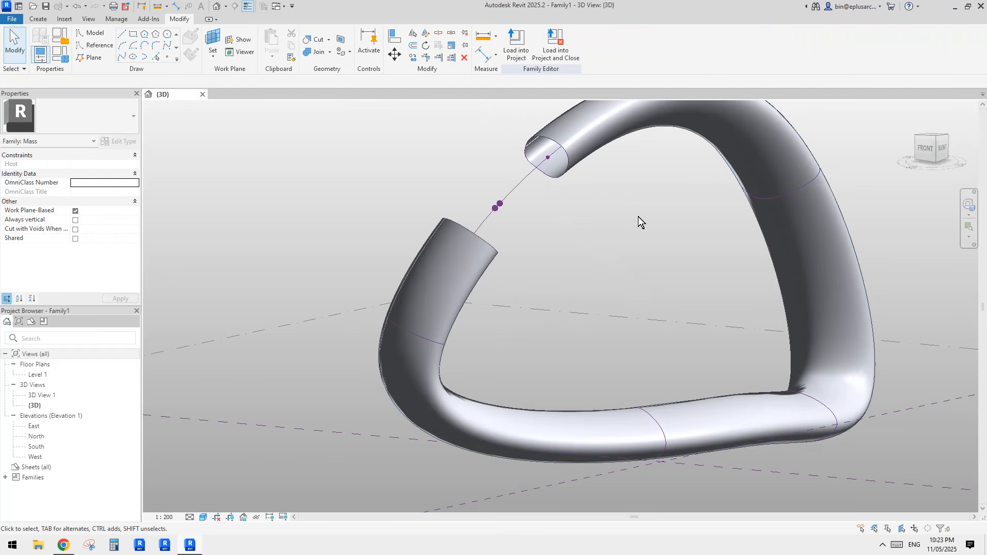
# Set the normalized curve parameter to 1 for the upper end profile's reference point and to 0 for the lower end profile's.
pyautogui.click(548, 158)
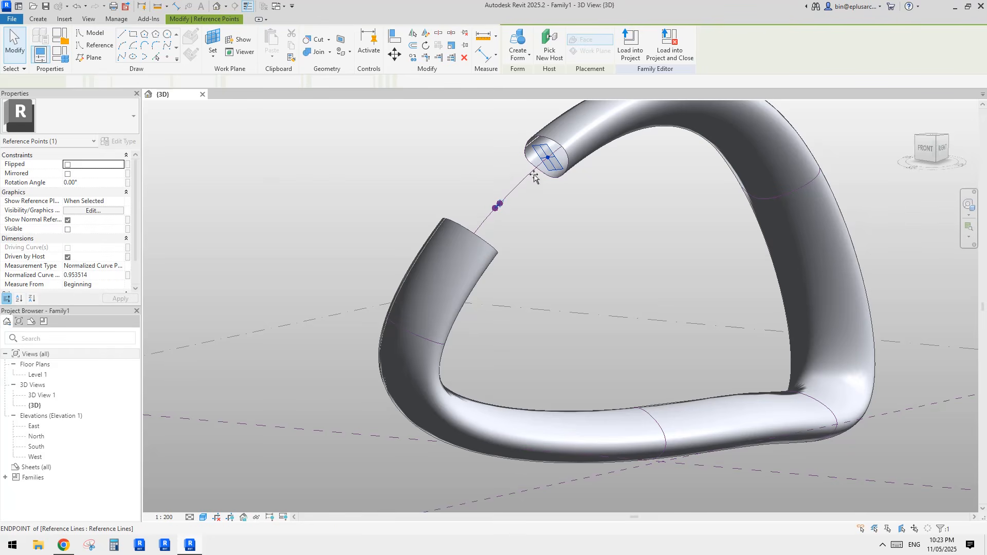
pyautogui.click(585, 199)
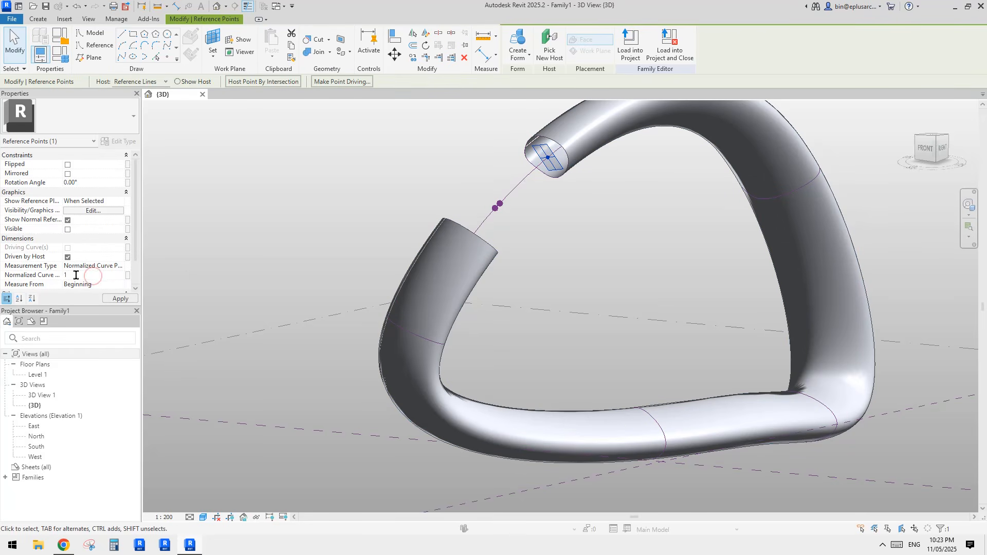
pyautogui.keyDown('shift'); pyautogui.moveTo(644, 214); pyautogui.dragTo(472, 239, button='middle'); pyautogui.keyUp('shift')
pyautogui.press('Escape')
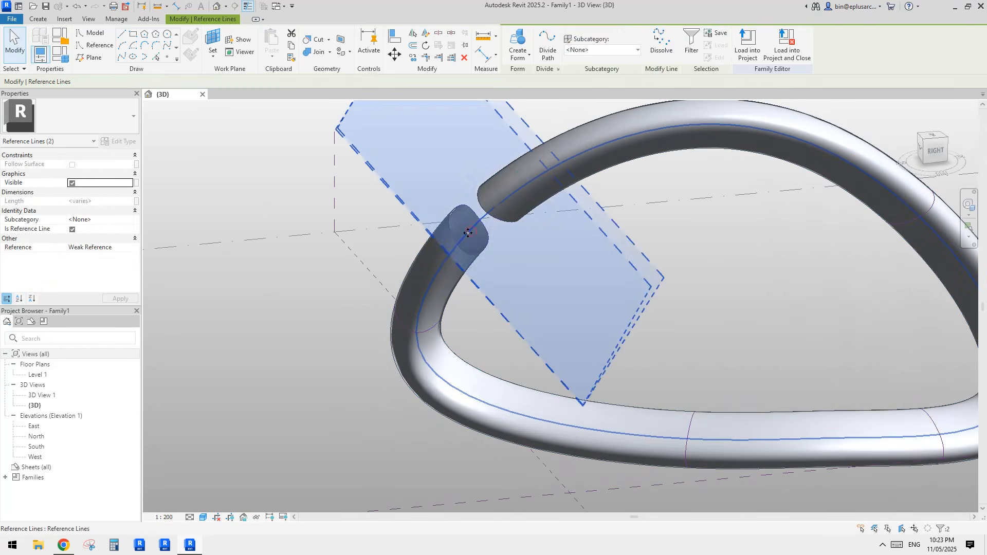
pyautogui.click(470, 234)
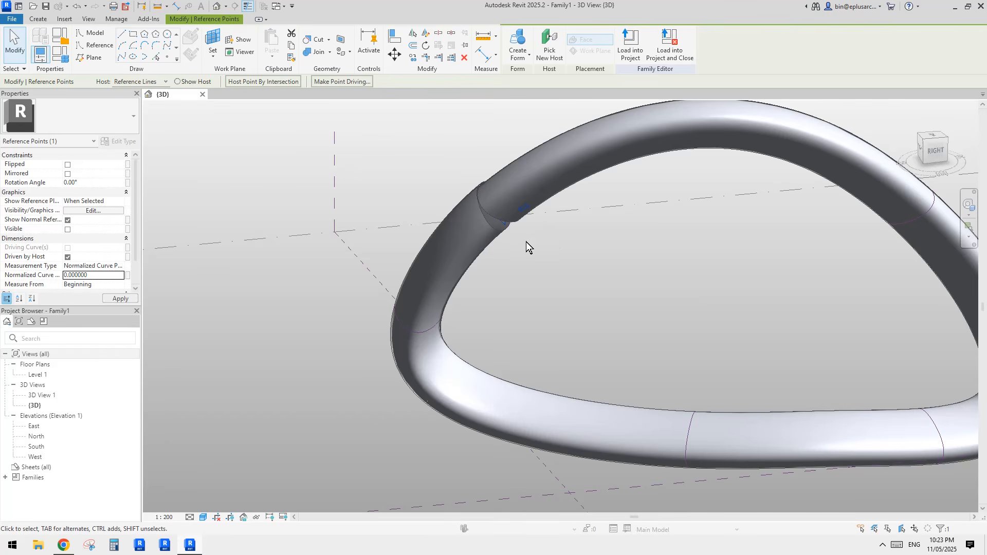
pyautogui.keyDown('shift'); pyautogui.moveTo(526, 242); pyautogui.dragTo(542, 255, button='middle'); pyautogui.keyUp('shift')
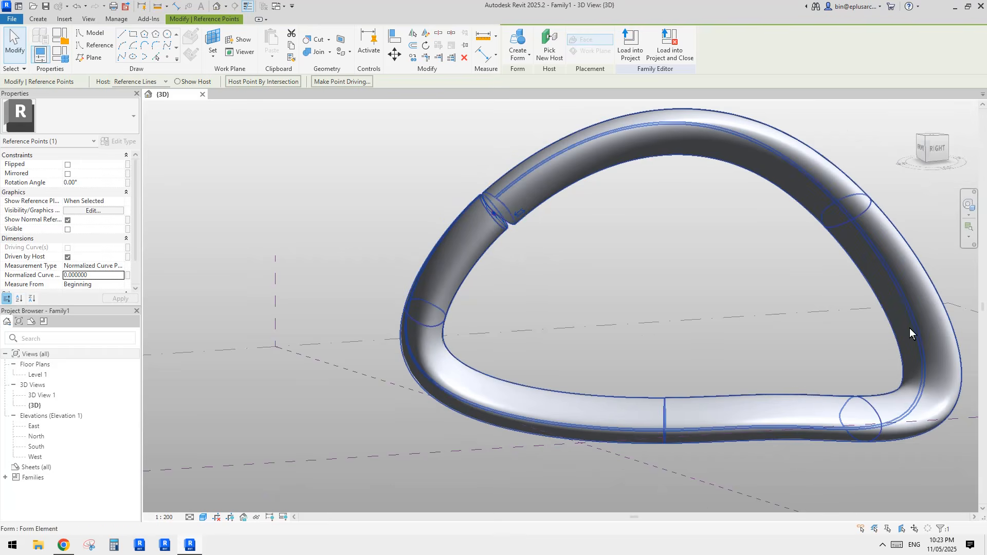
pyautogui.keyDown('shift'); pyautogui.moveTo(909, 329); pyautogui.dragTo(653, 341, button='middle'); pyautogui.keyUp('shift')
pyautogui.click(633, 286)
pyautogui.keyDown('shift'); pyautogui.moveTo(715, 247); pyautogui.dragTo(699, 239, button='middle'); pyautogui.keyUp('shift')
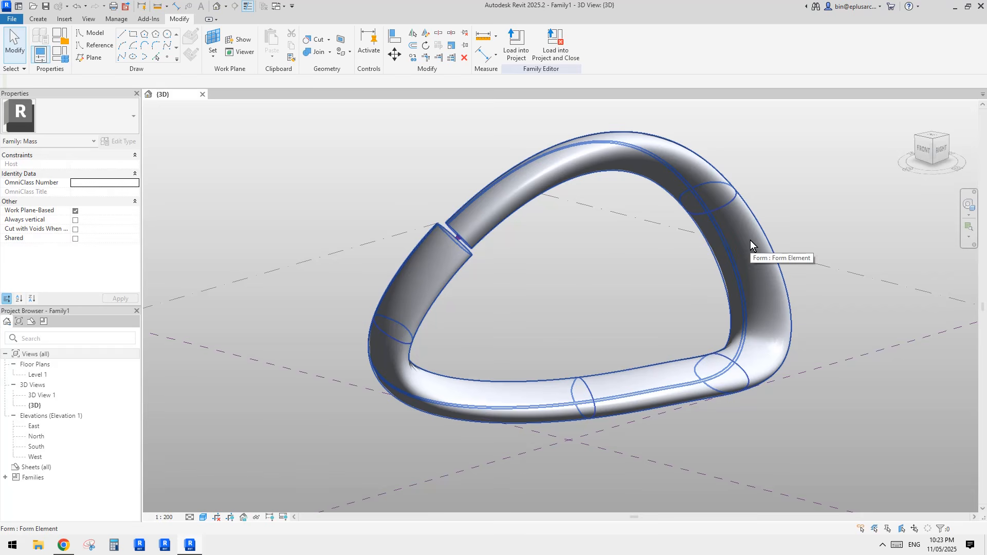
# Show the 3D view in wireframe so the profiles and path inside the form can be reached.
pyautogui.press('f')
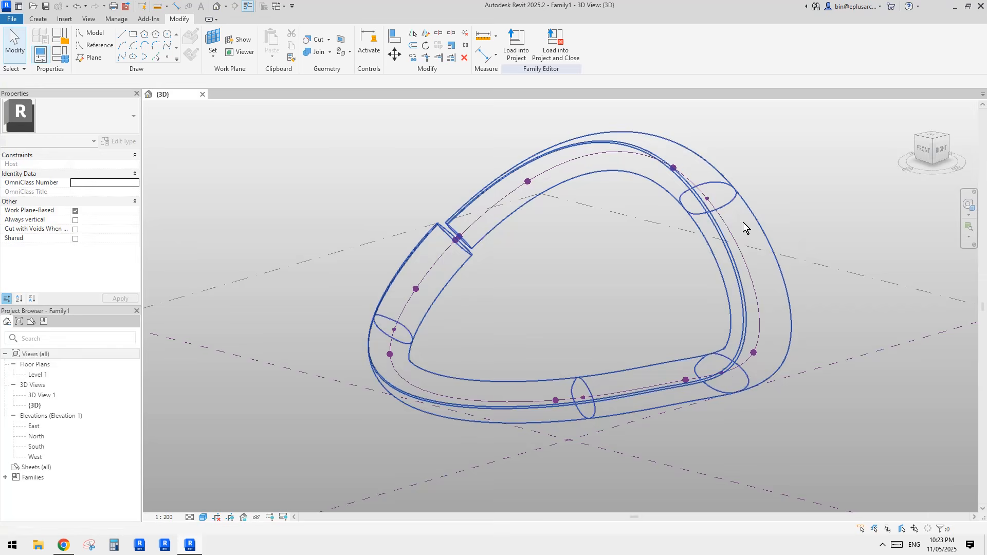
pyautogui.keyDown('shift'); pyautogui.moveTo(755, 241); pyautogui.dragTo(713, 226, button='middle'); pyautogui.keyUp('shift')
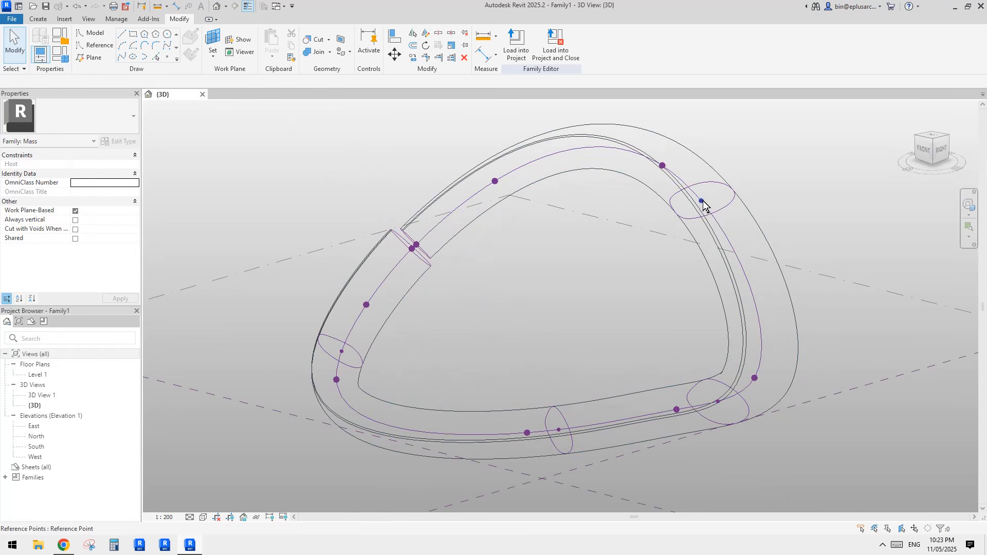
pyautogui.moveTo(627, 249); pyautogui.dragTo(623, 260, button='middle')
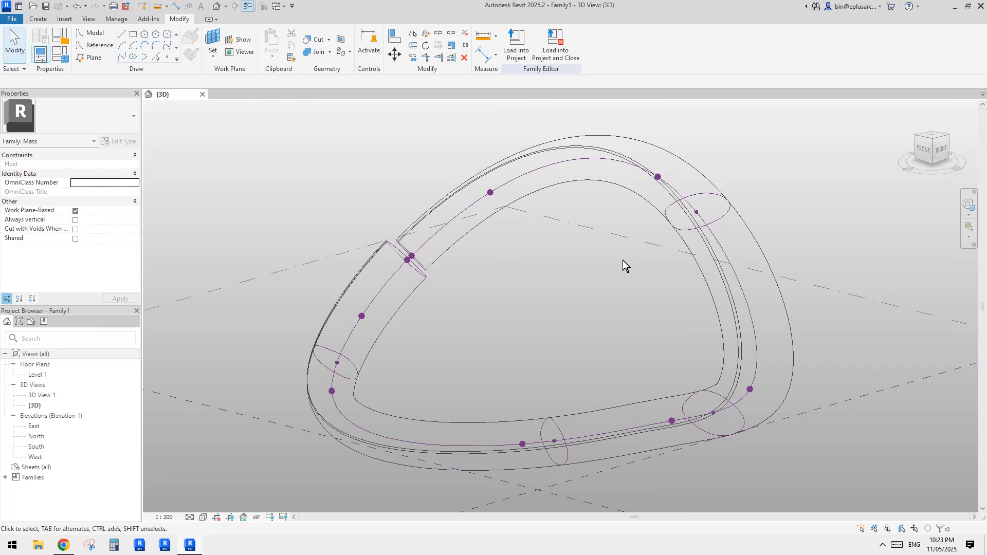
# Turn off thin lines and set the 3D view's scale to 1 : 500.
pyautogui.press('l')
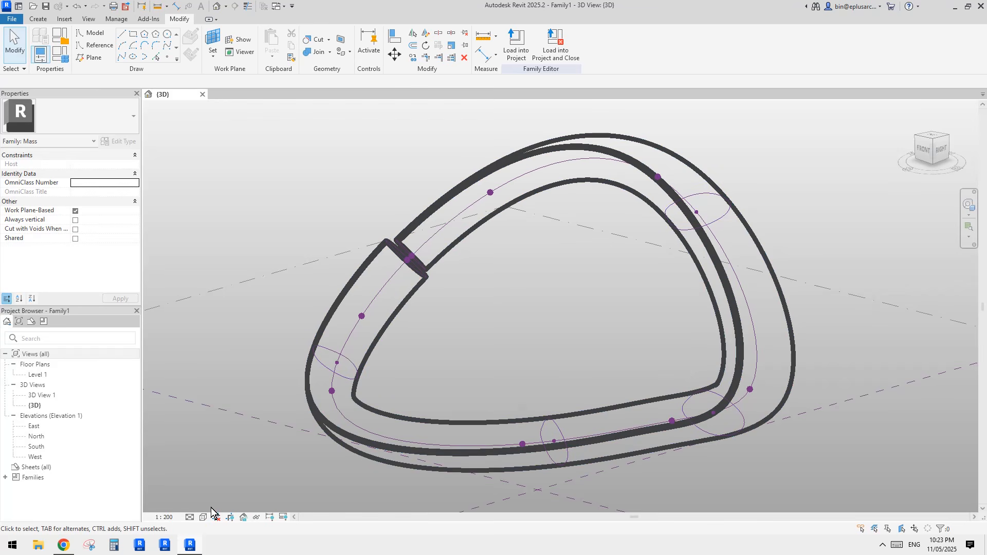
pyautogui.click(163, 518)
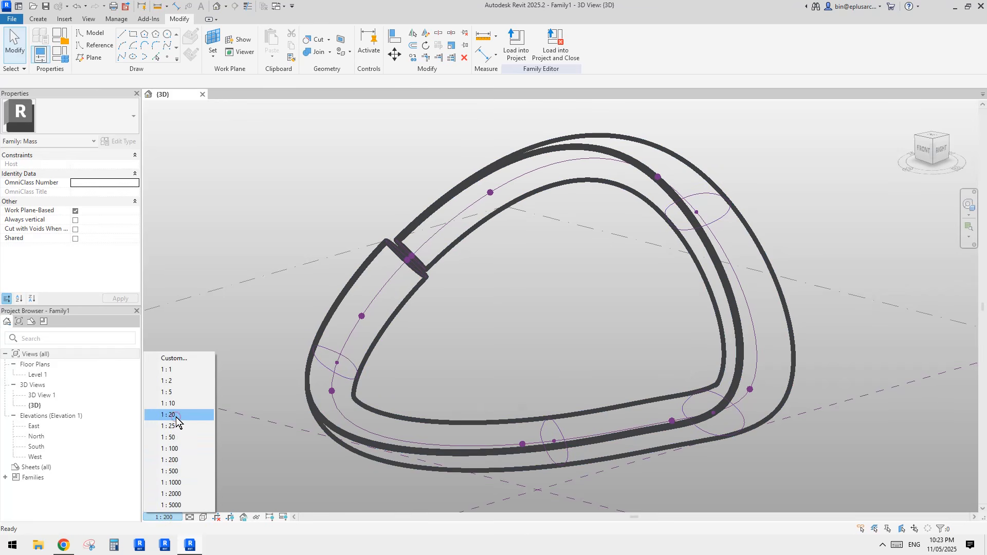
pyautogui.click(173, 471)
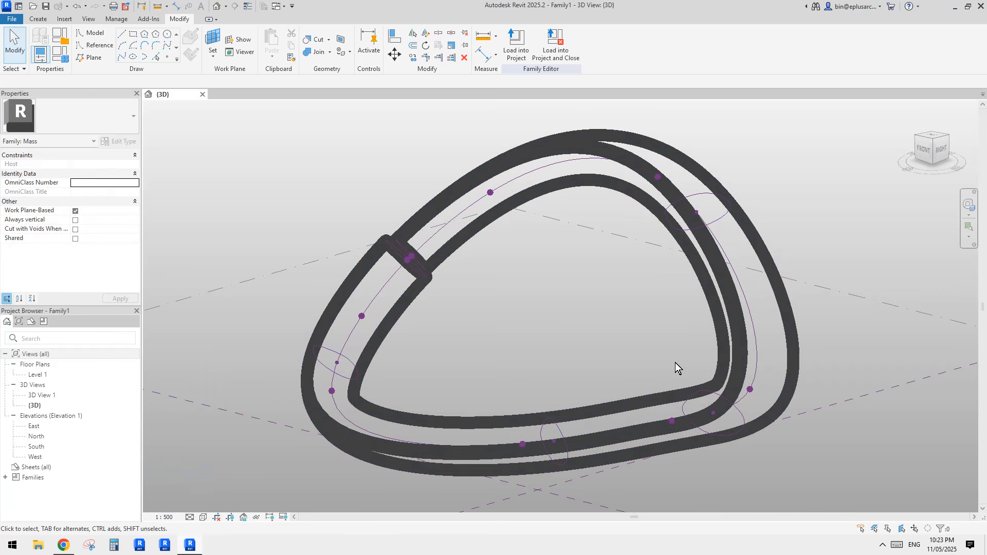
# Temporarily hide the solid form and set the 3D view's scale to 1 : 1000.
pyautogui.click(789, 354)
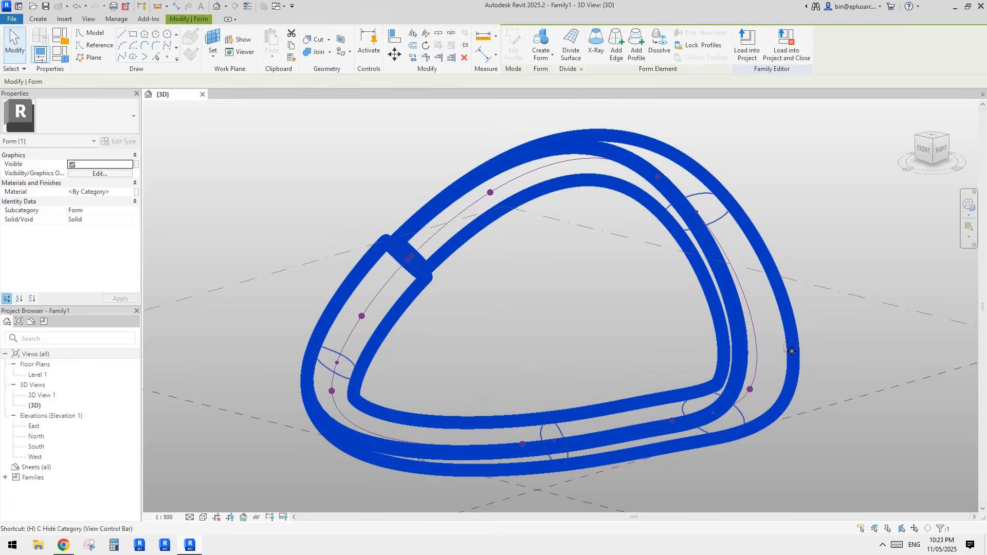
pyautogui.press('h')
pyautogui.press('h')
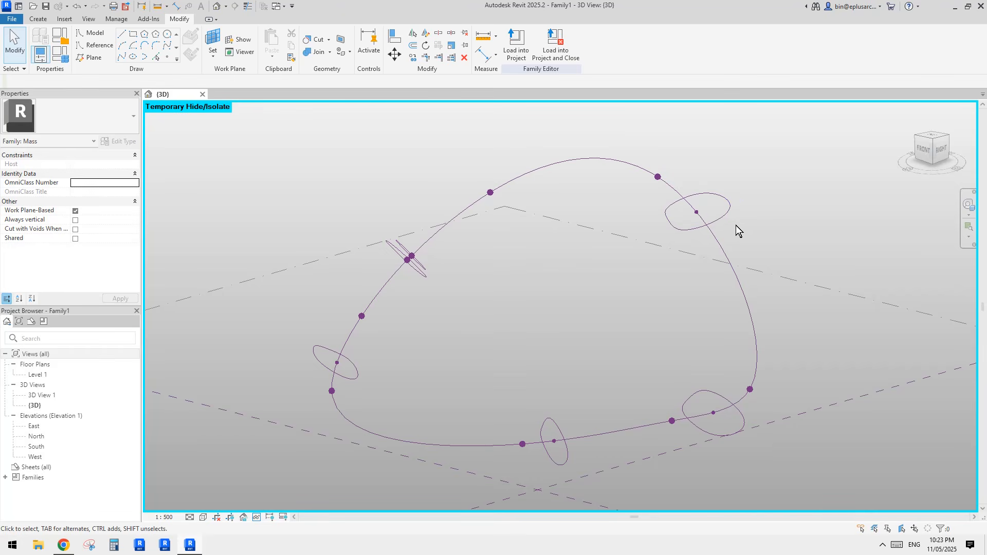
pyautogui.click(156, 518)
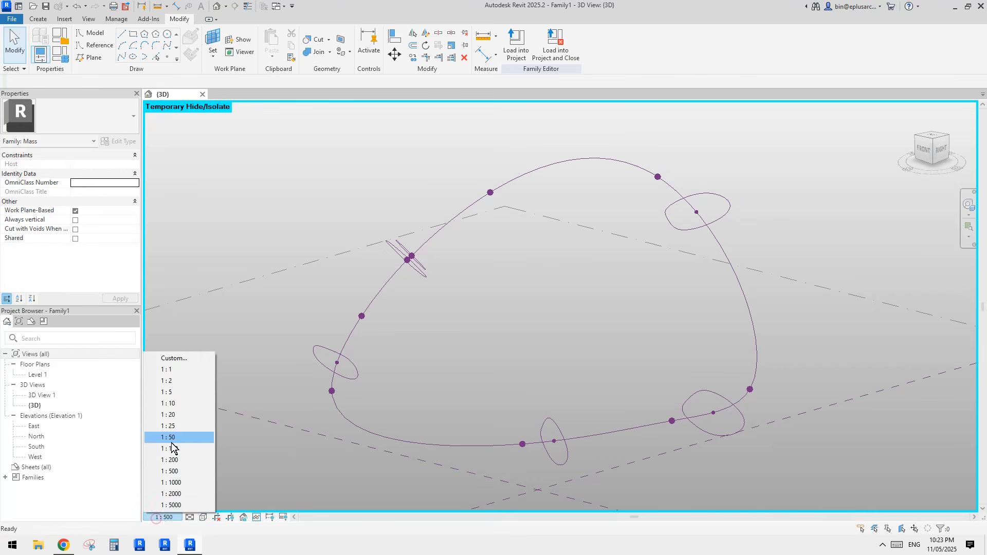
pyautogui.click(177, 482)
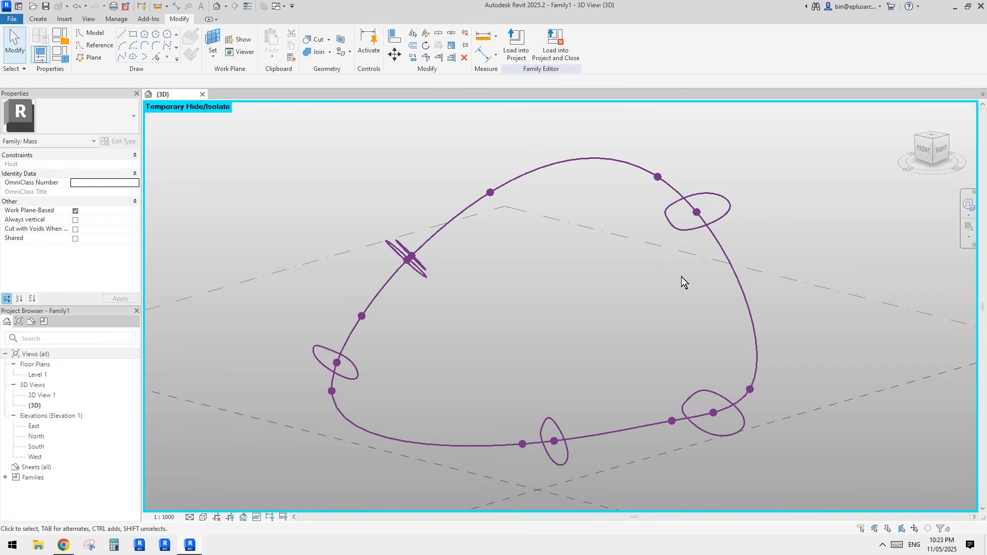
pyautogui.moveTo(717, 312); pyautogui.dragTo(698, 271, button='middle')
pyautogui.scroll(1, 700, 254)
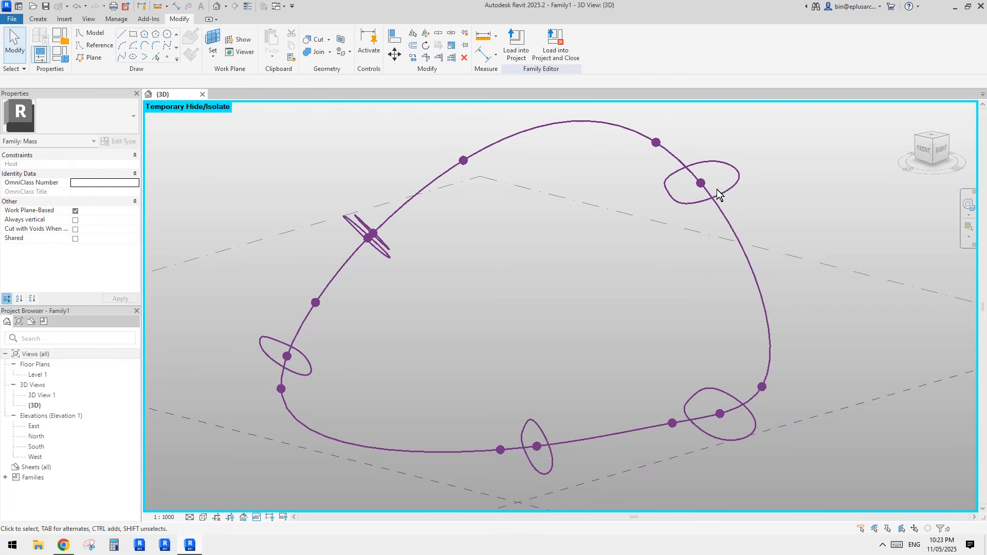
# Set the rotation angle to 45° for the reference point hosting the profile high on the ring, across from the open ends.
pyautogui.click(734, 190)
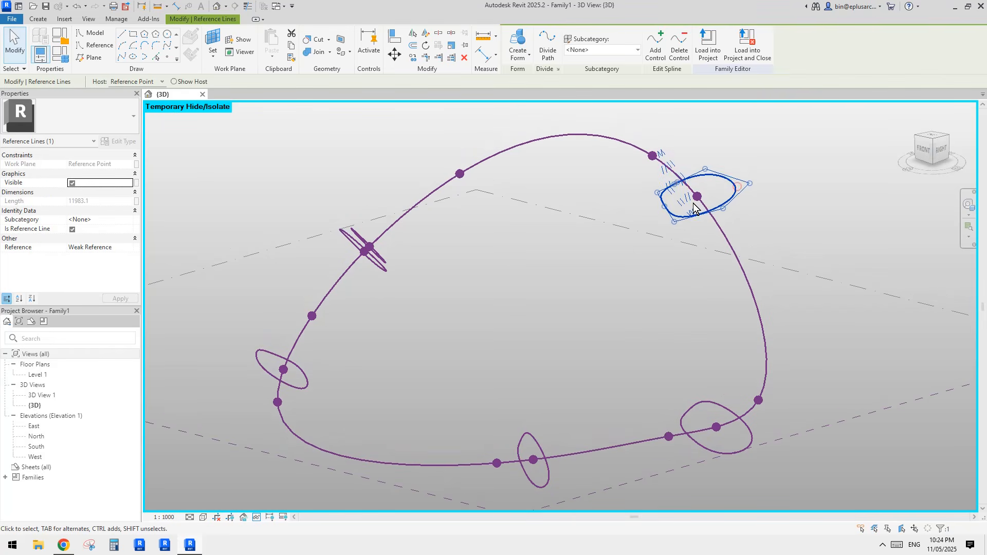
pyautogui.keyDown('shift'); pyautogui.moveTo(687, 235); pyautogui.dragTo(720, 203, button='middle'); pyautogui.keyUp('shift')
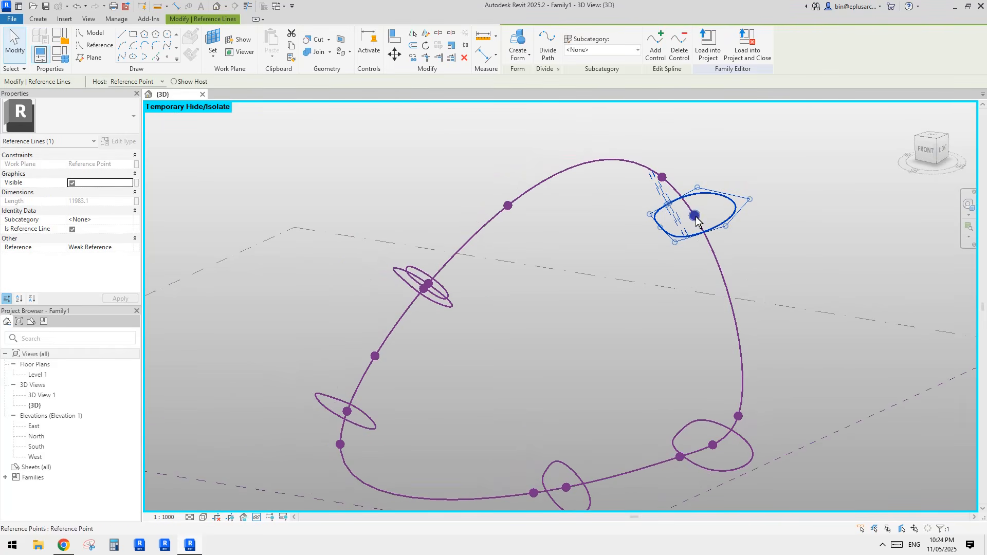
pyautogui.press('Escape')
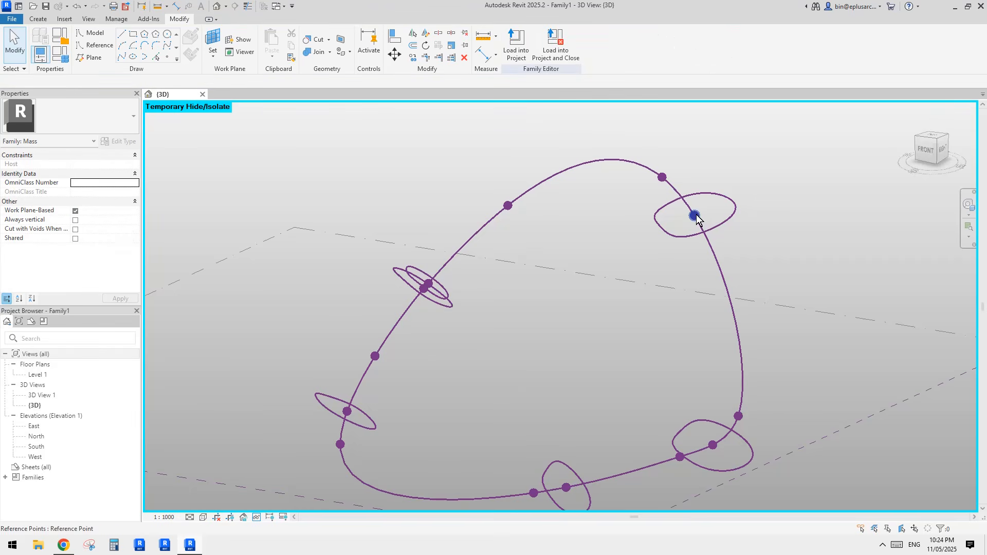
pyautogui.moveTo(697, 221)
pyautogui.keyDown('shift'); pyautogui.mouseDown(button='middle')
pyautogui.moveTo(732, 242)
pyautogui.moveTo(706, 236)
pyautogui.mouseUp(button='middle'); pyautogui.keyUp('shift')
pyautogui.click(689, 194)
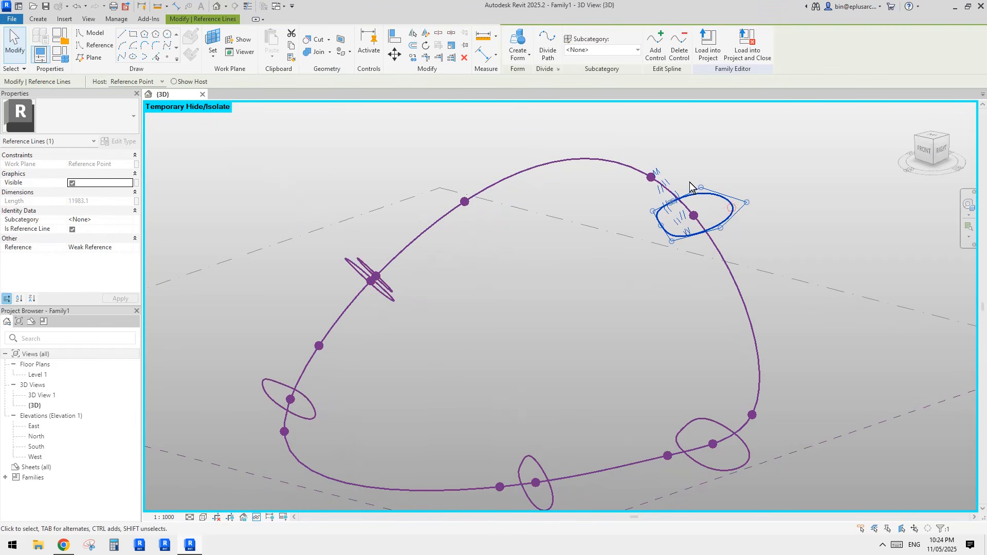
pyautogui.click(694, 217)
pyautogui.moveTo(770, 183); pyautogui.dragTo(769, 188, button='middle')
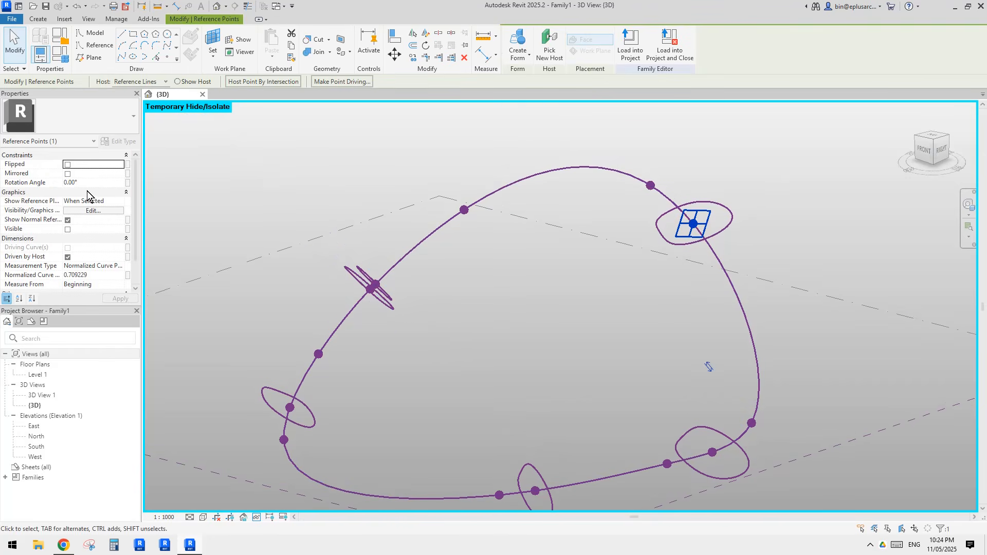
pyautogui.write('45')
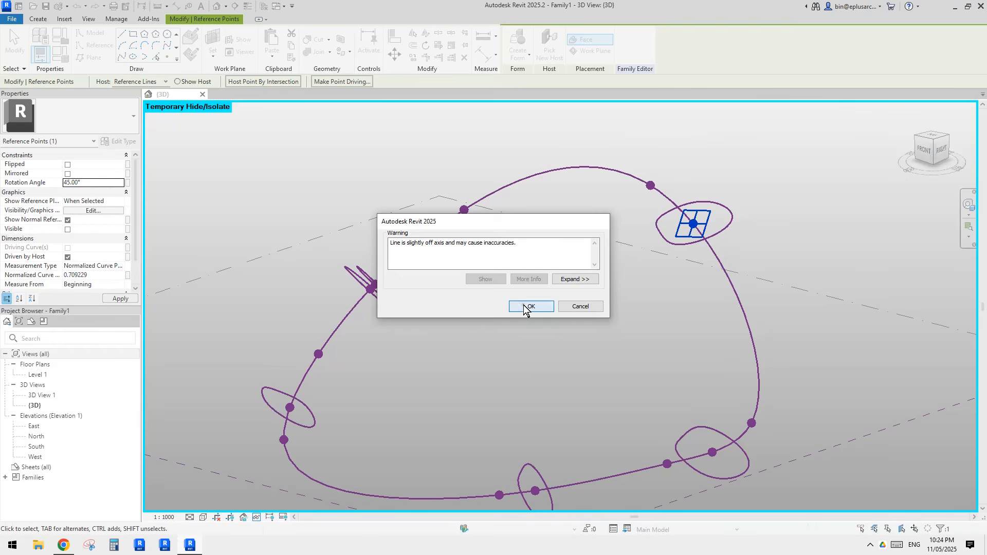
pyautogui.click(530, 306)
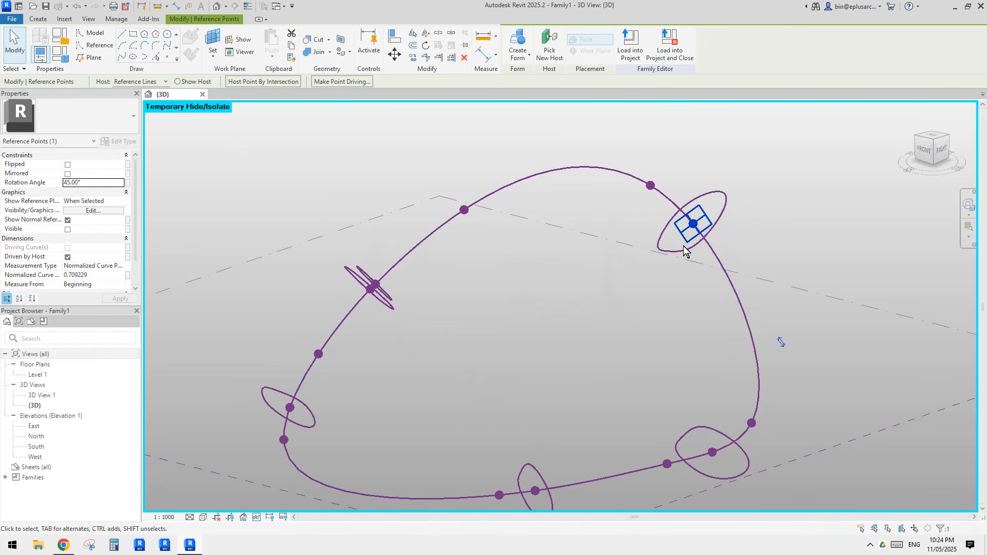
# Reset the temporary hide so the solid form is shown again with its profiles and path.
pyautogui.moveTo(623, 249); pyautogui.dragTo(668, 267, button='middle')
pyautogui.press('h')
pyautogui.press('r')
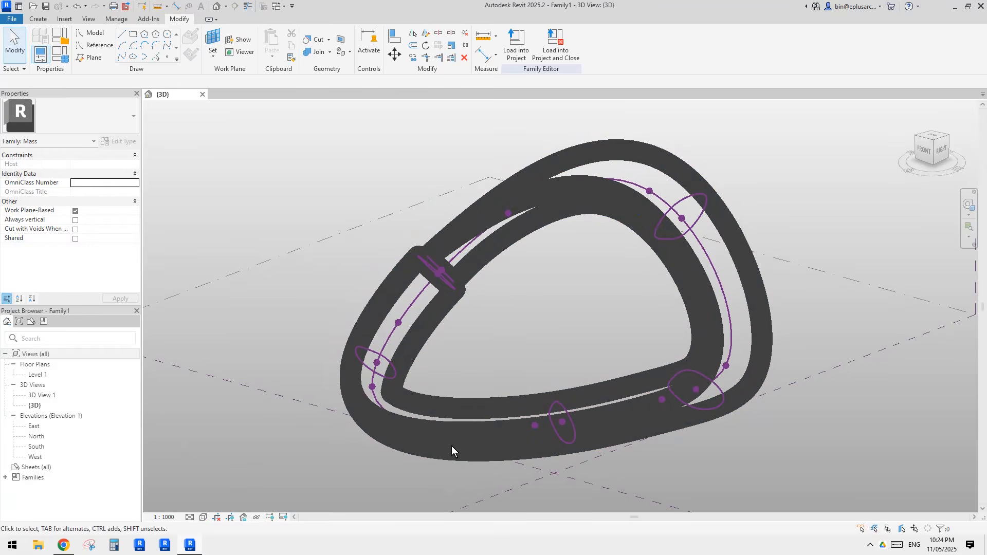
pyautogui.moveTo(618, 349); pyautogui.dragTo(576, 353, button='middle')
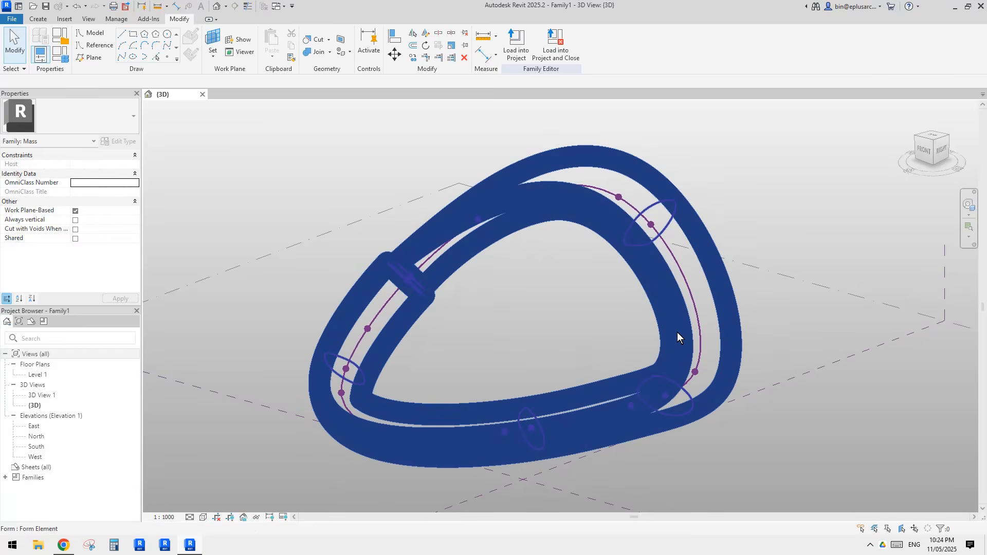
pyautogui.moveTo(549, 321); pyautogui.dragTo(541, 316, button='middle')
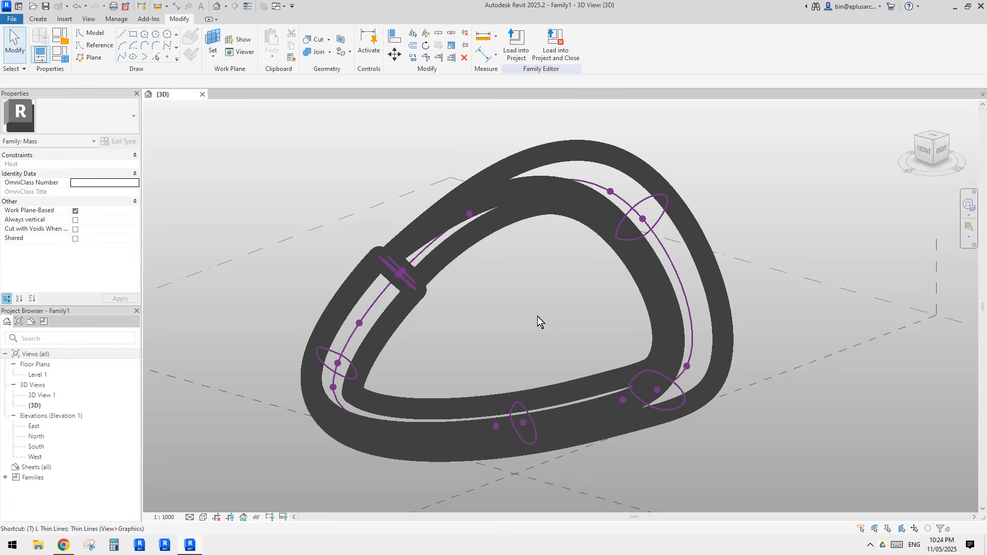
# Turn thin lines back on and show the 3D view shaded.
pyautogui.press('l')
pyautogui.moveTo(663, 292)
pyautogui.mouseDown(button='middle')
pyautogui.moveTo(763, 282)
pyautogui.moveTo(745, 249)
pyautogui.moveTo(658, 241)
pyautogui.moveTo(697, 269)
pyautogui.moveTo(778, 254)
pyautogui.moveTo(592, 228)
pyautogui.mouseUp(button='middle')
pyautogui.press('s')
pyautogui.press('d')
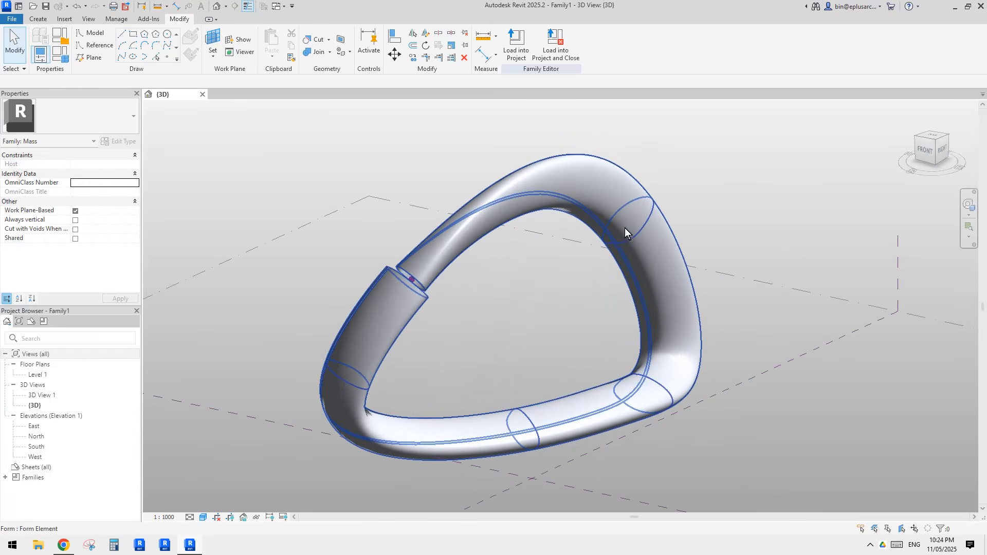
# Show the view in wireframe and set the upper profile's reference point rotation angle to 90°.
pyautogui.press('w')
pyautogui.press('f')
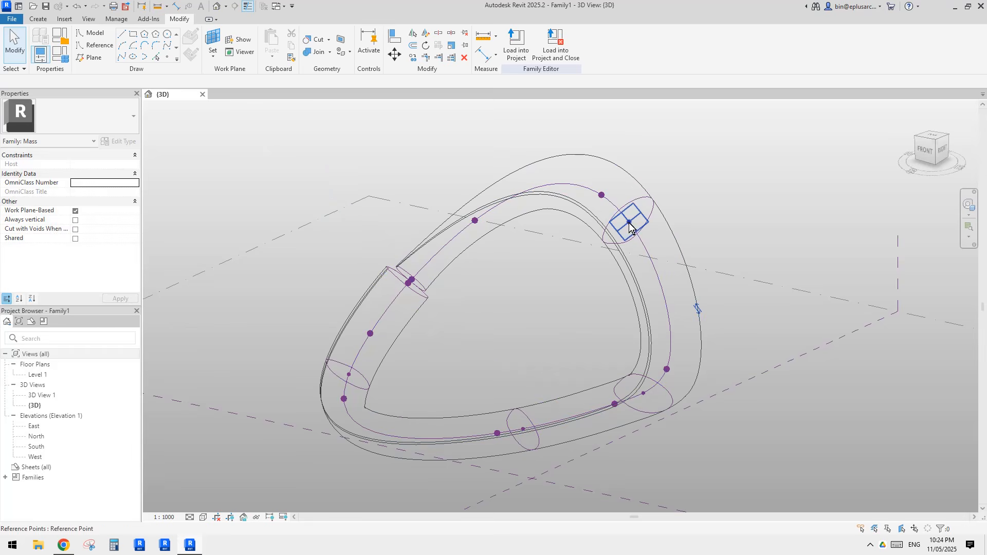
pyautogui.click(630, 223)
pyautogui.click(95, 182)
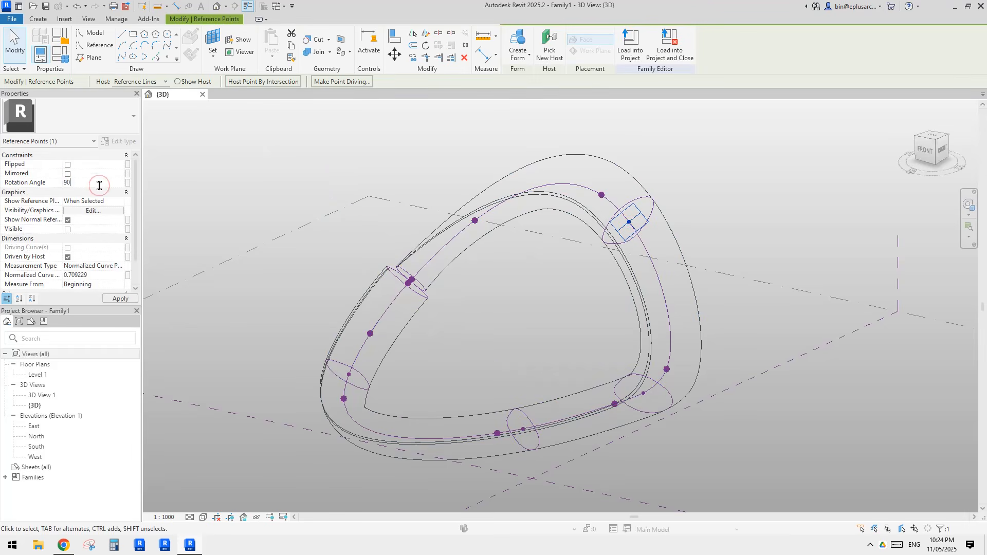
pyautogui.write('90')
pyautogui.click(717, 231)
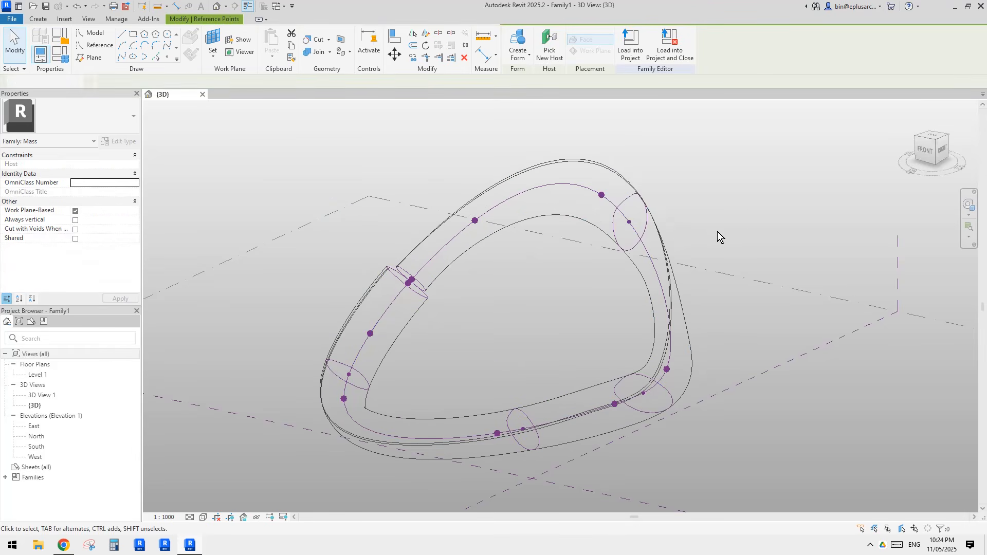
pyautogui.moveTo(717, 231)
pyautogui.keyDown('shift'); pyautogui.mouseDown(button='middle')
pyautogui.moveTo(733, 256)
pyautogui.moveTo(727, 249)
pyautogui.moveTo(780, 260)
pyautogui.moveTo(764, 213)
pyautogui.moveTo(514, 247)
pyautogui.moveTo(674, 247)
pyautogui.moveTo(657, 257)
pyautogui.moveTo(658, 232)
pyautogui.moveTo(716, 265)
pyautogui.moveTo(660, 274)
pyautogui.moveTo(679, 291)
pyautogui.moveTo(632, 247)
pyautogui.moveTo(614, 277)
pyautogui.mouseUp(button='middle'); pyautogui.keyUp('shift')
pyautogui.click(658, 233)
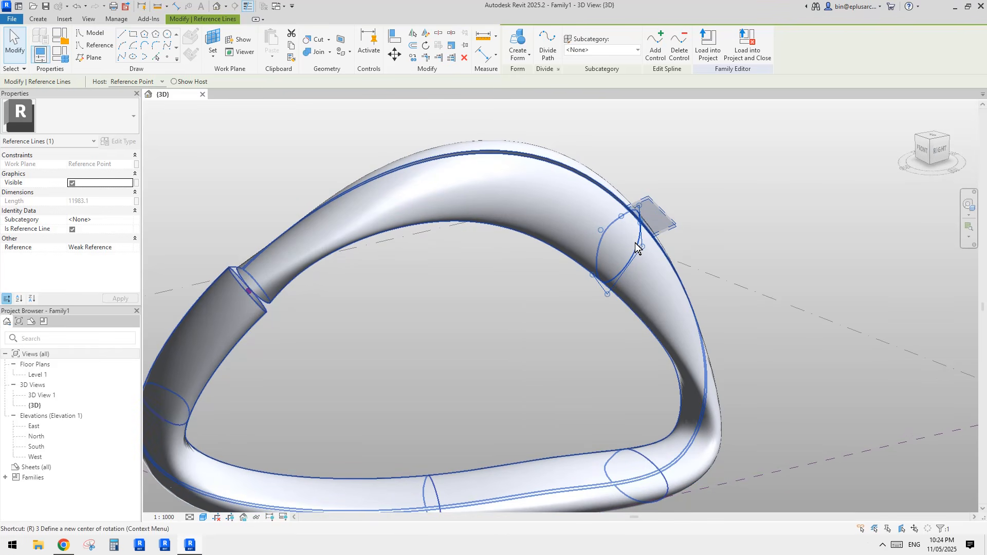
pyautogui.press('e')
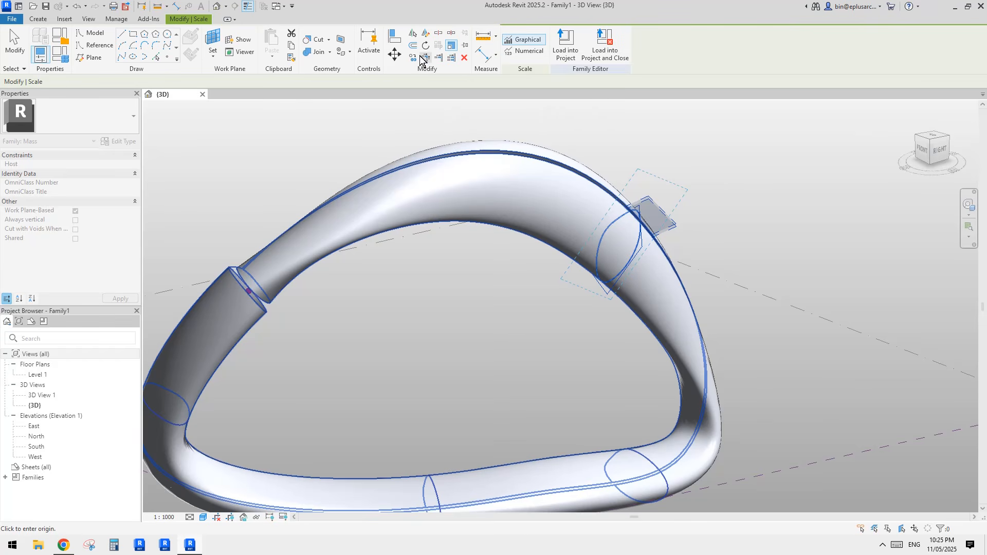
pyautogui.press('Escape')
pyautogui.press('Escape')
pyautogui.click(636, 249)
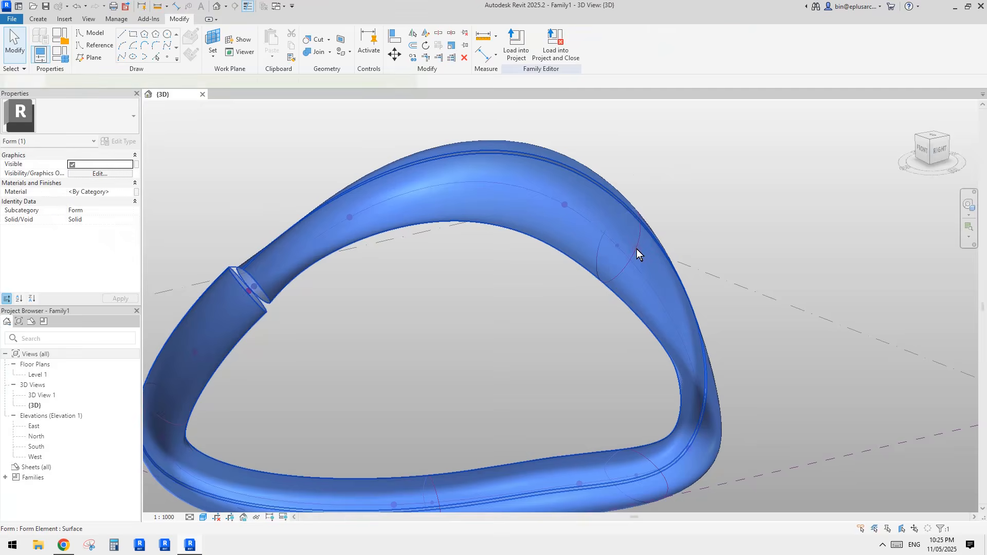
pyautogui.press('Escape')
# Try enlarging the rotated upper profile graphically with Scale, and undo the scaling.
pyautogui.click(640, 240)
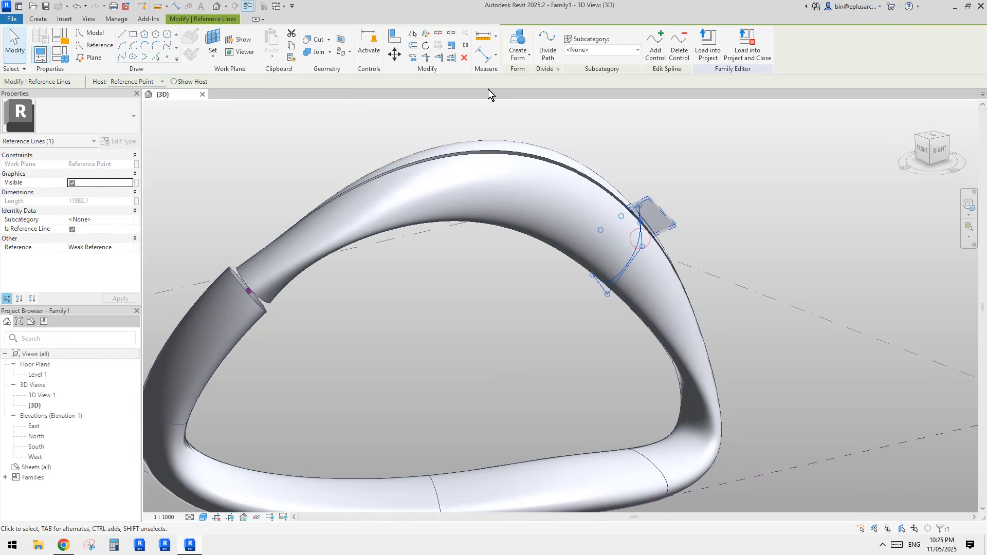
pyautogui.click(452, 49)
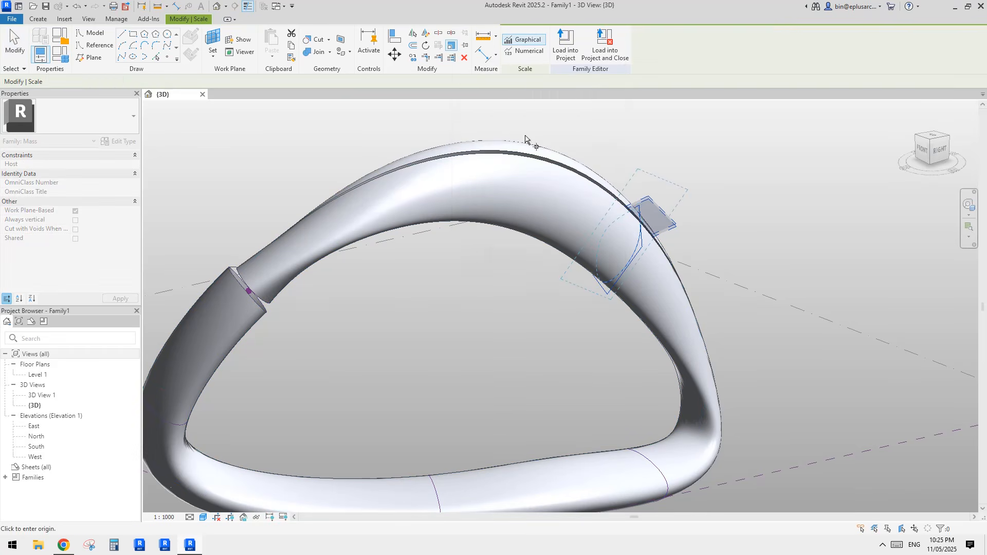
pyautogui.keyDown('shift'); pyautogui.moveTo(644, 249); pyautogui.dragTo(658, 263, button='middle'); pyautogui.keyUp('shift')
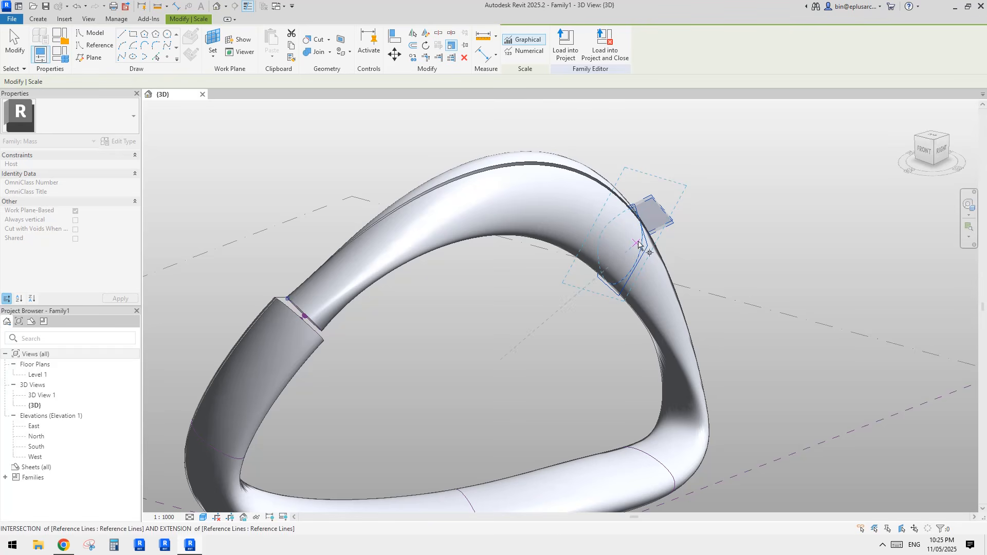
pyautogui.click(643, 247)
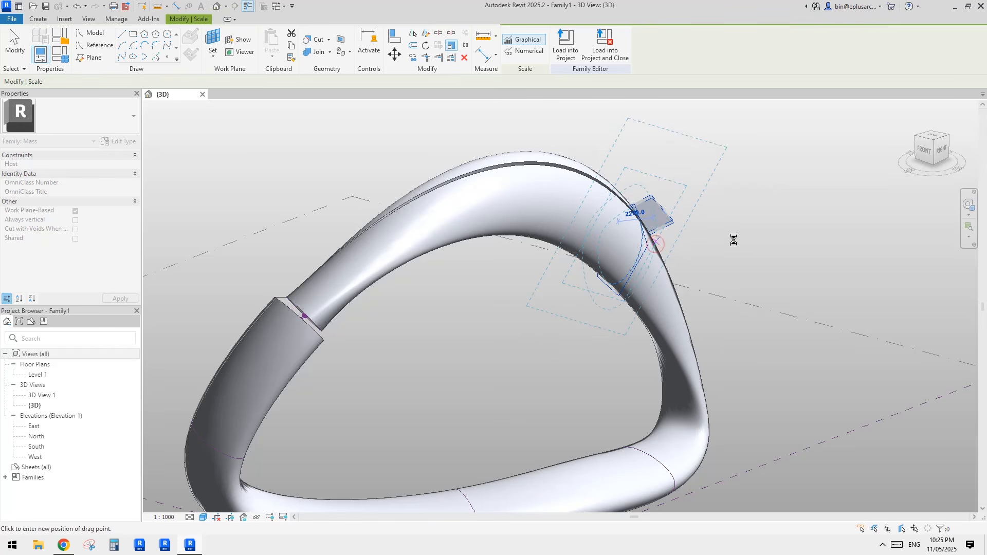
pyautogui.keyDown('shift'); pyautogui.moveTo(559, 219); pyautogui.dragTo(684, 247, button='middle'); pyautogui.keyUp('shift')
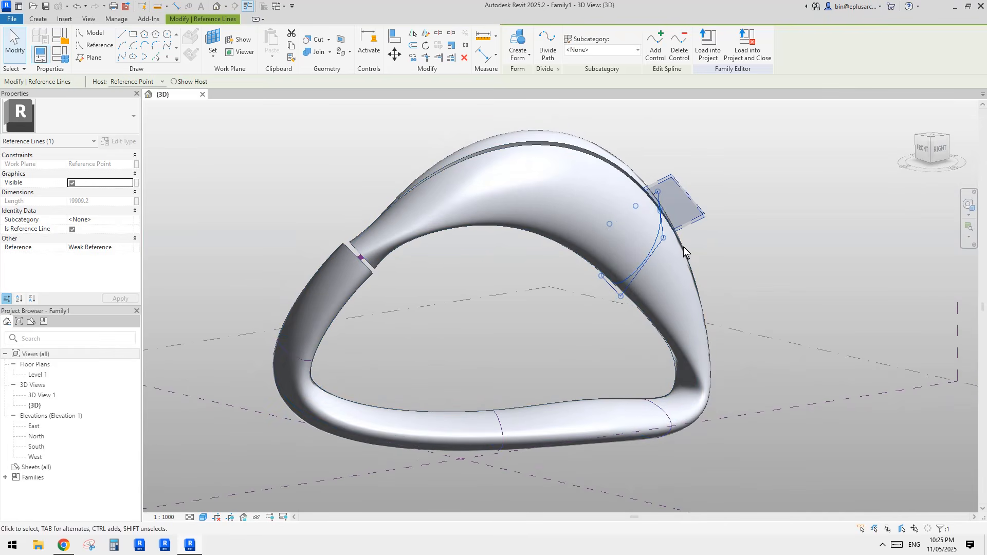
pyautogui.hotkey('ctrl', 'z')
pyautogui.scroll(1, 689, 254)
pyautogui.scroll(-3, 631, 237)
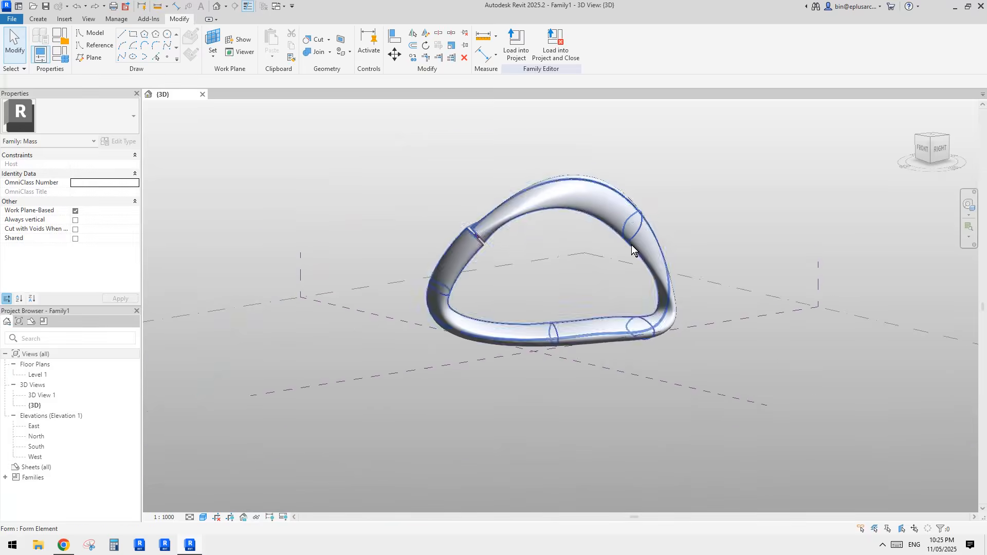
# Enlarge the profile midway along the ring's lower side with Scale, to a curve length of about 16664.
pyautogui.keyDown('shift'); pyautogui.moveTo(586, 303); pyautogui.dragTo(575, 321, button='middle'); pyautogui.keyUp('shift')
pyautogui.scroll(2, 574, 320)
pyautogui.moveTo(542, 349)
pyautogui.keyDown('shift'); pyautogui.mouseDown(button='middle')
pyautogui.moveTo(569, 379)
pyautogui.moveTo(569, 369)
pyautogui.mouseUp(button='middle'); pyautogui.keyUp('shift')
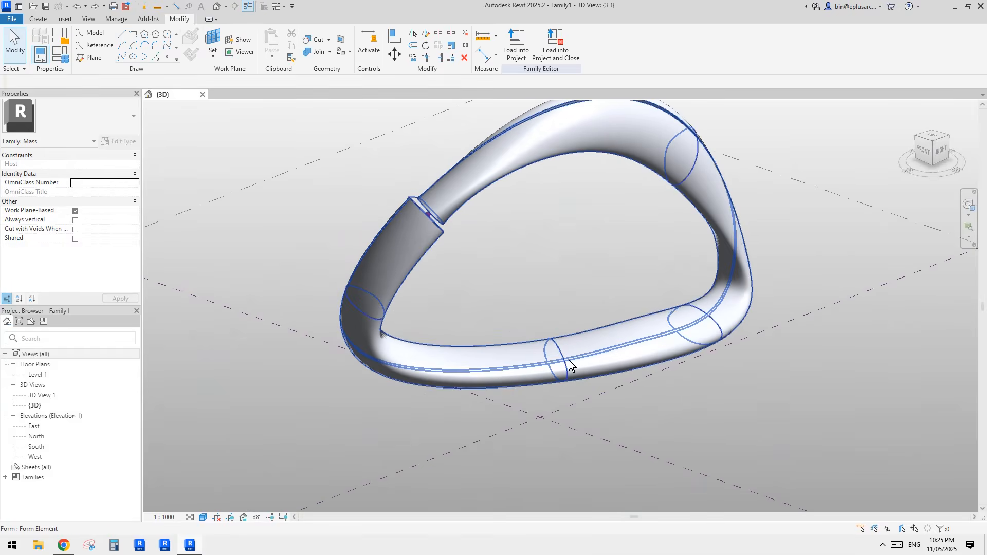
pyautogui.keyDown('shift'); pyautogui.moveTo(618, 391); pyautogui.dragTo(613, 381, button='middle'); pyautogui.keyUp('shift')
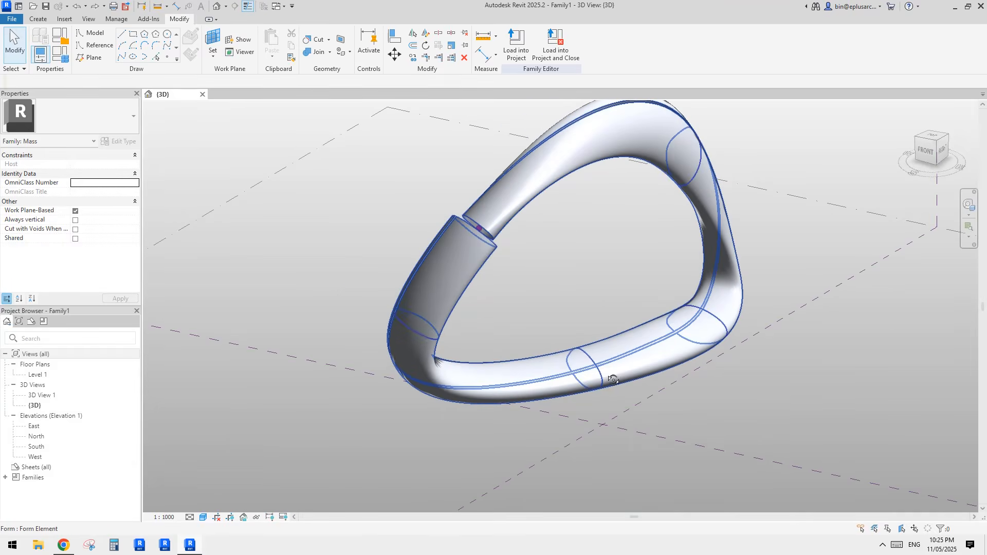
pyautogui.click(592, 363)
pyautogui.press('r')
pyautogui.press('e')
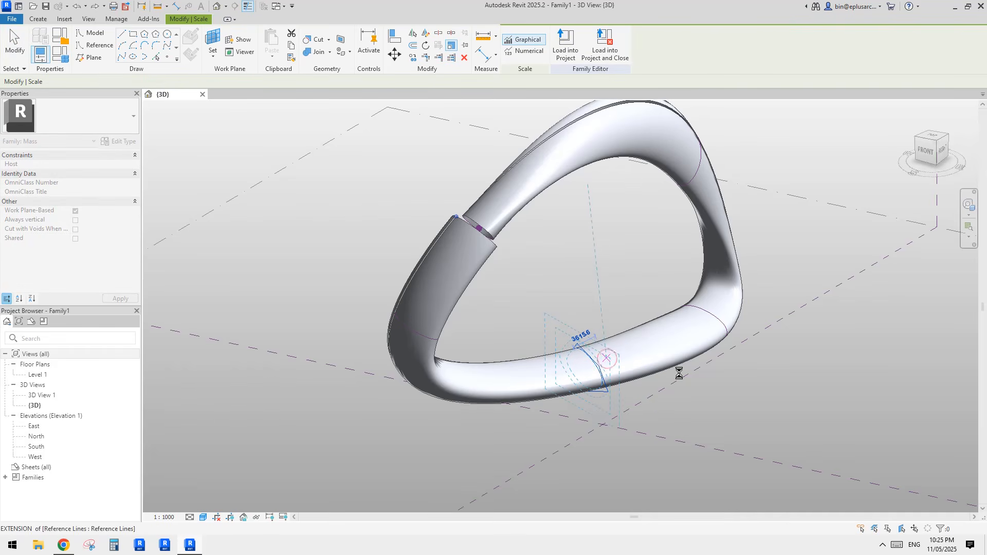
pyautogui.click(626, 299)
pyautogui.moveTo(629, 336)
pyautogui.keyDown('shift'); pyautogui.mouseDown(button='middle')
pyautogui.moveTo(515, 351)
pyautogui.moveTo(588, 237)
pyautogui.moveTo(619, 272)
pyautogui.moveTo(508, 274)
pyautogui.moveTo(644, 269)
pyautogui.moveTo(735, 293)
pyautogui.moveTo(698, 304)
pyautogui.moveTo(585, 260)
pyautogui.moveTo(609, 278)
pyautogui.mouseUp(button='middle'); pyautogui.keyUp('shift')
# Consult the sculpture photo in the browser and widen the enlarged lower profile by pulling its outer control points outward, to a length of about 21654.
pyautogui.hotkey('alt', 'Tab')
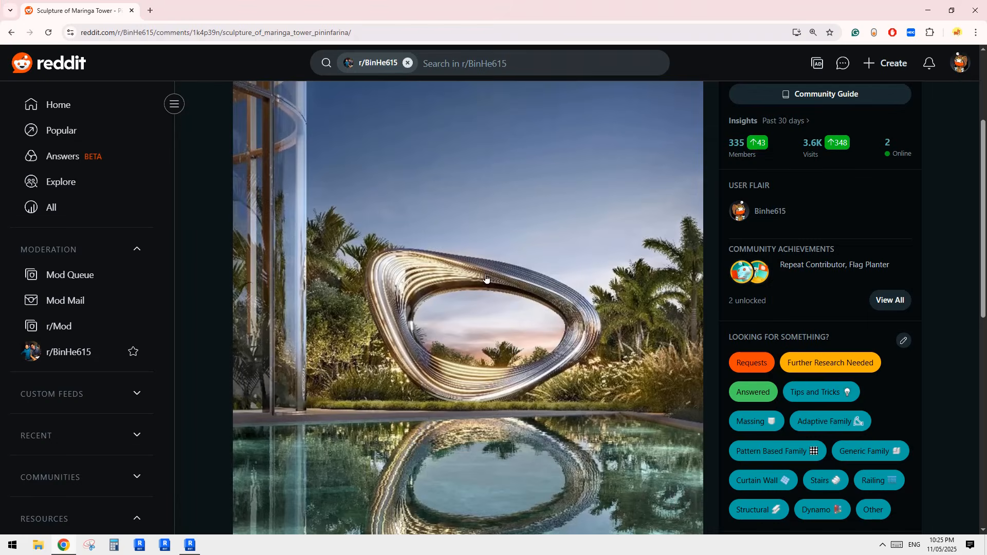
pyautogui.hotkey('alt', 'Tab')
pyautogui.keyDown('shift'); pyautogui.moveTo(547, 316); pyautogui.dragTo(697, 346, button='middle'); pyautogui.keyUp('shift')
pyautogui.scroll(5, 634, 340)
pyautogui.click(642, 313)
pyautogui.scroll(3, 645, 328)
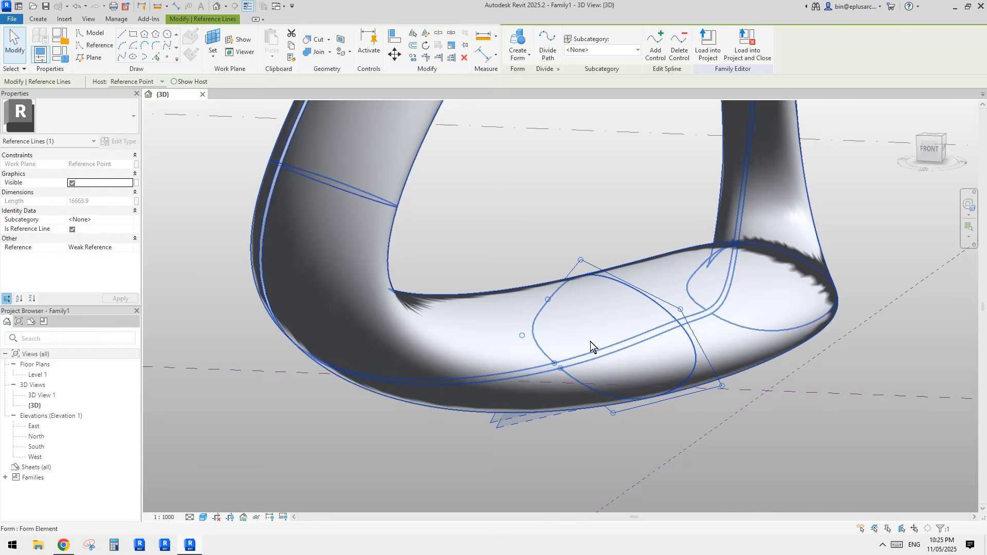
pyautogui.moveTo(552, 292); pyautogui.dragTo(710, 361, button='middle')
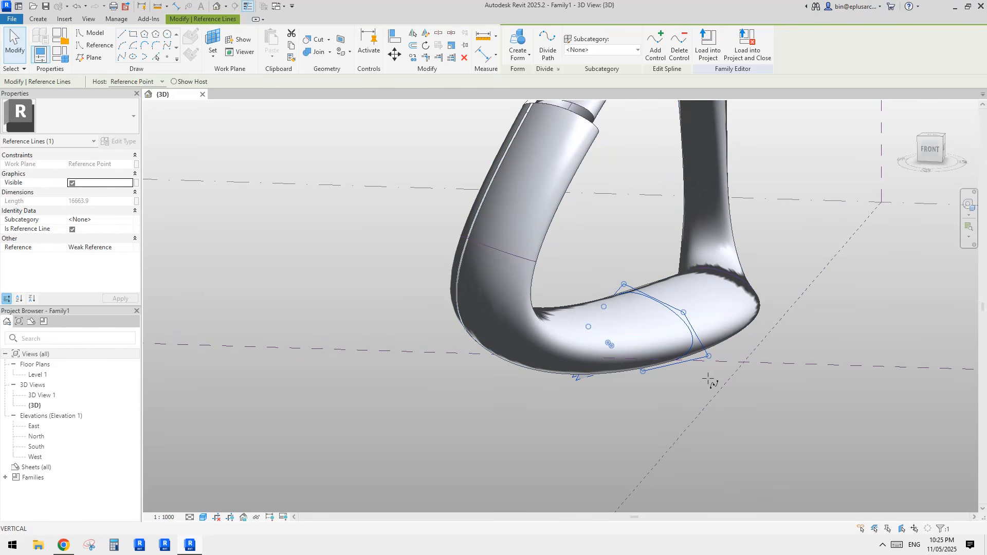
pyautogui.moveTo(577, 341); pyautogui.dragTo(581, 329)
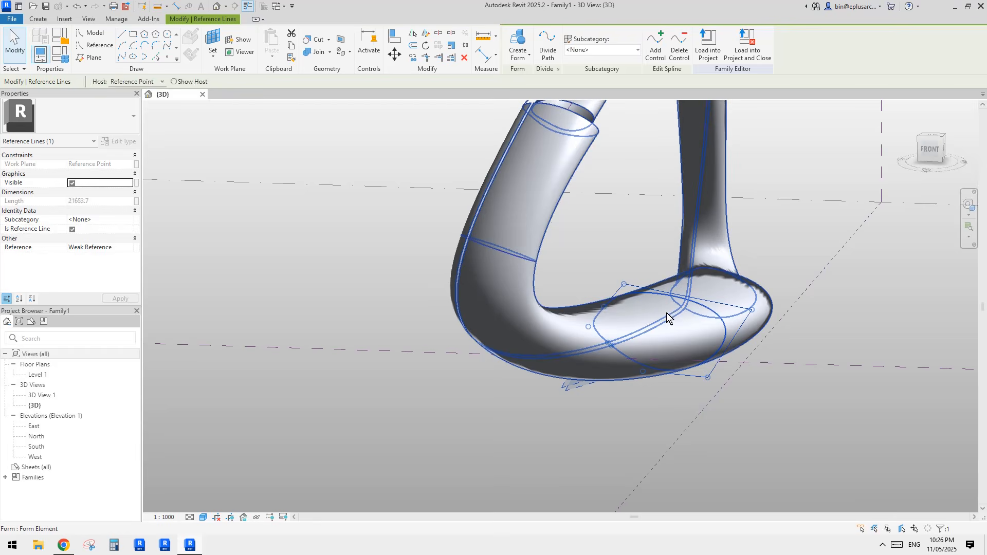
# Examine the shaded ring from several sides, focusing on the gap and mismatch between its two open ends.
pyautogui.click(820, 321)
pyautogui.keyDown('shift'); pyautogui.moveTo(808, 335); pyautogui.dragTo(582, 311, button='middle'); pyautogui.keyUp('shift')
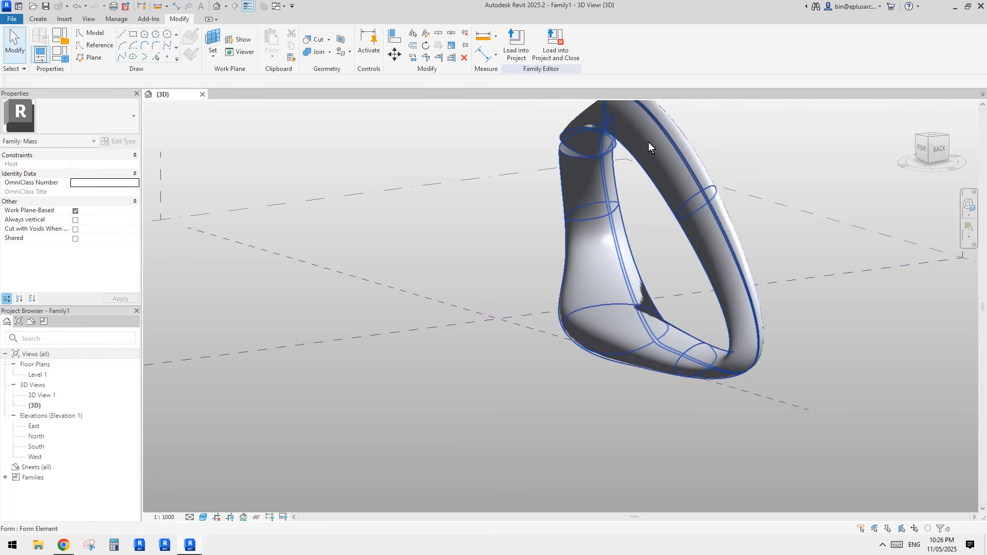
pyautogui.keyDown('shift'); pyautogui.moveTo(649, 142); pyautogui.dragTo(897, 259, button='middle'); pyautogui.keyUp('shift')
pyautogui.keyDown('shift'); pyautogui.moveTo(673, 132); pyautogui.dragTo(630, 342, button='middle'); pyautogui.keyUp('shift')
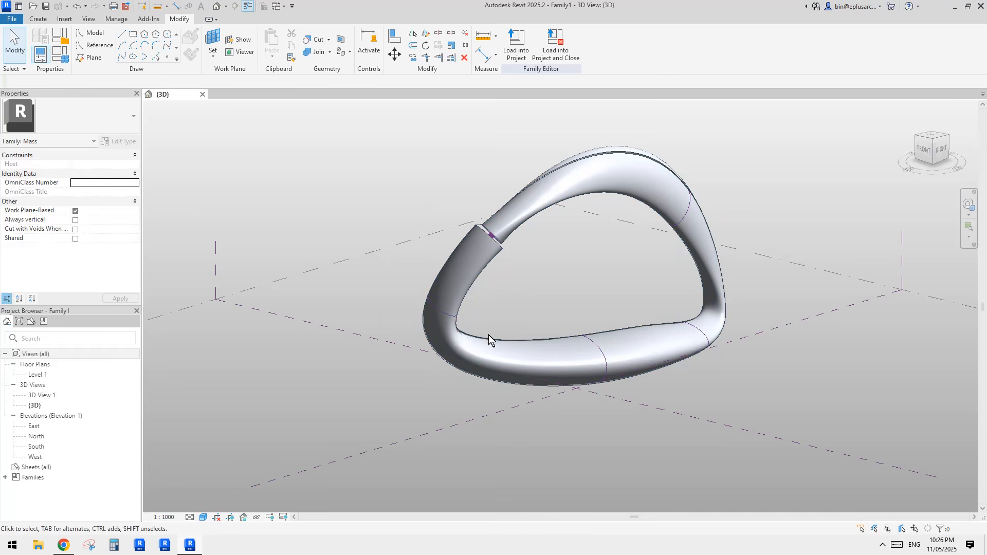
pyautogui.moveTo(509, 270); pyautogui.dragTo(623, 256, button='middle')
pyautogui.keyDown('shift'); pyautogui.moveTo(624, 256); pyautogui.dragTo(746, 220, button='middle'); pyautogui.keyUp('shift')
pyautogui.scroll(3, 581, 234)
pyautogui.scroll(1, 591, 190)
pyautogui.scroll(-4, 594, 199)
pyautogui.scroll(2, 661, 210)
pyautogui.keyDown('shift'); pyautogui.moveTo(661, 210); pyautogui.dragTo(643, 224, button='middle'); pyautogui.keyUp('shift')
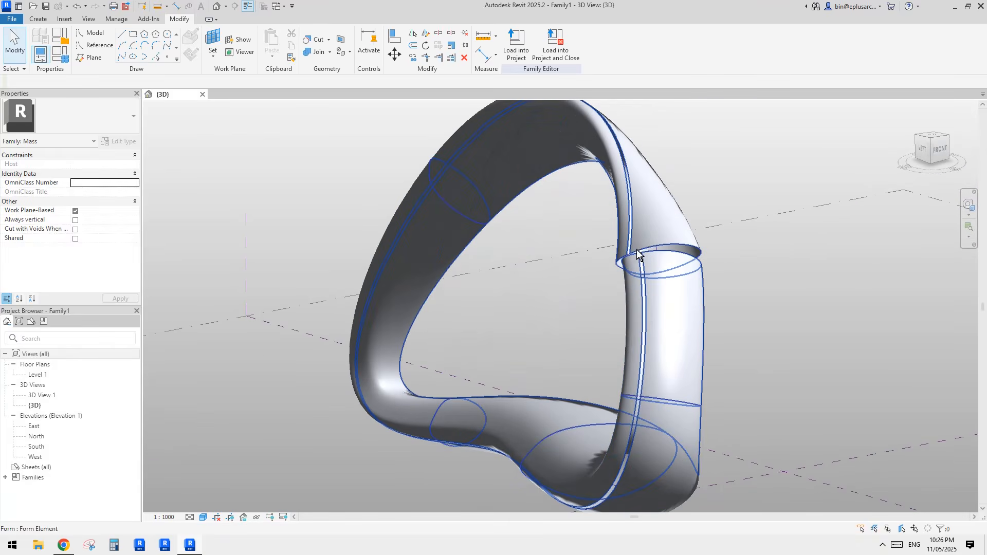
pyautogui.scroll(2, 647, 226)
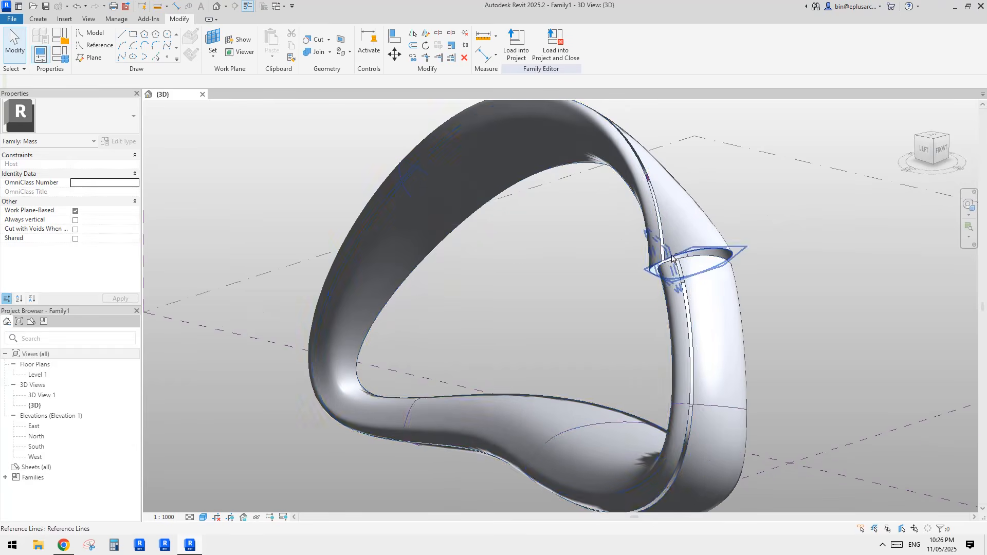
# Set the rotation angle of the profile's hosted reference point at the start of the spline to 15°.
pyautogui.keyDown('shift'); pyautogui.moveTo(681, 238); pyautogui.dragTo(775, 308, button='middle'); pyautogui.keyUp('shift')
pyautogui.scroll(2, 768, 378)
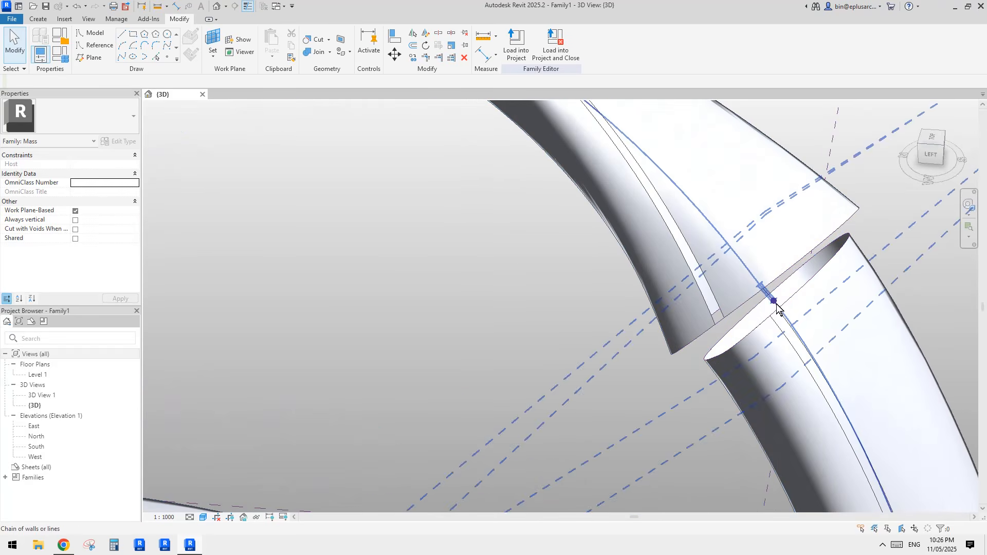
pyautogui.click(774, 303)
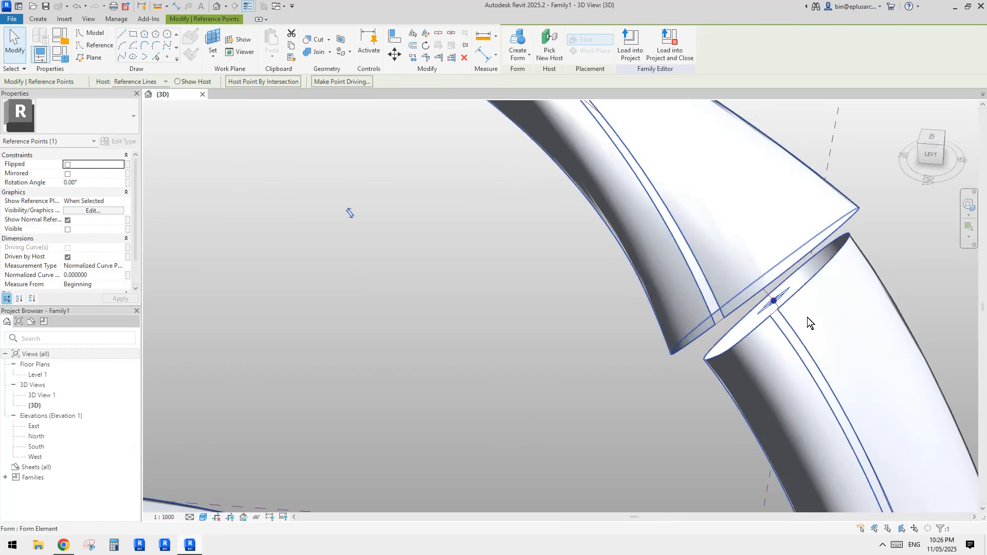
pyautogui.moveTo(809, 322); pyautogui.dragTo(732, 315, button='middle')
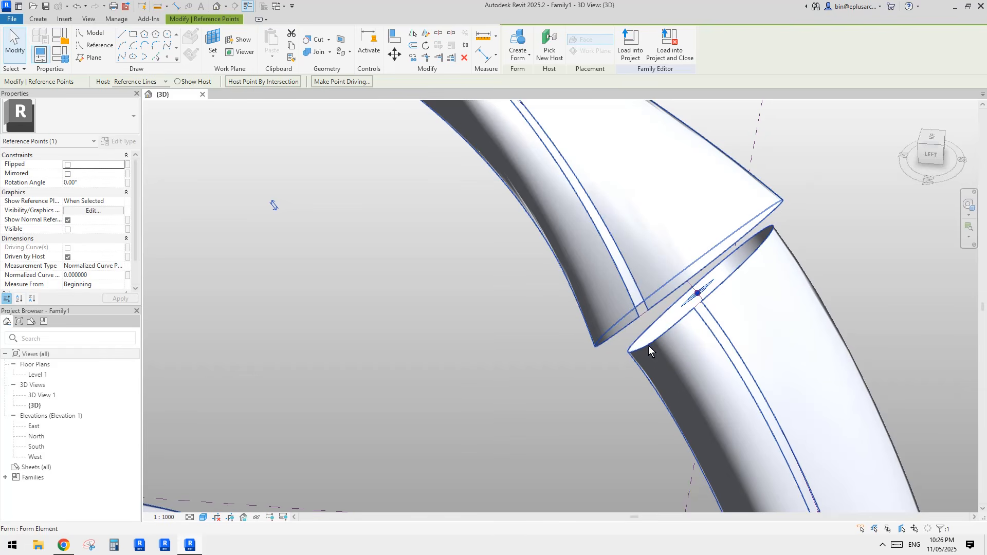
pyautogui.keyDown('shift'); pyautogui.moveTo(755, 240); pyautogui.dragTo(641, 267, button='middle'); pyautogui.keyUp('shift')
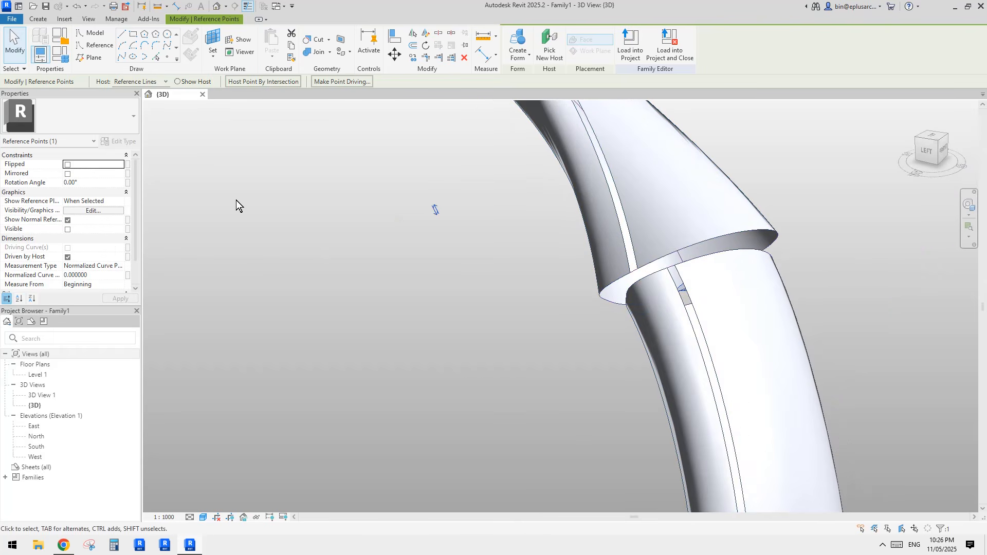
pyautogui.click(85, 183)
pyautogui.write('15')
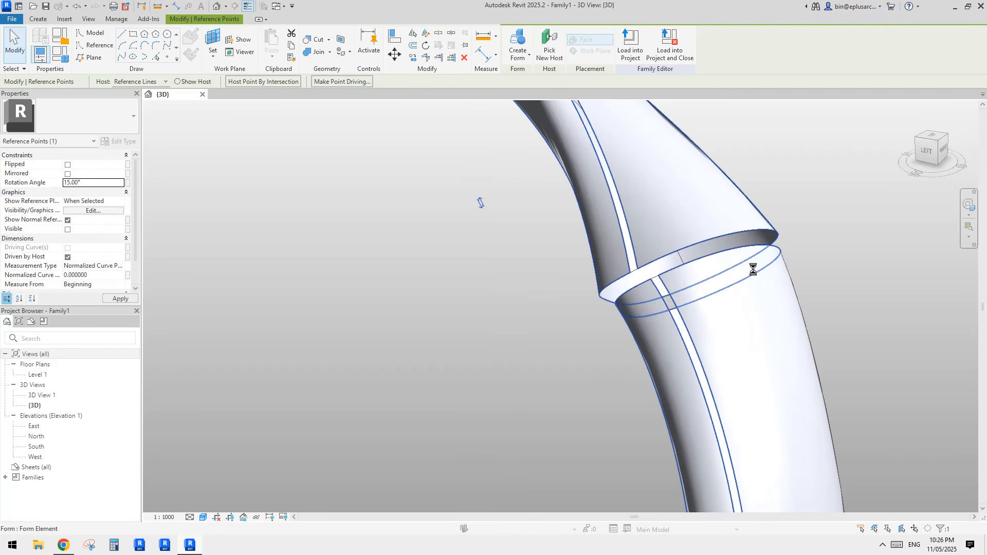
# Set the rotation angle of the reference point at the ring's open end to 25° and check the profile's alignment across the gap.
pyautogui.keyDown('shift'); pyautogui.moveTo(476, 202); pyautogui.dragTo(364, 311, button='middle'); pyautogui.keyUp('shift')
pyautogui.click(87, 182)
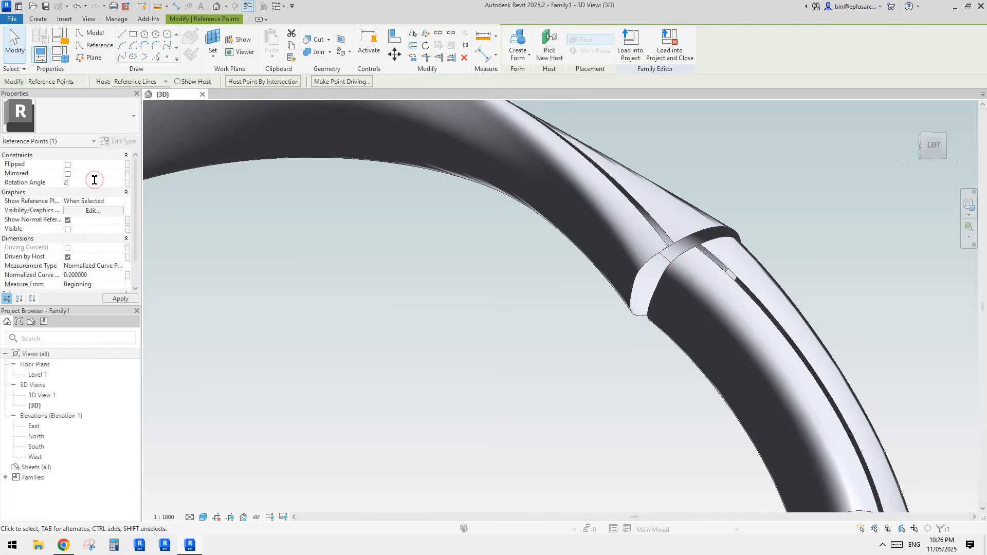
pyautogui.write('25')
pyautogui.keyDown('shift'); pyautogui.moveTo(777, 250); pyautogui.dragTo(684, 289, button='middle'); pyautogui.keyUp('shift')
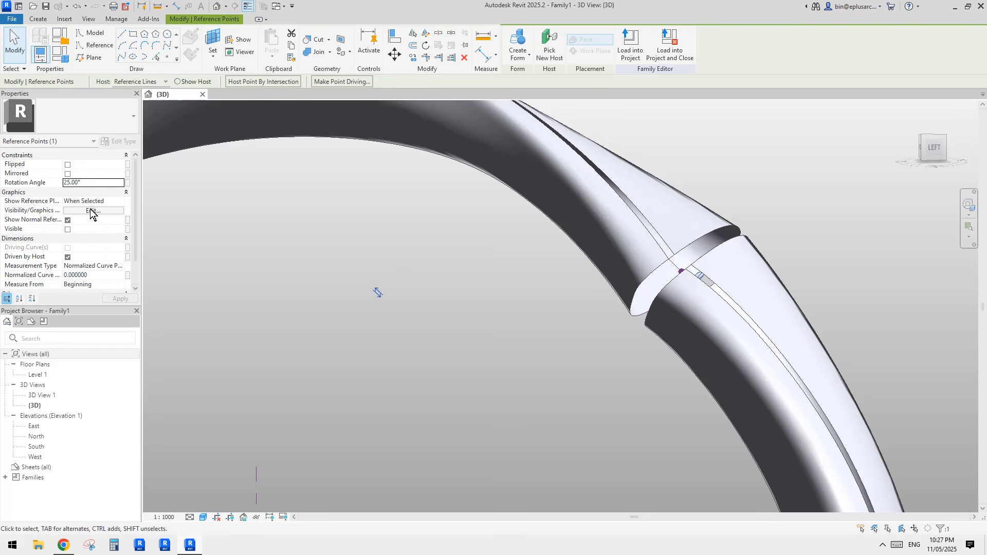
pyautogui.keyDown('shift'); pyautogui.moveTo(724, 257); pyautogui.dragTo(633, 310, button='middle'); pyautogui.keyUp('shift')
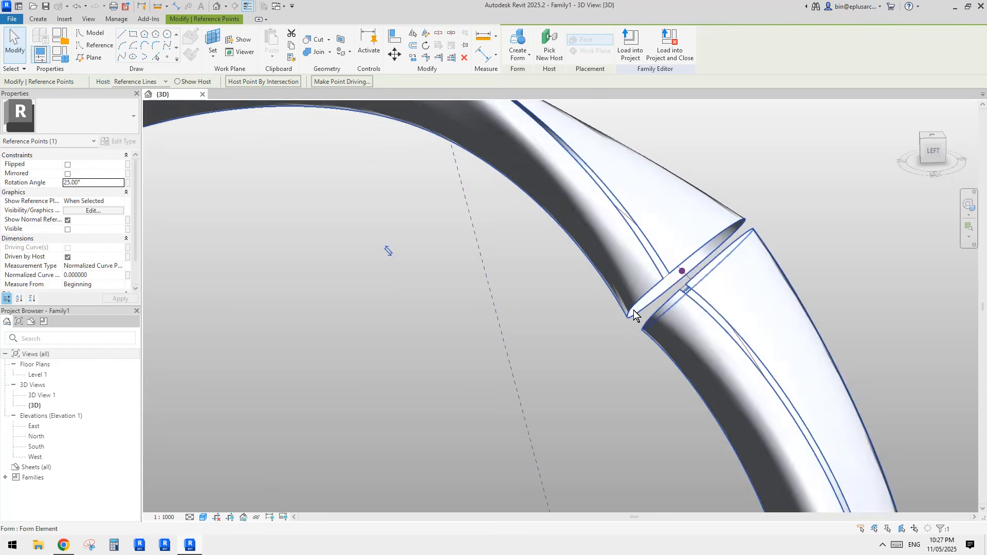
# Move the spline's end reference point across the gap toward the opposite end point, to an offset of about 14284.5.
pyautogui.scroll(3, 652, 304)
pyautogui.click(692, 282)
pyautogui.keyDown('shift'); pyautogui.moveTo(693, 282); pyautogui.dragTo(723, 325, button='middle'); pyautogui.keyUp('shift')
pyautogui.scroll(4, 726, 272)
pyautogui.click(723, 265)
pyautogui.click(721, 271)
pyautogui.click(722, 265)
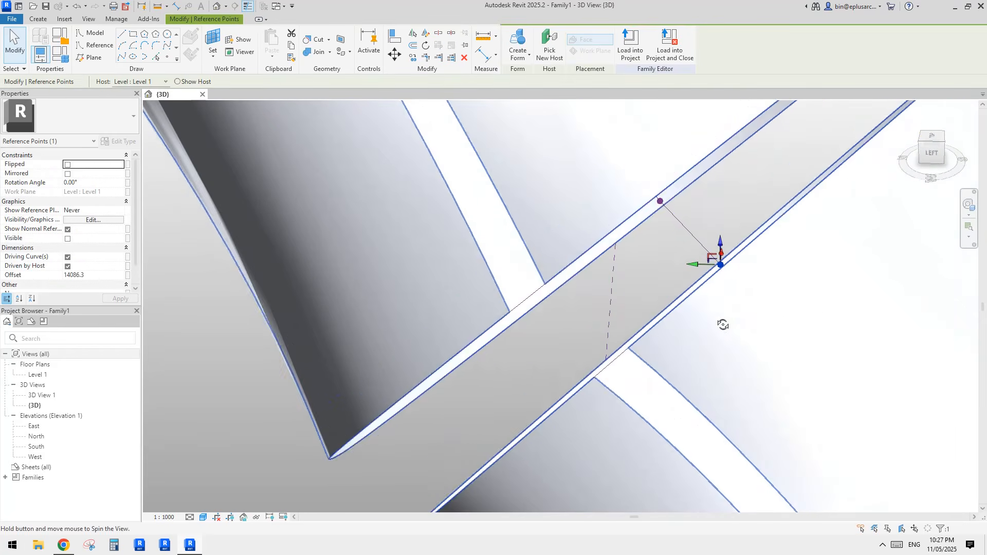
pyautogui.keyDown('shift'); pyautogui.moveTo(696, 263); pyautogui.dragTo(720, 262, button='middle'); pyautogui.keyUp('shift')
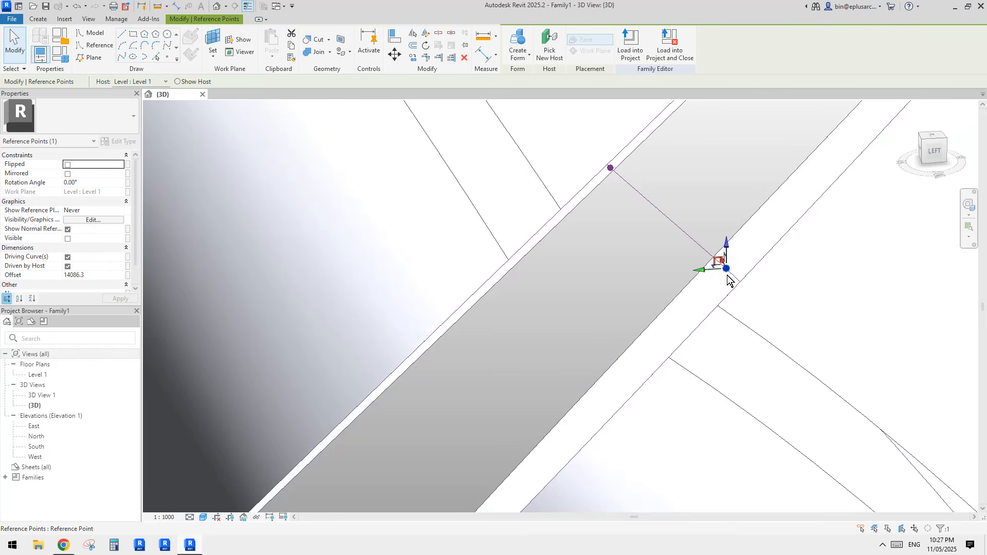
pyautogui.moveTo(716, 266)
pyautogui.keyDown('shift'); pyautogui.mouseDown(button='middle')
pyautogui.moveTo(736, 277)
pyautogui.moveTo(715, 266)
pyautogui.mouseUp(button='middle'); pyautogui.keyUp('shift')
pyautogui.moveTo(718, 264); pyautogui.dragTo(641, 192)
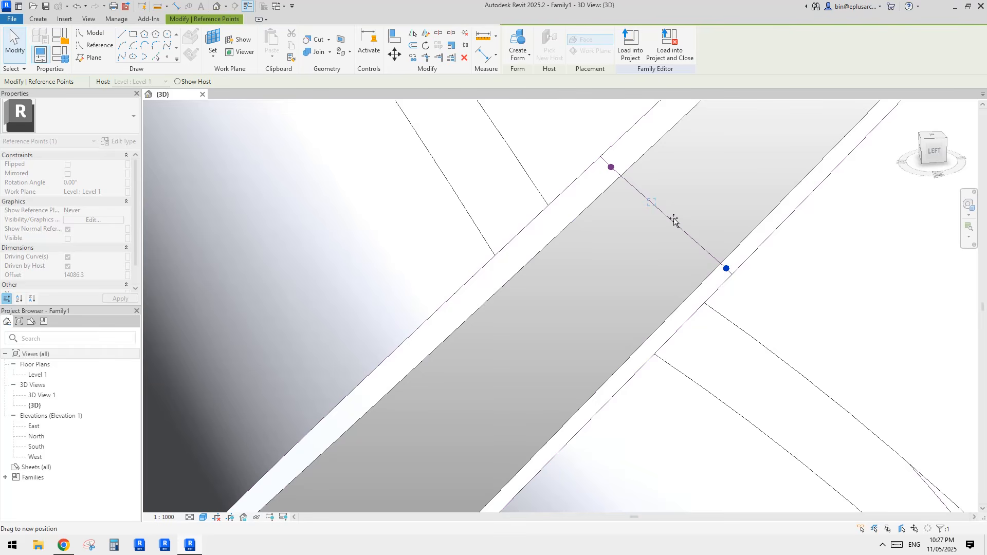
# In wireframe, shift the spline's end point horizontally toward the opposite end point and lower it to an offset of about 14240.
pyautogui.keyDown('shift'); pyautogui.moveTo(674, 218); pyautogui.dragTo(461, 189, button='middle'); pyautogui.keyUp('shift')
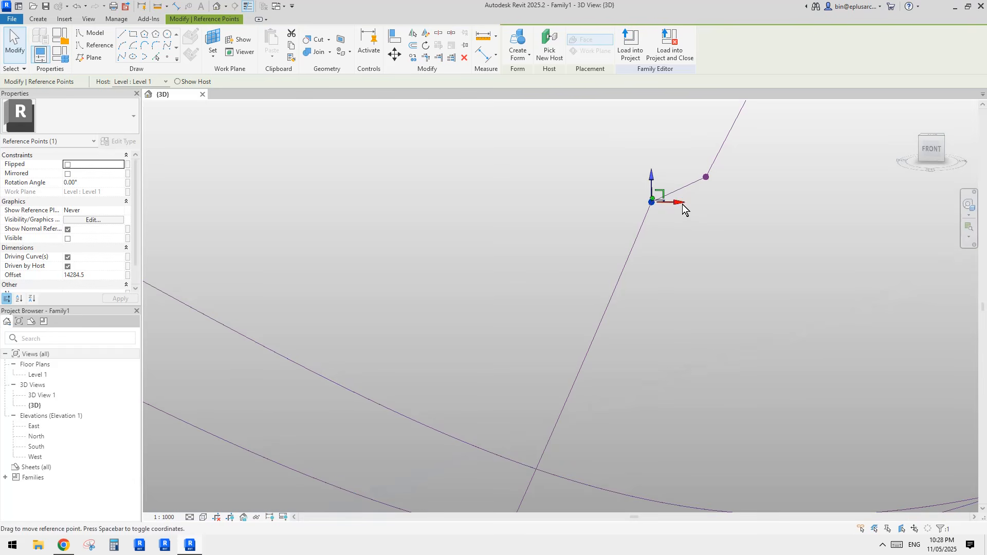
pyautogui.moveTo(682, 204); pyautogui.dragTo(726, 208)
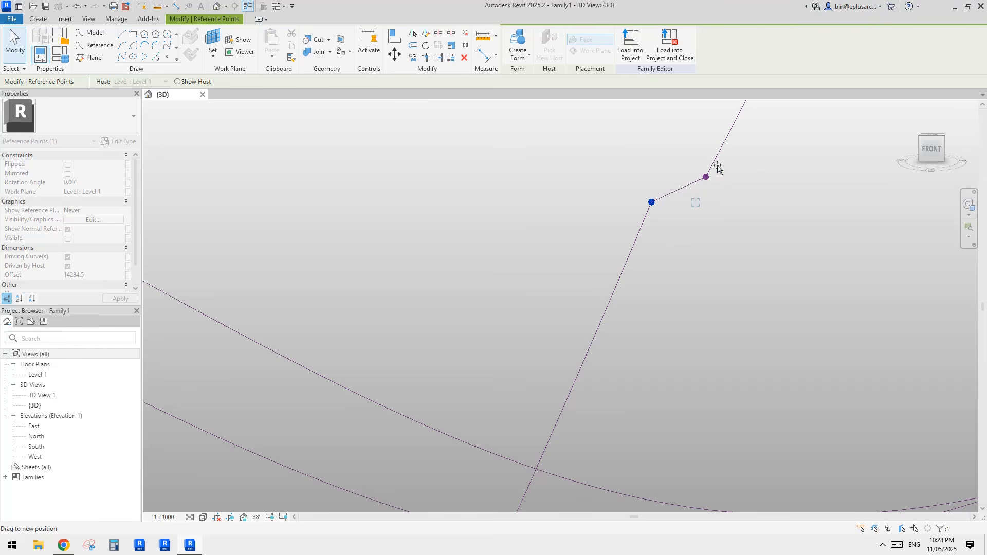
pyautogui.keyDown('shift'); pyautogui.moveTo(752, 241); pyautogui.dragTo(940, 252, button='middle'); pyautogui.keyUp('shift')
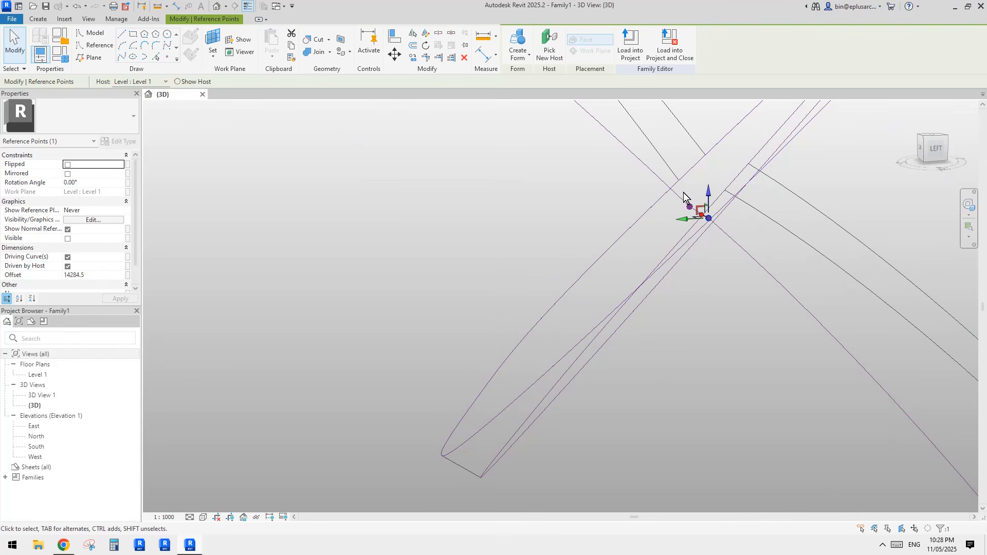
pyautogui.moveTo(709, 192); pyautogui.dragTo(754, 203)
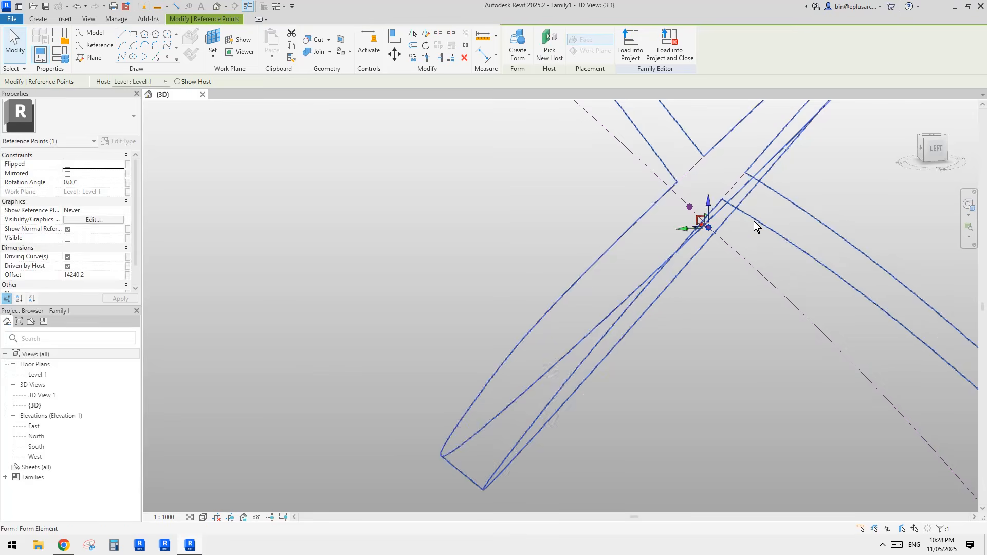
# Clear the point selection and show the whole ring in shaded display.
pyautogui.click(746, 226)
pyautogui.scroll(-8, 742, 227)
pyautogui.moveTo(742, 231)
pyautogui.keyDown('shift'); pyautogui.mouseDown(button='middle')
pyautogui.moveTo(749, 250)
pyautogui.moveTo(730, 255)
pyautogui.moveTo(752, 246)
pyautogui.mouseUp(button='middle'); pyautogui.keyUp('shift')
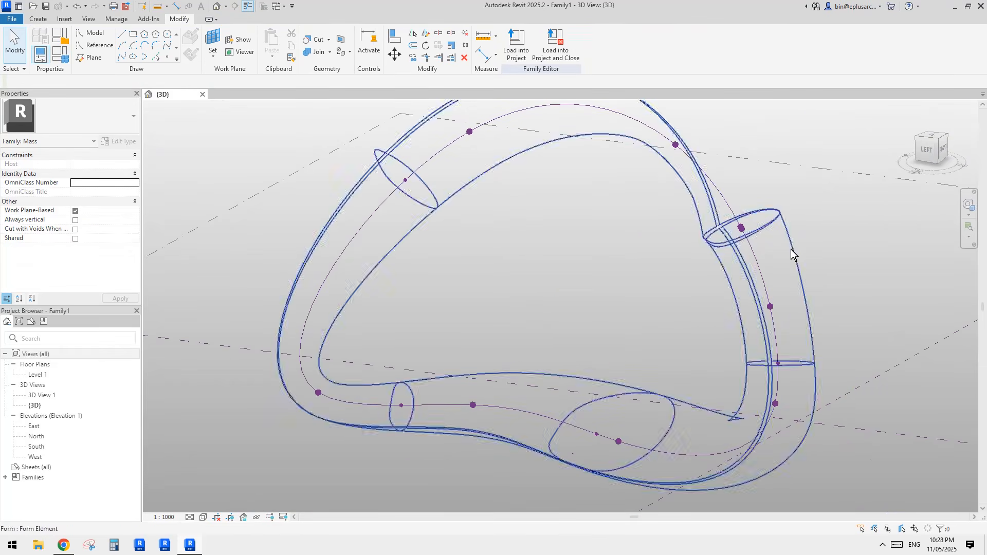
pyautogui.press('s')
pyautogui.press('d')
# Compare the ring's overall shape, viewed from several angles, with the sculpture photo in the browser.
pyautogui.keyDown('shift'); pyautogui.moveTo(825, 258); pyautogui.dragTo(577, 240, button='middle'); pyautogui.keyUp('shift')
pyautogui.keyDown('shift'); pyautogui.moveTo(779, 261); pyautogui.dragTo(595, 256, button='middle'); pyautogui.keyUp('shift')
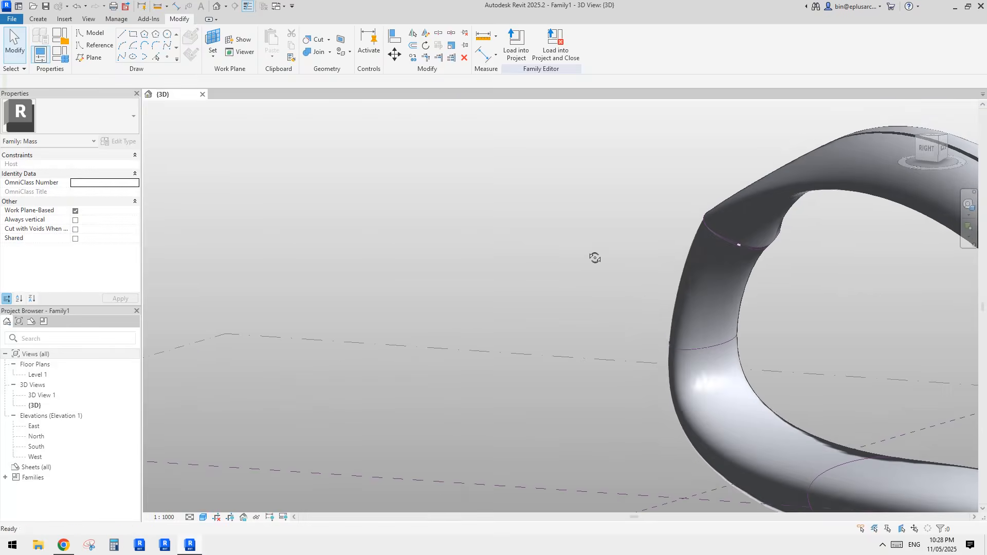
pyautogui.scroll(-2, 750, 242)
pyautogui.keyDown('shift'); pyautogui.moveTo(751, 242); pyautogui.dragTo(697, 247, button='middle'); pyautogui.keyUp('shift')
pyautogui.keyDown('shift'); pyautogui.moveTo(562, 216); pyautogui.dragTo(616, 307, button='middle'); pyautogui.keyUp('shift')
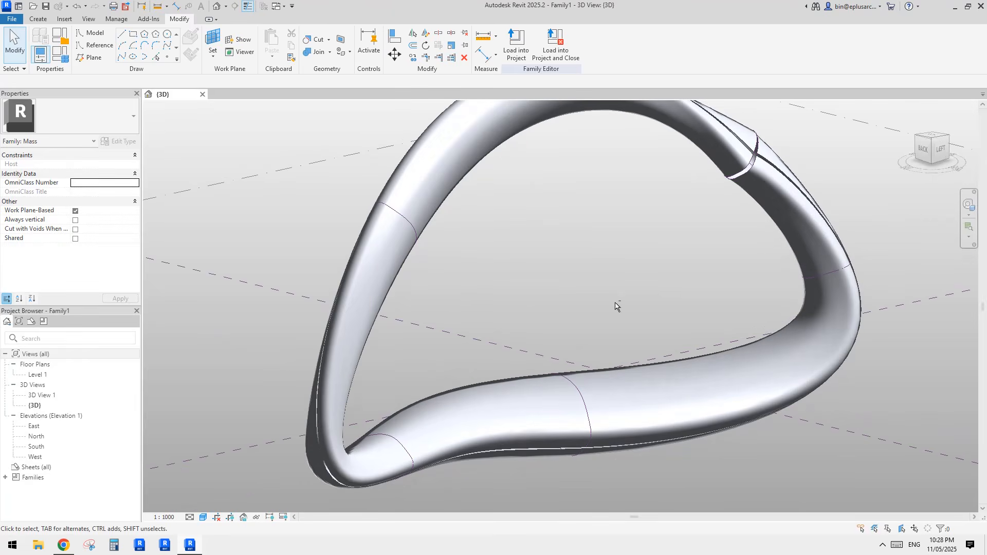
pyautogui.keyDown('shift'); pyautogui.moveTo(547, 317); pyautogui.dragTo(449, 346, button='middle'); pyautogui.keyUp('shift')
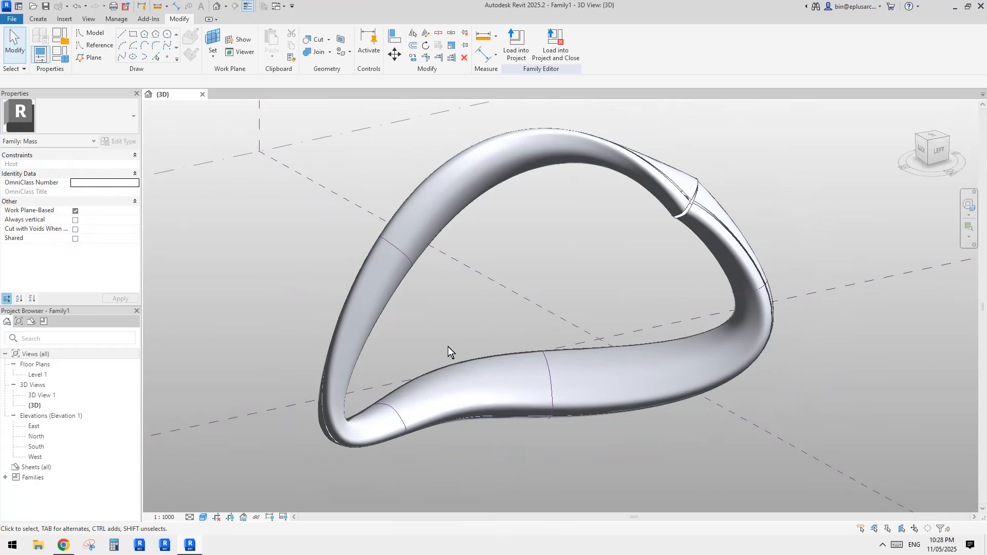
pyautogui.keyDown('shift'); pyautogui.moveTo(585, 235); pyautogui.dragTo(354, 405, button='middle'); pyautogui.keyUp('shift')
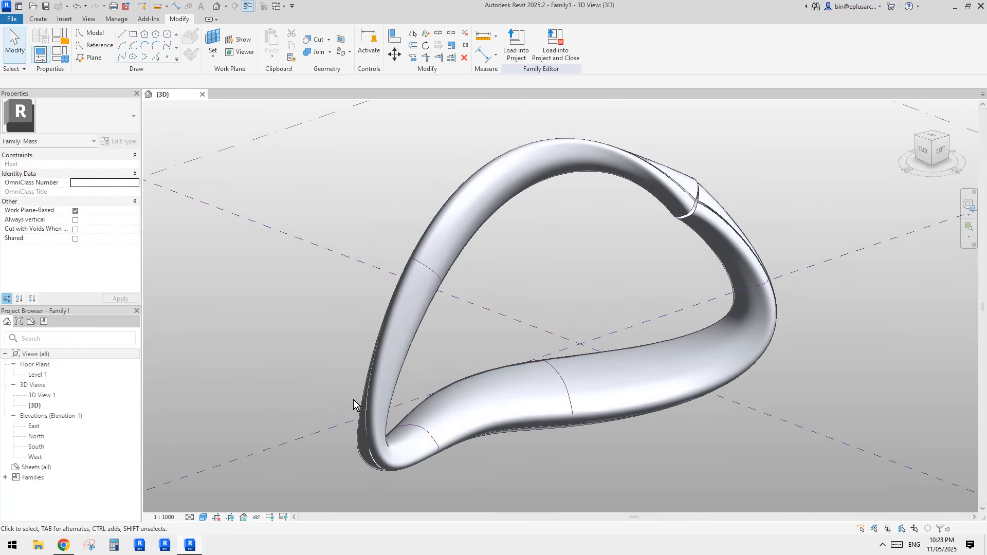
pyautogui.click(65, 545)
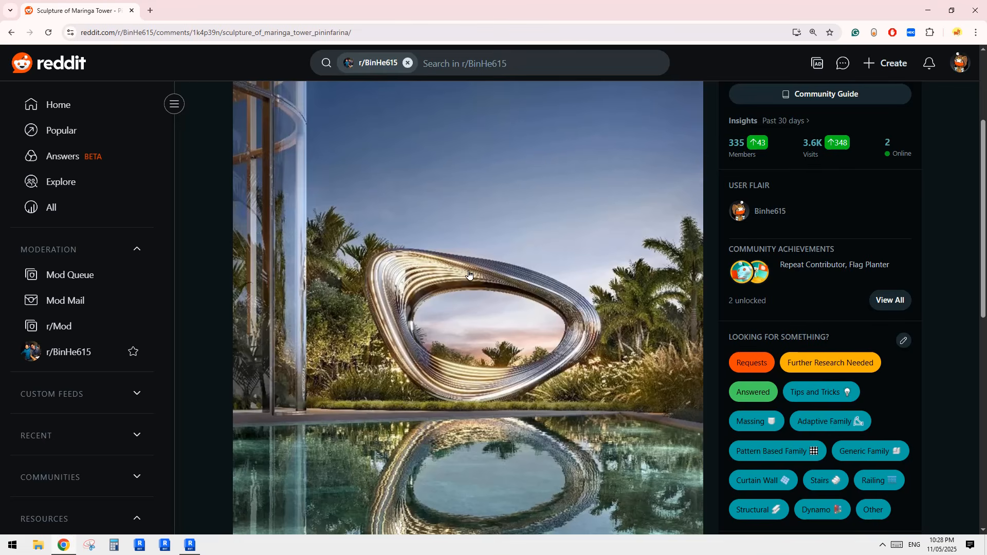
pyautogui.click(190, 545)
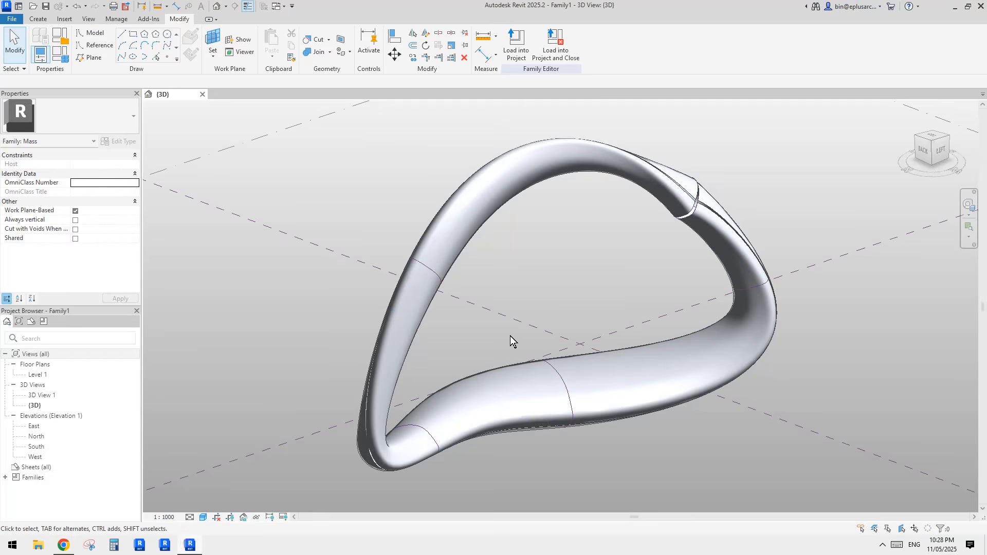
pyautogui.keyDown('shift'); pyautogui.moveTo(510, 335); pyautogui.dragTo(560, 213, button='middle'); pyautogui.keyUp('shift')
pyautogui.keyDown('shift'); pyautogui.moveTo(437, 305); pyautogui.dragTo(546, 360, button='middle'); pyautogui.keyUp('shift')
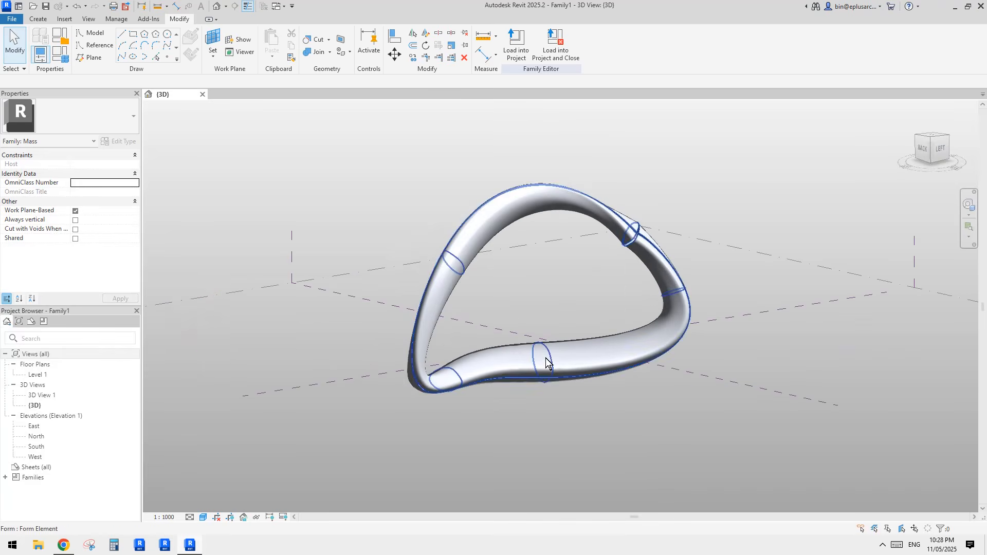
pyautogui.click(53, 548)
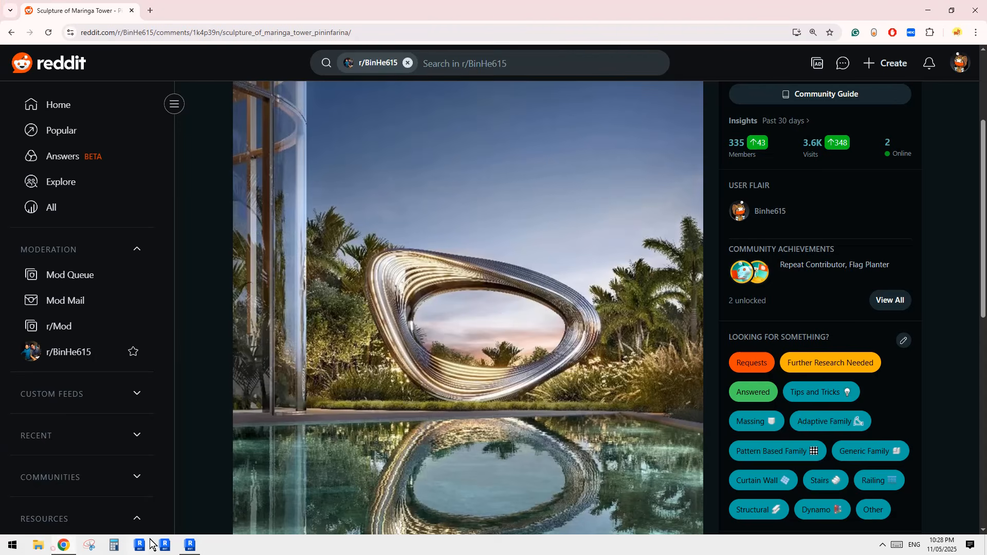
pyautogui.click(189, 545)
pyautogui.keyDown('shift'); pyautogui.moveTo(564, 219); pyautogui.dragTo(410, 364, button='middle'); pyautogui.keyUp('shift')
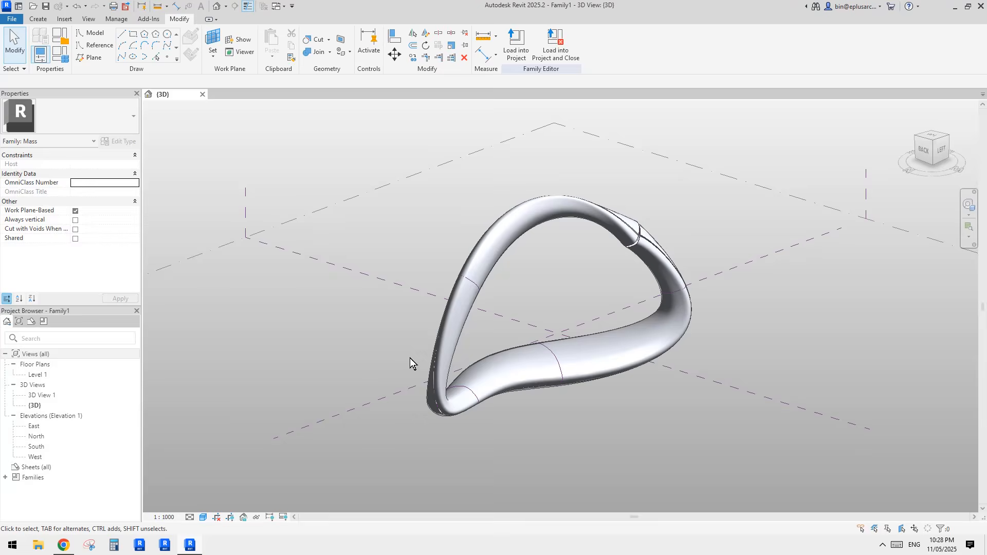
pyautogui.click(62, 545)
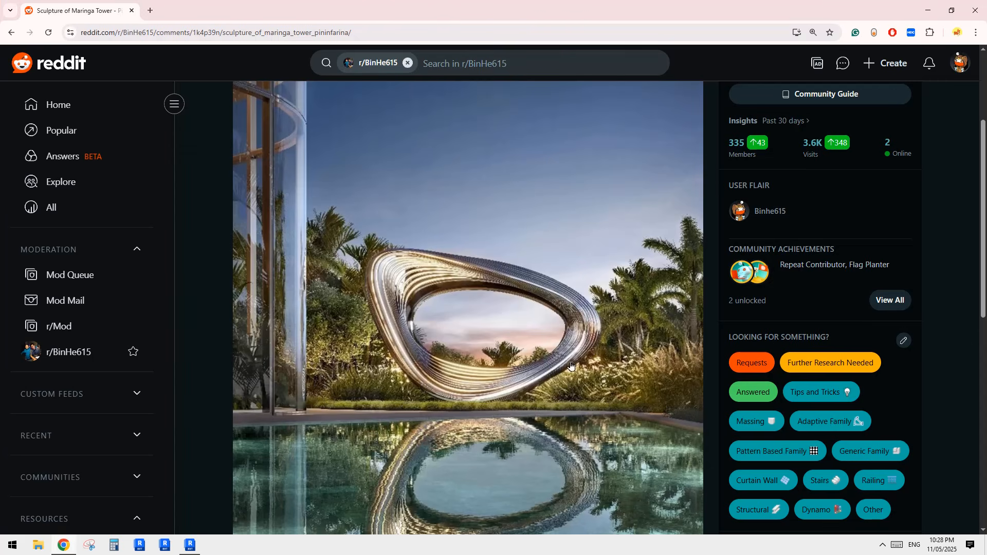
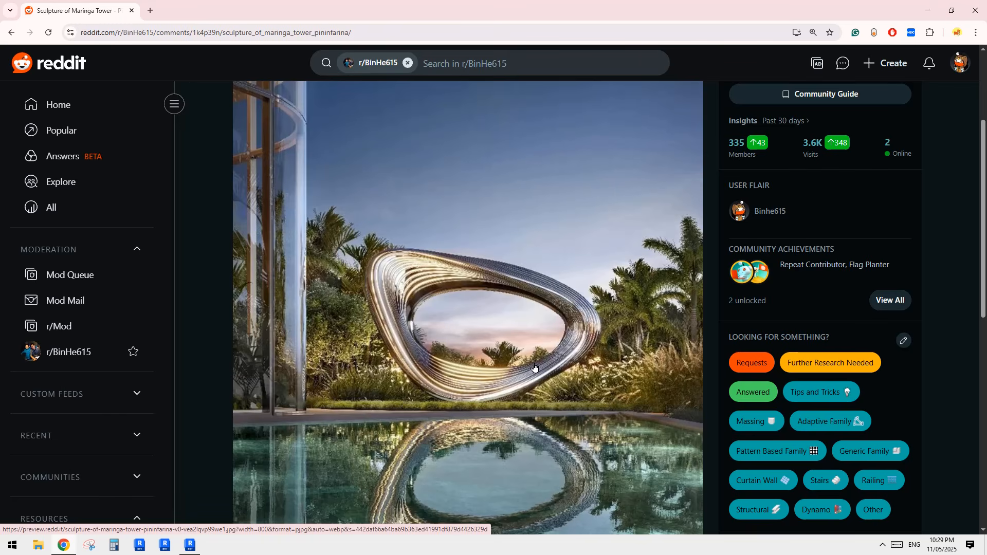
pyautogui.click(192, 545)
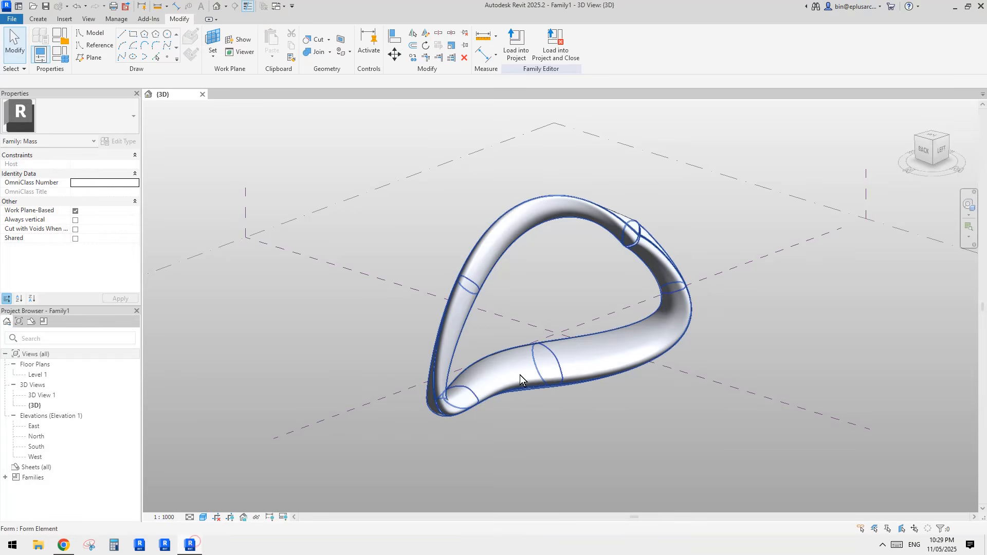
pyautogui.keyDown('shift'); pyautogui.moveTo(532, 361); pyautogui.dragTo(621, 336, button='middle'); pyautogui.keyUp('shift')
pyautogui.scroll(2, 559, 331)
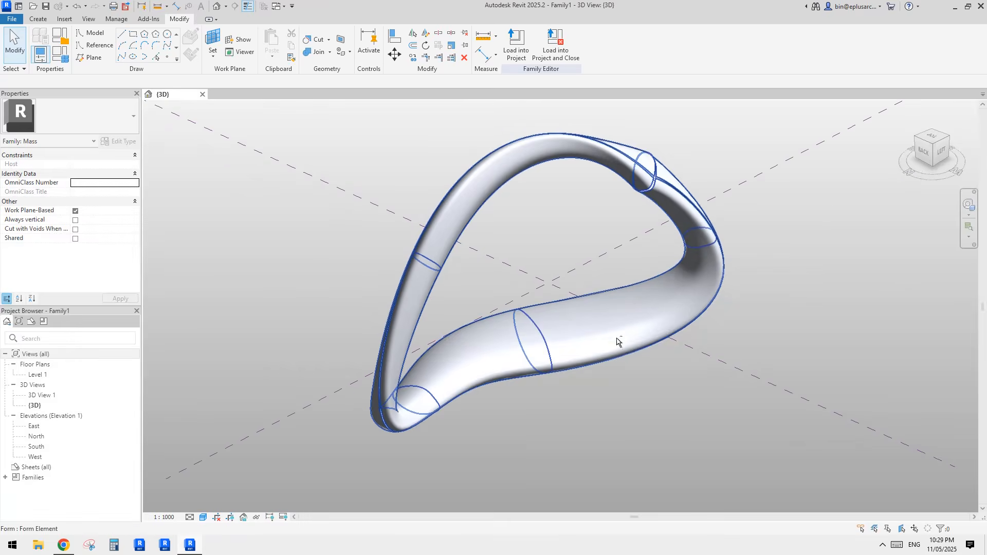
pyautogui.click(603, 309)
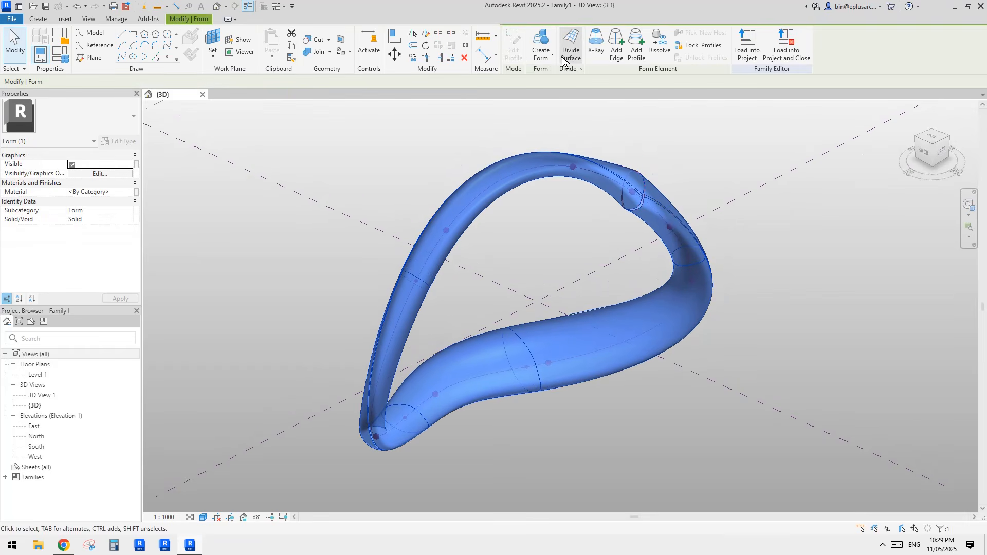
pyautogui.keyDown('shift'); pyautogui.moveTo(597, 152); pyautogui.dragTo(581, 207, button='middle'); pyautogui.keyUp('shift')
pyautogui.click(711, 172)
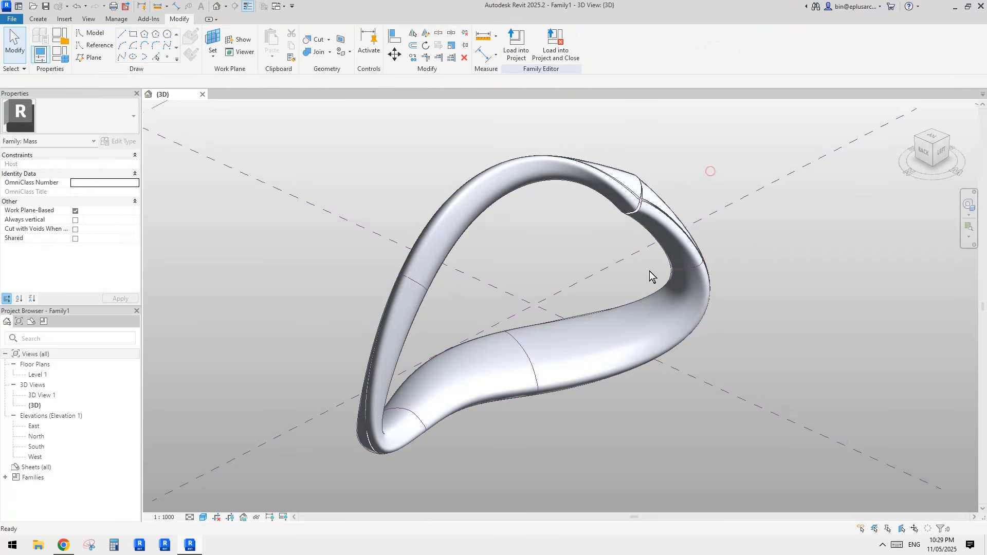
# Divide the surface of the ring-shaped solid form into a UV grid.
pyautogui.scroll(3, 613, 328)
pyautogui.click(592, 332)
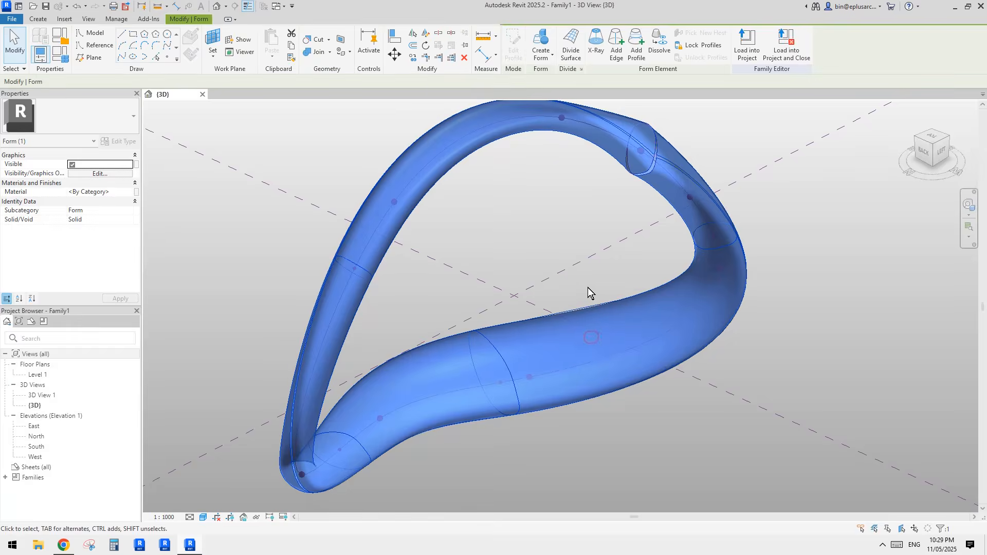
pyautogui.scroll(-1, 588, 288)
pyautogui.keyDown('shift'); pyautogui.moveTo(606, 265); pyautogui.dragTo(603, 285, button='middle'); pyautogui.keyUp('shift')
pyautogui.scroll(-1, 605, 269)
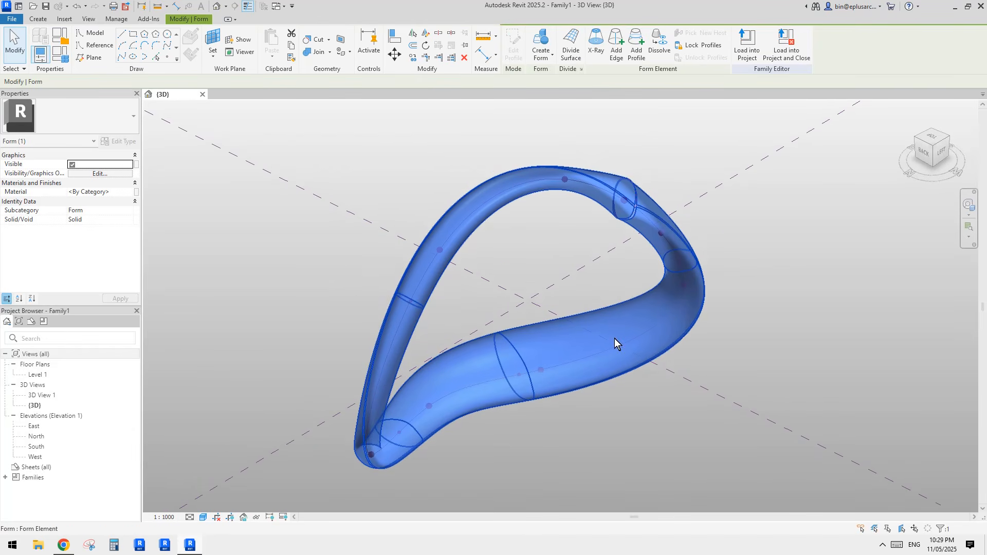
pyautogui.click(571, 59)
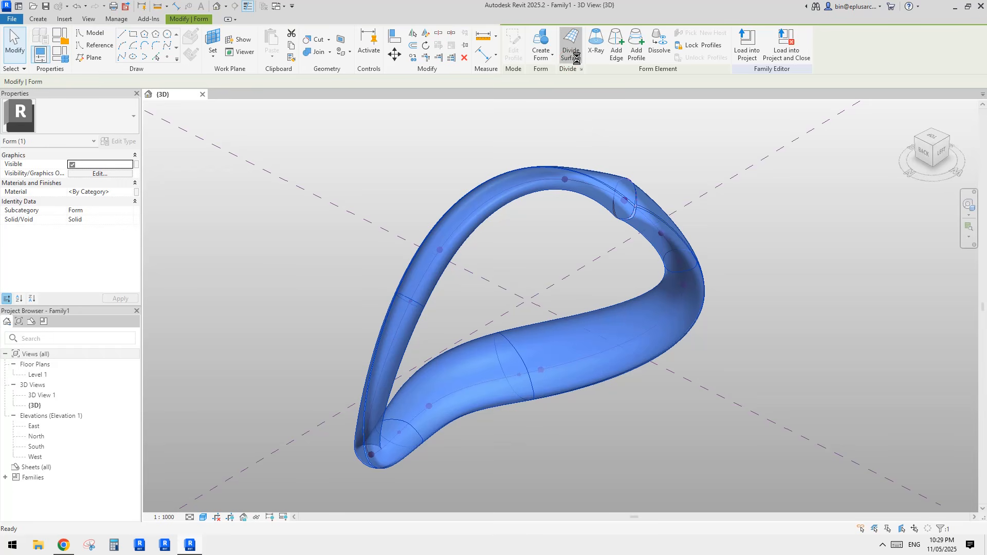
pyautogui.keyDown('shift'); pyautogui.moveTo(711, 219); pyautogui.dragTo(676, 194, button='middle'); pyautogui.keyUp('shift')
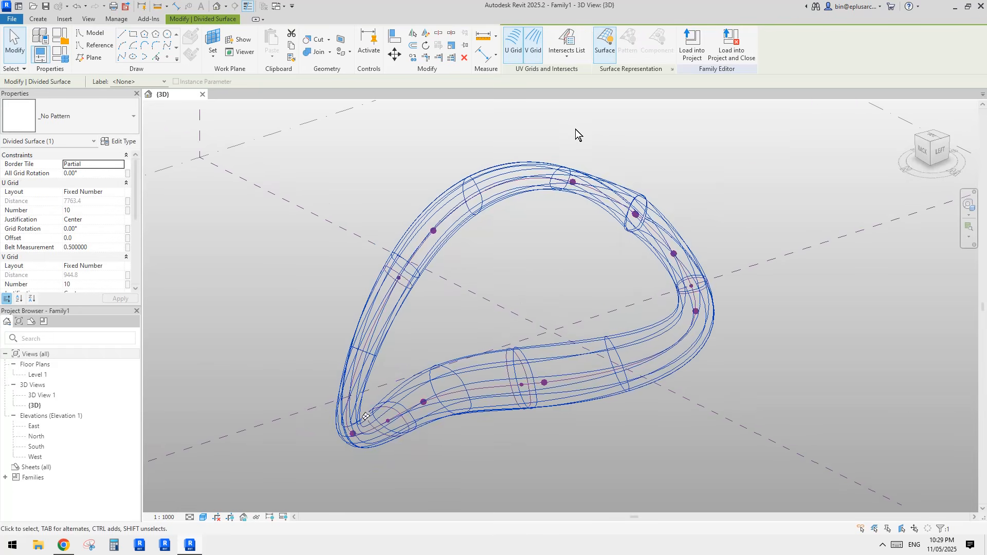
pyautogui.keyDown('shift'); pyautogui.moveTo(575, 135); pyautogui.dragTo(576, 256, button='middle'); pyautogui.keyUp('shift')
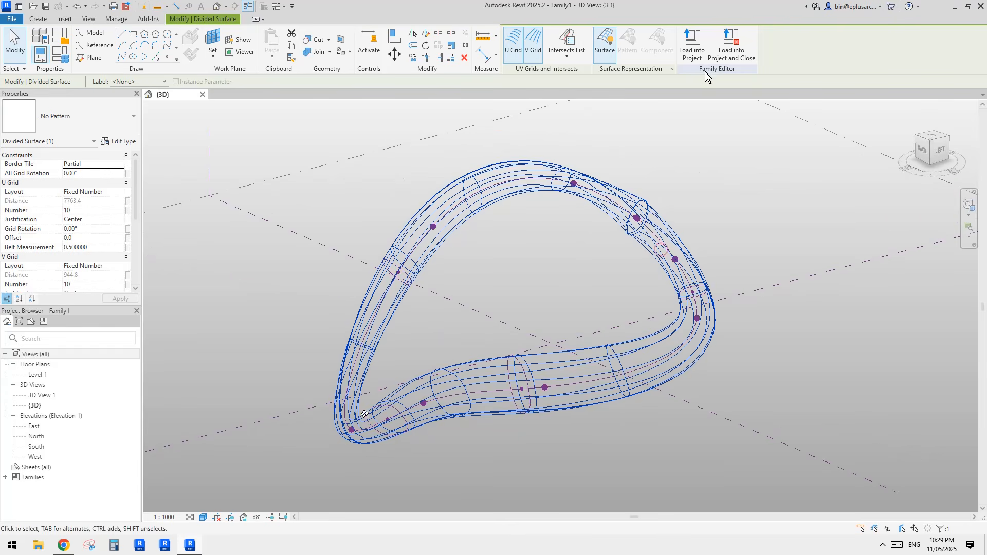
# Turn on the display of nodes in the divided surface's surface representation settings.
pyautogui.click(672, 69)
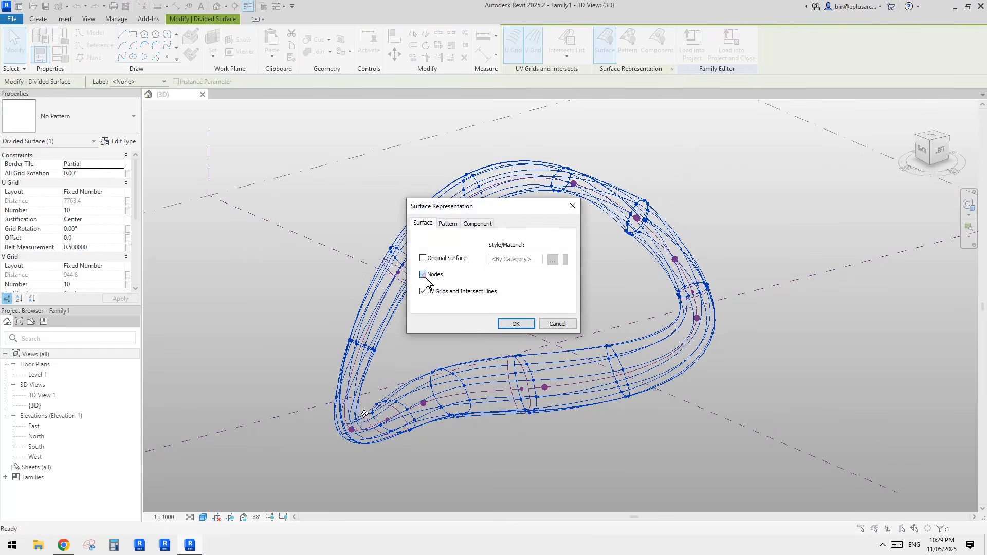
pyautogui.click(518, 327)
pyautogui.keyDown('shift'); pyautogui.moveTo(751, 263); pyautogui.dragTo(709, 245, button='middle'); pyautogui.keyUp('shift')
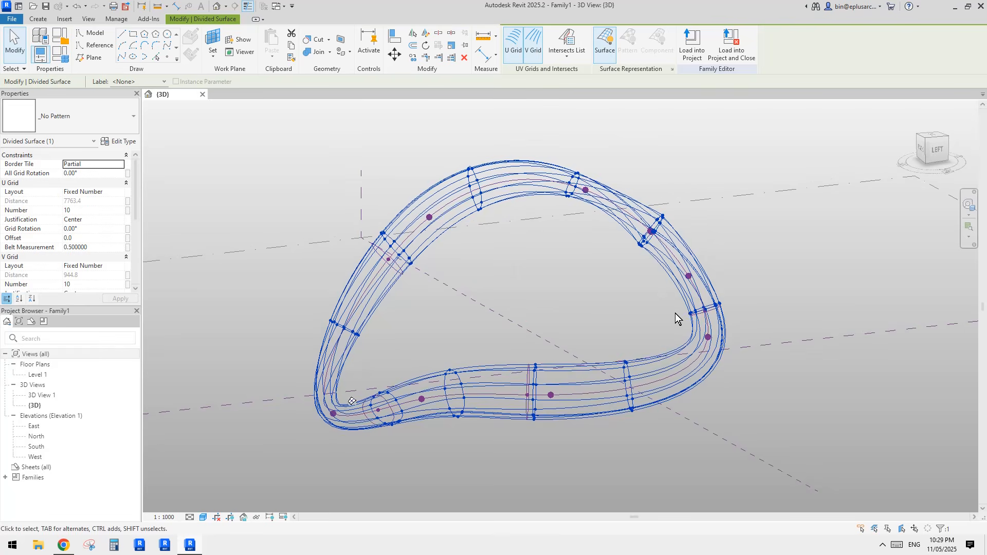
pyautogui.keyDown('shift'); pyautogui.moveTo(497, 380); pyautogui.dragTo(410, 298, button='middle'); pyautogui.keyUp('shift')
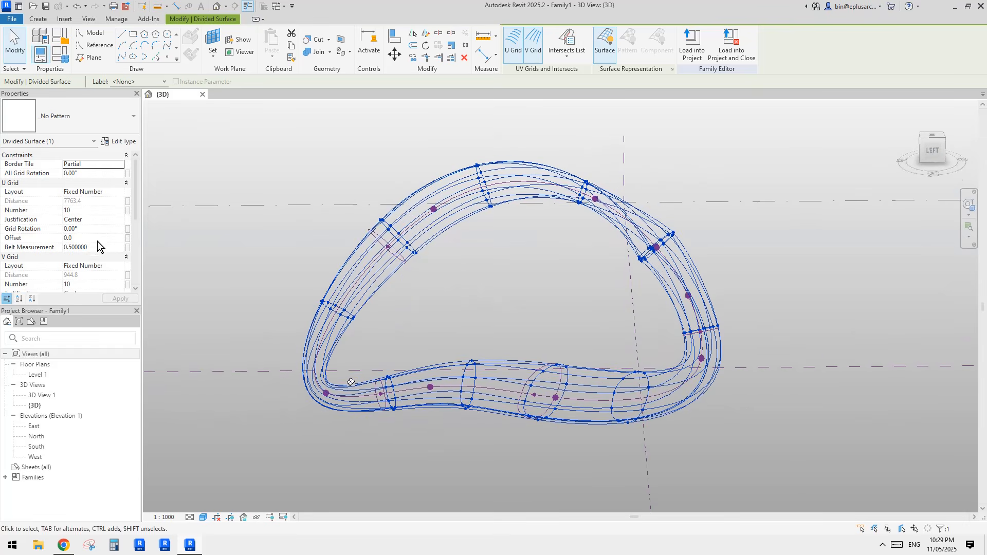
# Try a U grid number of 20 on the divided surface and return it to 10.
pyautogui.click(88, 211)
pyautogui.write('20')
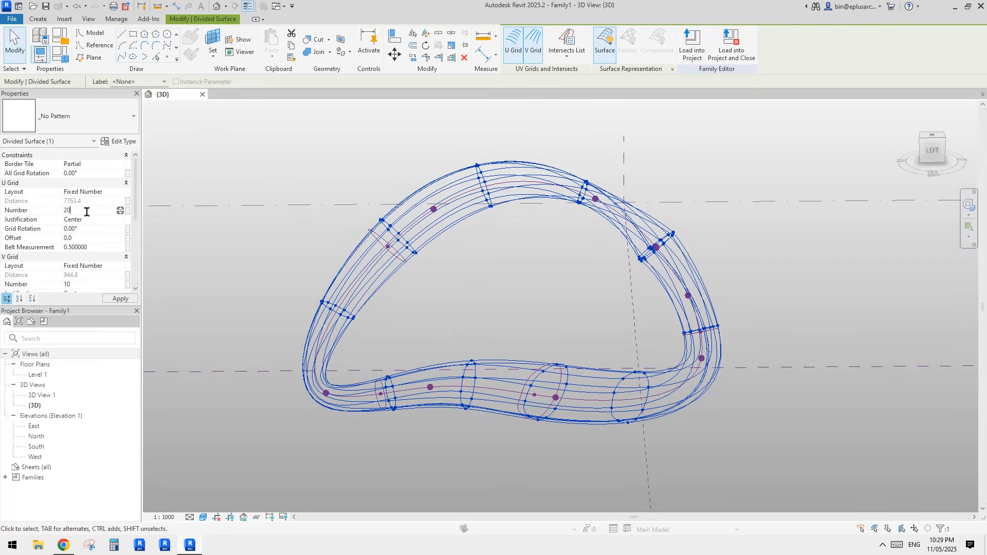
pyautogui.press('Return')
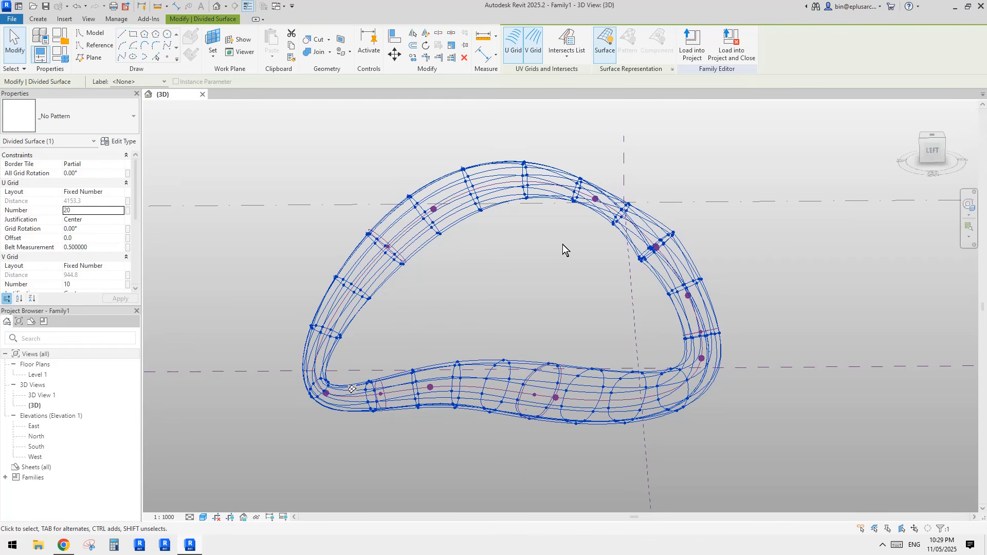
pyautogui.keyDown('shift'); pyautogui.moveTo(563, 244); pyautogui.dragTo(600, 287, button='middle'); pyautogui.keyUp('shift')
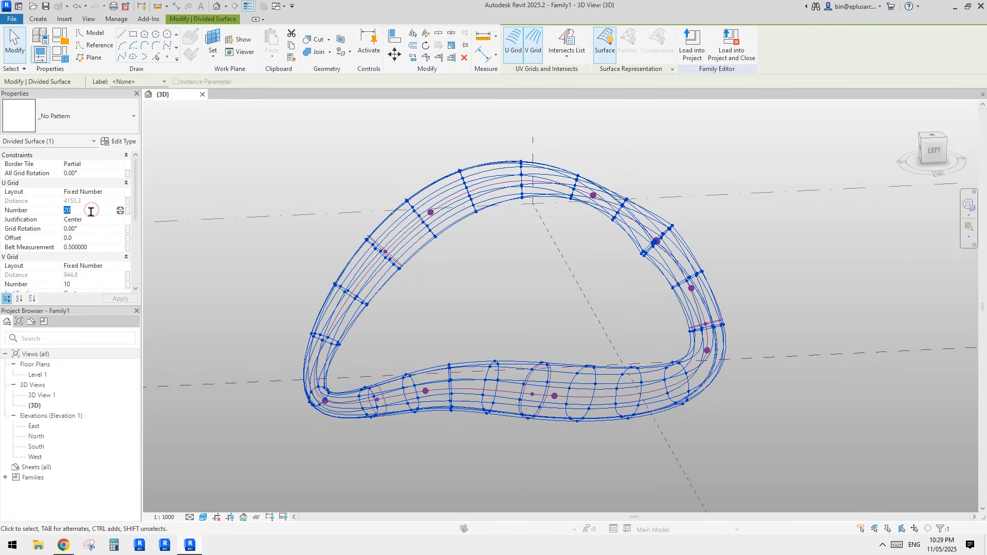
pyautogui.write('10')
pyautogui.press('Return')
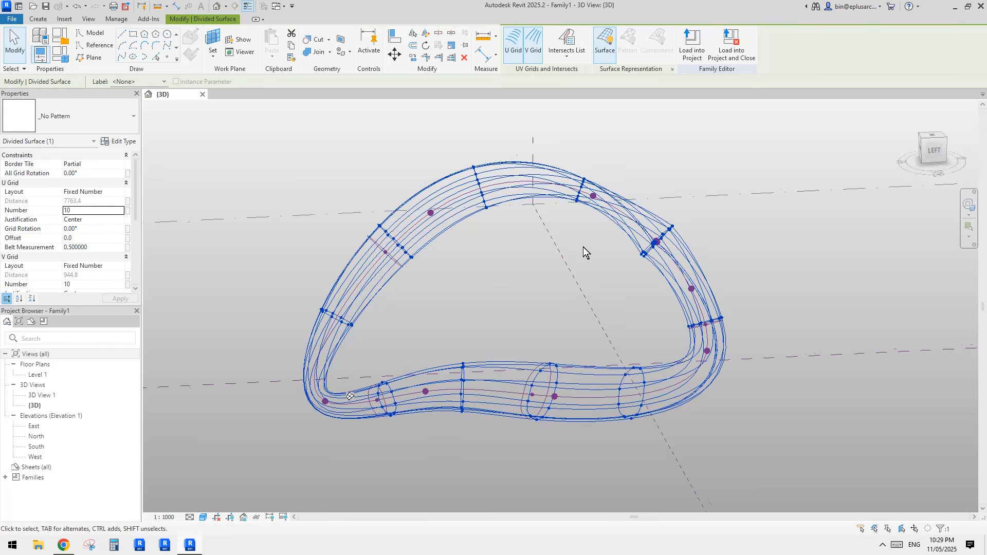
# Set the divided surface's V grid number to 20 and clear the selection.
pyautogui.keyDown('shift'); pyautogui.moveTo(583, 247); pyautogui.dragTo(567, 320, button='middle'); pyautogui.keyUp('shift')
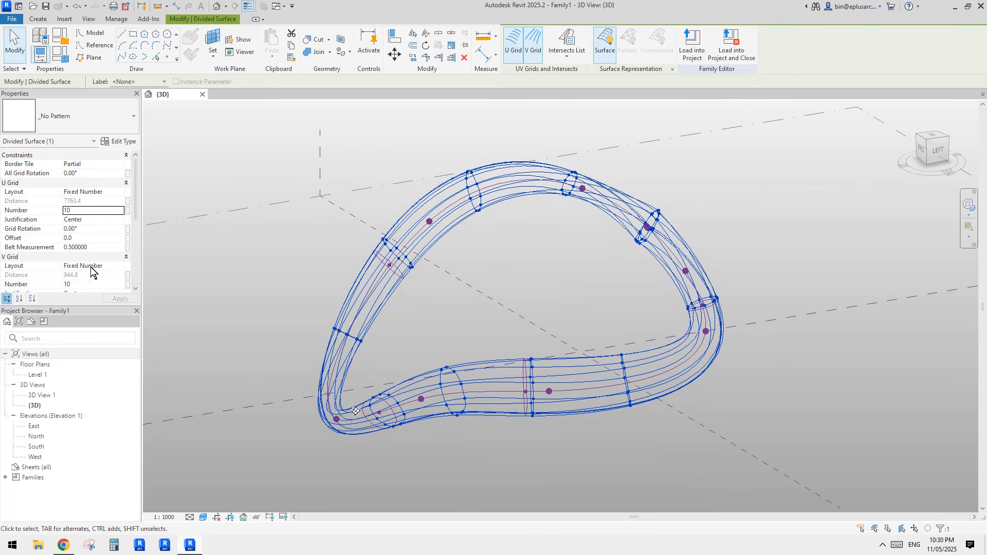
pyautogui.click(88, 284)
pyautogui.write('20')
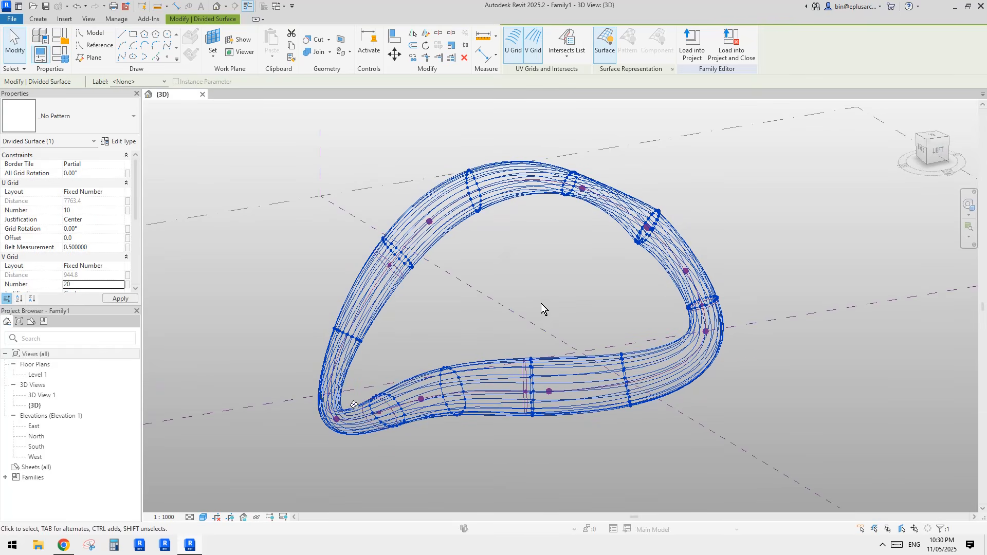
pyautogui.keyDown('shift'); pyautogui.moveTo(575, 308); pyautogui.dragTo(409, 425, button='middle'); pyautogui.keyUp('shift')
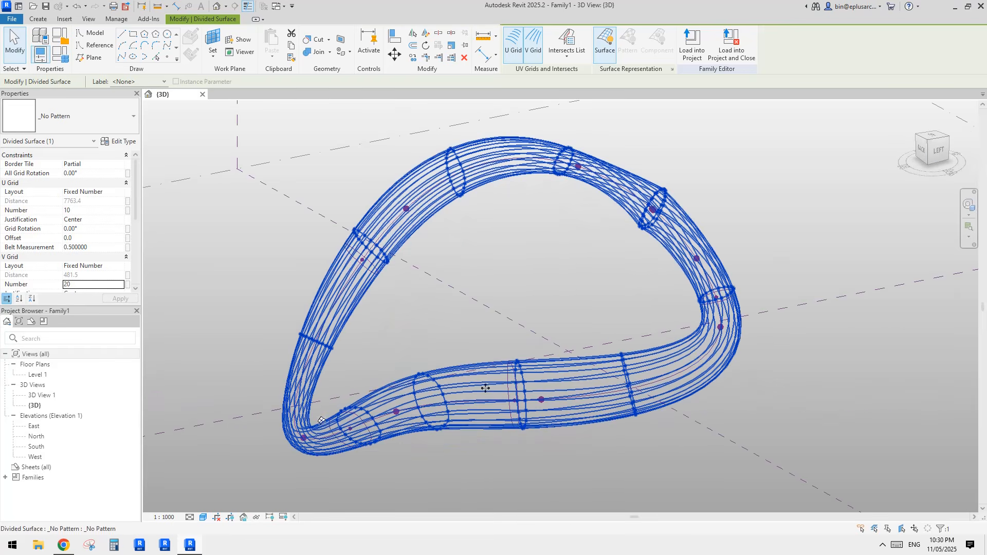
pyautogui.keyDown('shift'); pyautogui.moveTo(485, 389); pyautogui.dragTo(477, 392, button='middle'); pyautogui.keyUp('shift')
pyautogui.scroll(2, 559, 287)
pyautogui.click(558, 281)
pyautogui.moveTo(560, 291); pyautogui.dragTo(596, 263, button='middle')
pyautogui.scroll(-1, 566, 277)
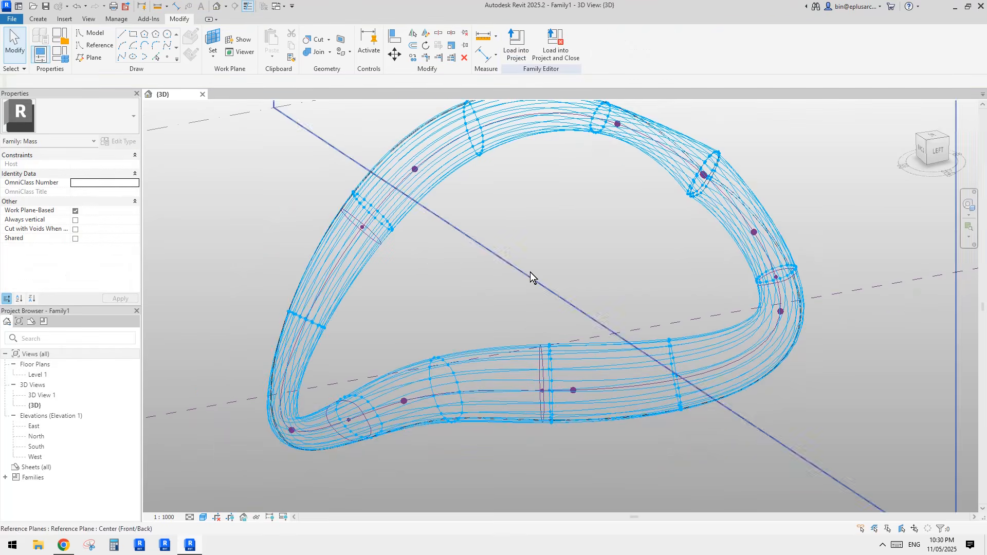
pyautogui.keyDown('shift'); pyautogui.moveTo(522, 254); pyautogui.dragTo(535, 265, button='middle'); pyautogui.keyUp('shift')
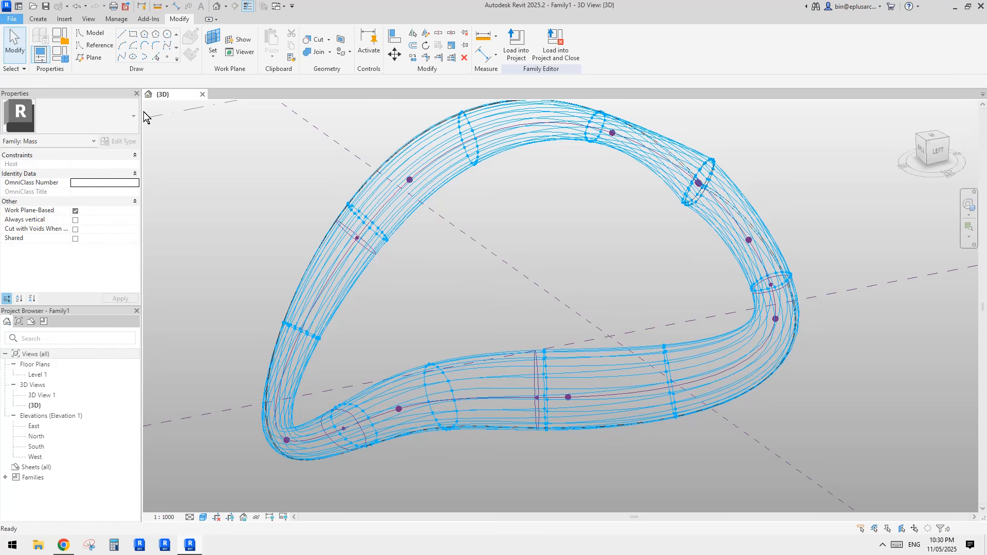
# Create a new family from the Metric Generic Model Adaptive template.
pyautogui.hotkey('alt', 'f')
pyautogui.moveTo(63, 60)
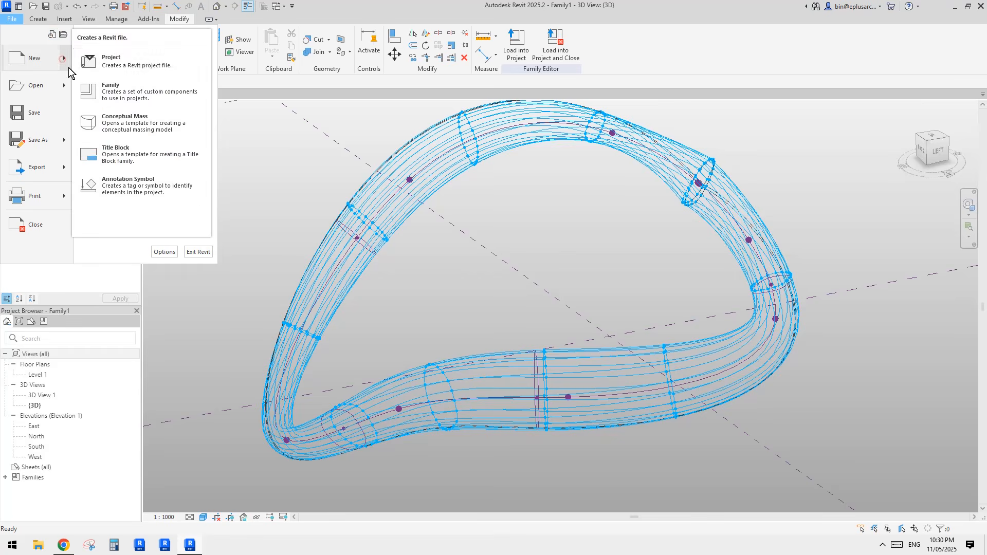
pyautogui.click(135, 94)
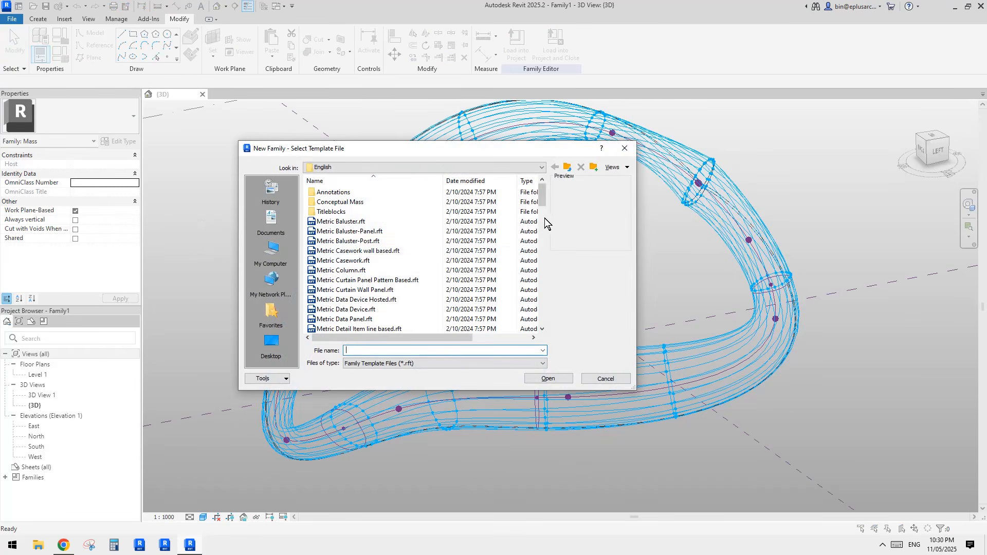
pyautogui.click(545, 218)
pyautogui.moveTo(506, 147); pyautogui.dragTo(514, 152)
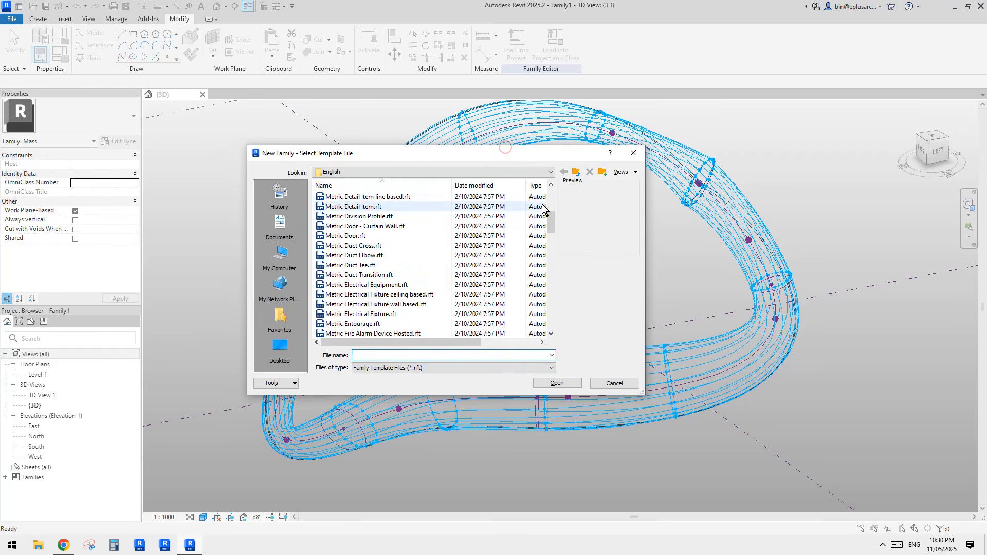
pyautogui.moveTo(551, 218); pyautogui.dragTo(553, 242)
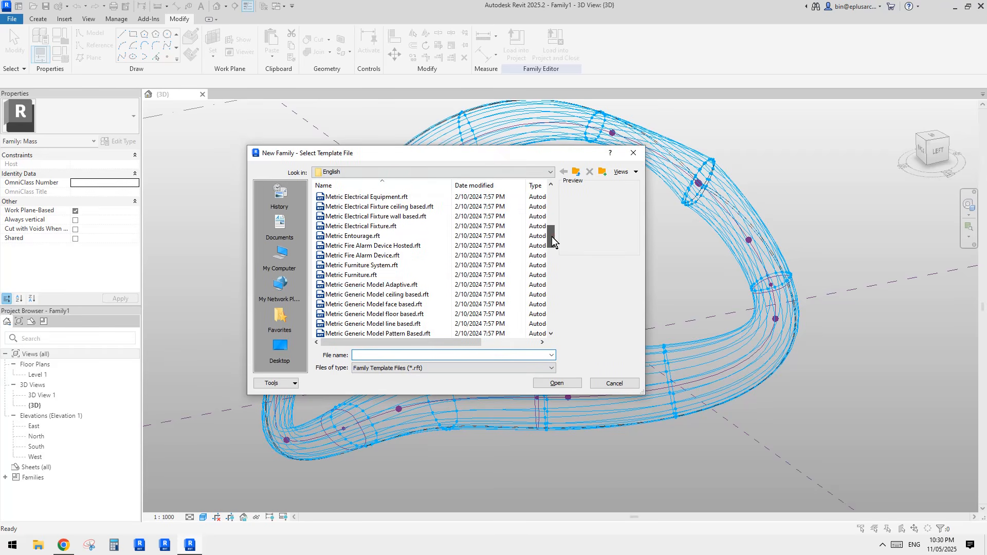
pyautogui.doubleClick(409, 285)
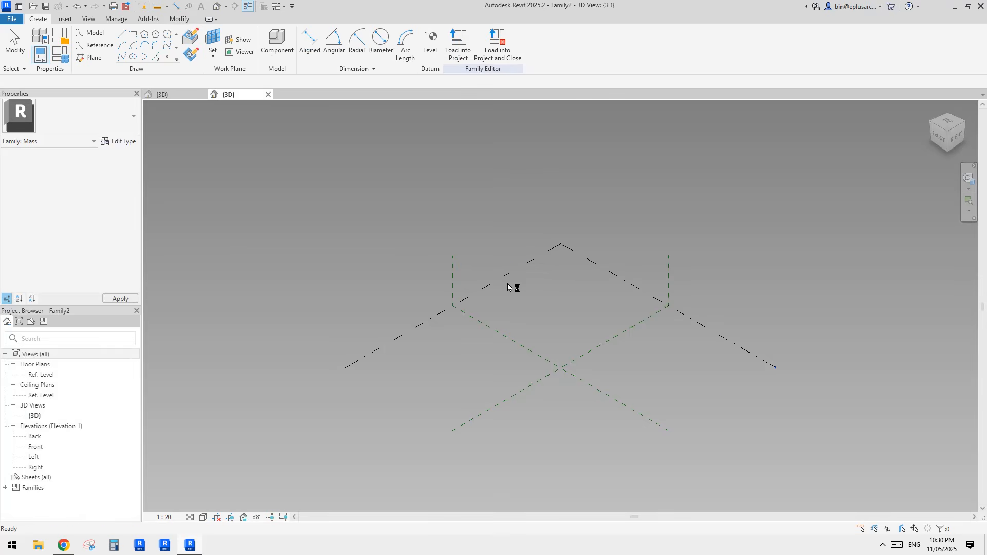
# Place ten reference points in a diagonal row on the Ref. Level plane.
pyautogui.click(167, 57)
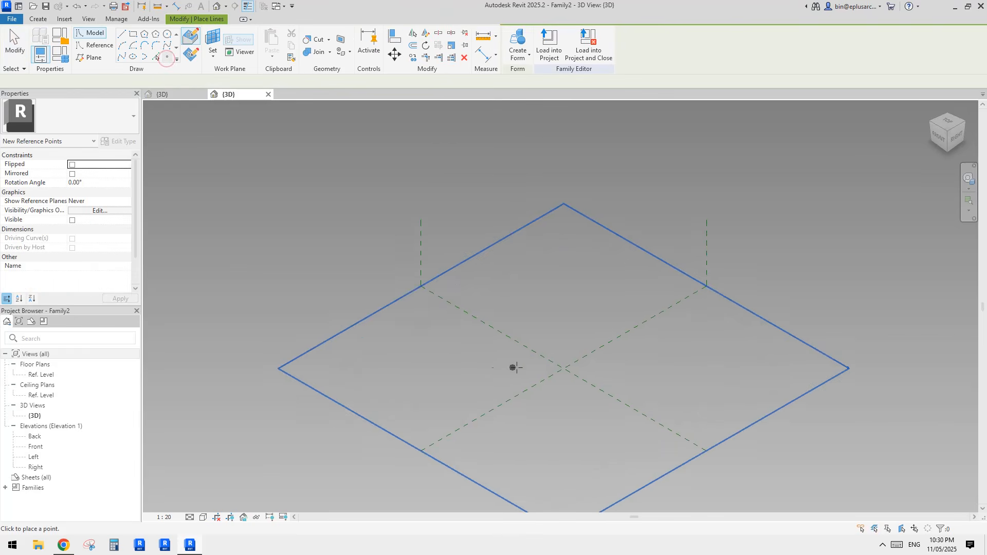
pyautogui.click(461, 384)
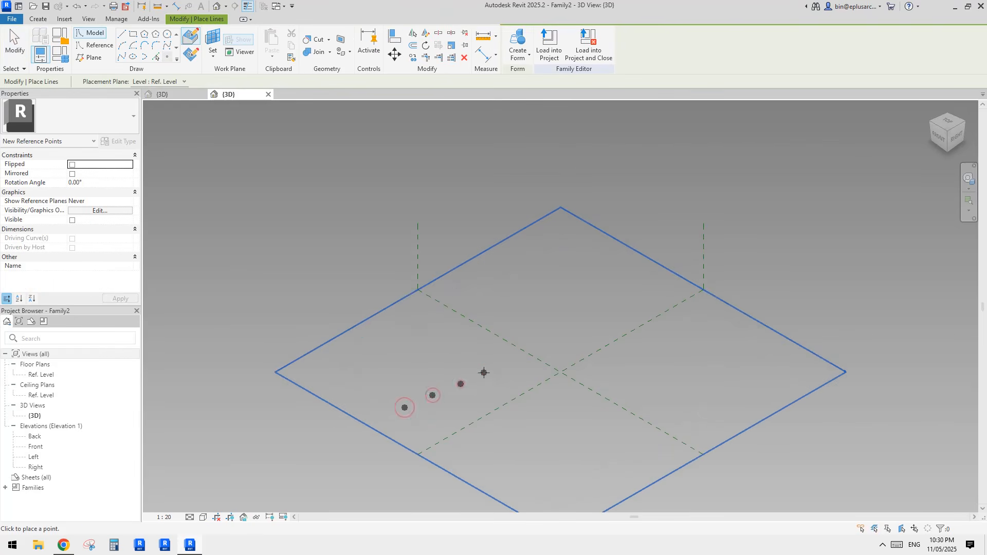
pyautogui.click(485, 373)
pyautogui.click(507, 364)
pyautogui.click(534, 348)
pyautogui.click(557, 339)
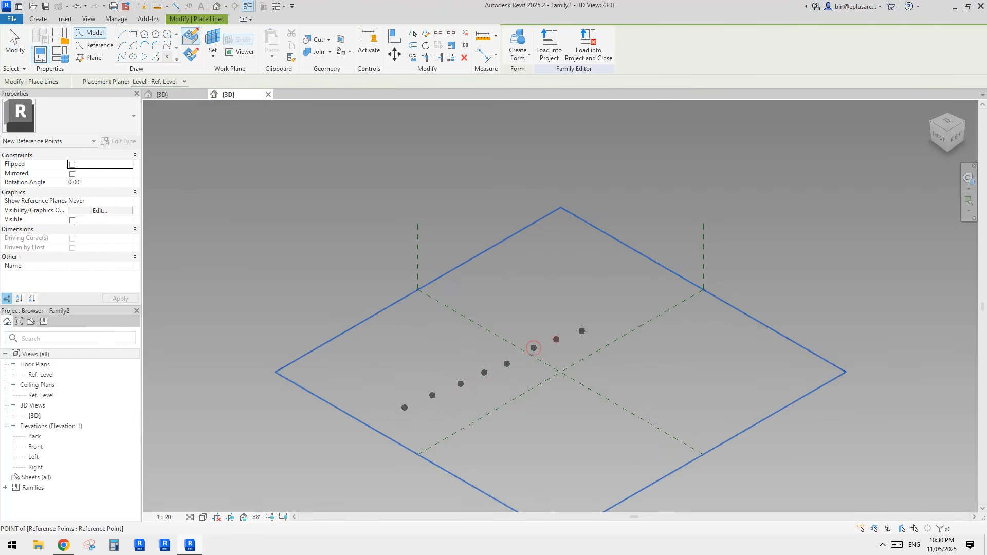
pyautogui.click(629, 315)
pyautogui.press('Escape')
pyautogui.press('Escape')
# Make all ten reference points adaptive.
pyautogui.moveTo(301, 255); pyautogui.dragTo(727, 480)
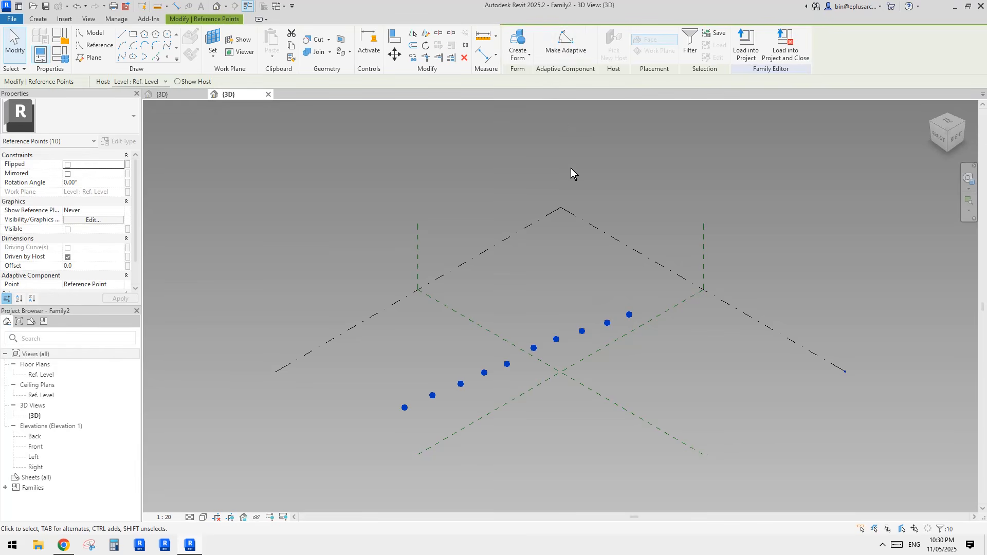
pyautogui.click(566, 42)
pyautogui.scroll(3, 535, 355)
pyautogui.moveTo(372, 295); pyautogui.dragTo(409, 216, button='middle')
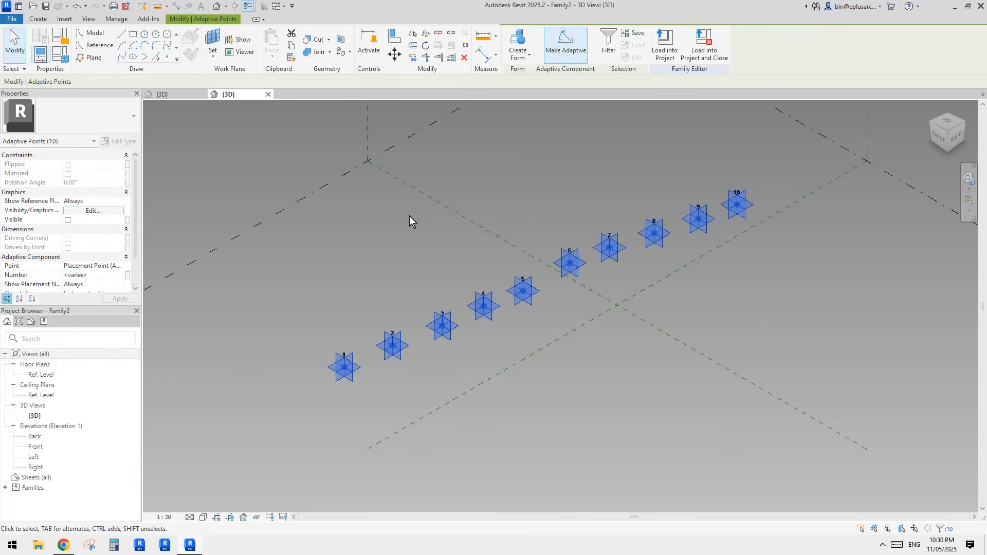
# Connect the ten adaptive points with a spline through points and convert it to a reference line.
pyautogui.click(121, 57)
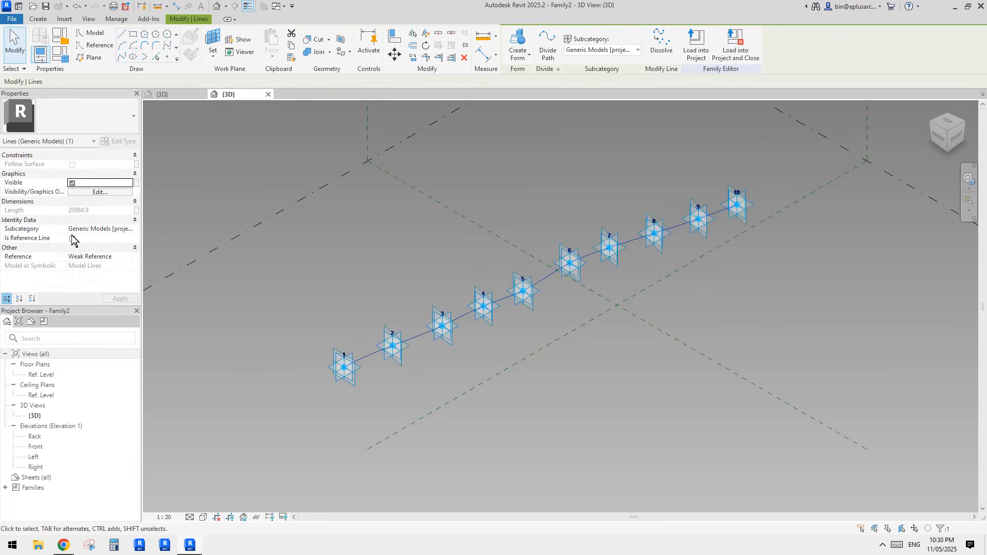
pyautogui.click(72, 238)
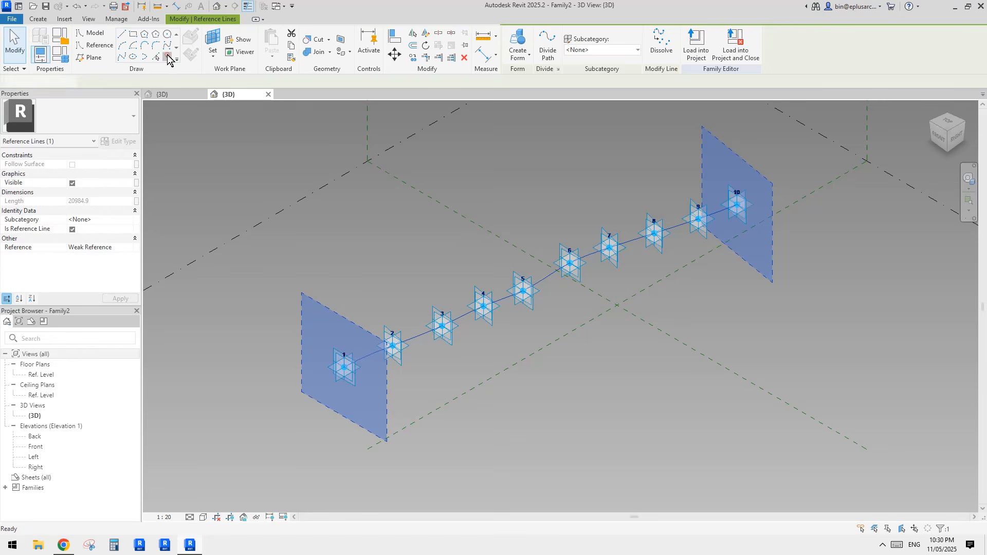
# Start placing a reference point hosted on the reference spline, between adaptive points 1 and 2.
pyautogui.click(169, 57)
pyautogui.click(190, 39)
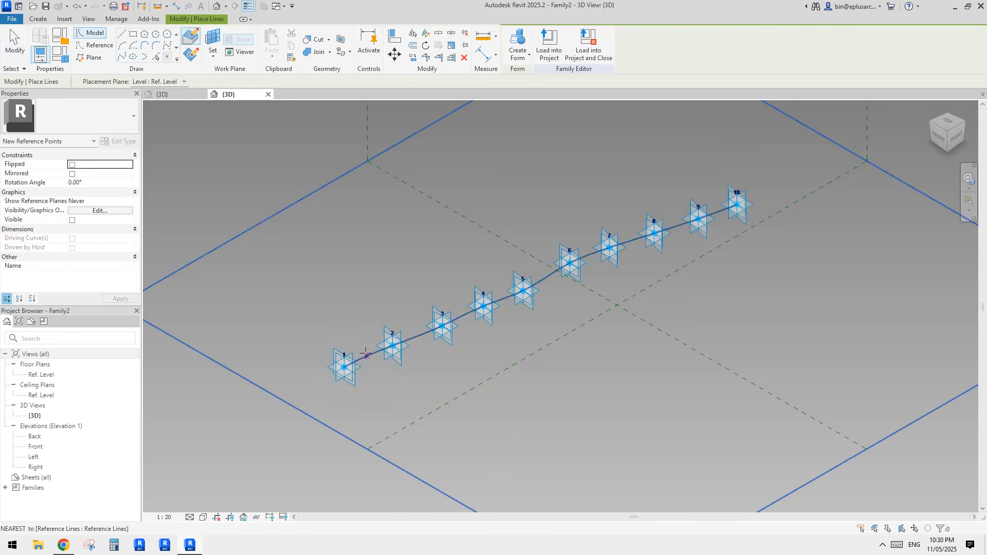
# Sketch a circular reference line with a radius of about 300 mm, centred on the hosted point between points 1 and 2, on that point's plane.
pyautogui.click(85, 47)
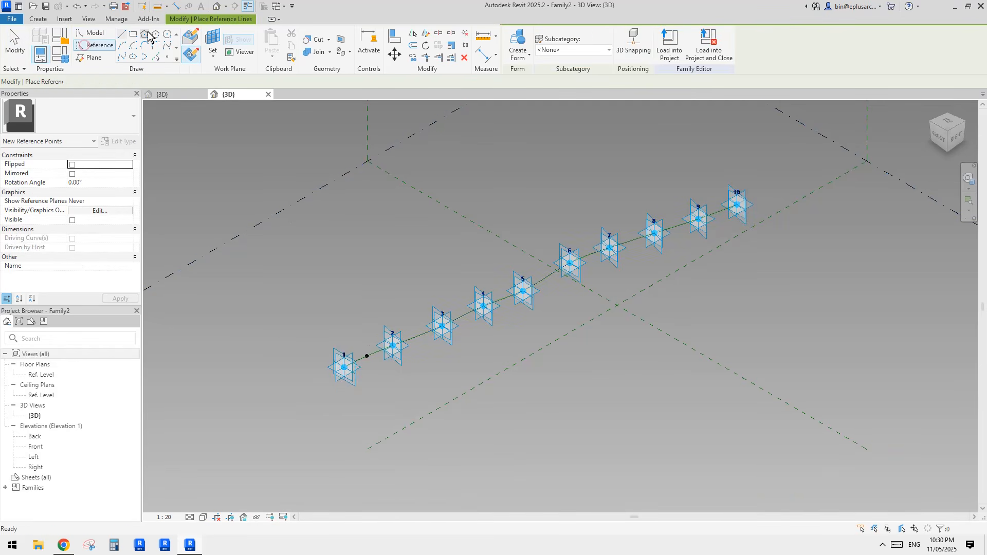
pyautogui.click(191, 52)
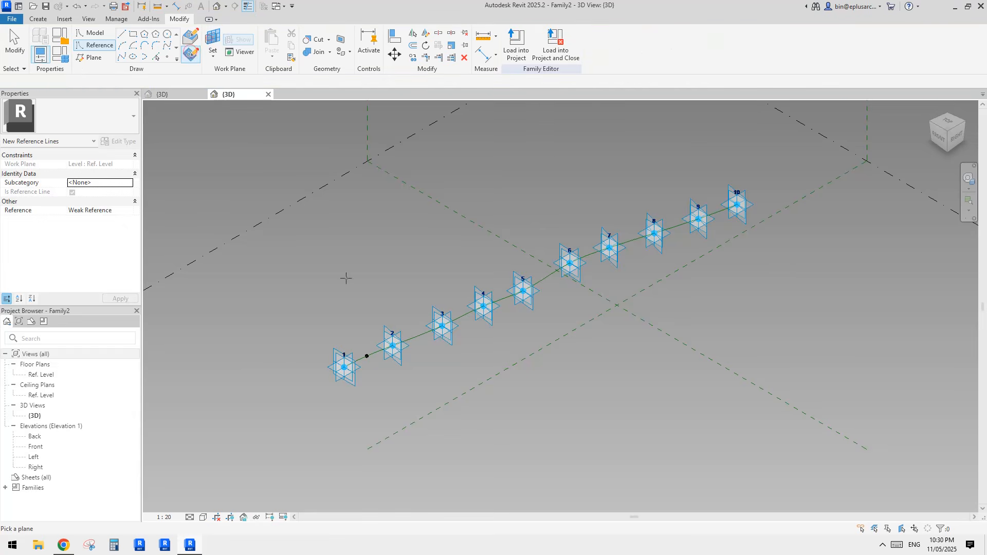
pyautogui.scroll(3, 360, 354)
pyautogui.click(341, 327)
pyautogui.scroll(2, 340, 327)
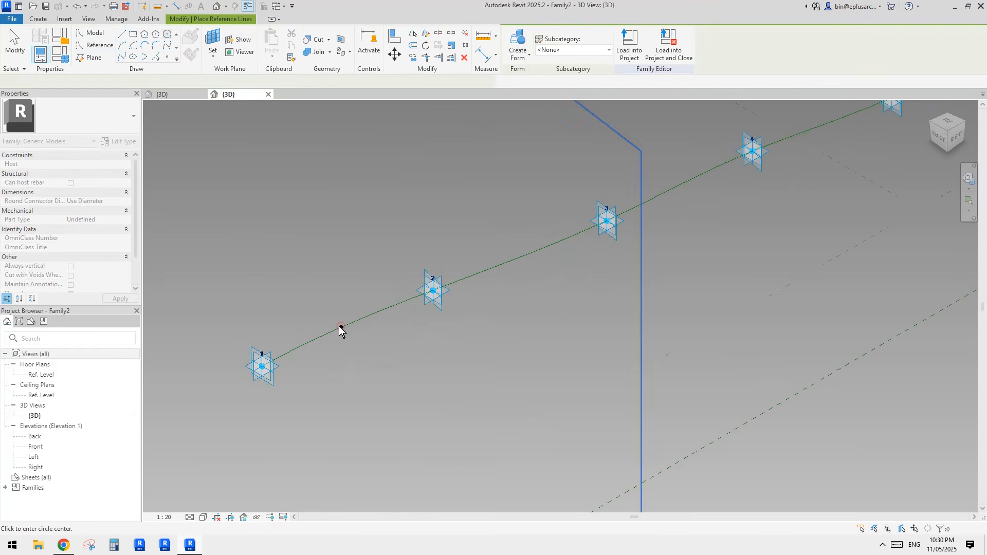
pyautogui.click(341, 327)
pyautogui.click(355, 322)
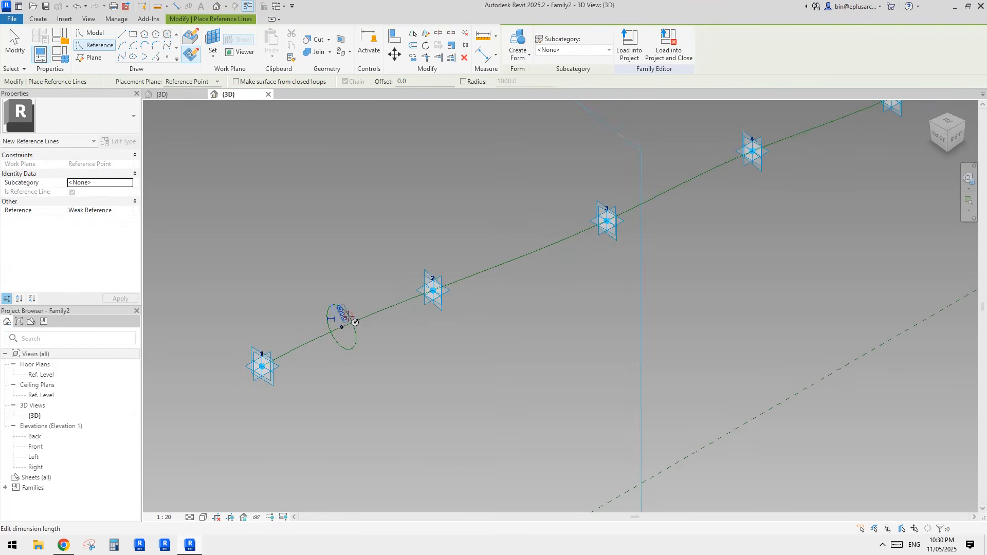
pyautogui.press('Escape')
pyautogui.press('Escape')
pyautogui.scroll(2, 351, 324)
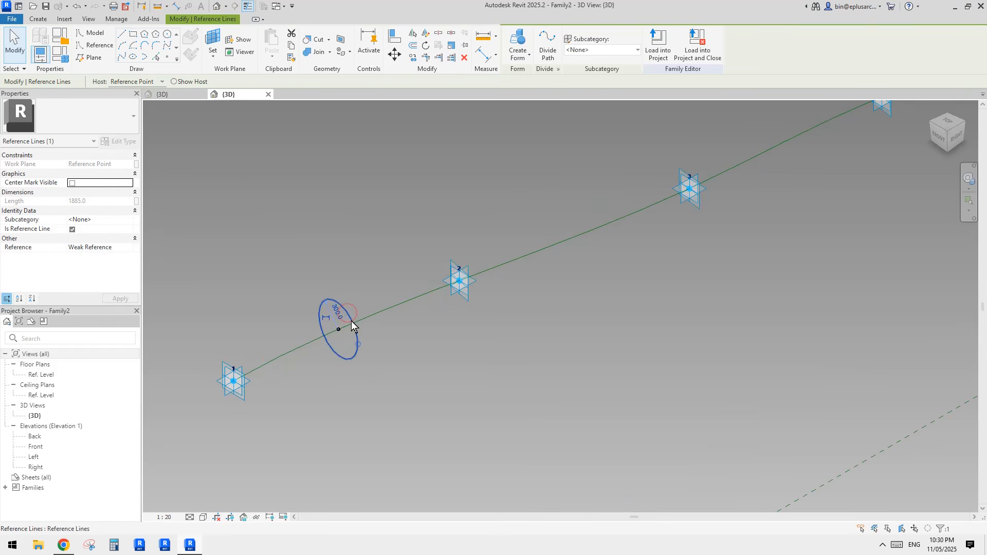
# Set the reference circle's radius to 50 mm.
pyautogui.click(338, 312)
pyautogui.write('50')
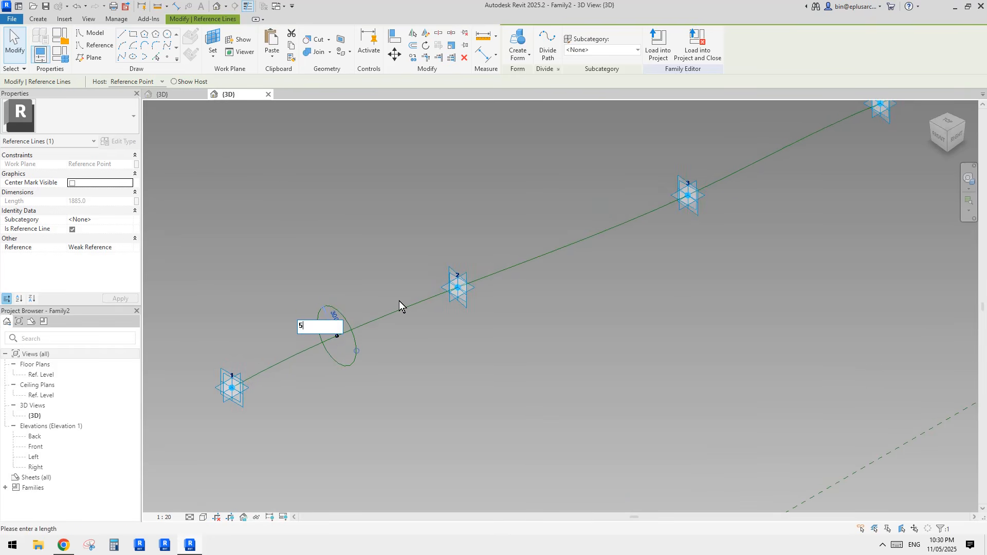
pyautogui.click(412, 269)
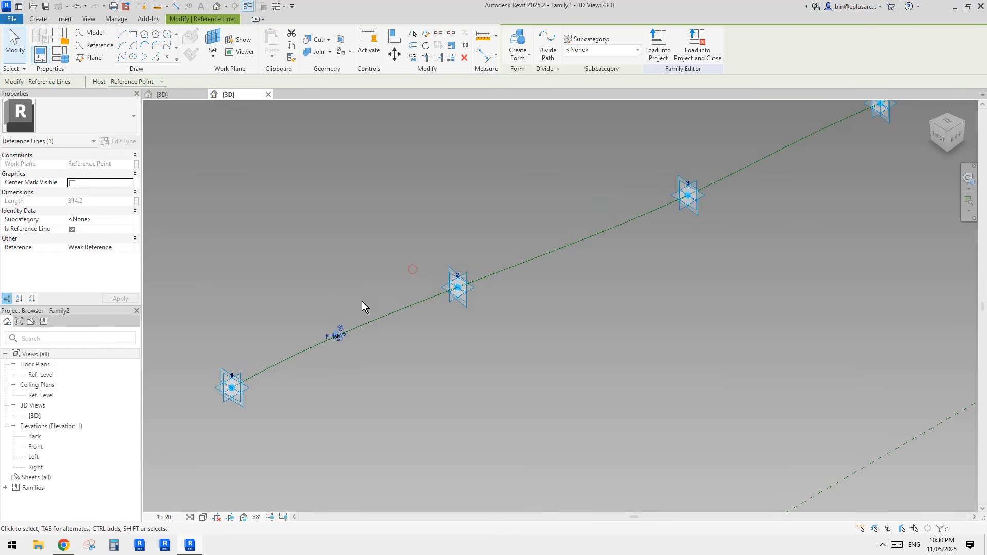
pyautogui.click(337, 336)
pyautogui.scroll(3, 332, 344)
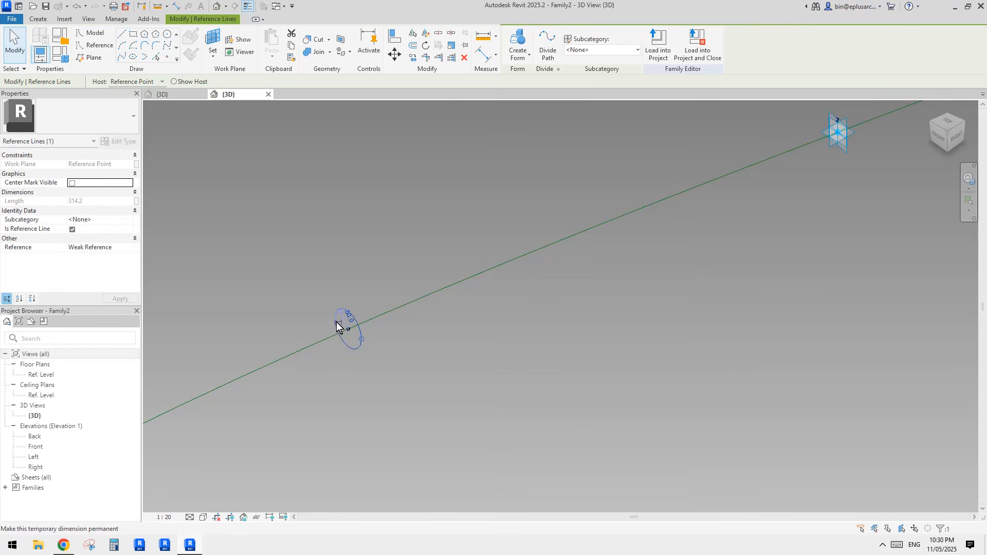
# Make the circle's temporary radius dimension permanent and label it with a new family type parameter named r.
pyautogui.press('Escape')
pyautogui.click(351, 313)
pyautogui.click(342, 326)
pyautogui.click(337, 291)
pyautogui.scroll(-2, 340, 288)
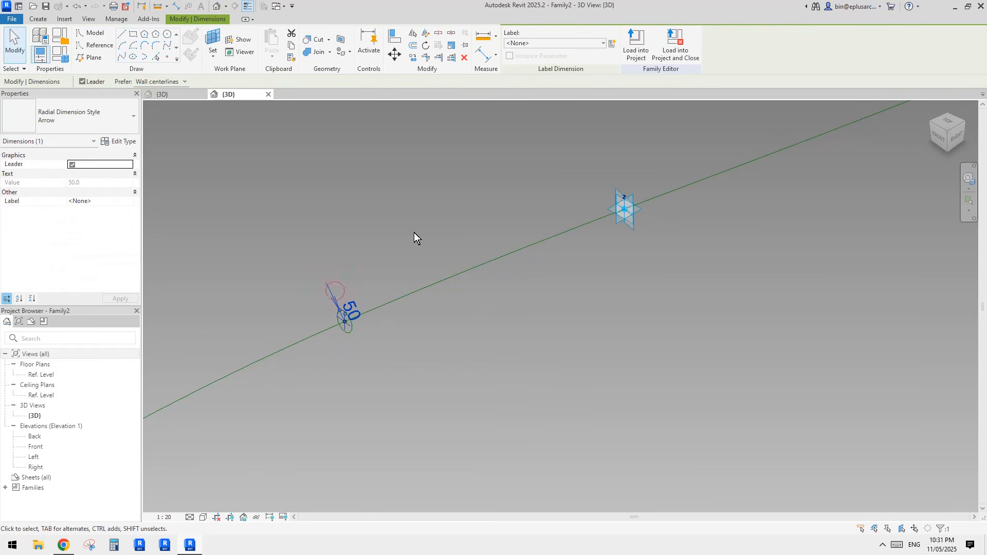
pyautogui.click(613, 44)
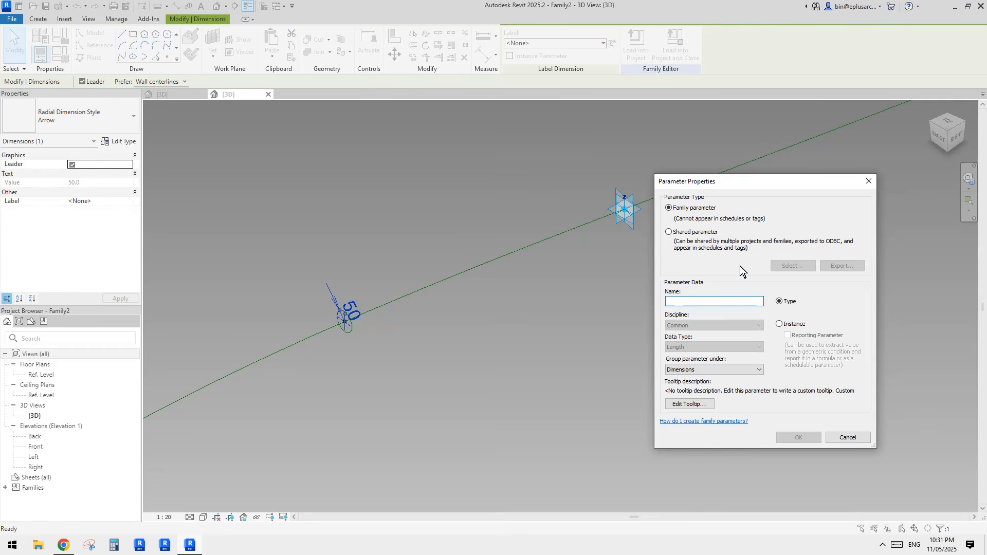
pyautogui.write('r')
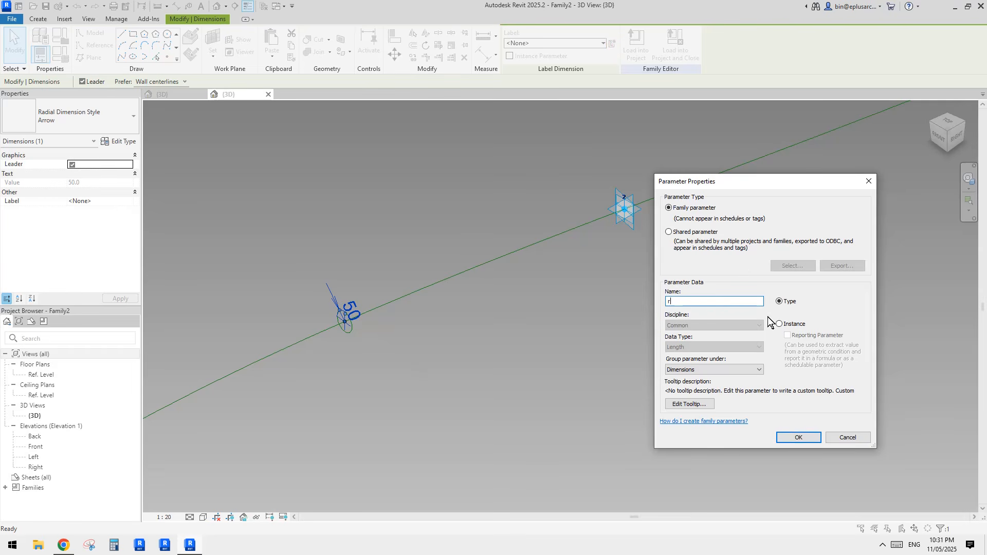
pyautogui.click(799, 438)
pyautogui.scroll(-2, 462, 298)
pyautogui.press('Escape')
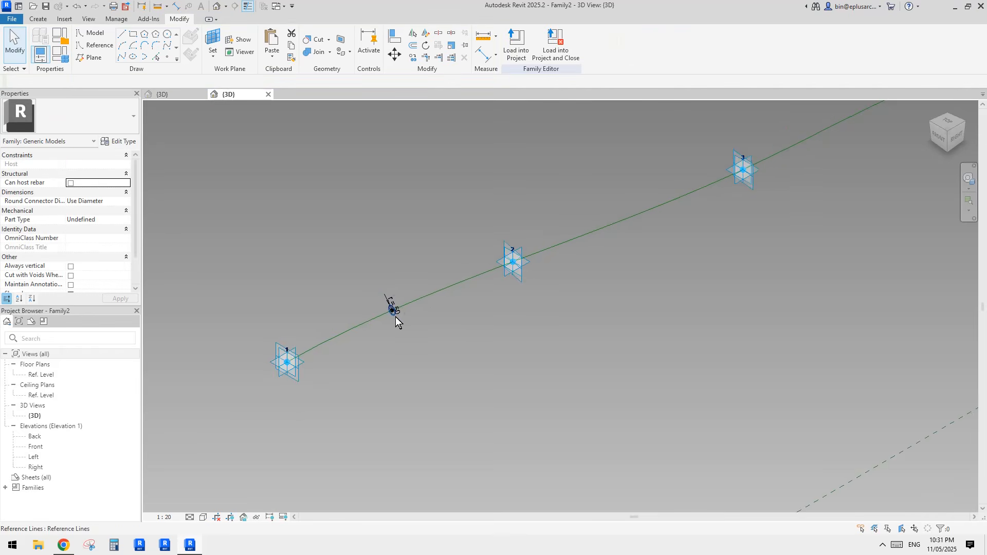
# Copy the dimensioned circle with its reference point and rehost the copy on the spline between the first circle and point 2.
pyautogui.scroll(2, 395, 316)
pyautogui.click(392, 316)
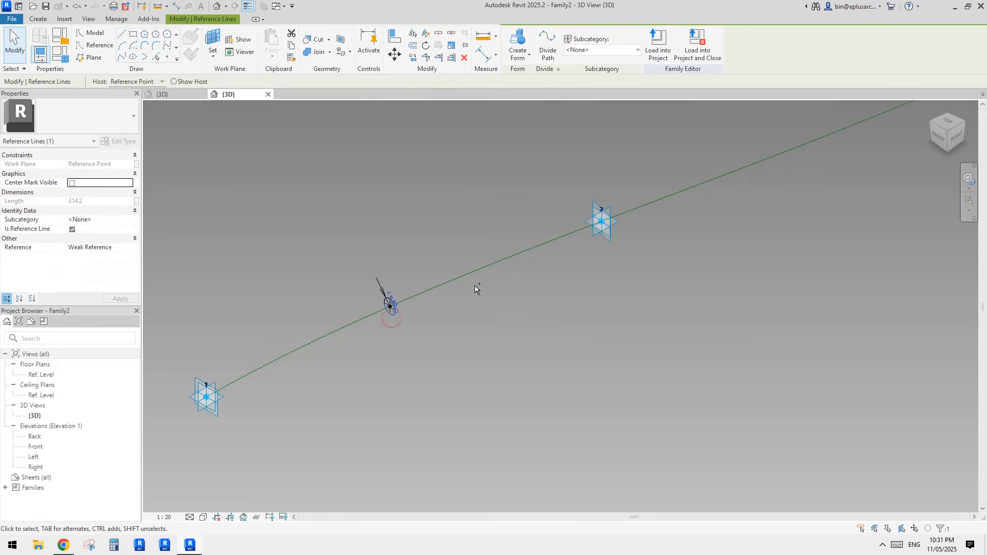
pyautogui.click(332, 257)
pyautogui.moveTo(332, 257); pyautogui.dragTo(447, 357)
pyautogui.press('c')
pyautogui.press('o')
pyautogui.click(447, 314)
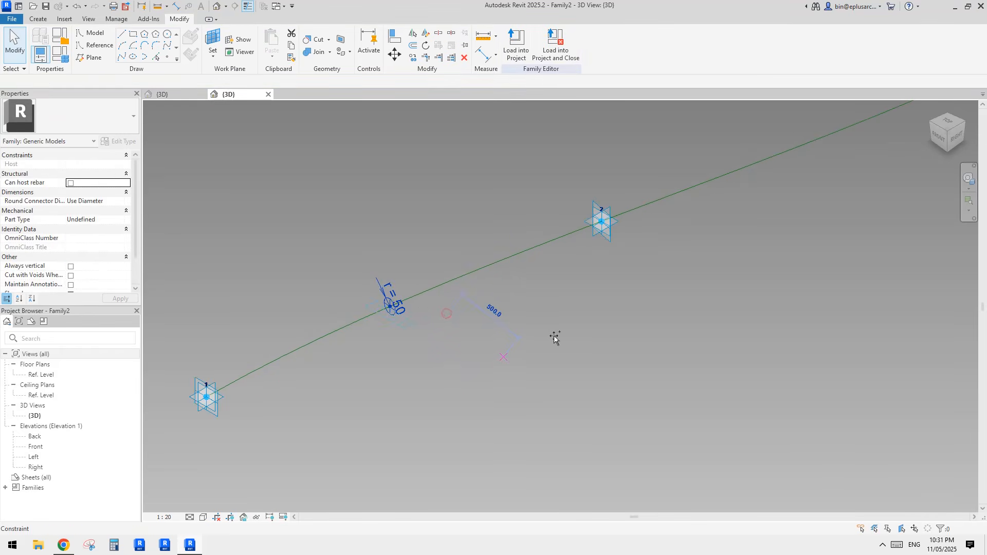
pyautogui.click(564, 338)
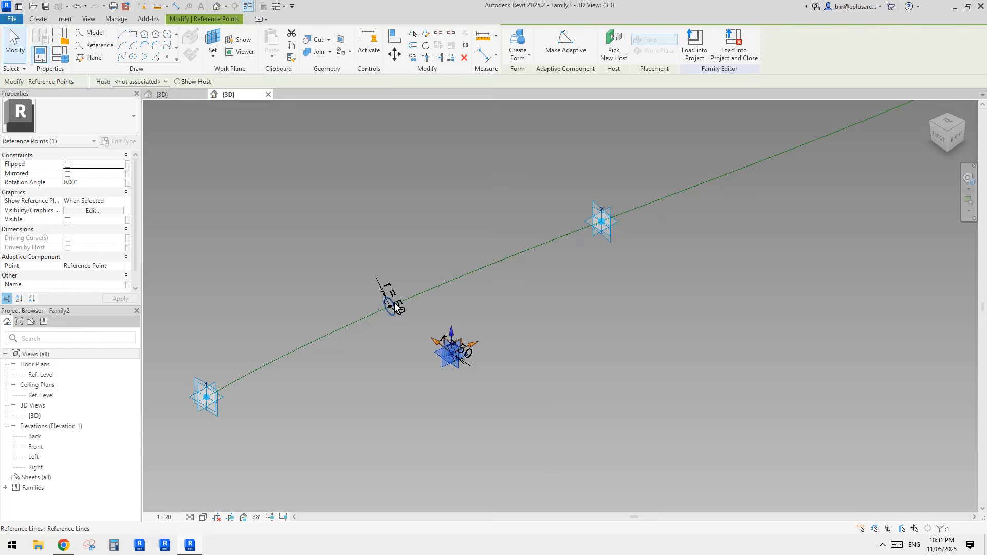
pyautogui.moveTo(525, 280); pyautogui.dragTo(538, 277, button='middle')
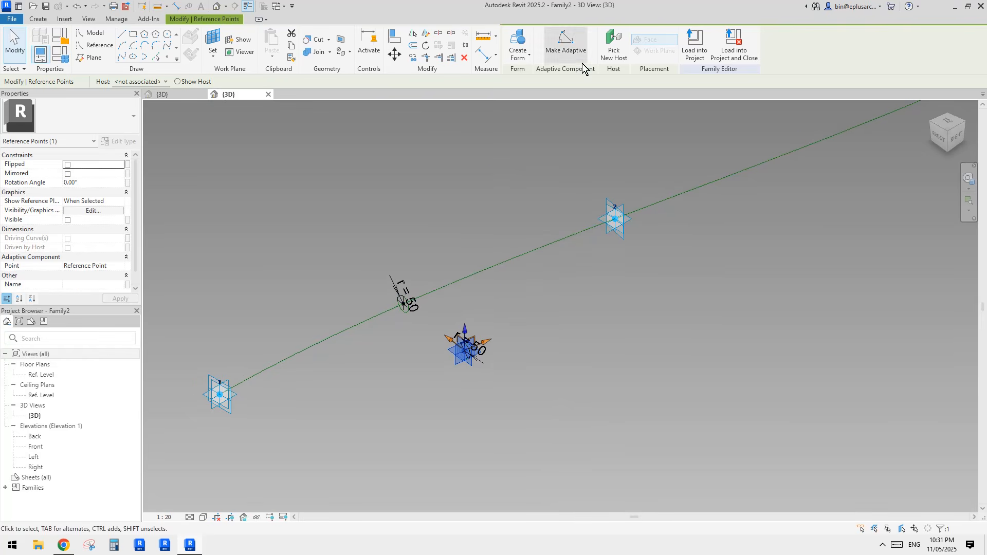
pyautogui.click(514, 255)
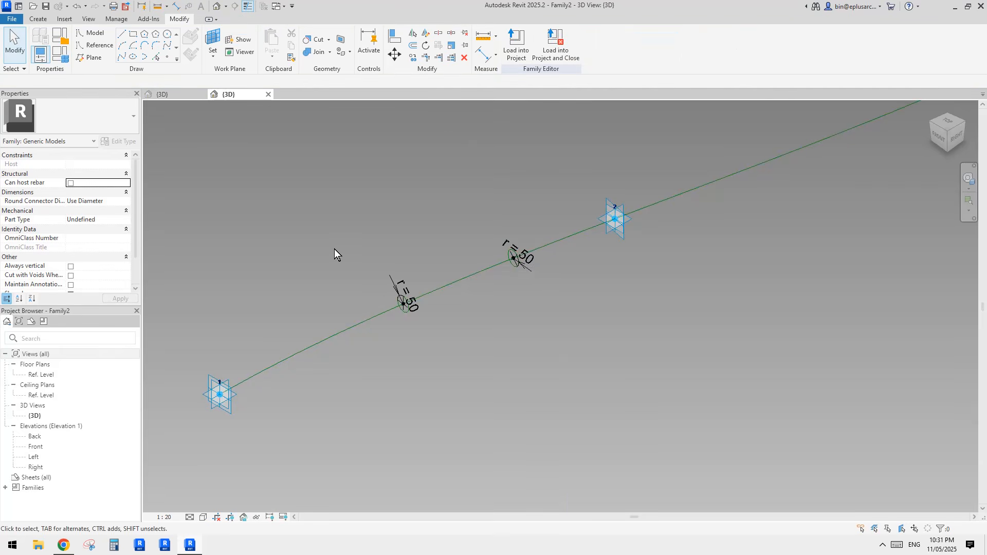
# Create a solid form from the two reference circles and the spline path, leaving dimensions and reference points out of the selection.
pyautogui.moveTo(335, 254); pyautogui.dragTo(423, 333)
pyautogui.keyDown('ctrl'); pyautogui.moveTo(472, 215); pyautogui.dragTo(547, 293); pyautogui.keyUp('ctrl')
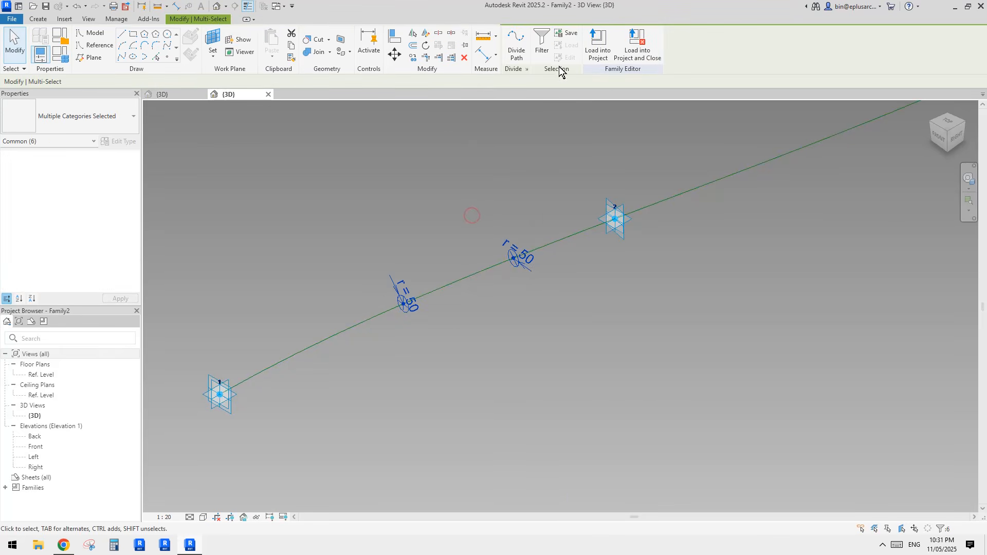
pyautogui.click(544, 44)
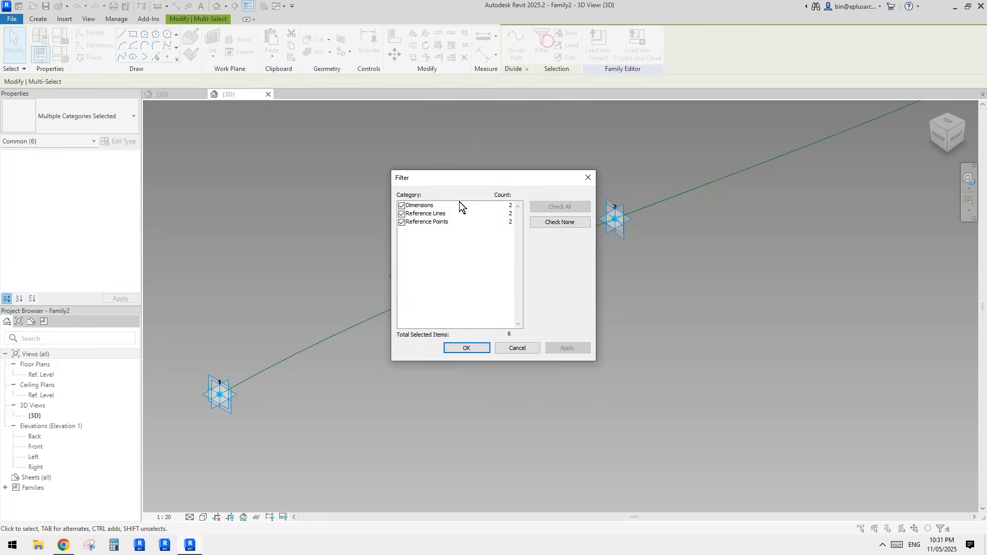
pyautogui.click(402, 206)
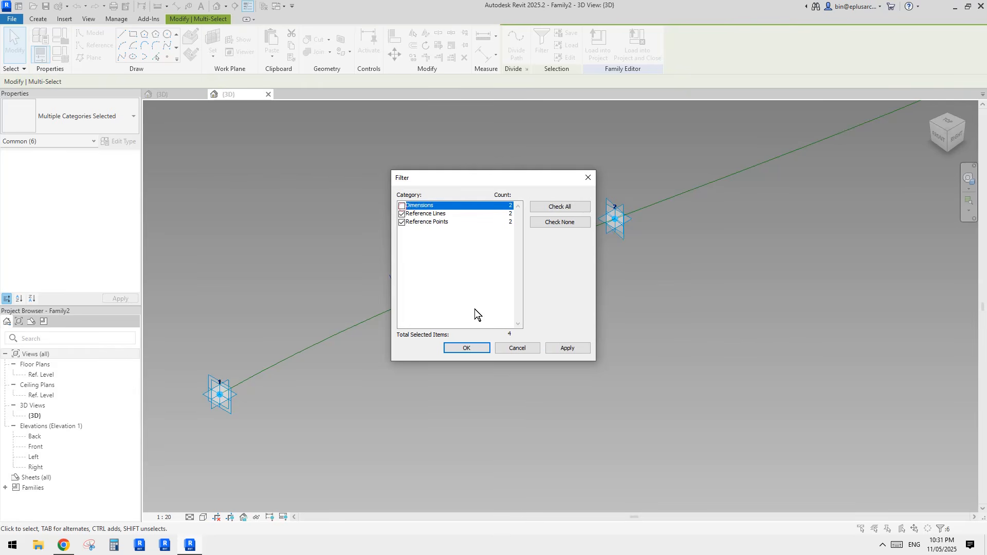
pyautogui.click(402, 222)
pyautogui.click(478, 348)
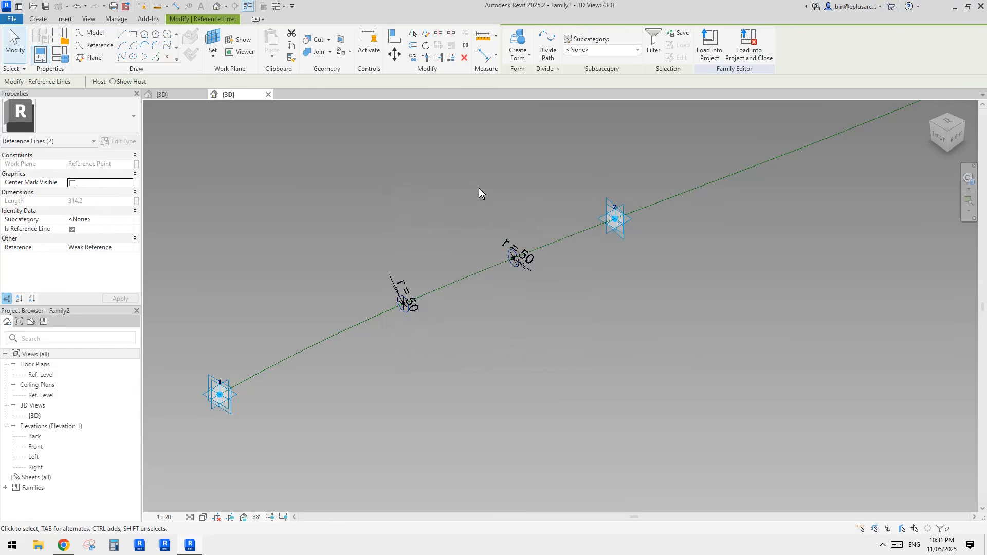
pyautogui.keyDown('ctrl'); pyautogui.click(471, 275); pyautogui.keyUp('ctrl')
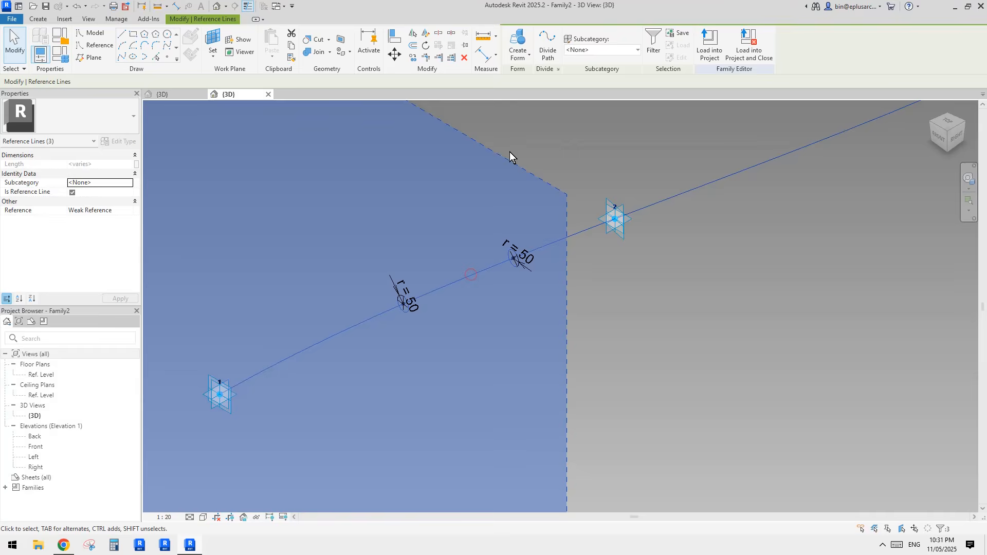
pyautogui.click(521, 41)
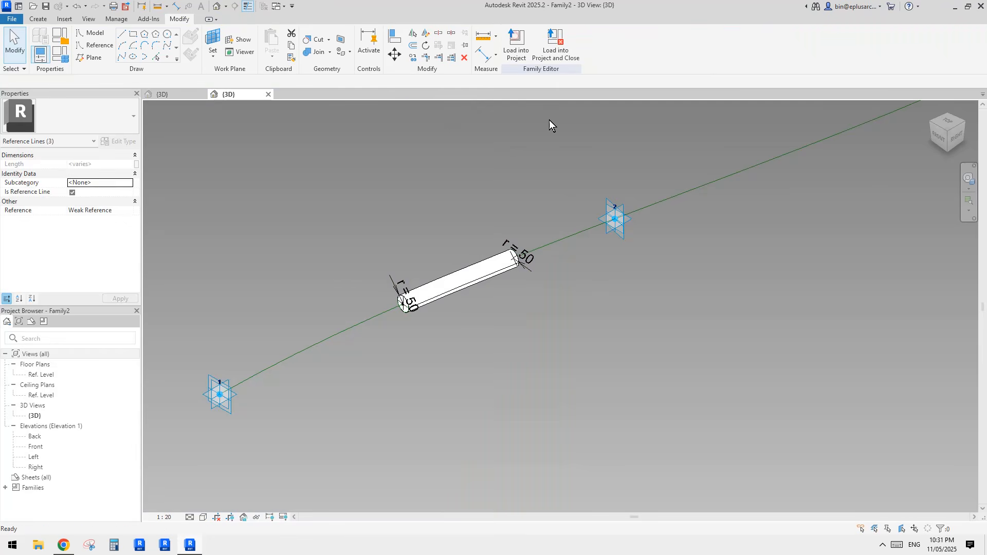
# Set the Normalized Curve Parameter of the first circle's host point to 0 and that of the second circle's host point to 1.
pyautogui.click(406, 312)
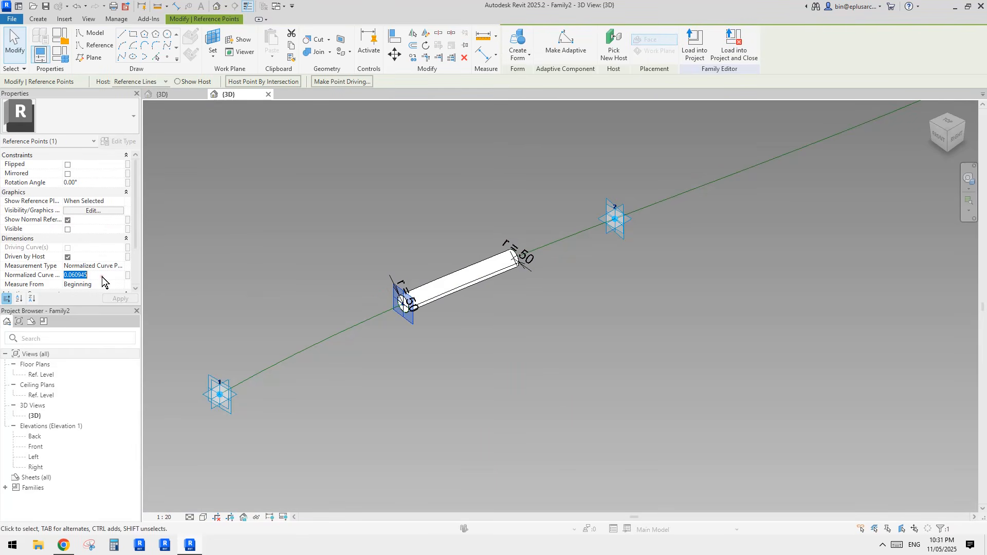
pyautogui.write('0000')
pyautogui.moveTo(472, 226); pyautogui.dragTo(532, 276)
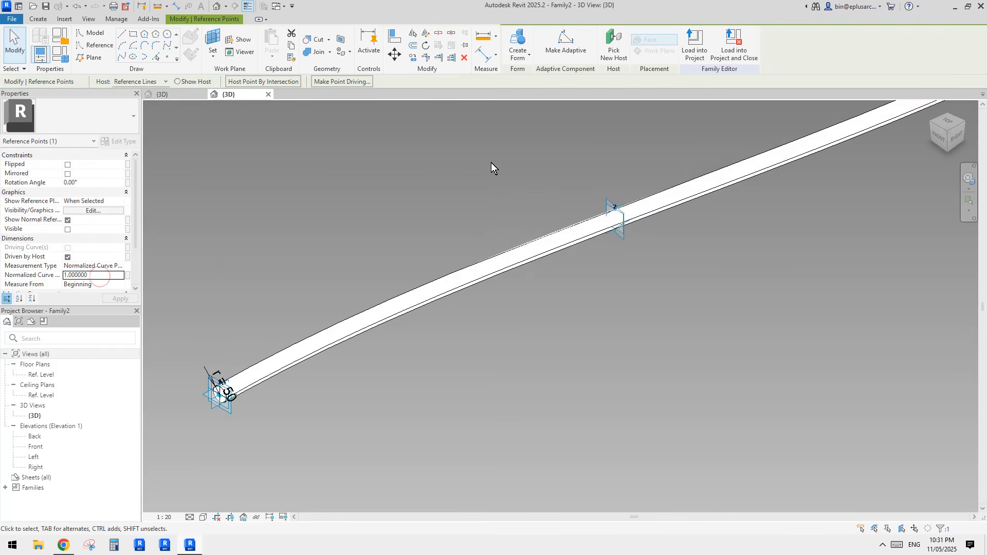
pyautogui.scroll(-8, 604, 164)
pyautogui.moveTo(629, 198); pyautogui.dragTo(446, 348, button='middle')
pyautogui.moveTo(604, 247); pyautogui.dragTo(502, 310, button='middle')
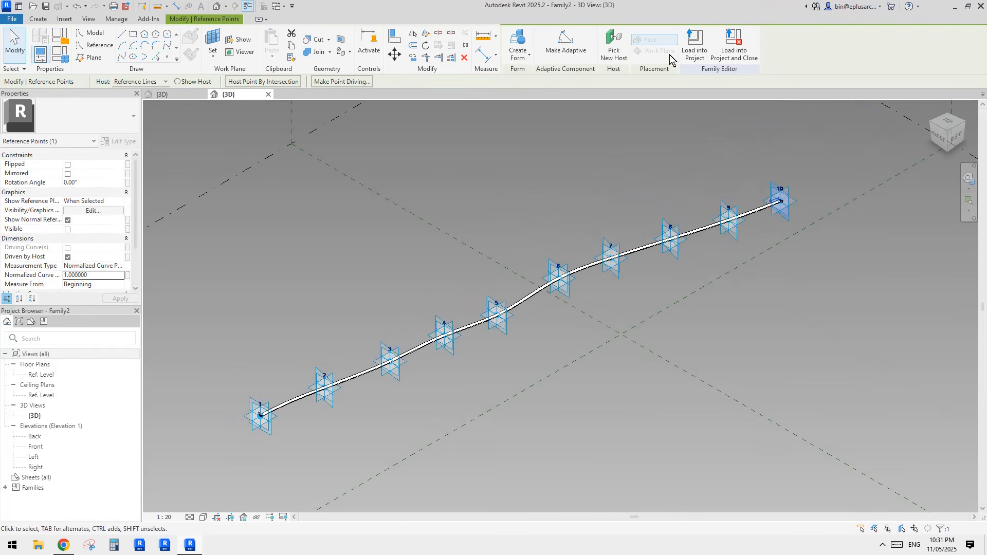
# Load the tube family into Family1 and place its first adaptive point on a divided-surface node beside the blue reference plane.
pyautogui.click(696, 51)
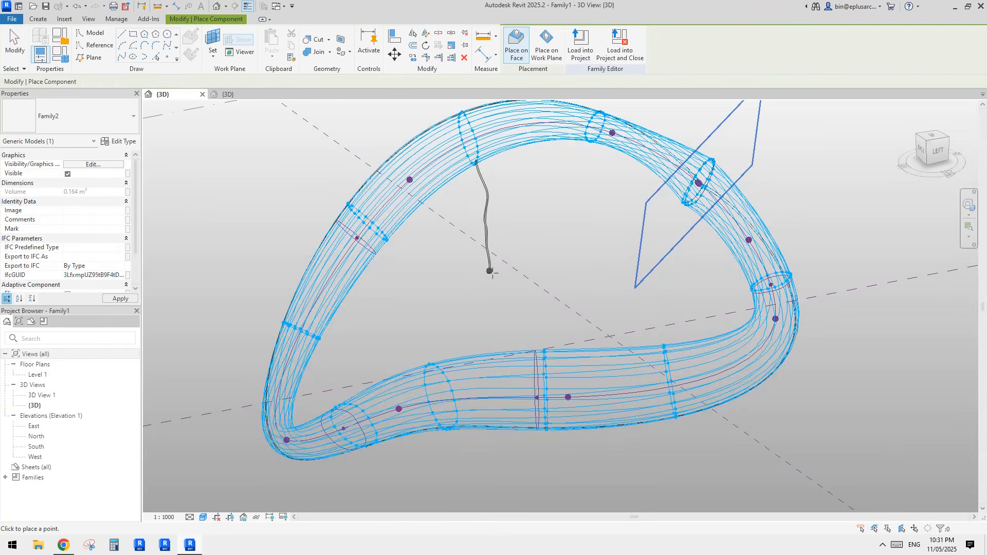
pyautogui.moveTo(610, 300); pyautogui.dragTo(635, 256, button='middle')
pyautogui.moveTo(717, 194); pyautogui.dragTo(632, 238, button='middle')
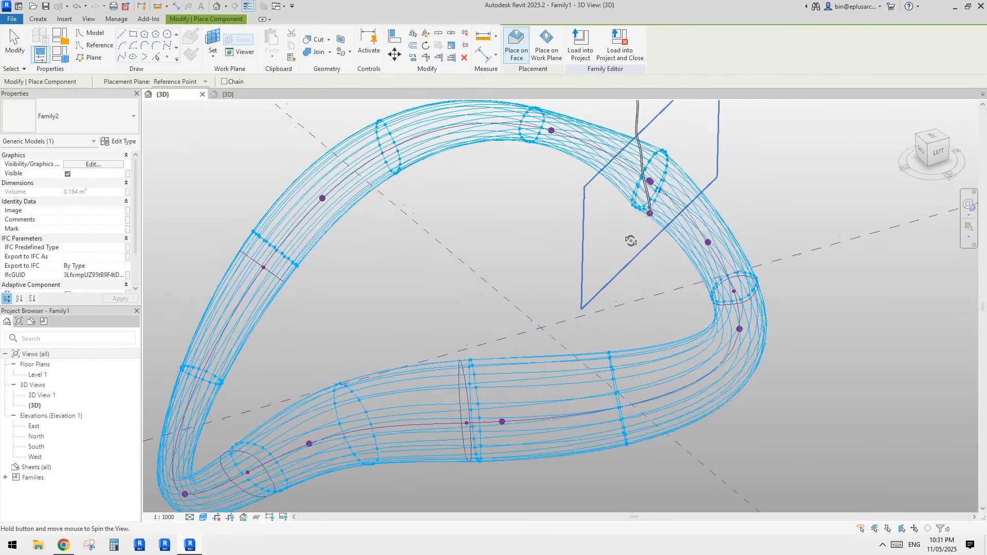
pyautogui.scroll(4, 662, 247)
pyautogui.scroll(3, 662, 247)
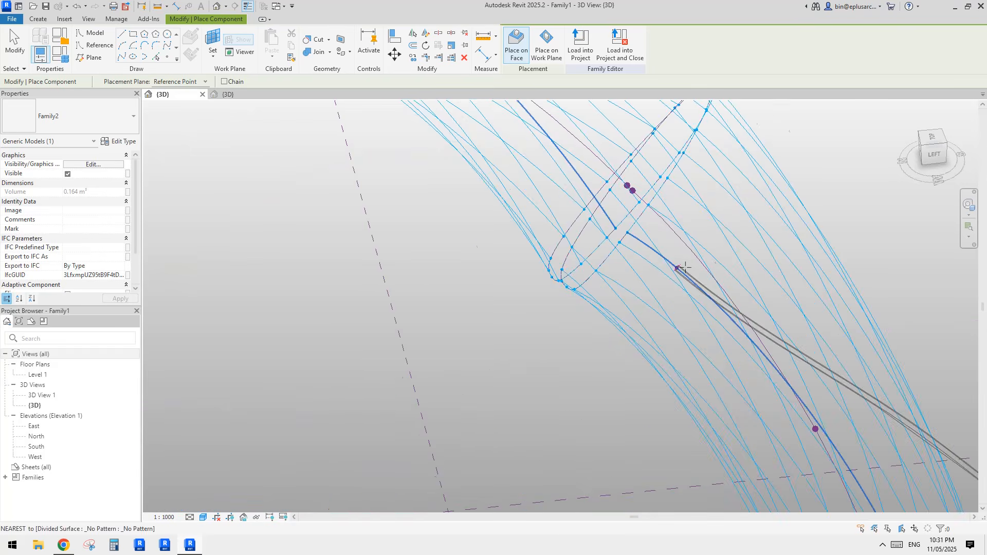
pyautogui.click(620, 243)
# Place the tube's second and third adaptive points on the next divided-surface section nodes, following the same surface line around the lower bend.
pyautogui.moveTo(788, 361); pyautogui.dragTo(669, 166, button='middle')
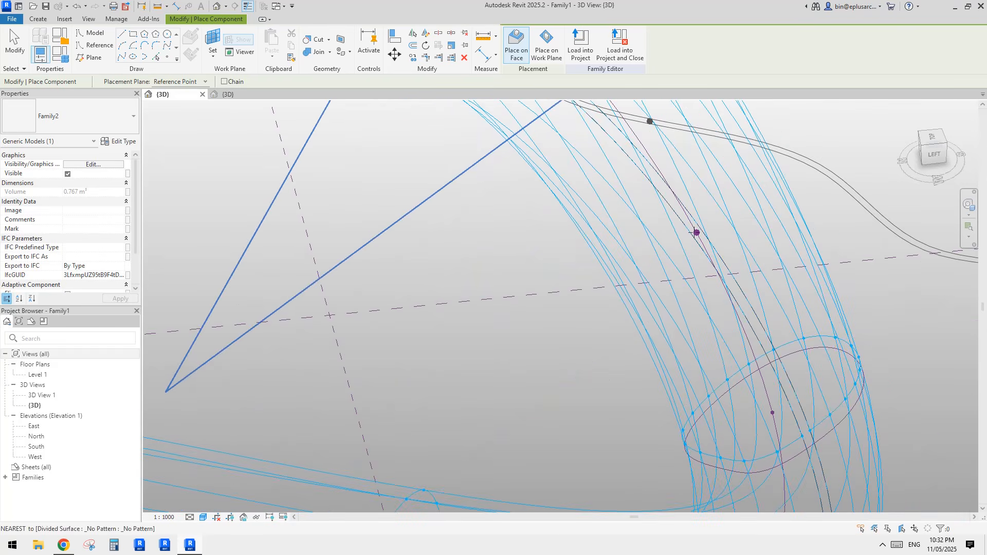
pyautogui.moveTo(780, 326); pyautogui.dragTo(740, 203, button='middle')
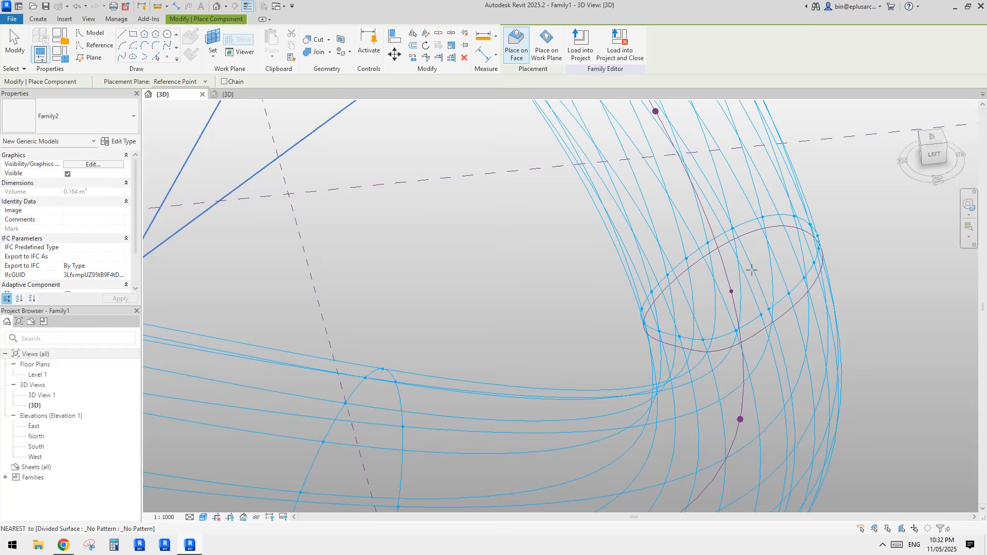
pyautogui.scroll(-2, 752, 270)
pyautogui.keyDown('shift'); pyautogui.moveTo(751, 267); pyautogui.dragTo(750, 299, button='middle'); pyautogui.keyUp('shift')
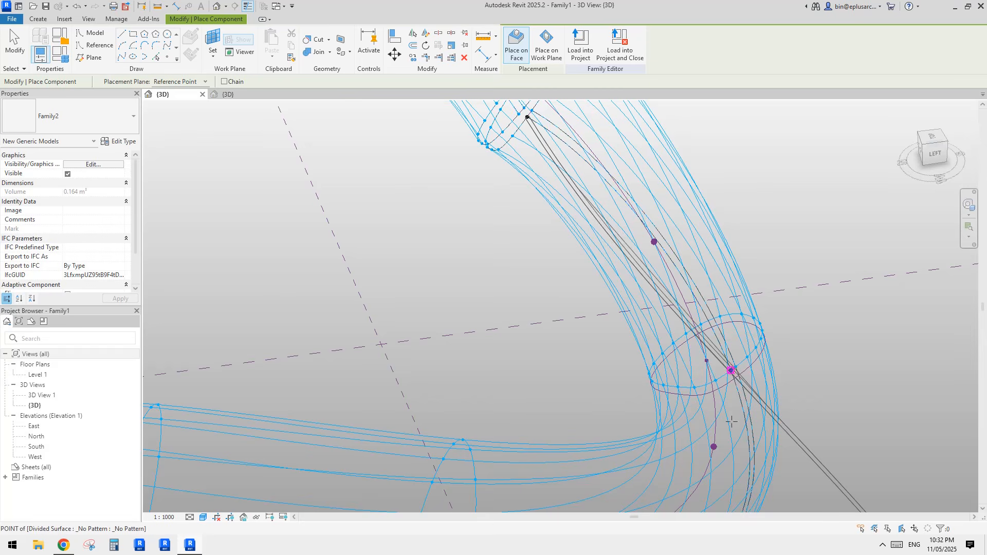
pyautogui.moveTo(731, 421); pyautogui.dragTo(761, 229, button='middle')
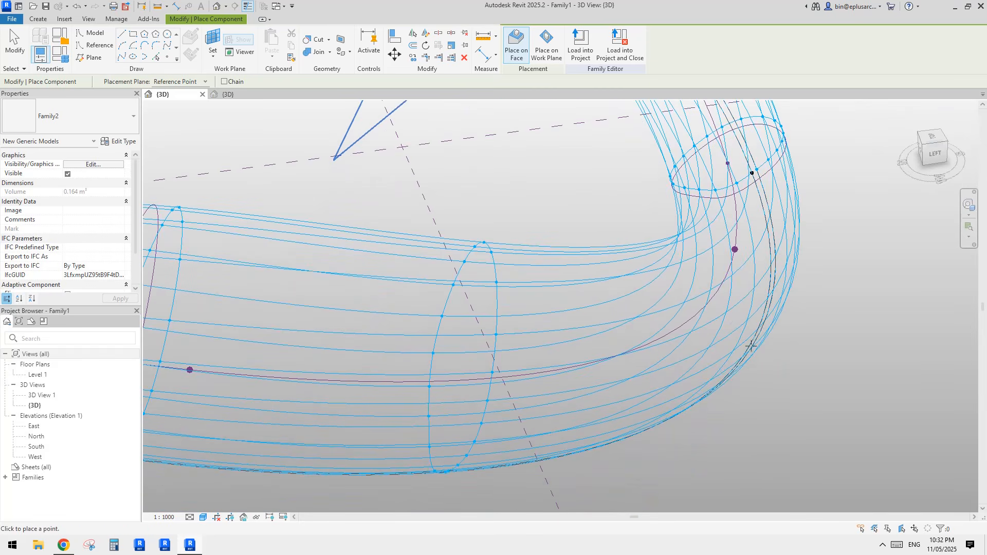
pyautogui.moveTo(592, 411); pyautogui.dragTo(824, 246, button='middle')
pyautogui.keyDown('shift'); pyautogui.moveTo(710, 286); pyautogui.dragTo(678, 300, button='middle'); pyautogui.keyUp('shift')
pyautogui.click(668, 325)
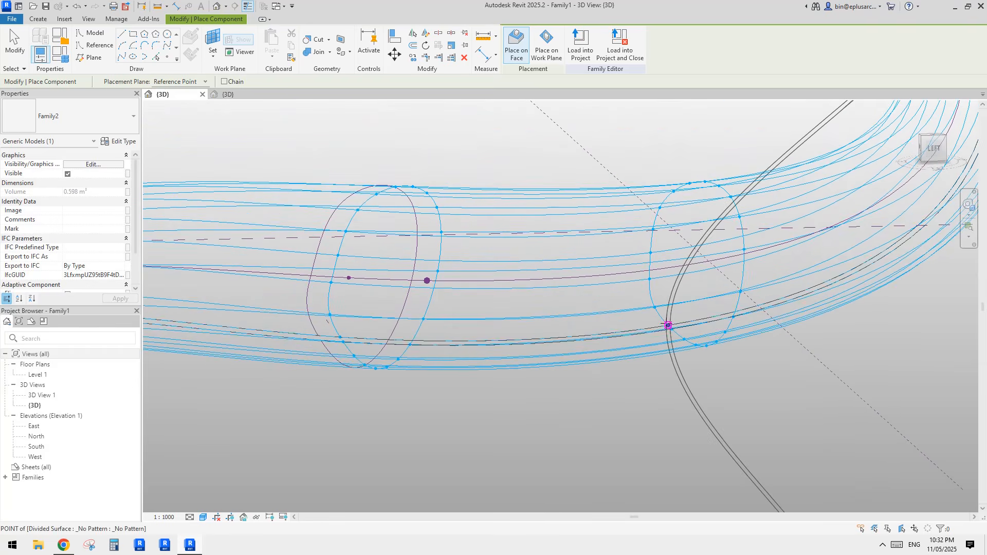
# Place the fourth, fifth and sixth adaptive points on matching nodes of the next three sections along the loop's straighter lower run.
pyautogui.moveTo(462, 344); pyautogui.dragTo(709, 306, button='middle')
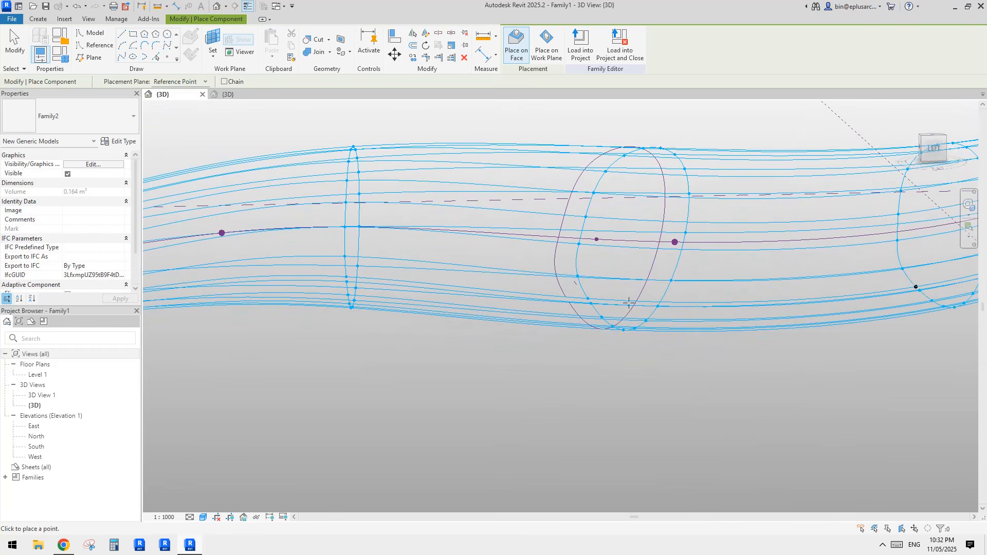
pyautogui.click(588, 299)
pyautogui.keyDown('shift'); pyautogui.moveTo(460, 293); pyautogui.dragTo(639, 281, button='middle'); pyautogui.keyUp('shift')
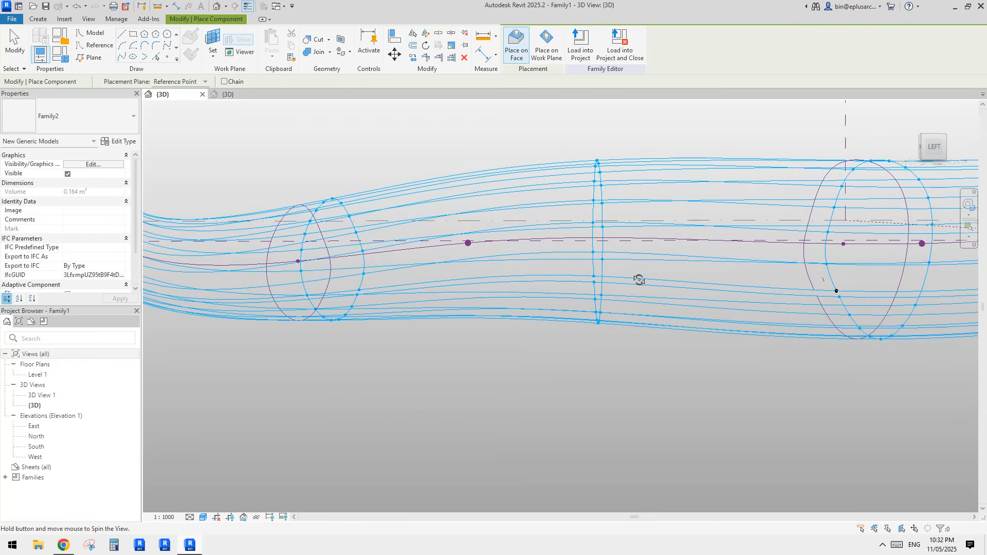
pyautogui.click(594, 276)
pyautogui.keyDown('shift'); pyautogui.moveTo(405, 307); pyautogui.dragTo(565, 293, button='middle'); pyautogui.keyUp('shift')
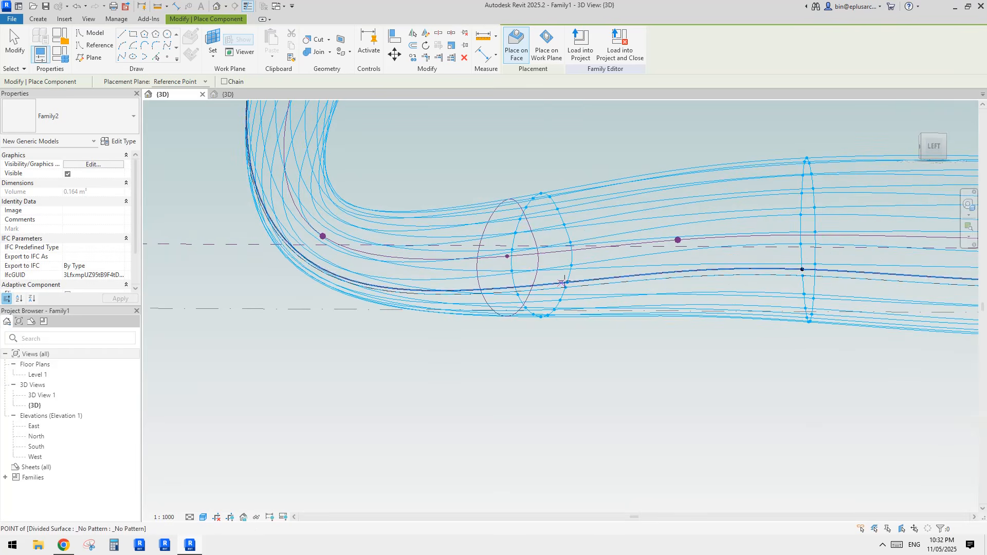
pyautogui.click(567, 282)
# Place the seventh and eighth adaptive points on the matching section nodes as the looping surface rises past its far bend.
pyautogui.keyDown('shift'); pyautogui.moveTo(378, 230); pyautogui.dragTo(642, 242, button='middle'); pyautogui.keyUp('shift')
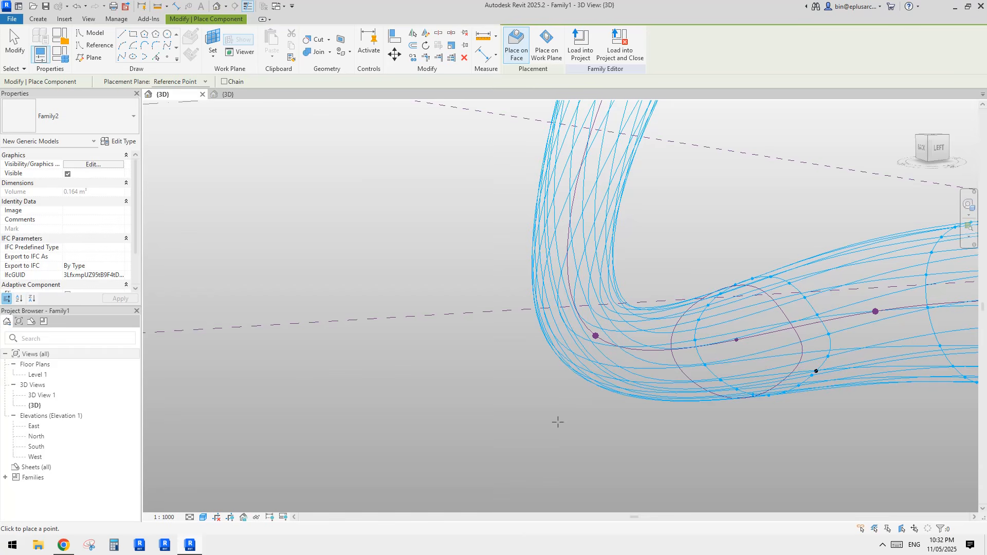
pyautogui.moveTo(596, 195); pyautogui.dragTo(515, 398, button='middle')
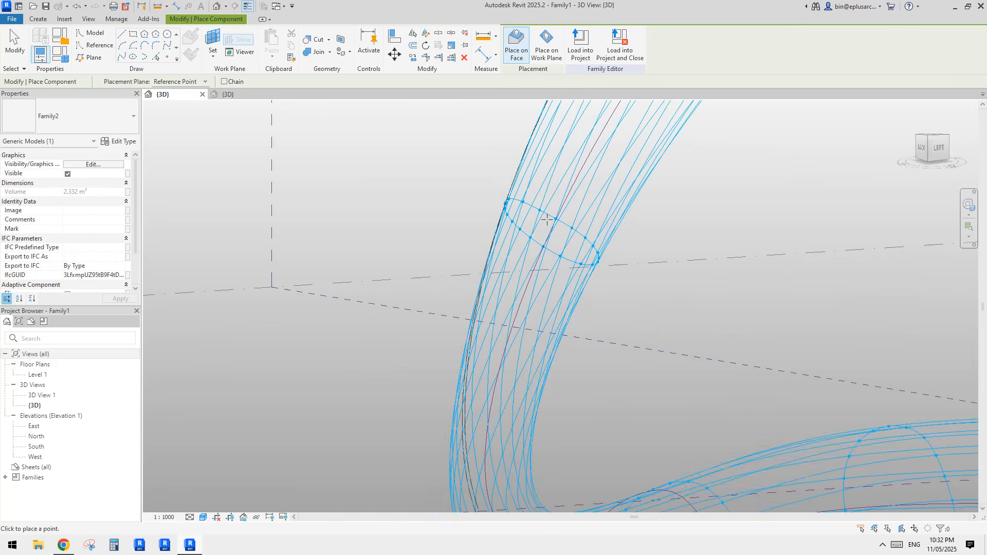
pyautogui.keyDown('shift'); pyautogui.moveTo(606, 274); pyautogui.dragTo(682, 319, button='middle'); pyautogui.keyUp('shift')
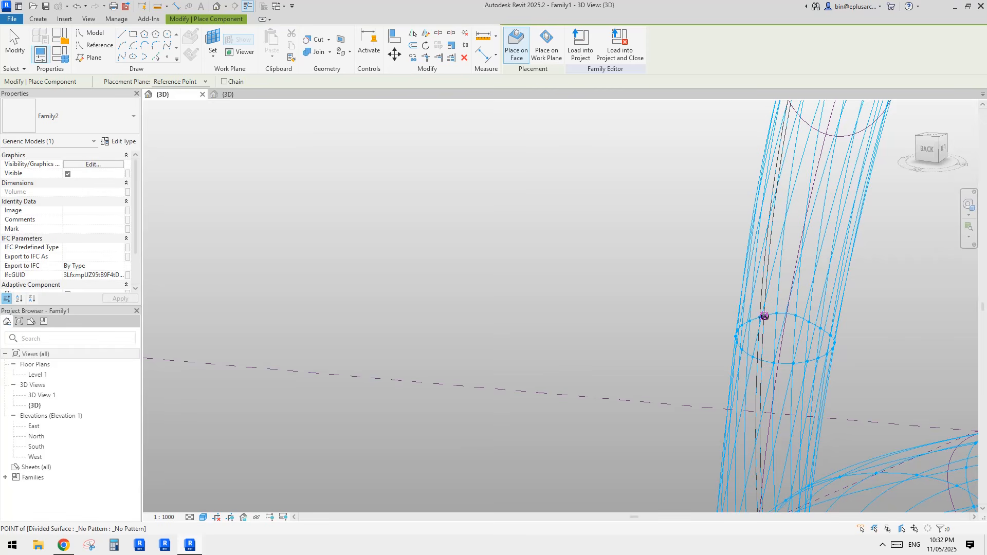
pyautogui.moveTo(803, 220); pyautogui.dragTo(520, 435, button='middle')
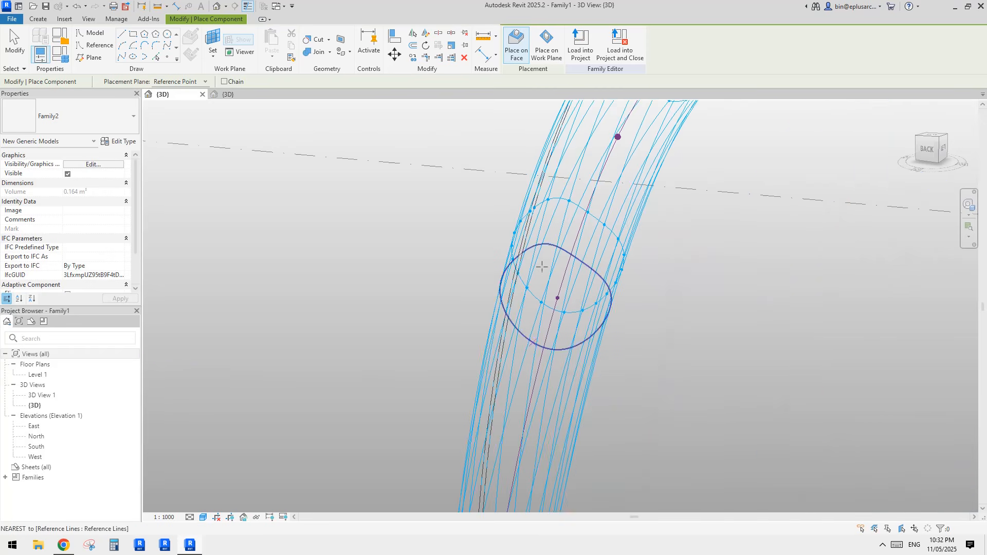
pyautogui.click(535, 207)
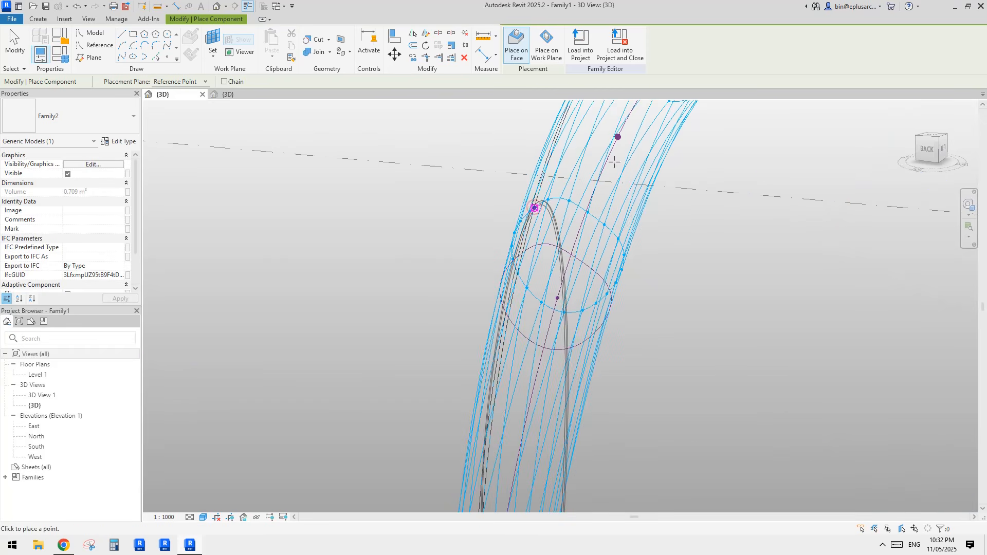
# Place the ninth and tenth adaptive points on the upper section nodes to complete the tube, and end component placement.
pyautogui.moveTo(630, 153); pyautogui.dragTo(478, 427, button='middle')
pyautogui.keyDown('shift'); pyautogui.moveTo(547, 244); pyautogui.dragTo(598, 297, button='middle'); pyautogui.keyUp('shift')
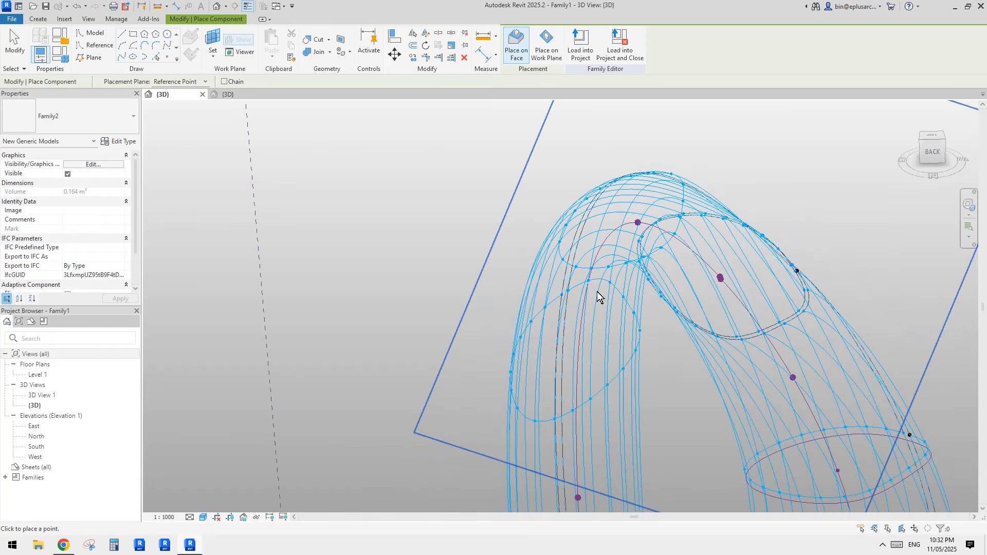
pyautogui.click(569, 291)
pyautogui.keyDown('shift'); pyautogui.moveTo(648, 246); pyautogui.dragTo(628, 363, button='middle'); pyautogui.keyUp('shift')
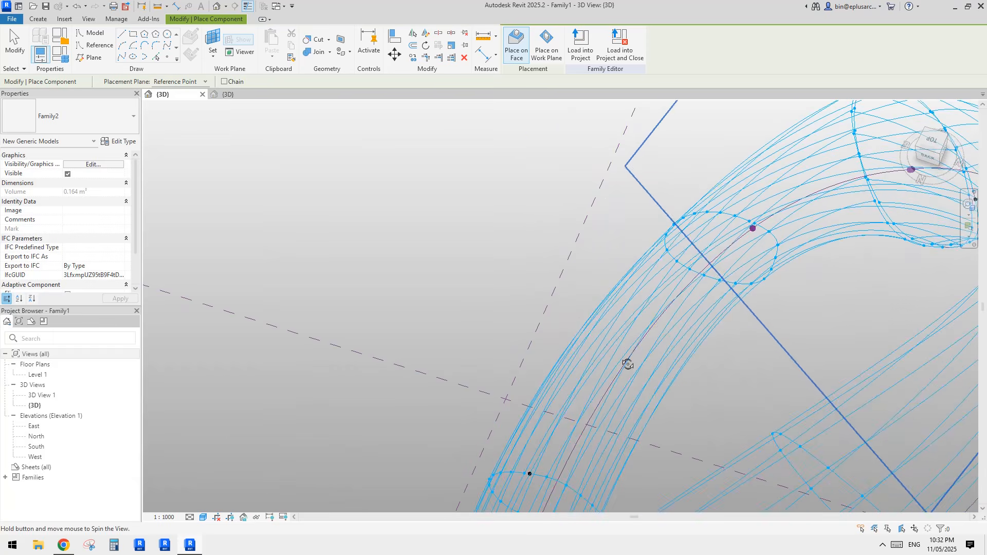
pyautogui.click(754, 225)
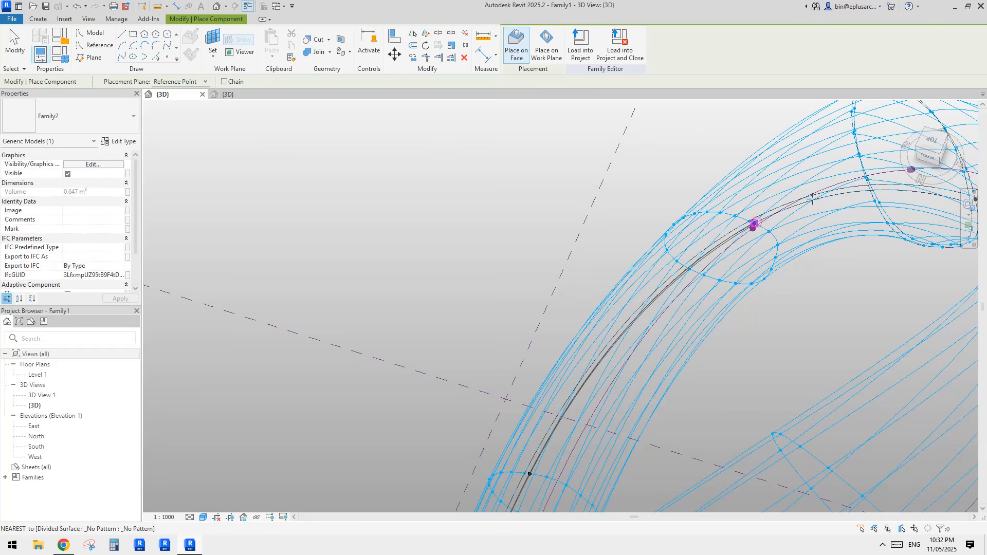
pyautogui.keyDown('shift'); pyautogui.moveTo(813, 200); pyautogui.dragTo(604, 176, button='middle'); pyautogui.keyUp('shift')
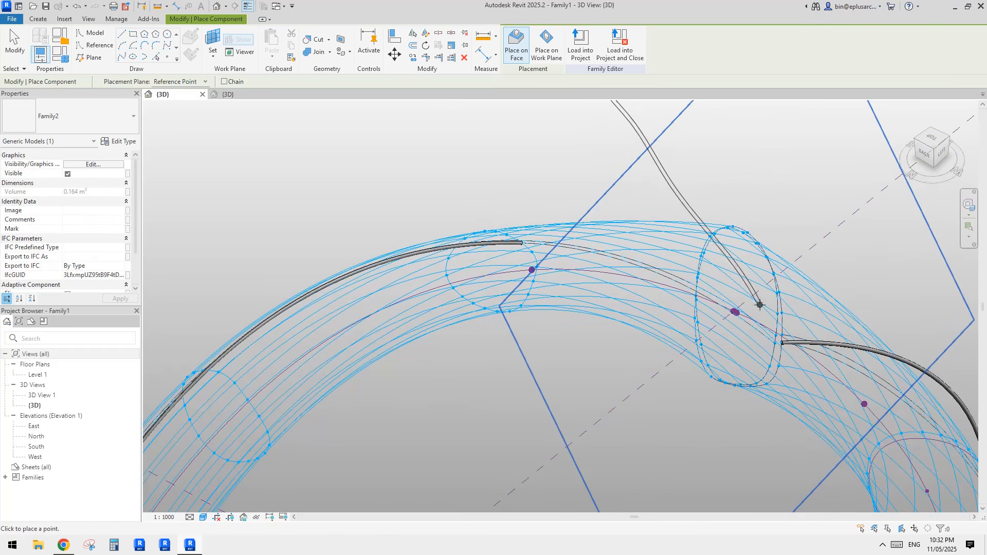
pyautogui.scroll(-2, 562, 278)
pyautogui.press('Escape')
pyautogui.scroll(5, 556, 276)
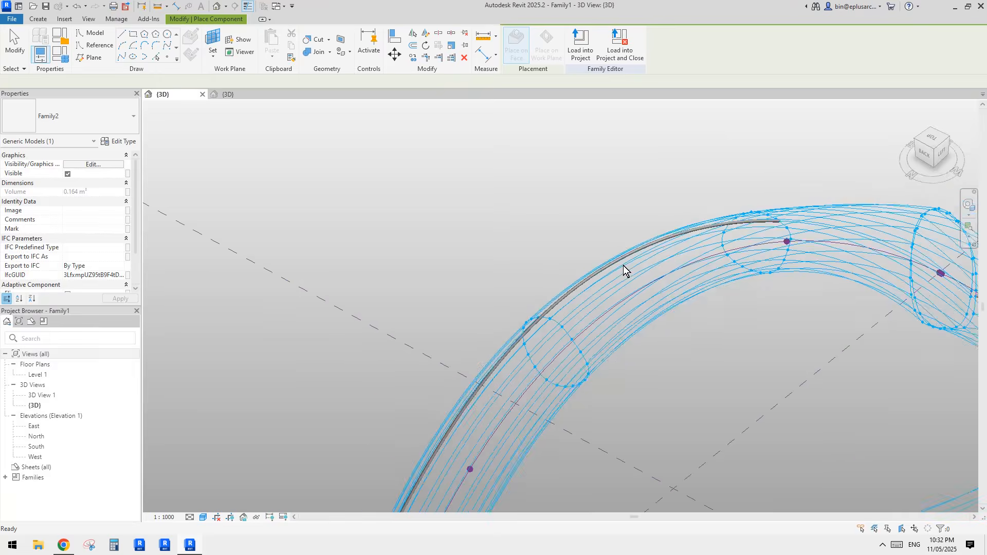
pyautogui.press('Escape')
# Return to the Family2 3D view, place a point beyond adaptive point 10 and make it adaptive as point 11.
pyautogui.keyDown('shift'); pyautogui.moveTo(624, 271); pyautogui.dragTo(572, 176, button='middle'); pyautogui.keyUp('shift')
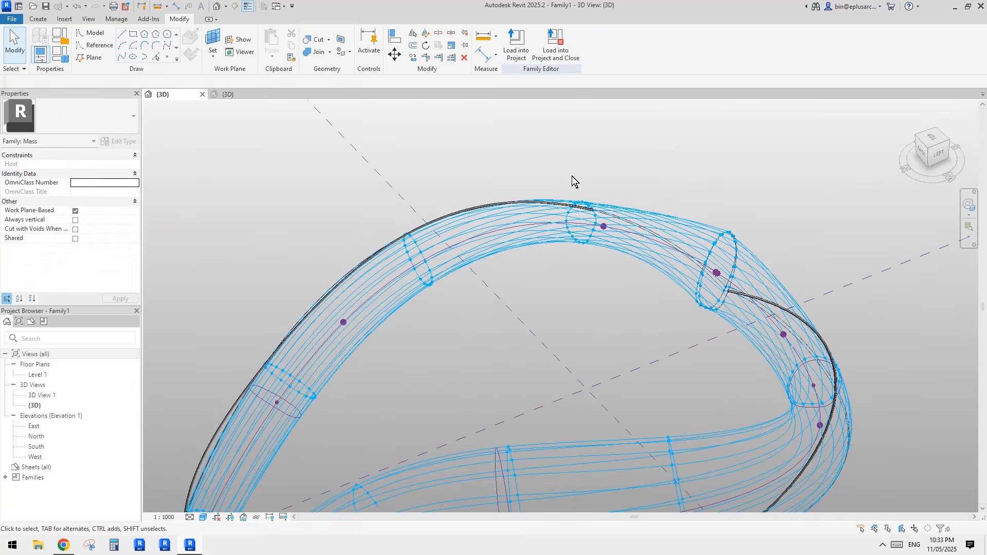
pyautogui.click(243, 96)
pyautogui.scroll(1, 567, 298)
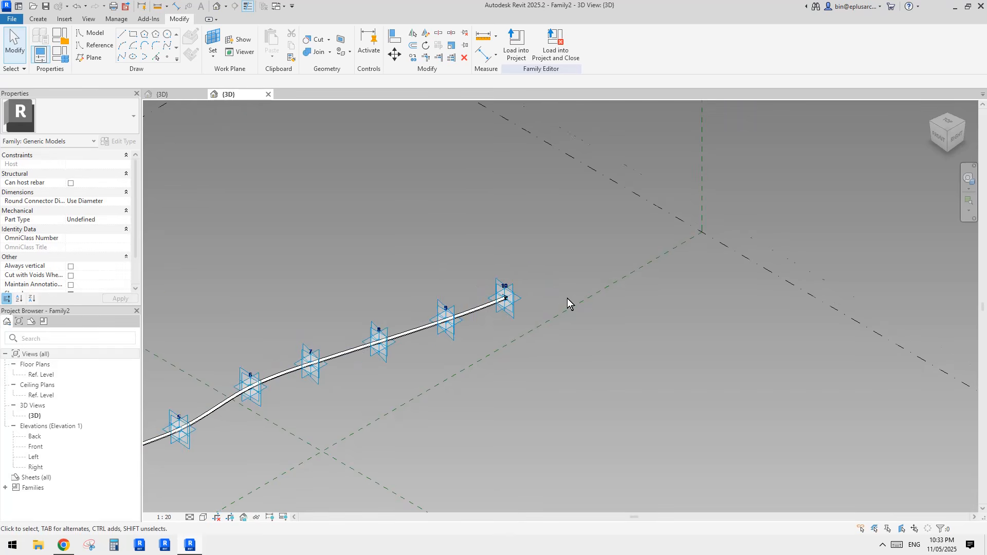
pyautogui.scroll(2, 540, 278)
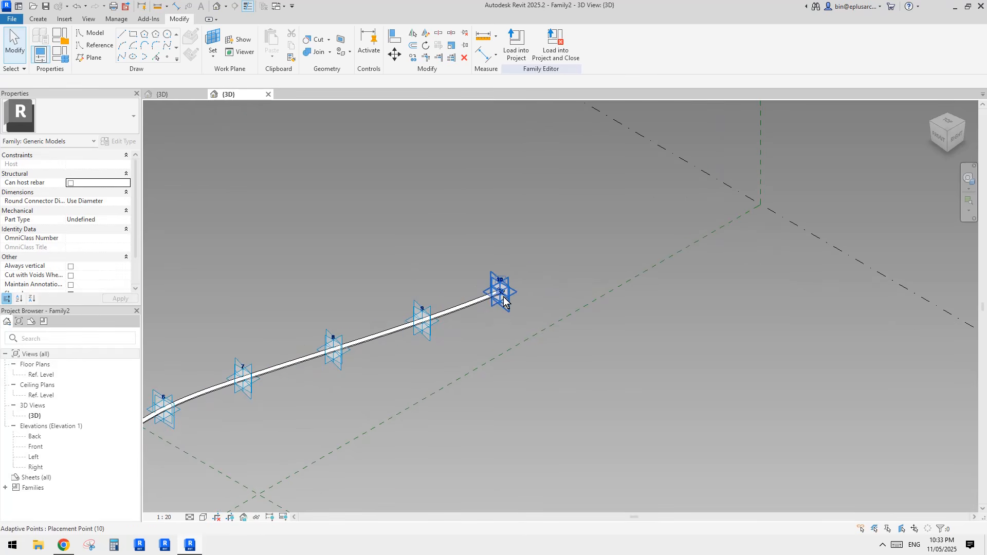
pyautogui.scroll(1, 516, 298)
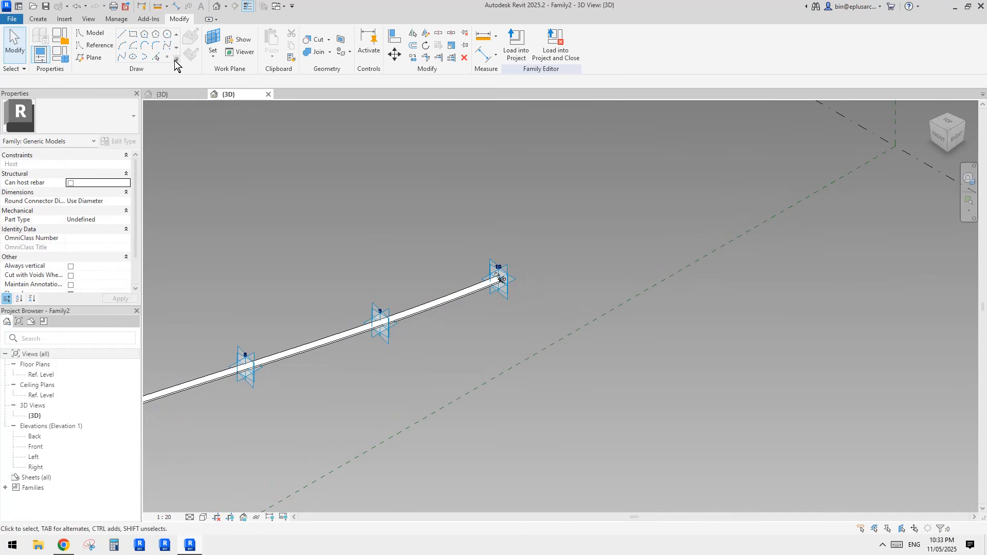
pyautogui.click(168, 57)
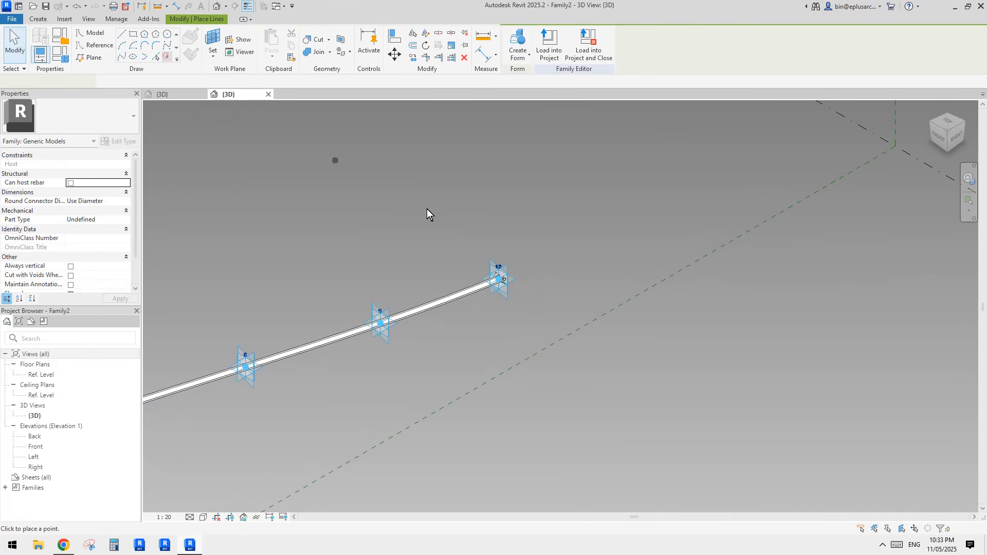
pyautogui.click(594, 257)
pyautogui.press('Escape')
pyautogui.click(573, 57)
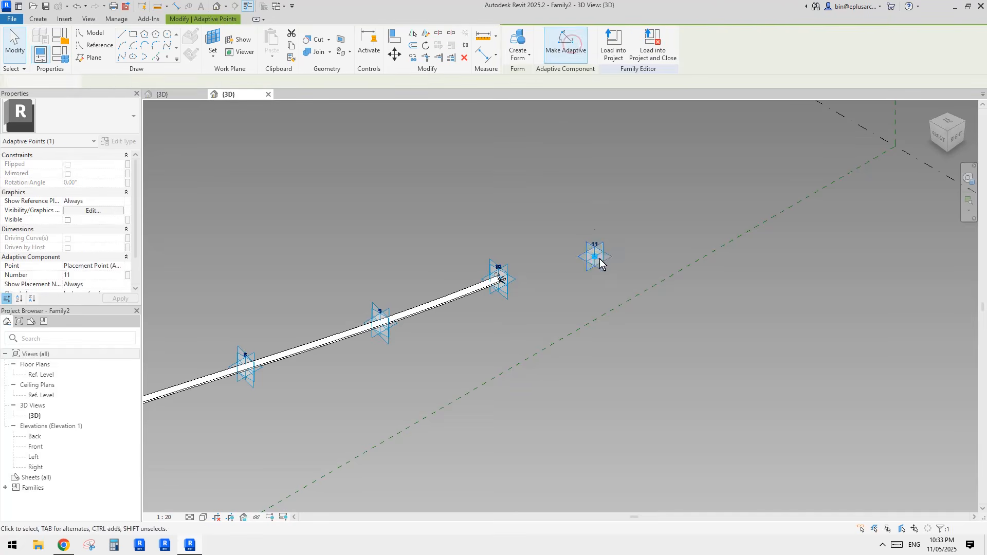
pyautogui.press('Escape')
# Temporarily hide the solid tube form so the spline path and its end circle are accessible.
pyautogui.scroll(3, 507, 300)
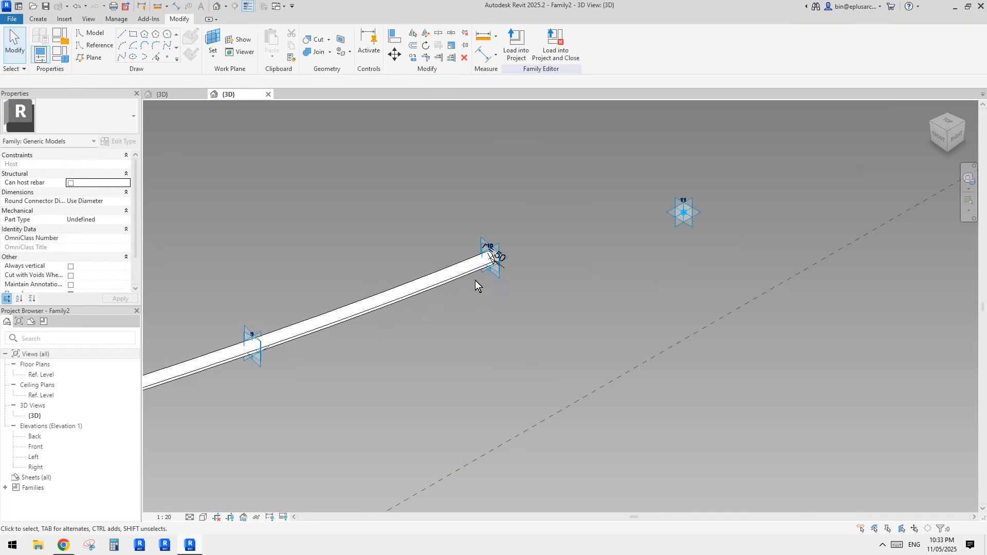
pyautogui.click(459, 270)
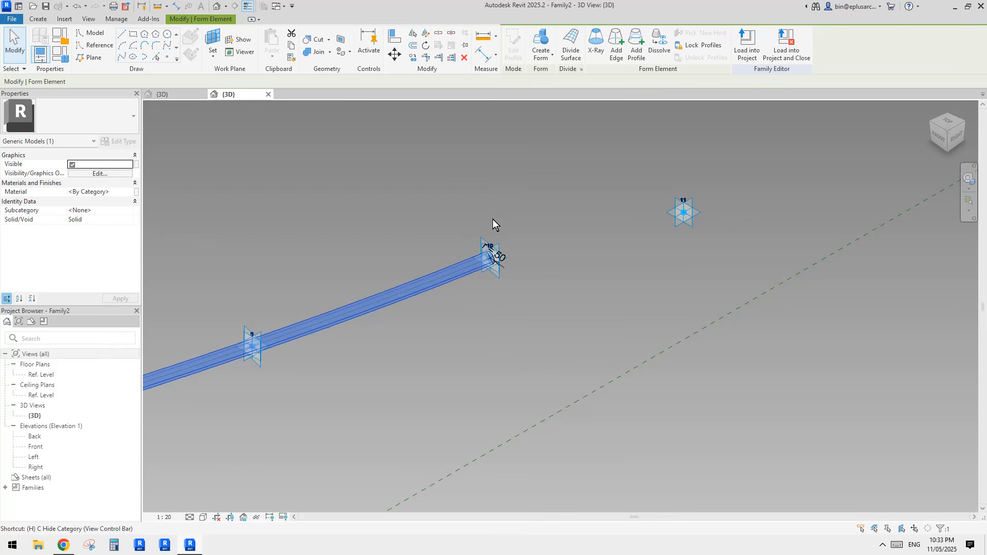
pyautogui.press('h')
pyautogui.scroll(1, 470, 272)
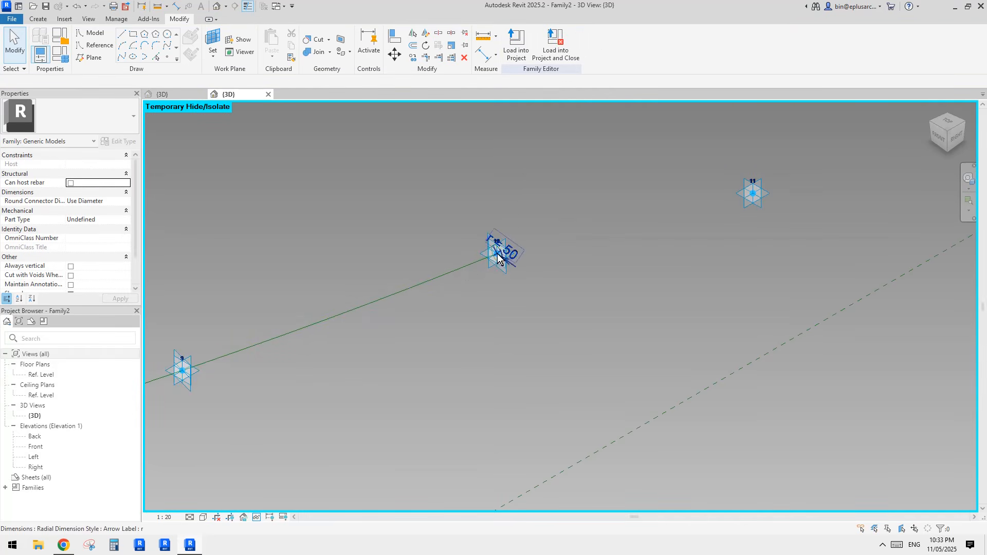
# Try to extend the spline path to adaptive point 11 by rebuilding it through the selected spline and point.
pyautogui.click(469, 263)
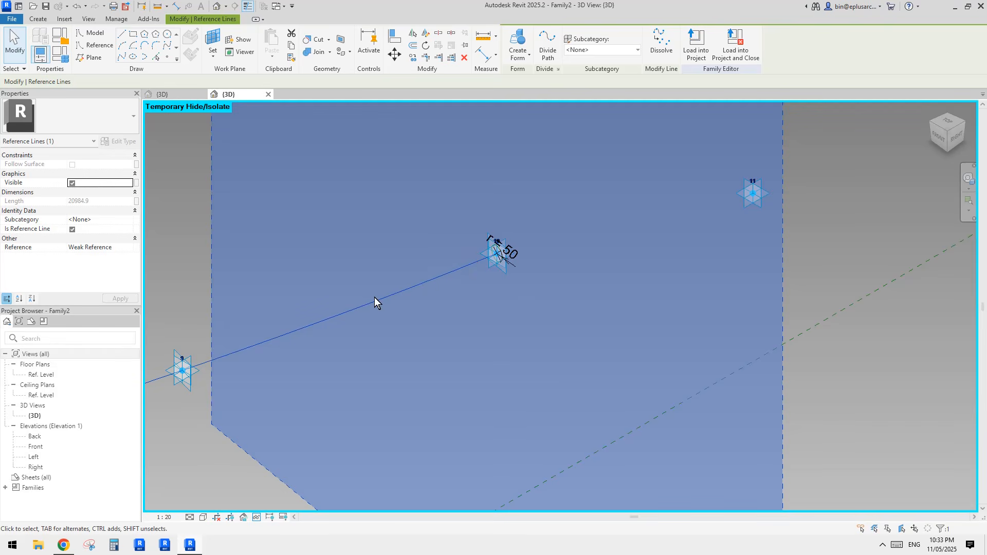
pyautogui.keyDown('ctrl'); pyautogui.click(755, 201); pyautogui.keyUp('ctrl')
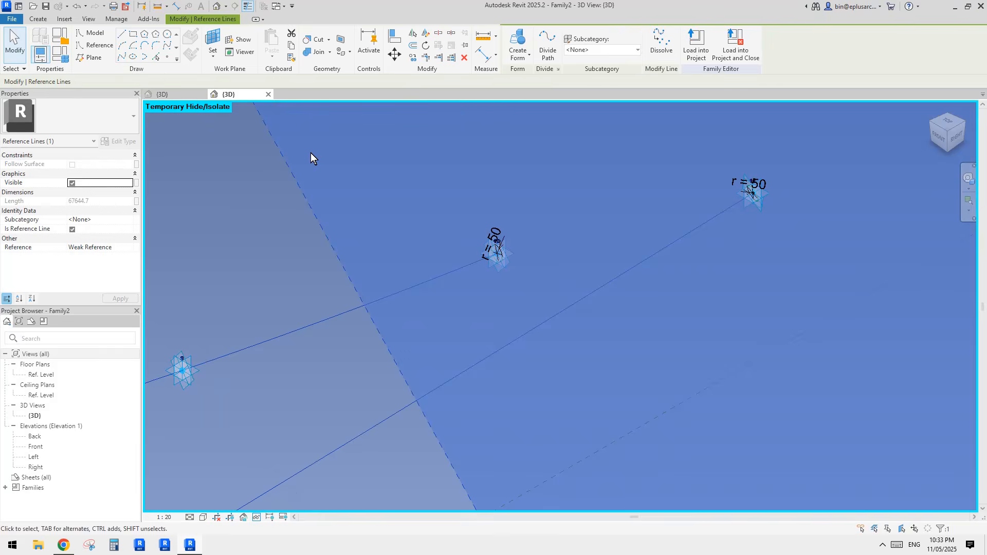
pyautogui.click(311, 153)
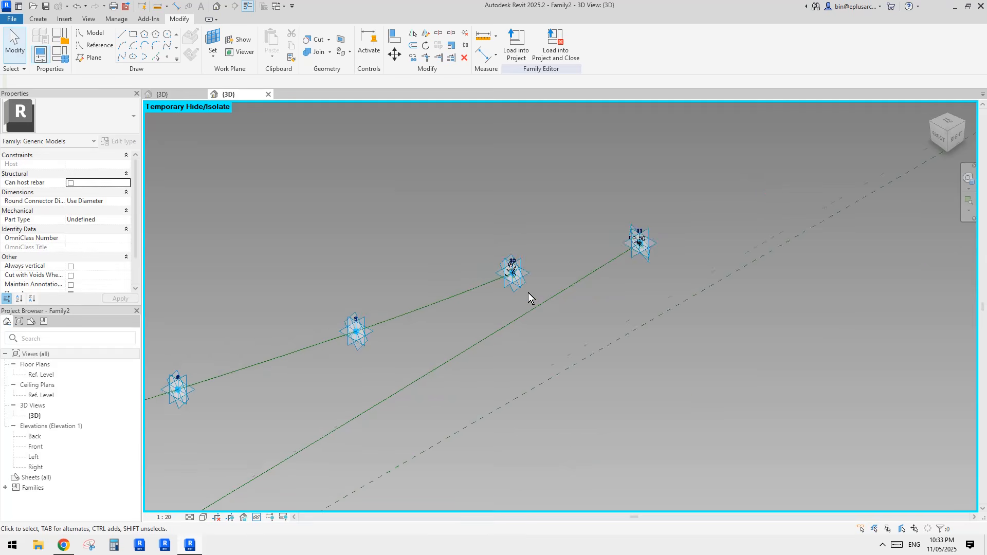
# Examine from several angles how the spline runs through the numbered adaptive points and joins point 11.
pyautogui.scroll(-10, 529, 295)
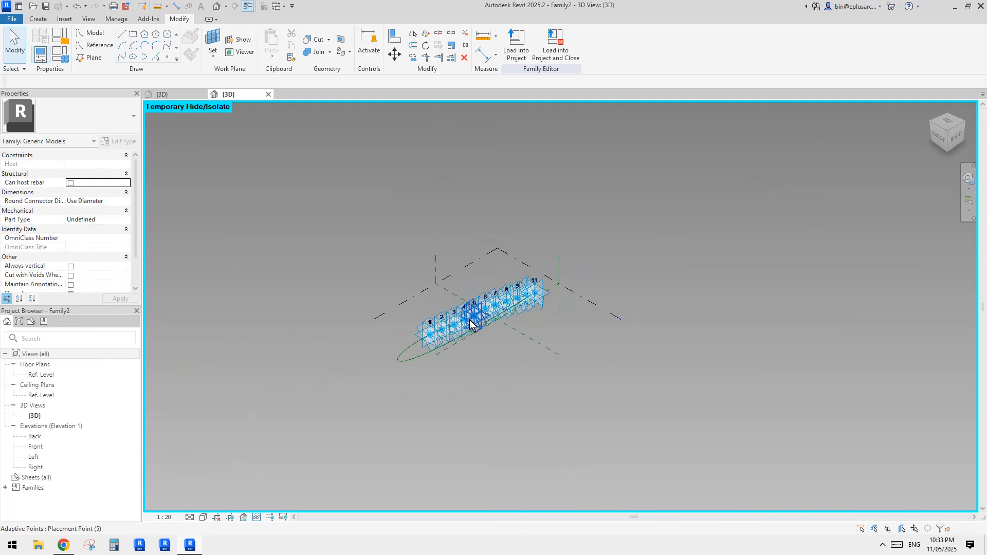
pyautogui.scroll(1, 534, 301)
pyautogui.keyDown('shift'); pyautogui.moveTo(534, 302); pyautogui.dragTo(498, 239, button='middle'); pyautogui.keyUp('shift')
pyautogui.scroll(5, 549, 292)
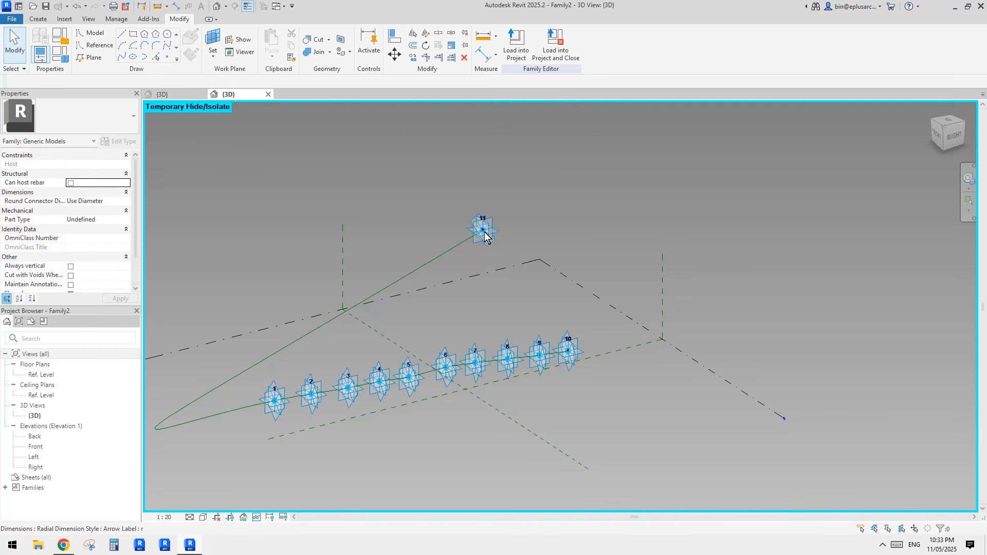
pyautogui.keyDown('shift'); pyautogui.moveTo(473, 289); pyautogui.dragTo(646, 219, button='middle'); pyautogui.keyUp('shift')
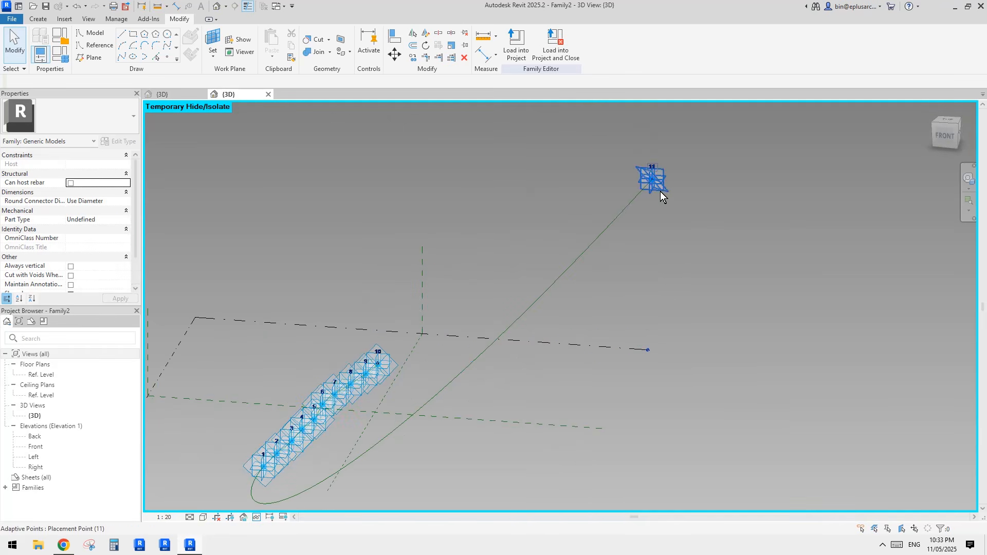
pyautogui.keyDown('shift'); pyautogui.moveTo(606, 247); pyautogui.dragTo(507, 263, button='middle'); pyautogui.keyUp('shift')
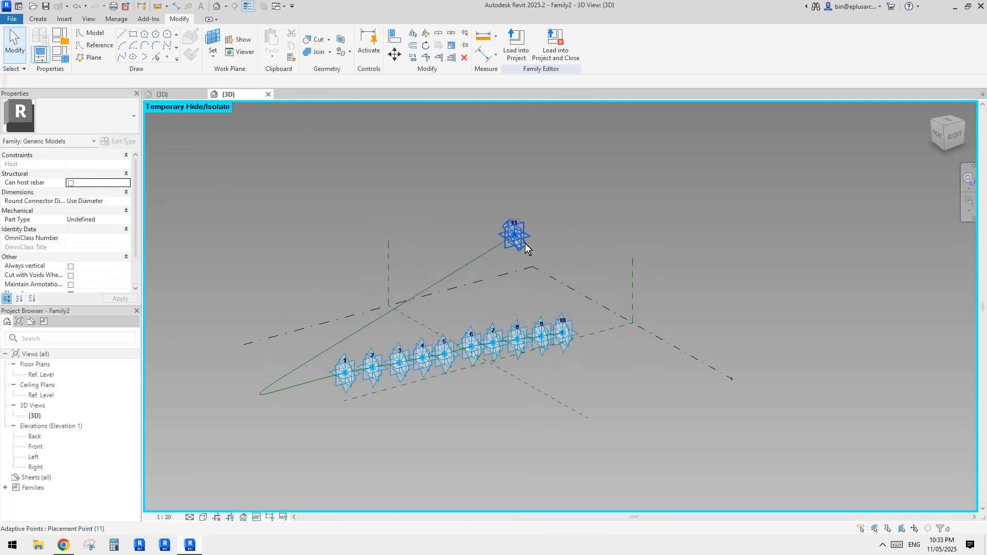
pyautogui.scroll(5, 527, 247)
pyautogui.scroll(-5, 550, 256)
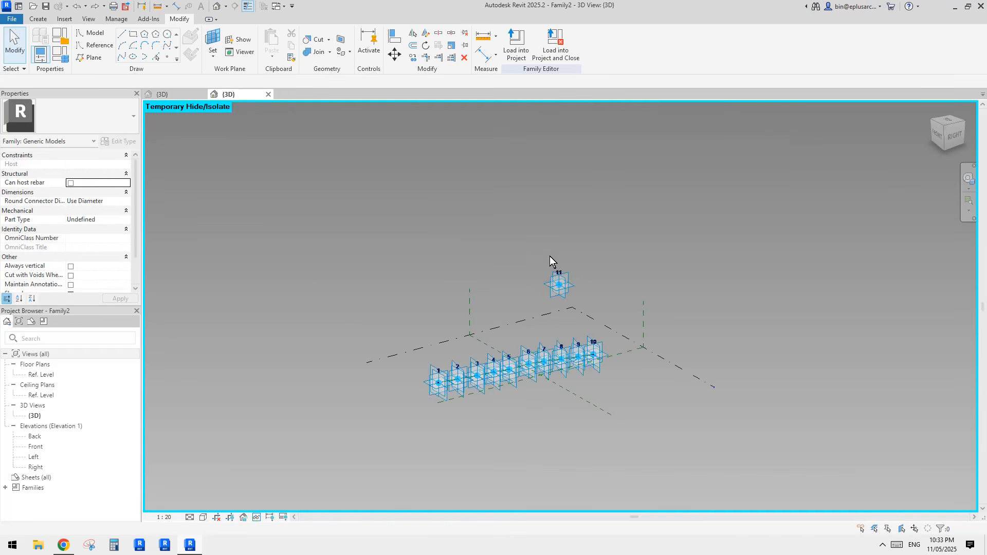
# Delete the raised adaptive point 11 and place a new reference point on the Ref. Level plane just beyond adaptive point 10.
pyautogui.click(559, 288)
pyautogui.press('Delete')
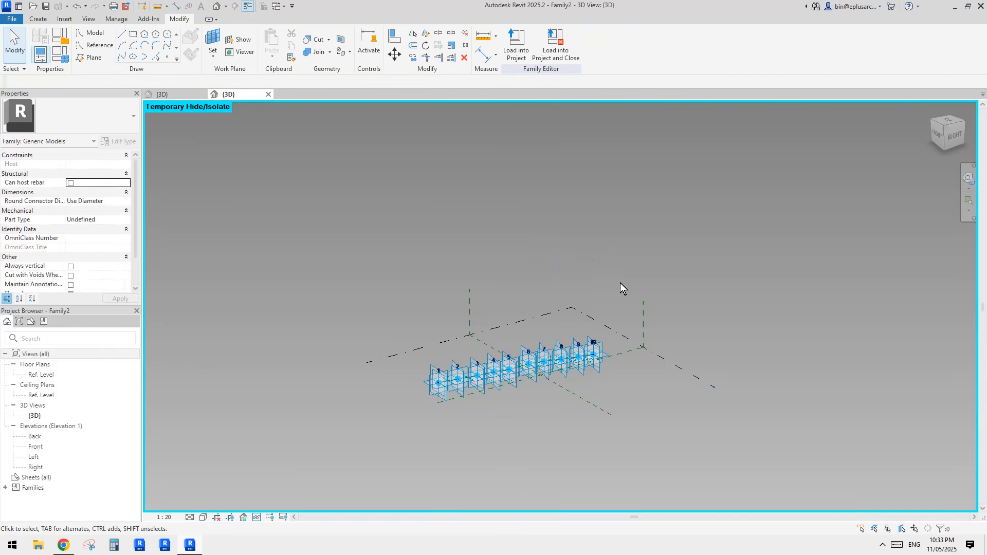
pyautogui.keyDown('shift'); pyautogui.moveTo(622, 287); pyautogui.dragTo(625, 318, button='middle'); pyautogui.keyUp('shift')
pyautogui.click(633, 291)
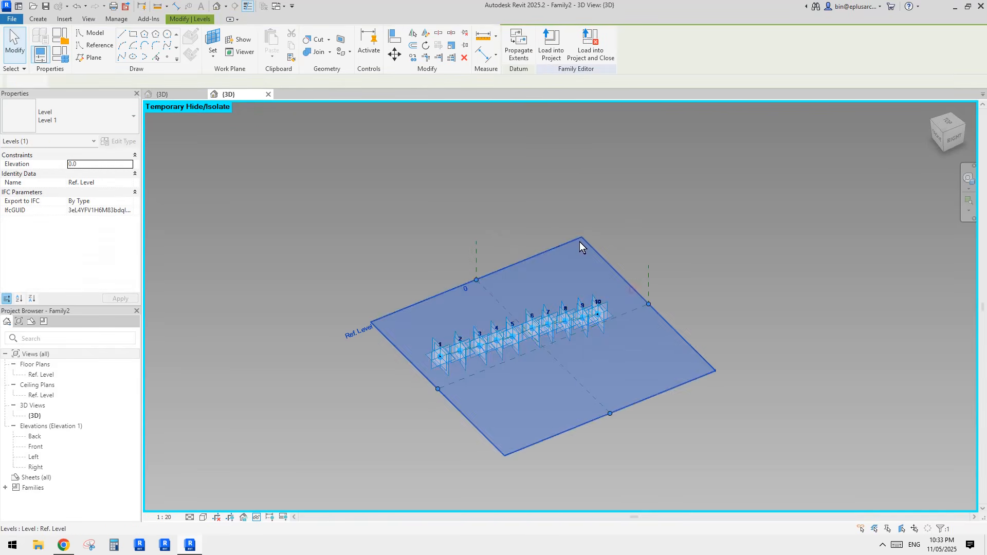
pyautogui.click(169, 58)
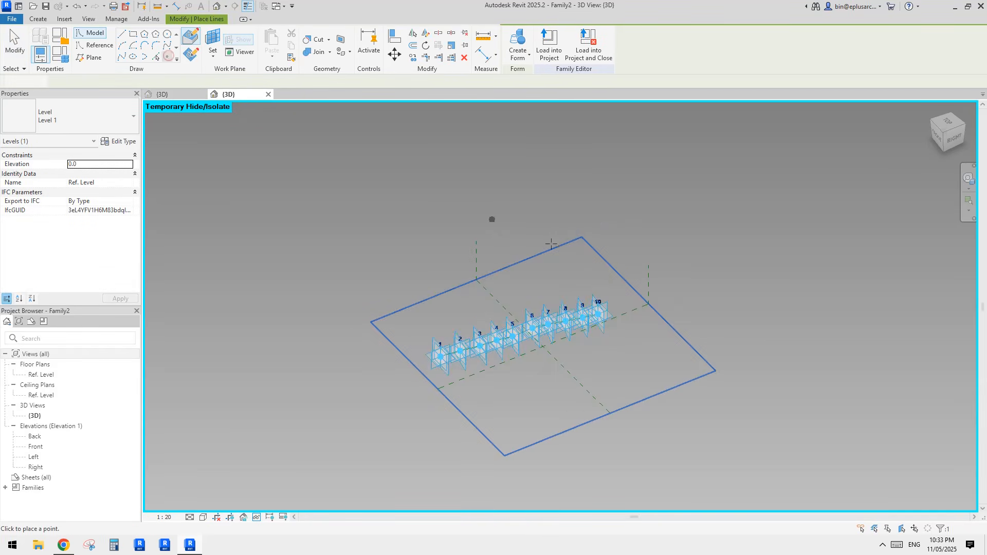
pyautogui.click(619, 300)
pyautogui.press('Escape')
pyautogui.keyDown('shift'); pyautogui.moveTo(573, 326); pyautogui.dragTo(635, 237, button='middle'); pyautogui.keyUp('shift')
pyautogui.keyDown('shift'); pyautogui.moveTo(619, 301); pyautogui.dragTo(639, 310, button='middle'); pyautogui.keyUp('shift')
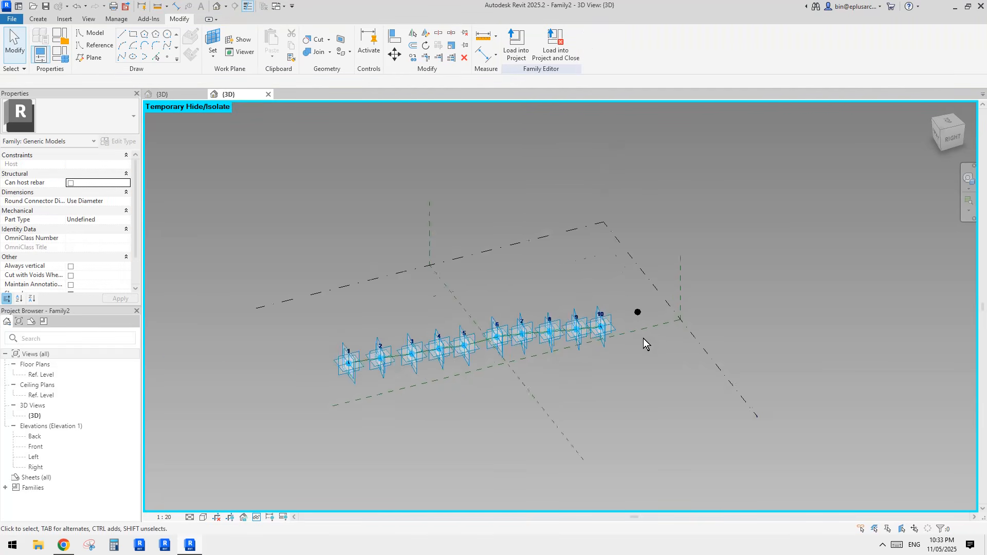
# Make the new reference point beyond adaptive point 10 adaptive as point 11.
pyautogui.scroll(4, 635, 308)
pyautogui.click(632, 292)
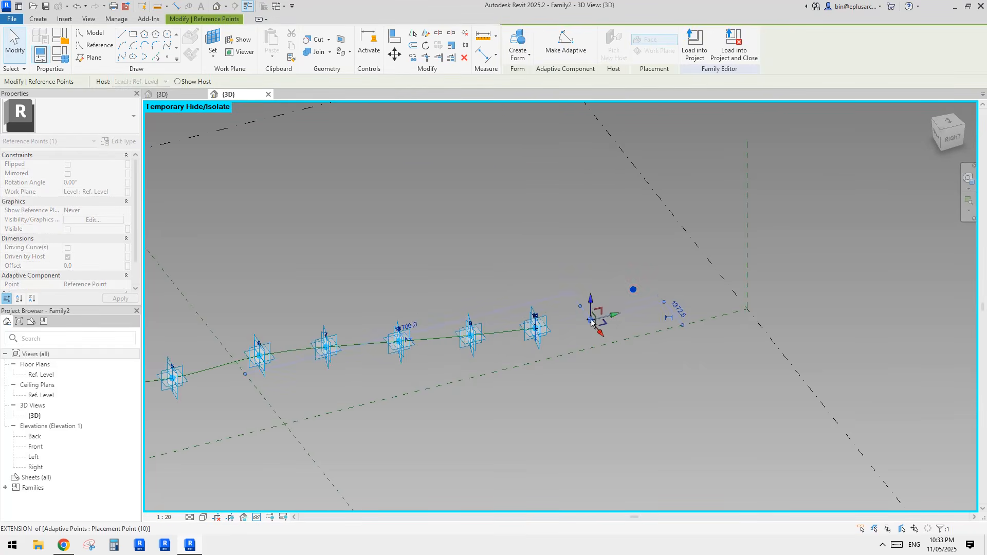
pyautogui.scroll(3, 561, 318)
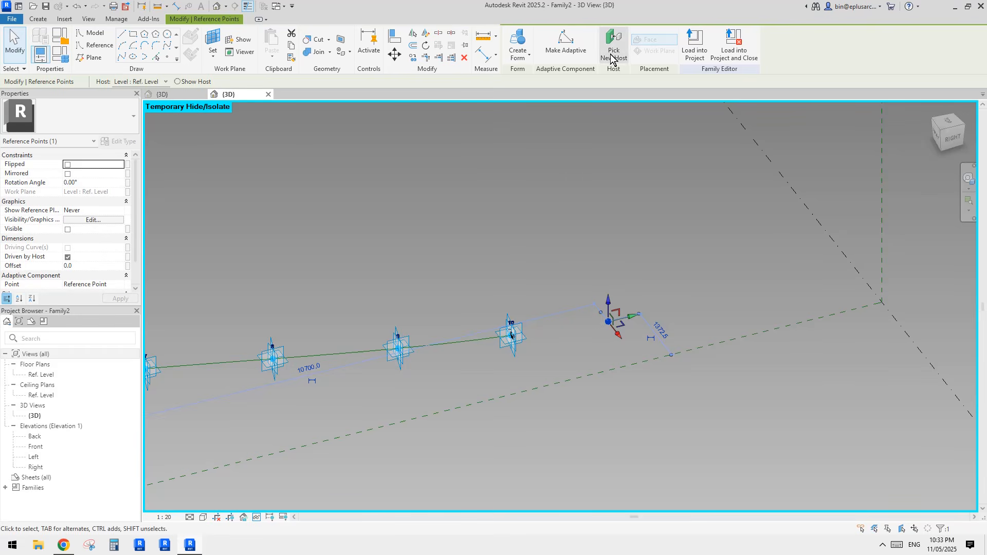
pyautogui.click(565, 44)
pyautogui.press('Escape')
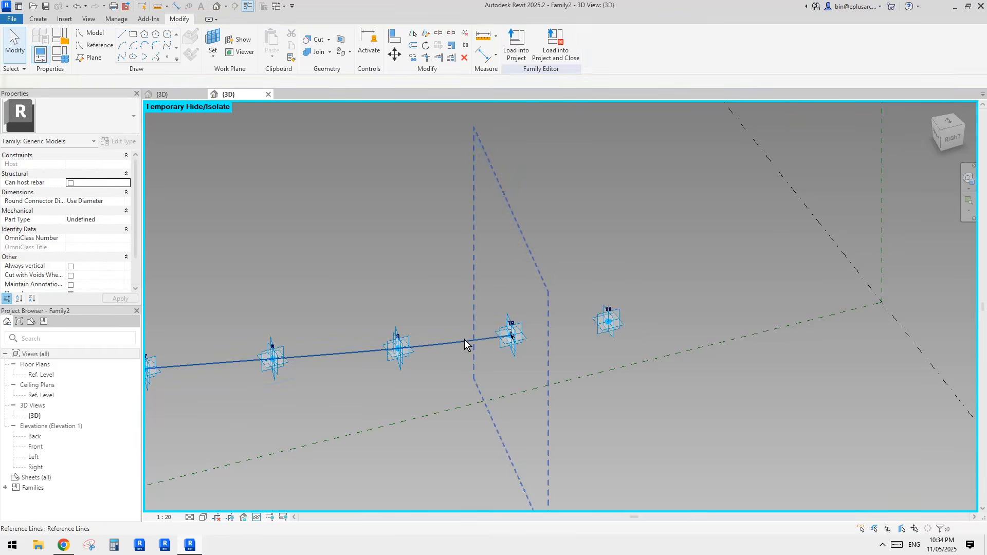
# Extend the spline path to adaptive point 11 with a spline through points, and restore the temporarily hidden tube form.
pyautogui.click(464, 339)
pyautogui.keyDown('ctrl'); pyautogui.click(605, 328); pyautogui.keyUp('ctrl')
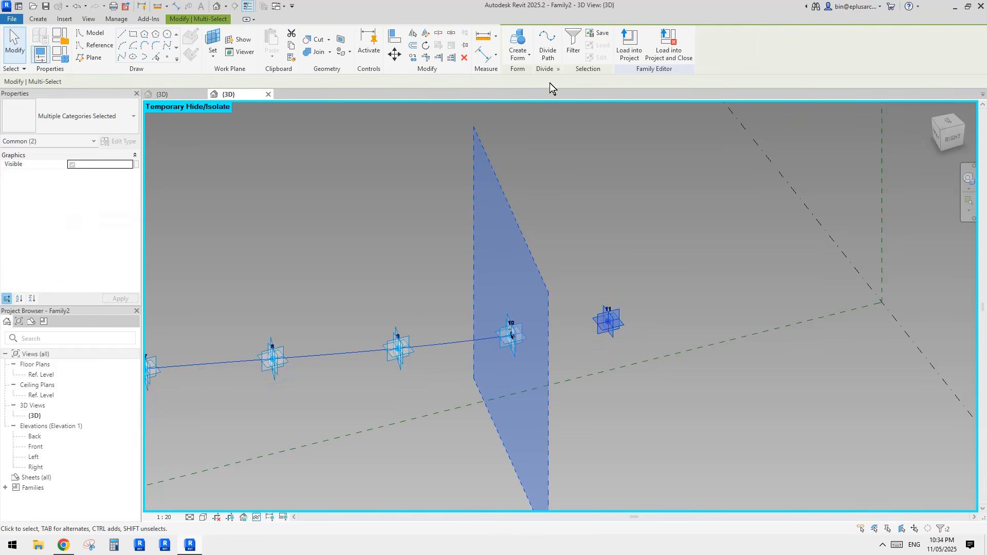
pyautogui.click(121, 57)
pyautogui.press('Escape')
pyautogui.scroll(5, 599, 324)
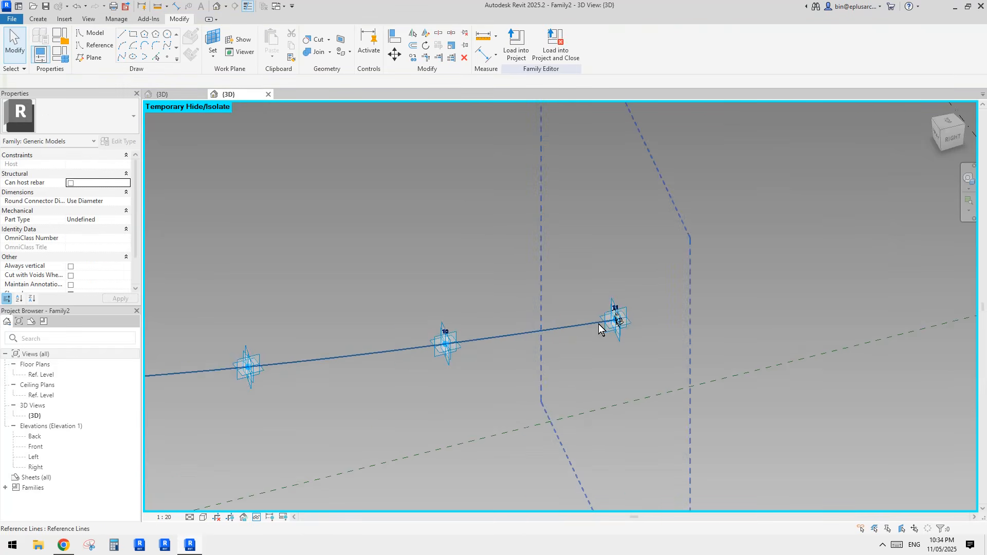
pyautogui.scroll(-5, 588, 321)
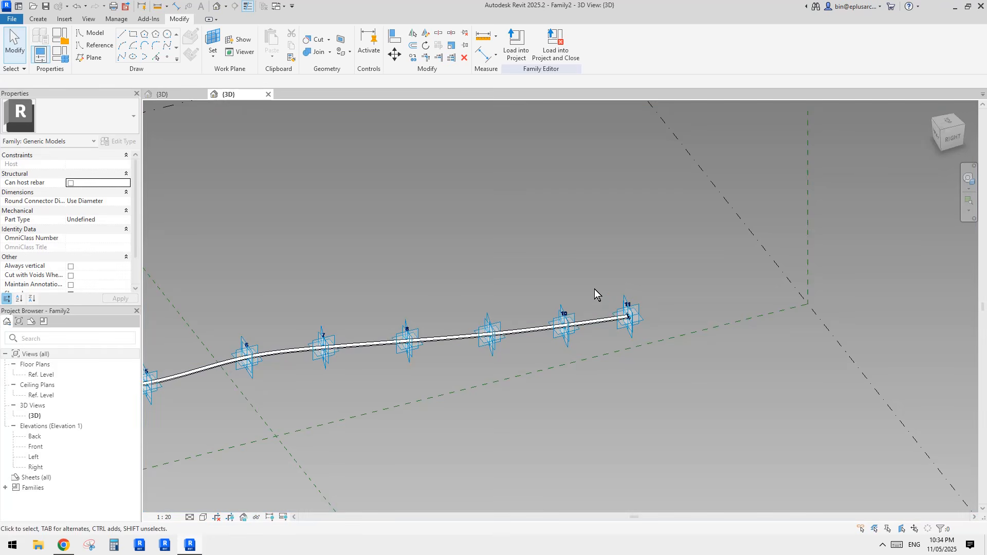
pyautogui.scroll(2, 571, 323)
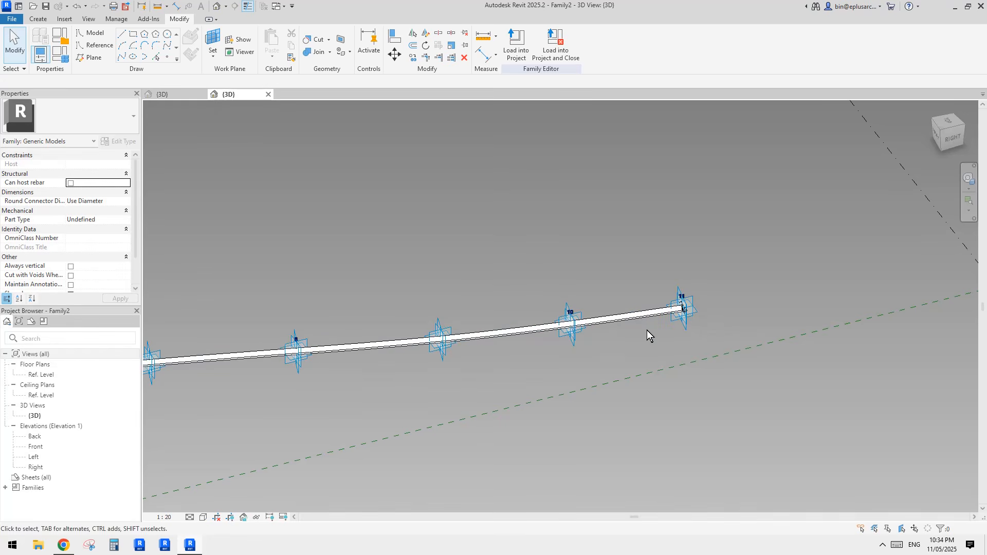
# Load the updated eleven-point tube family into Family1.
pyautogui.moveTo(628, 286); pyautogui.dragTo(626, 293, button='middle')
pyautogui.click(513, 46)
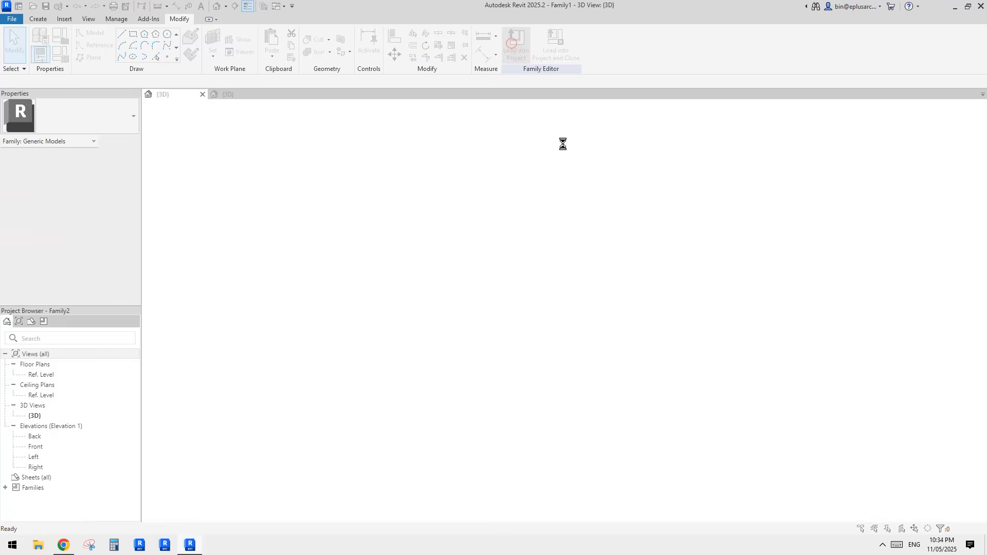
pyautogui.click(455, 242)
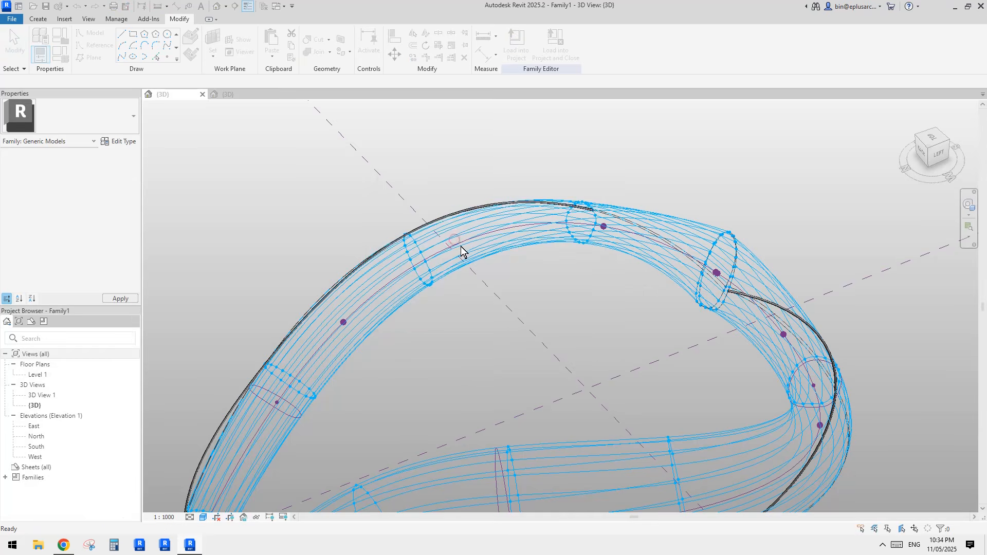
pyautogui.scroll(-2, 602, 251)
pyautogui.moveTo(602, 251); pyautogui.dragTo(619, 210, button='middle')
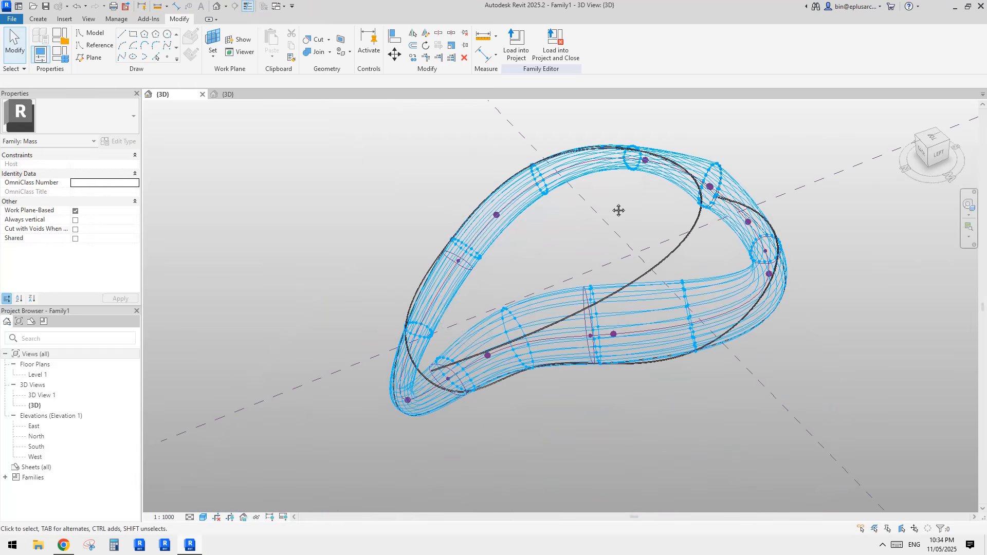
# Rehost the placed tube's adaptive point 11 to the divided surface node where the tube starts, closing the loop.
pyautogui.click(644, 264)
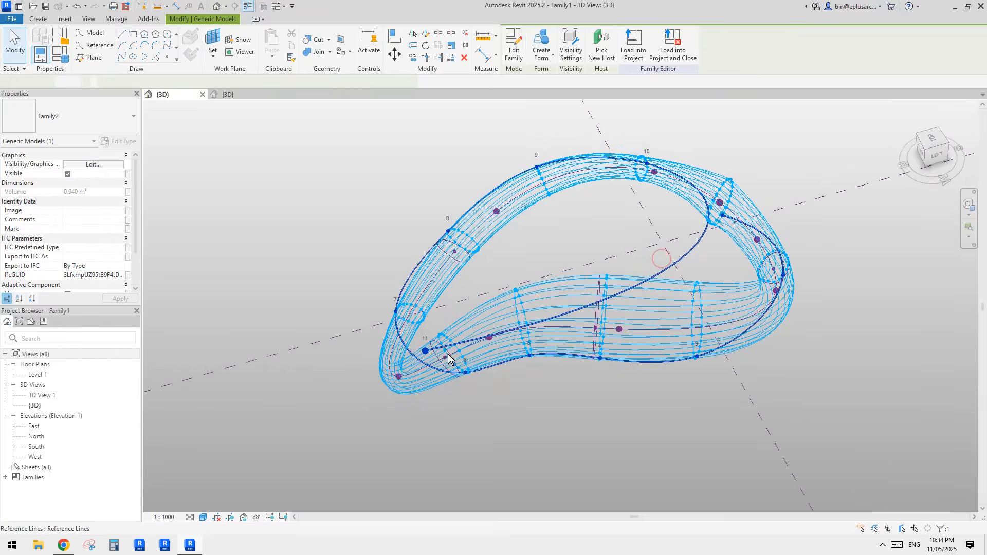
pyautogui.scroll(2, 422, 350)
pyautogui.scroll(2, 422, 350)
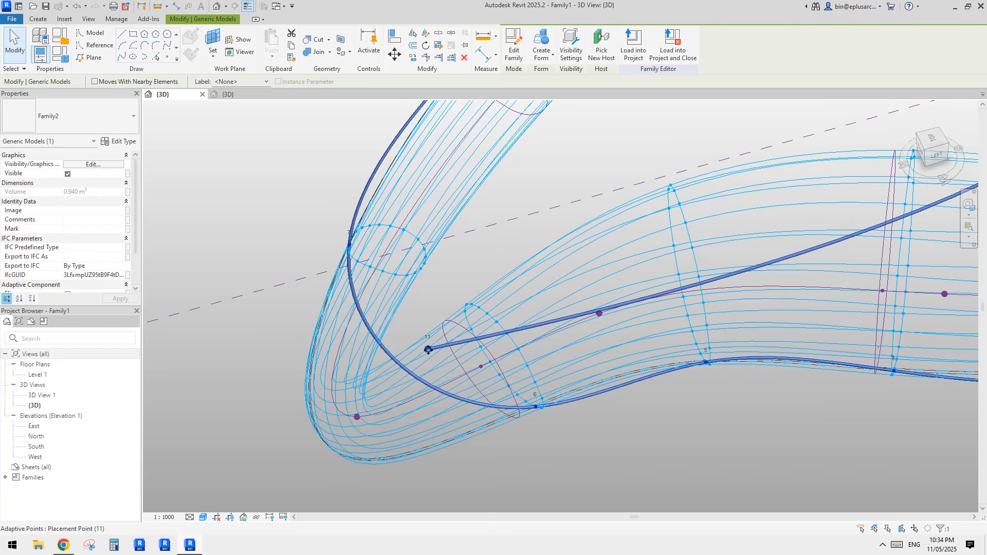
pyautogui.click(429, 350)
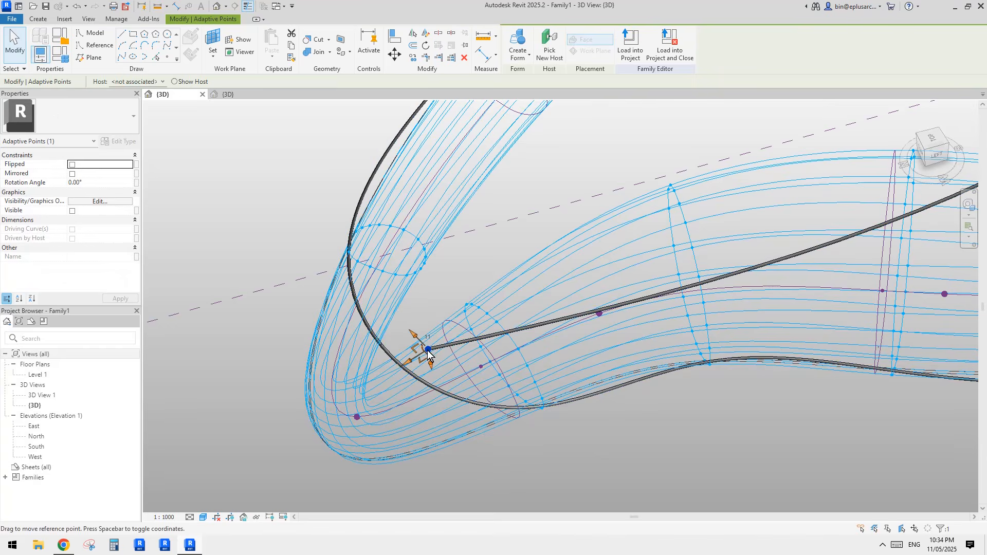
pyautogui.keyDown('shift'); pyautogui.moveTo(430, 342); pyautogui.dragTo(599, 178, button='middle'); pyautogui.keyUp('shift')
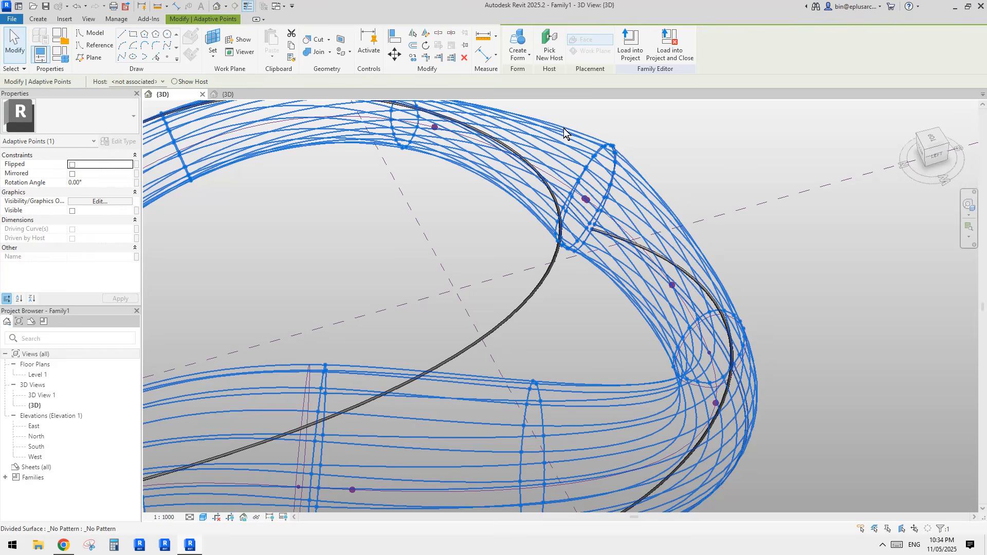
pyautogui.moveTo(562, 123); pyautogui.dragTo(570, 179, button='middle')
pyautogui.click(548, 52)
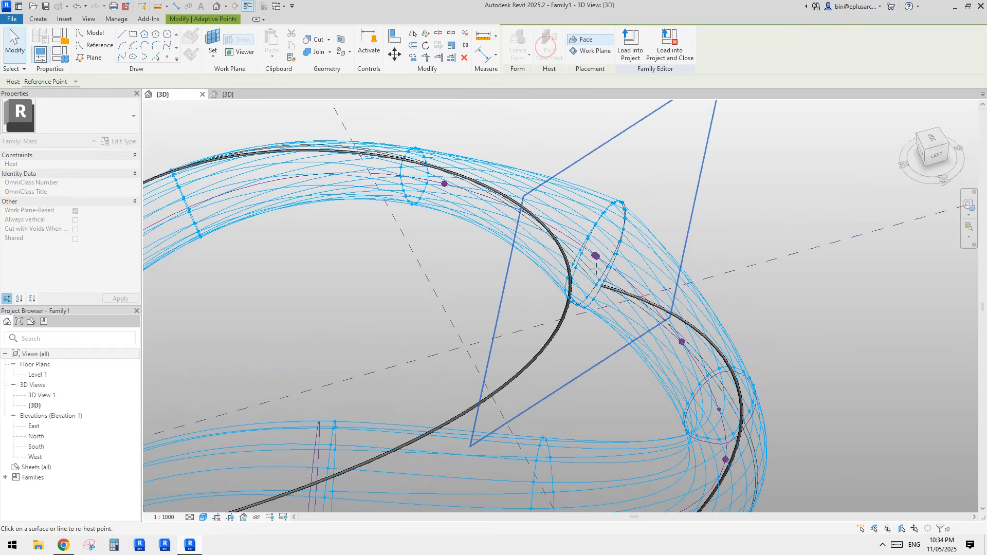
pyautogui.moveTo(594, 218)
pyautogui.keyDown('shift'); pyautogui.mouseDown(button='middle')
pyautogui.moveTo(608, 265)
pyautogui.moveTo(601, 203)
pyautogui.mouseUp(button='middle'); pyautogui.keyUp('shift')
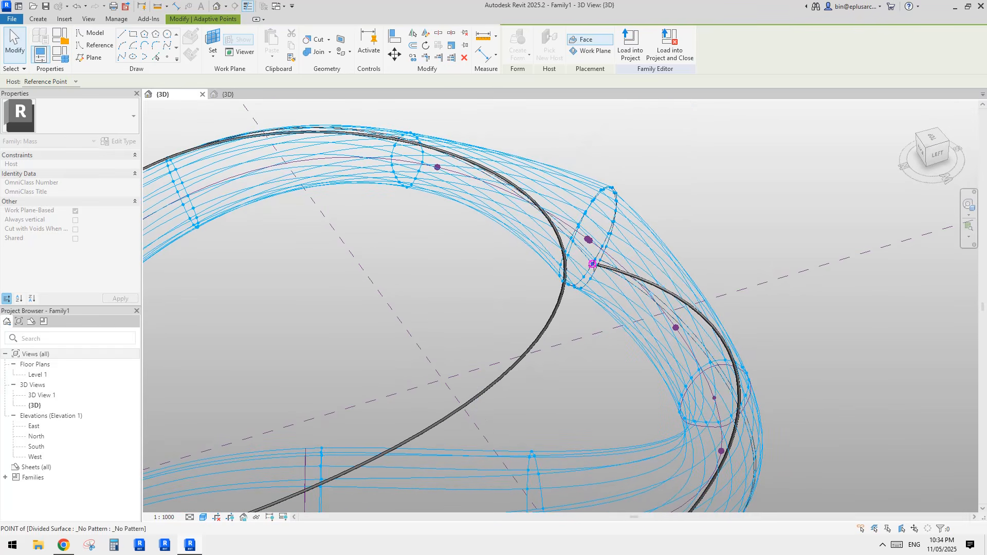
pyautogui.click(593, 265)
pyautogui.click(717, 240)
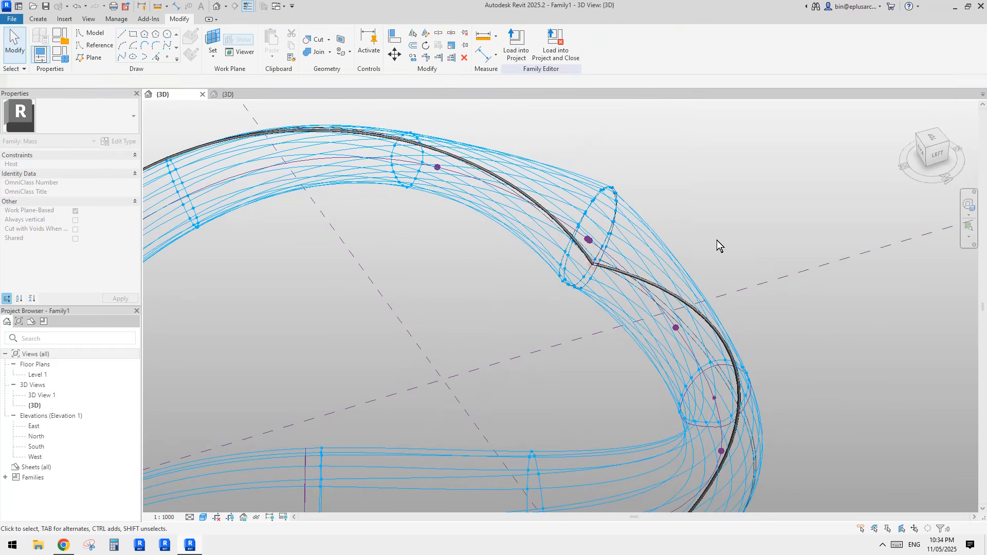
# Select the closed tube and repeat it around the divided looping surface.
pyautogui.click(528, 199)
pyautogui.keyDown('shift'); pyautogui.moveTo(528, 199); pyautogui.dragTo(495, 278, button='middle'); pyautogui.keyUp('shift')
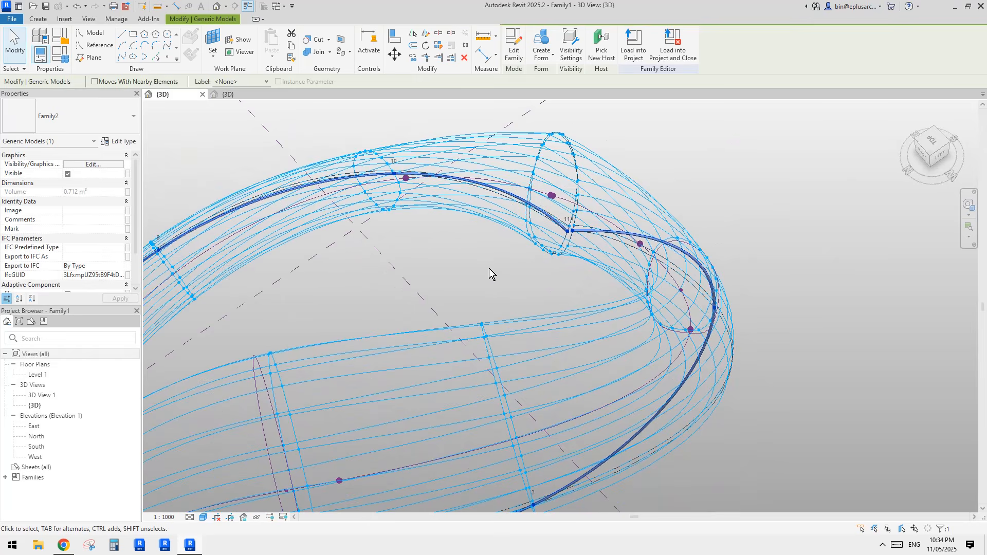
pyautogui.scroll(-5, 546, 261)
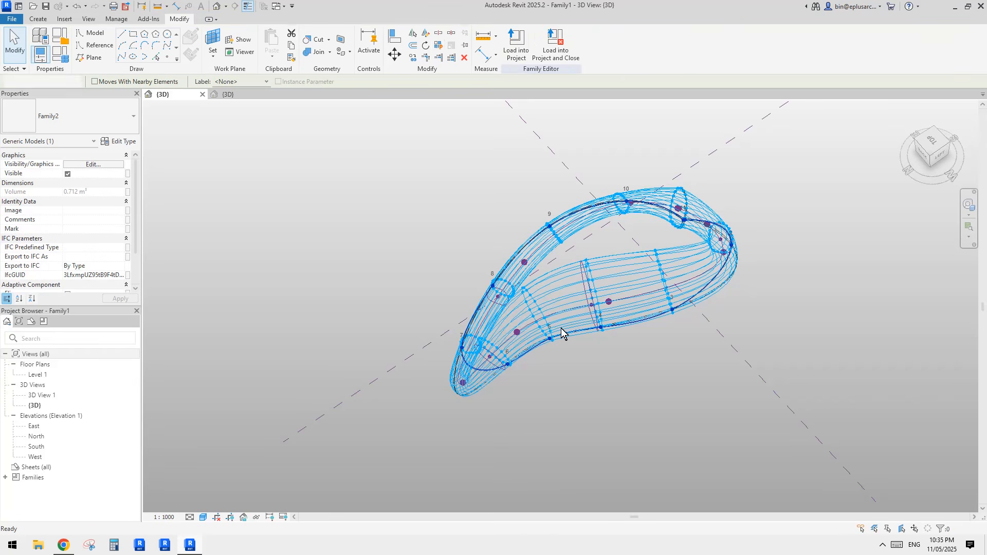
pyautogui.keyDown('shift'); pyautogui.moveTo(551, 347); pyautogui.dragTo(573, 213, button='middle'); pyautogui.keyUp('shift')
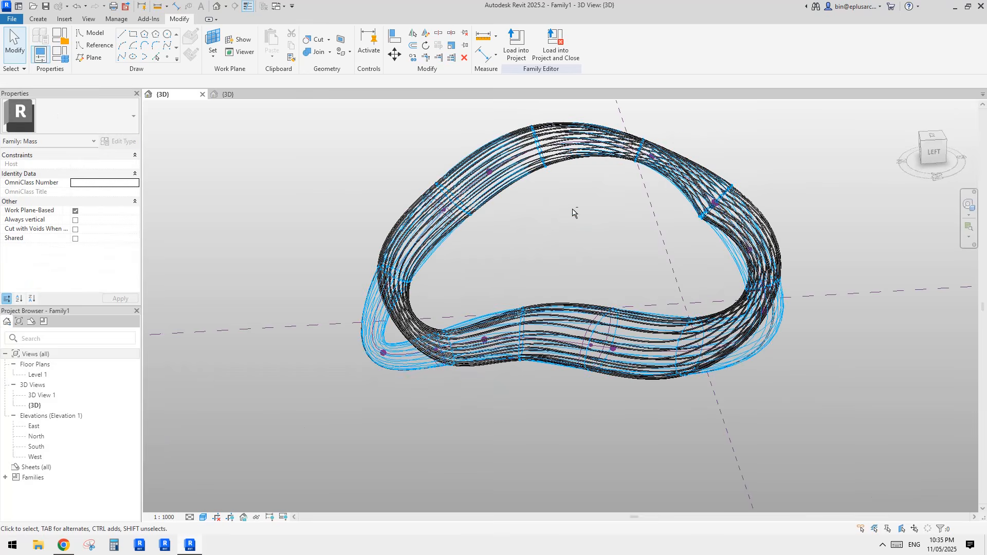
# Examine from several angles how closely the repeated tubes follow the divided surface at the bends and at the closing seam.
pyautogui.scroll(3, 468, 301)
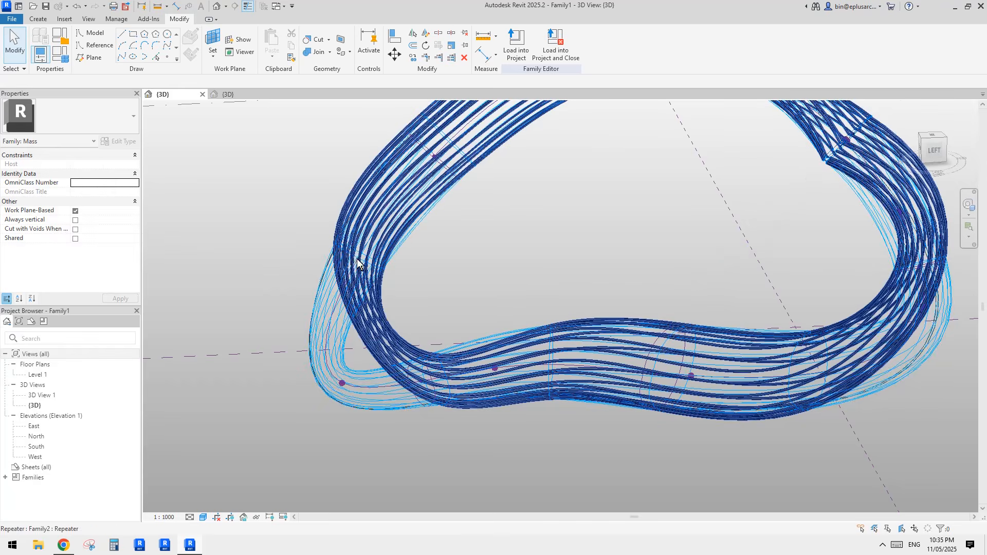
pyautogui.moveTo(386, 375); pyautogui.dragTo(467, 302, button='middle')
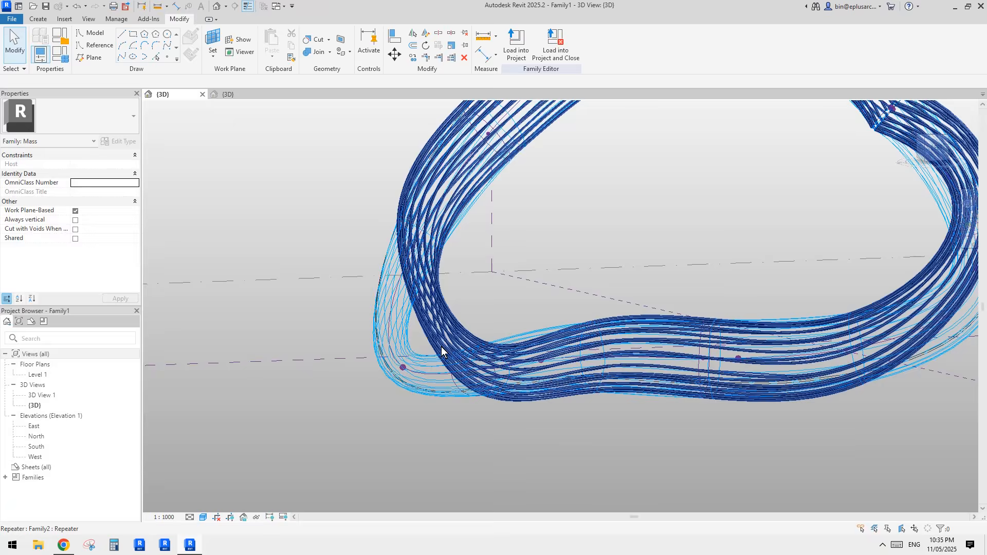
pyautogui.keyDown('shift'); pyautogui.moveTo(464, 316); pyautogui.dragTo(676, 303, button='middle'); pyautogui.keyUp('shift')
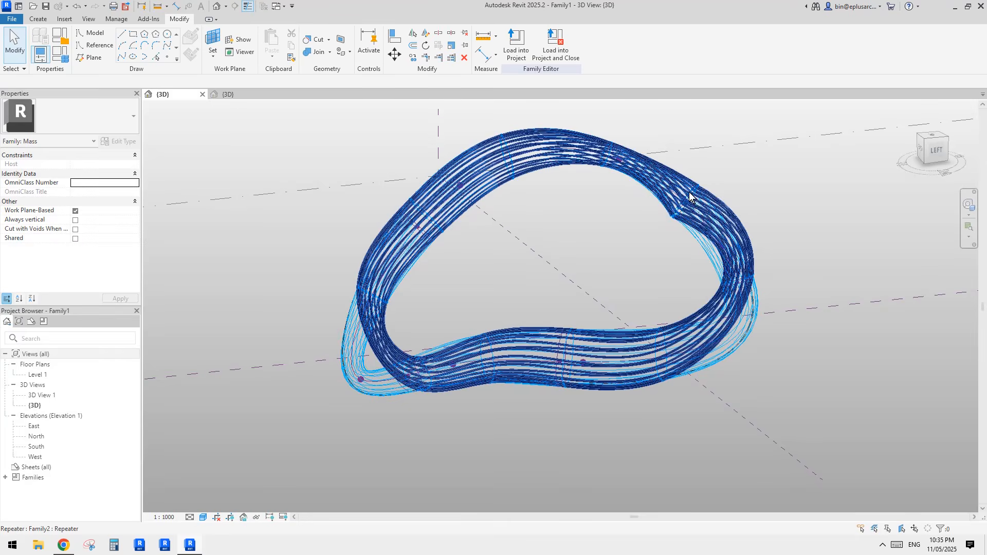
pyautogui.keyDown('shift'); pyautogui.moveTo(620, 236); pyautogui.dragTo(706, 234, button='middle'); pyautogui.keyUp('shift')
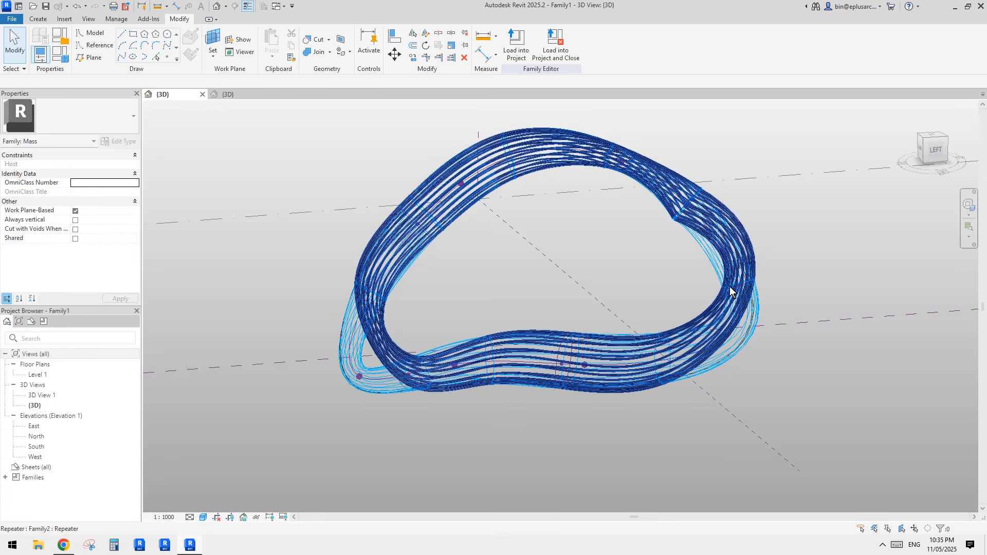
pyautogui.moveTo(675, 313); pyautogui.dragTo(690, 299, button='middle')
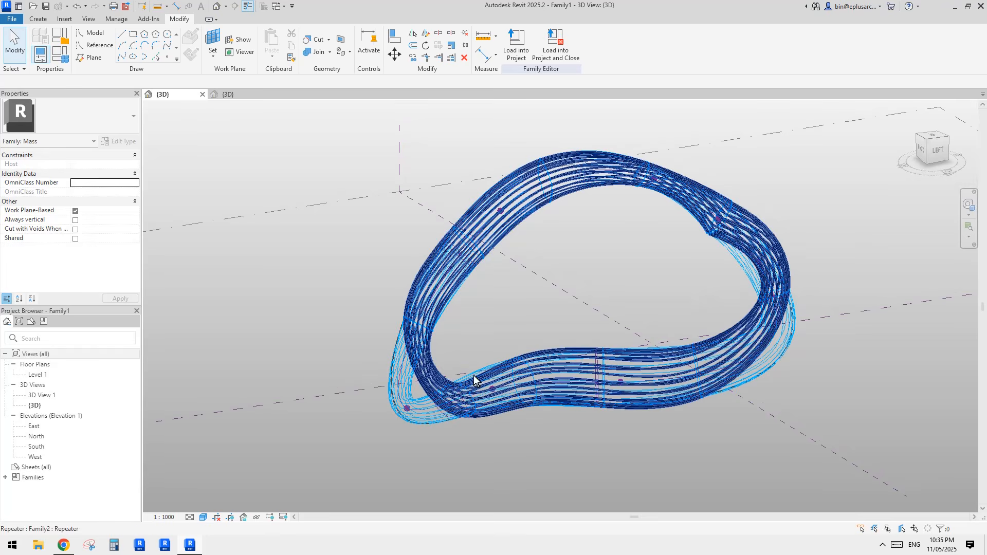
pyautogui.keyDown('shift'); pyautogui.moveTo(544, 374); pyautogui.dragTo(724, 355, button='middle'); pyautogui.keyUp('shift')
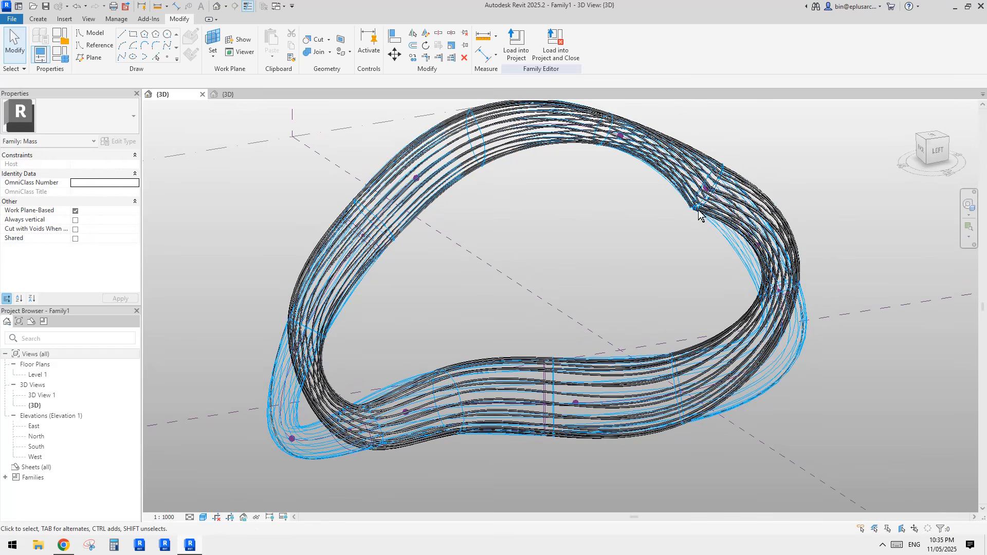
# Compare the divided surface's U and V grid settings with the tube family's adaptive points in Family2, then reselect the surface in Family1.
pyautogui.click(793, 373)
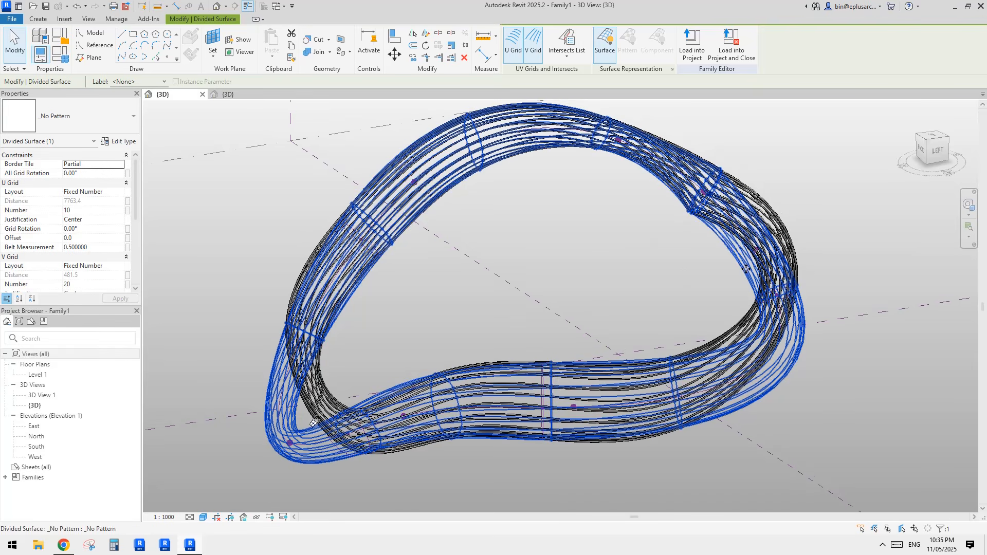
pyautogui.click(230, 94)
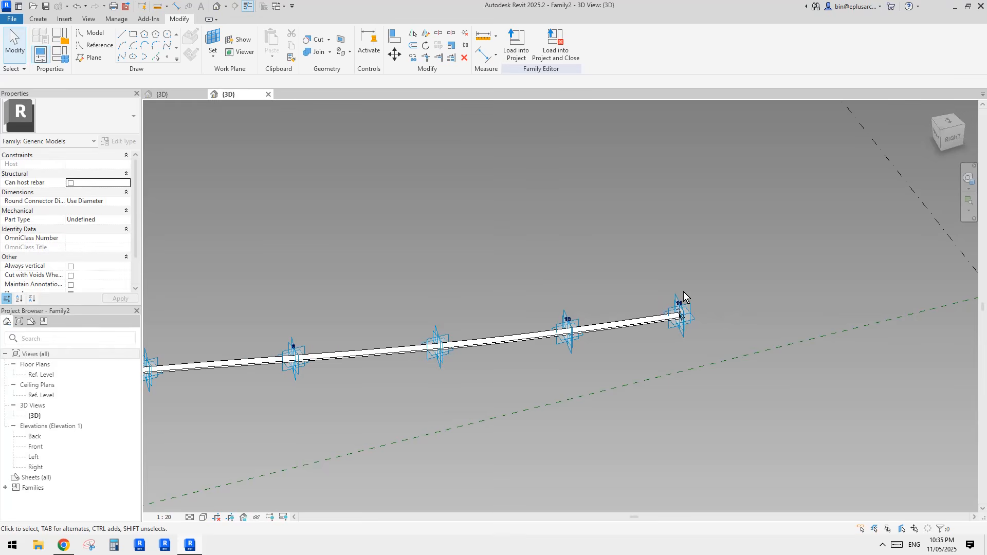
pyautogui.click(195, 95)
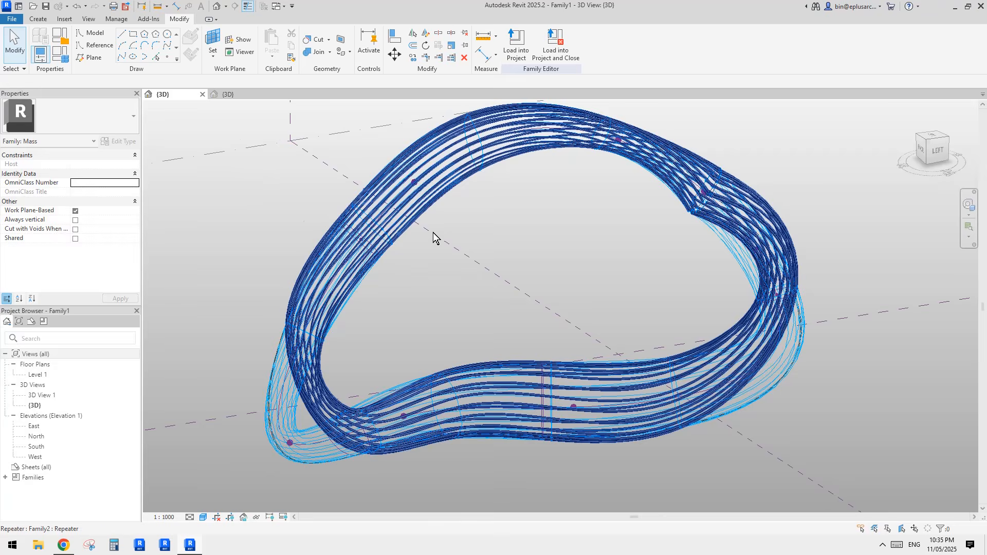
pyautogui.moveTo(432, 232); pyautogui.dragTo(400, 215, button='middle')
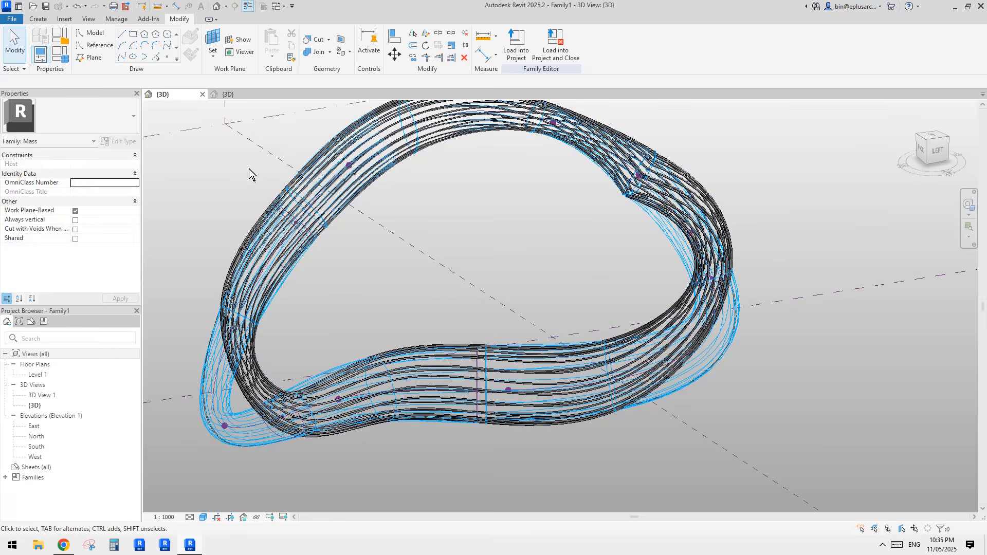
pyautogui.click(222, 389)
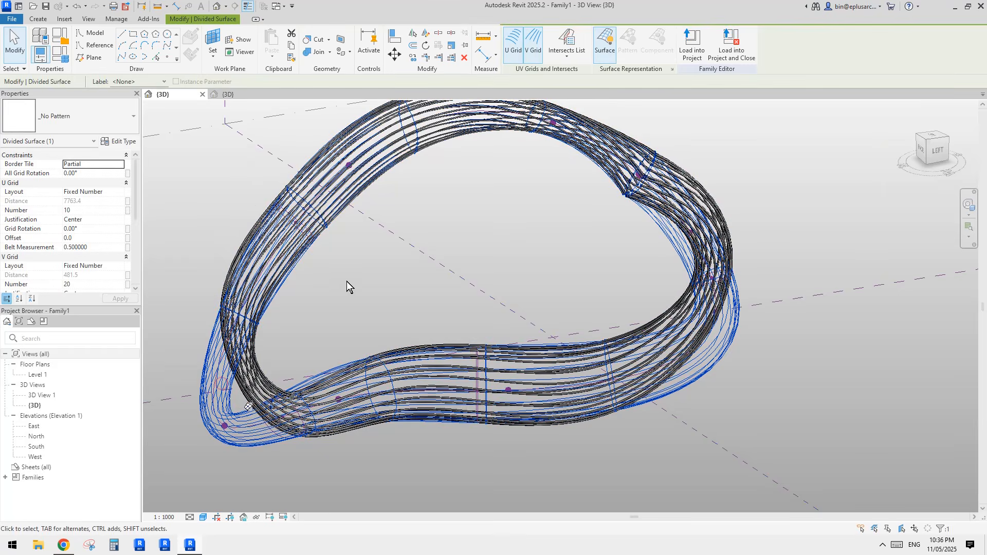
# Set the divided surface's U grid number to 15 and inspect how the repeated tubes follow the loop.
pyautogui.click(98, 211)
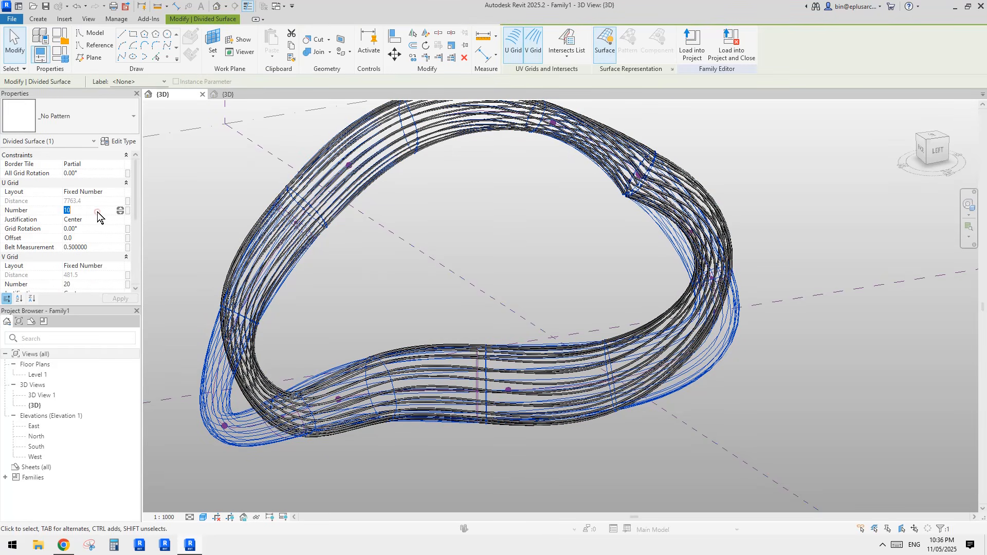
pyautogui.write('1')
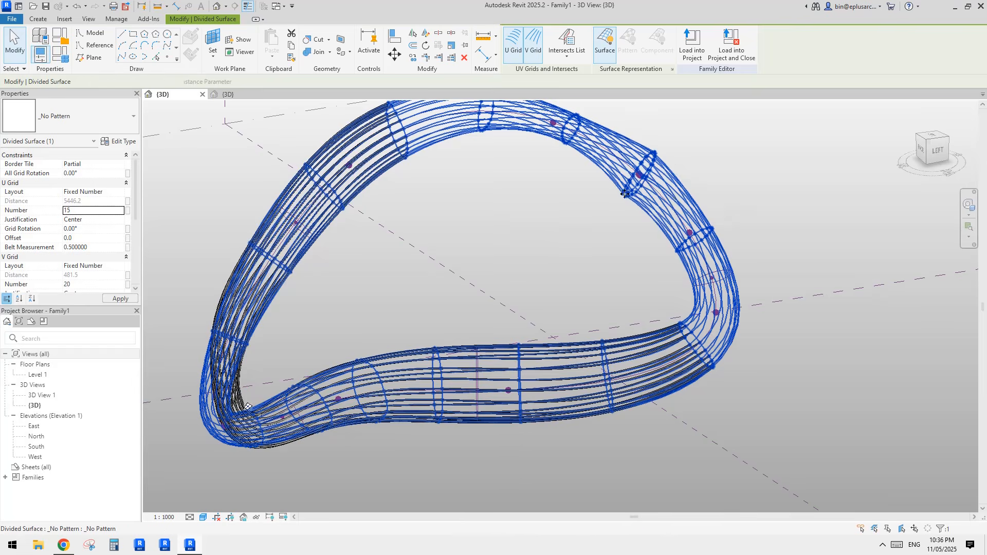
pyautogui.click(624, 254)
pyautogui.scroll(-1, 617, 268)
pyautogui.moveTo(556, 273); pyautogui.dragTo(574, 303, button='middle')
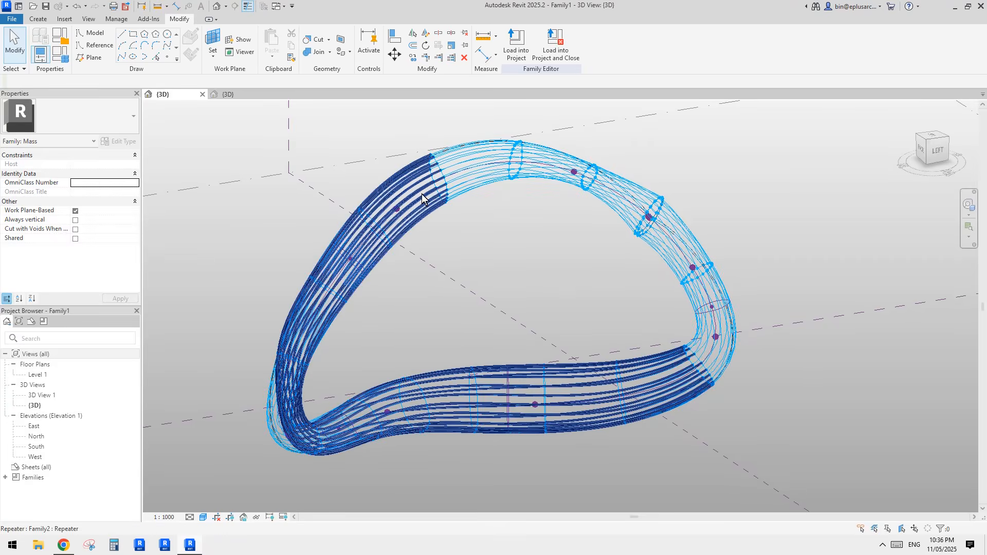
pyautogui.moveTo(401, 271); pyautogui.dragTo(430, 242, button='middle')
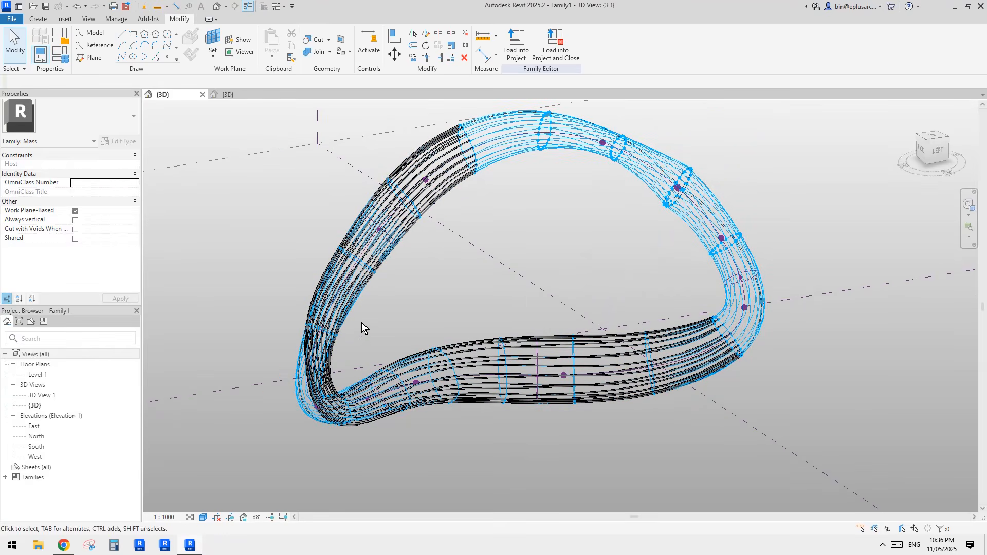
pyautogui.scroll(1, 486, 361)
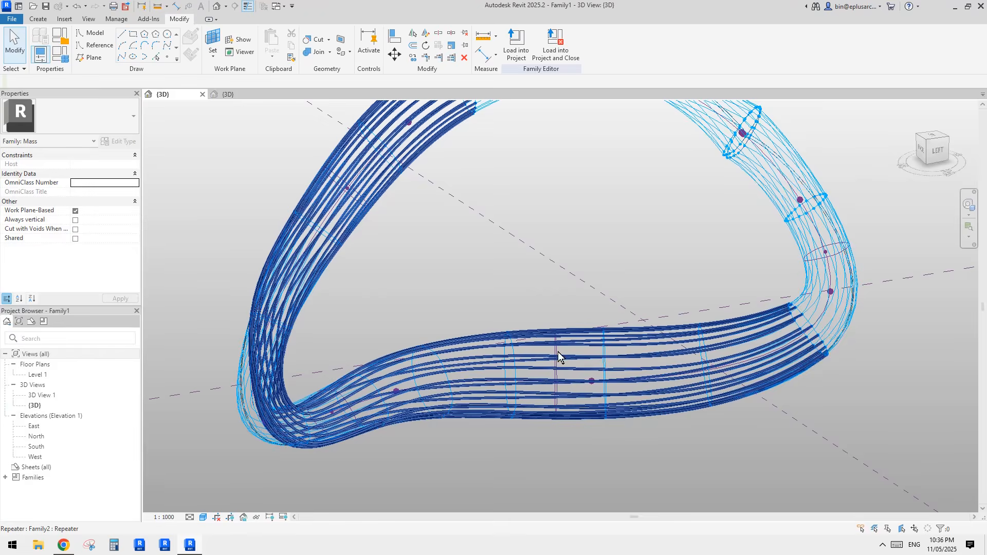
pyautogui.scroll(-1, 600, 334)
# Set the divided surface's U grid number to 20 and inspect the repeated tubes' coverage.
pyautogui.click(494, 152)
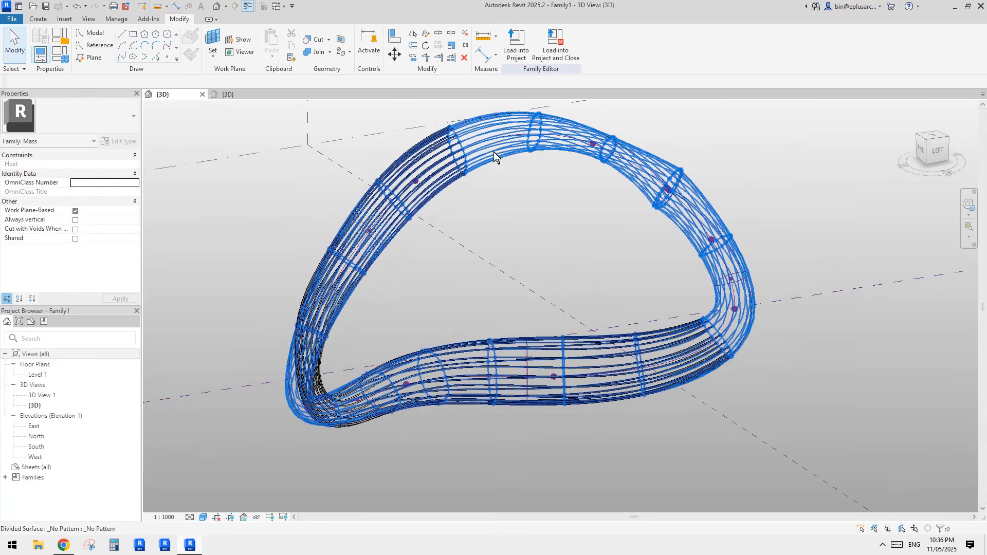
pyautogui.click(82, 210)
pyautogui.write('20')
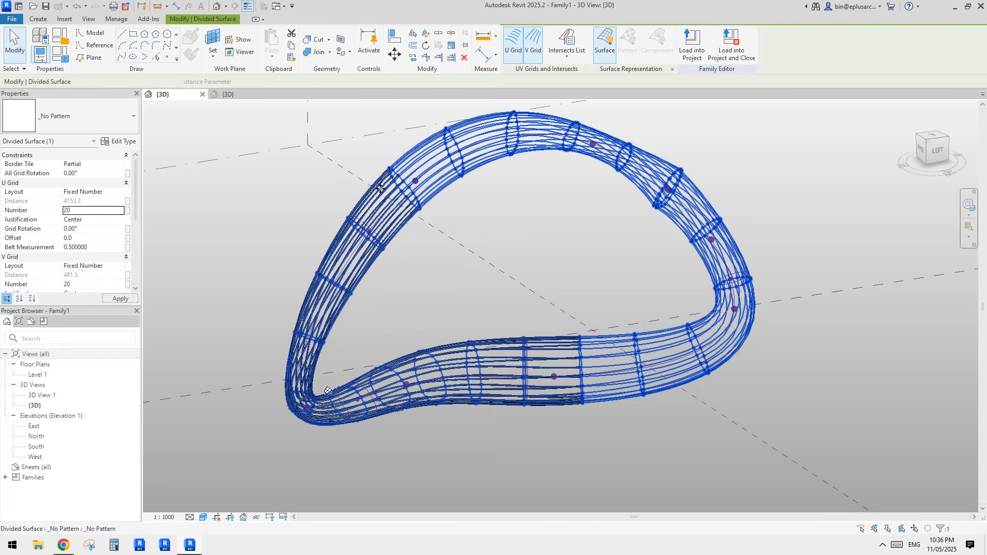
pyautogui.keyDown('shift'); pyautogui.moveTo(517, 283); pyautogui.dragTo(584, 346, button='middle'); pyautogui.keyUp('shift')
pyautogui.press('Escape')
pyautogui.scroll(2, 556, 320)
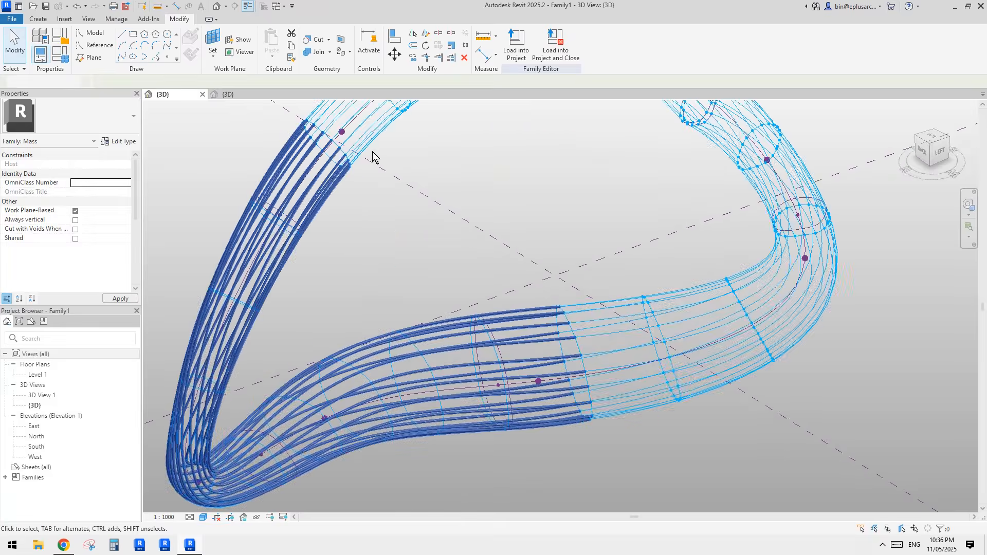
pyautogui.moveTo(377, 200); pyautogui.dragTo(401, 220, button='middle')
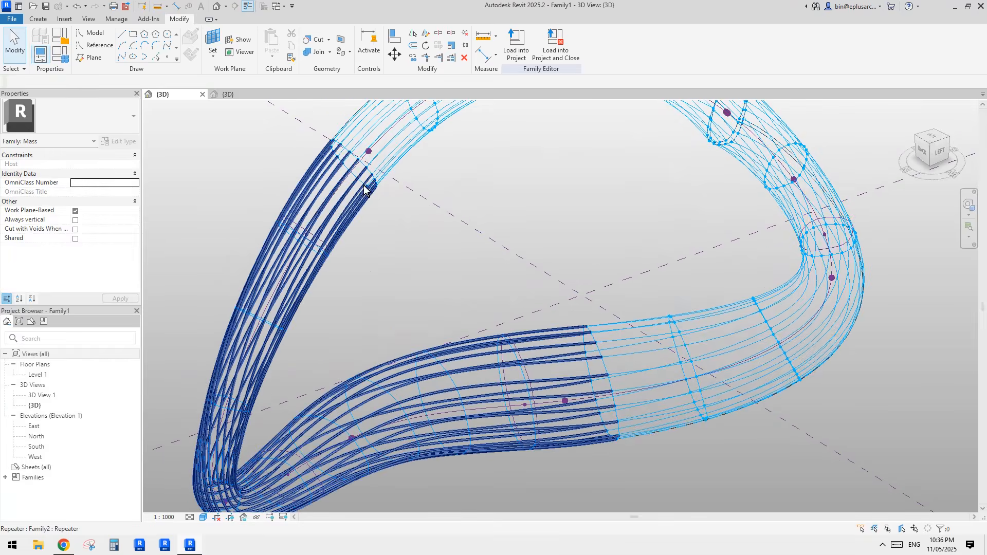
# In Family2, place ten reference points on the Ref. Level in a row continuing beyond adaptive point 11.
pyautogui.click(237, 96)
pyautogui.moveTo(652, 304); pyautogui.dragTo(530, 284, button='middle')
pyautogui.scroll(-1, 619, 305)
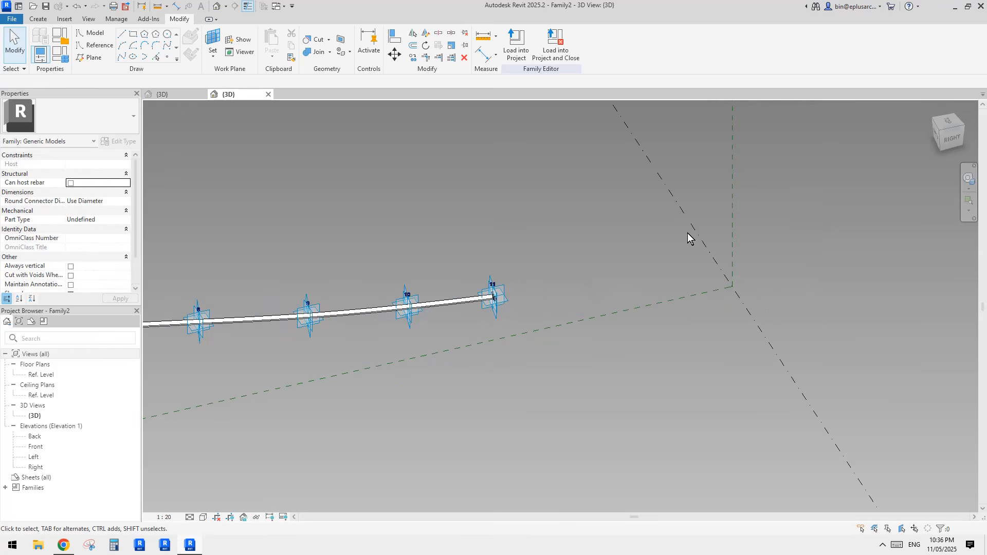
pyautogui.scroll(-5, 675, 332)
pyautogui.click(676, 342)
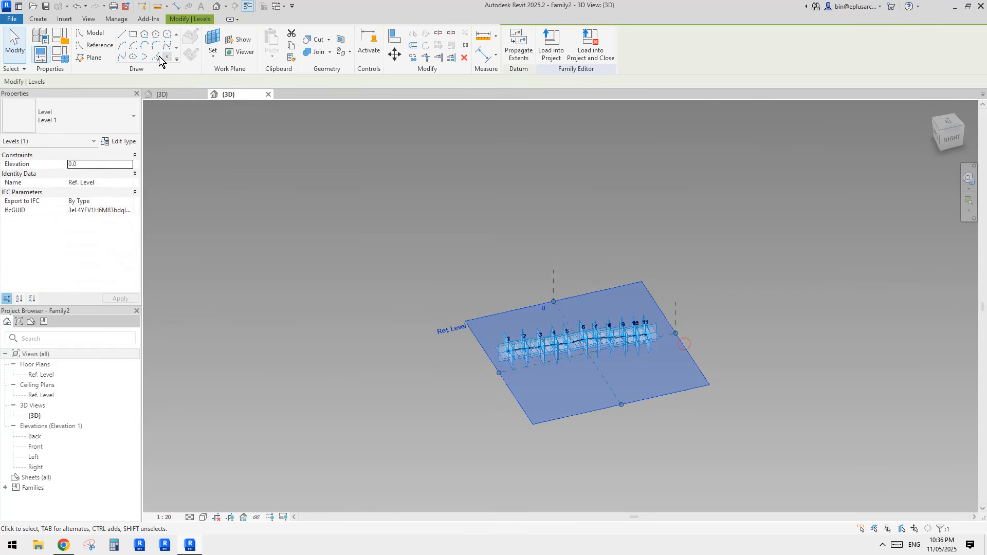
pyautogui.click(172, 58)
pyautogui.scroll(5, 712, 333)
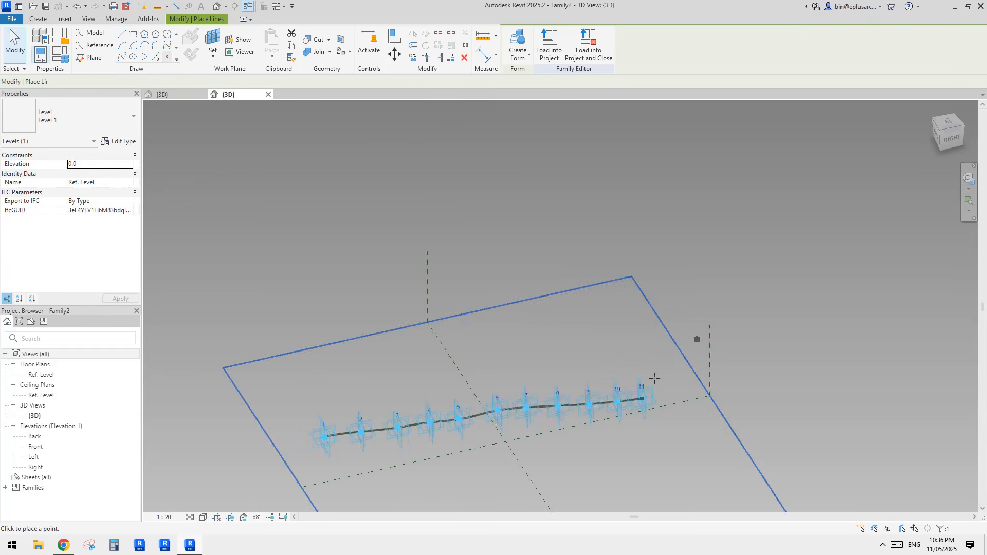
pyautogui.scroll(2, 549, 315)
pyautogui.click(524, 331)
pyautogui.click(560, 324)
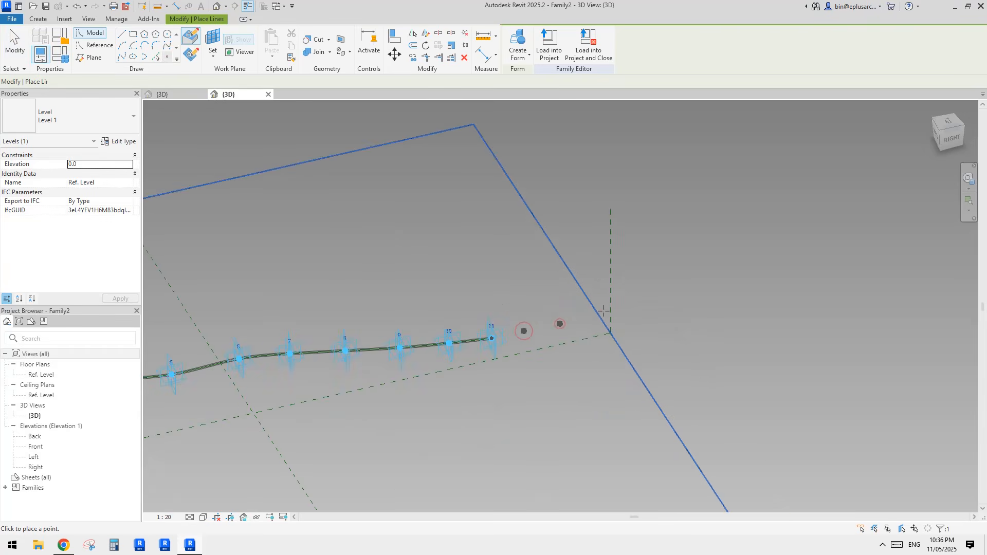
pyautogui.click(603, 311)
pyautogui.click(640, 304)
pyautogui.click(675, 295)
pyautogui.click(703, 288)
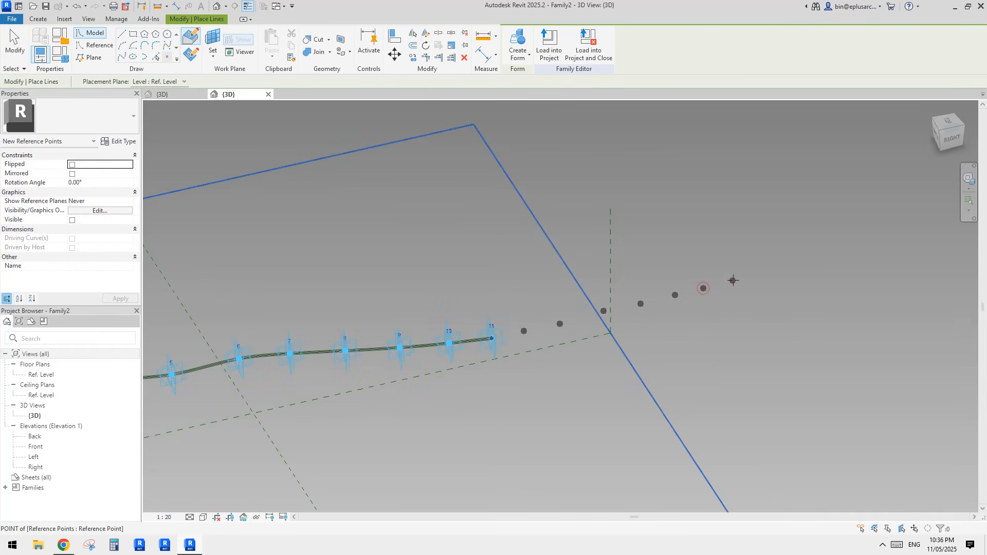
pyautogui.click(733, 280)
pyautogui.click(762, 274)
pyautogui.click(792, 267)
pyautogui.click(819, 260)
pyautogui.press('Escape')
pyautogui.press('Escape')
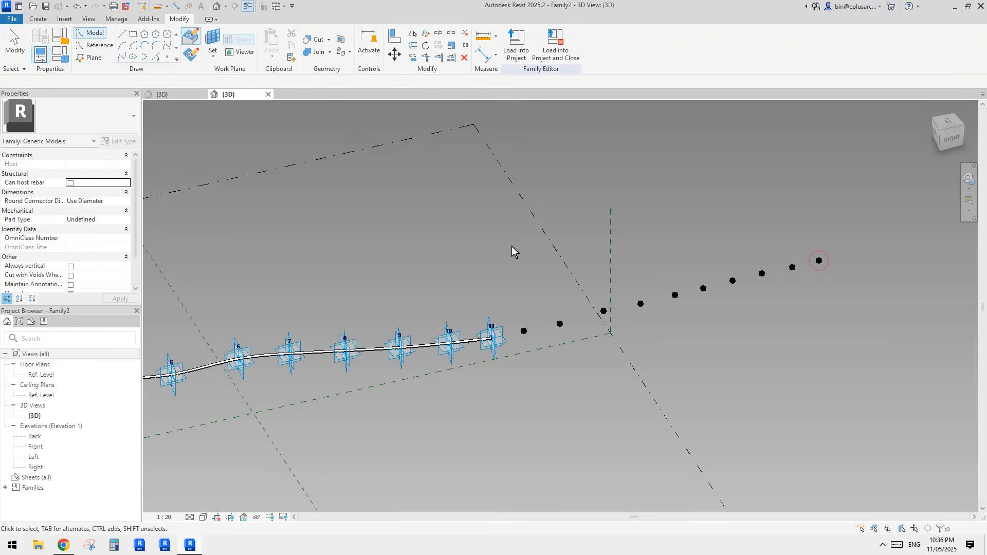
# Make the ten new reference points adaptive, continuing the numbering from 12 to 21.
pyautogui.moveTo(511, 246); pyautogui.dragTo(893, 364)
pyautogui.click(566, 43)
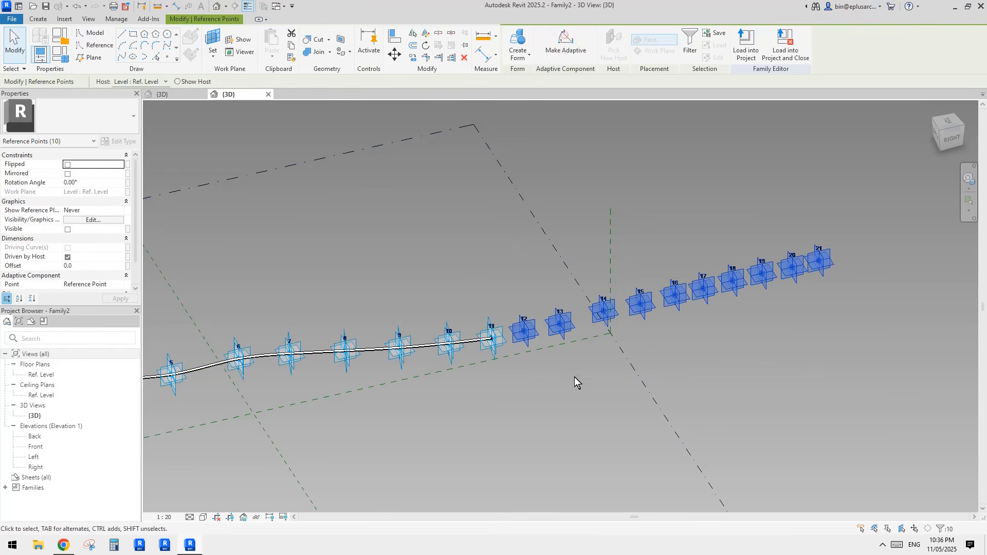
pyautogui.scroll(2, 510, 348)
pyautogui.press('Escape')
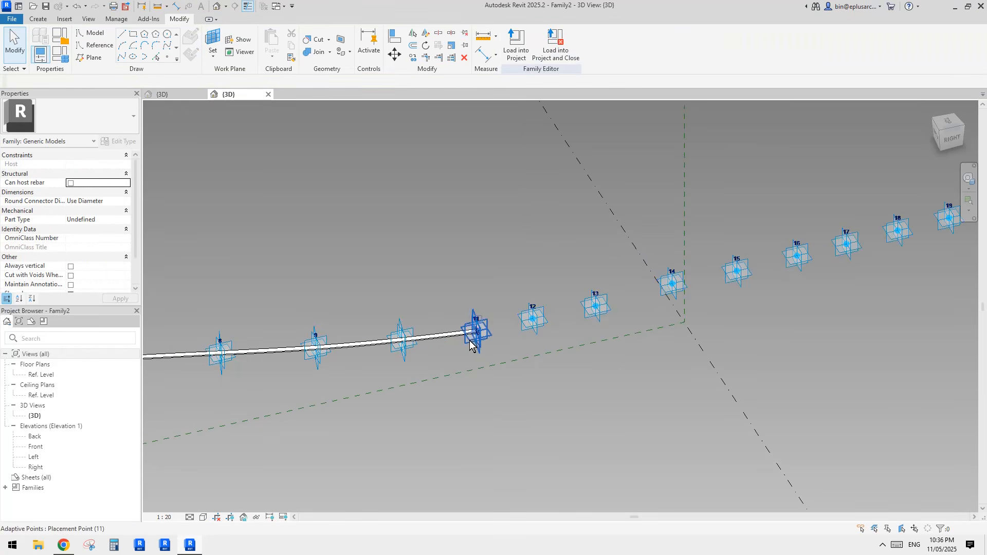
# Temporarily hide the tube form in the Family2 3D view to expose its reference spline.
pyautogui.click(444, 335)
pyautogui.press('h')
pyautogui.press('h')
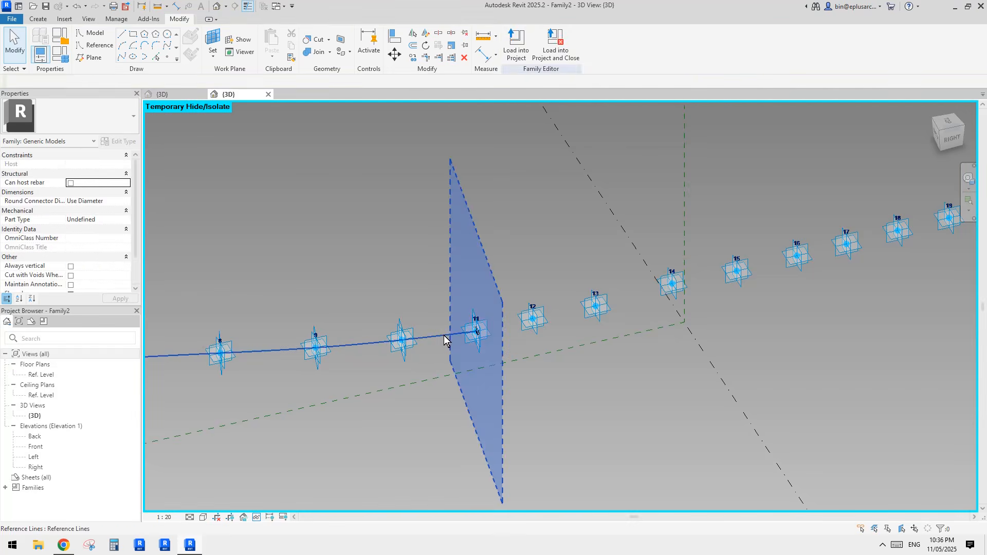
# Extend the tube's reference spline through adaptive points 12 to 21 with Spline Through Points.
pyautogui.click(445, 336)
pyautogui.scroll(-6, 531, 333)
pyautogui.moveTo(535, 330); pyautogui.dragTo(477, 329, button='middle')
pyautogui.scroll(3, 525, 323)
pyautogui.moveTo(459, 234); pyautogui.dragTo(710, 400)
pyautogui.scroll(2, 464, 302)
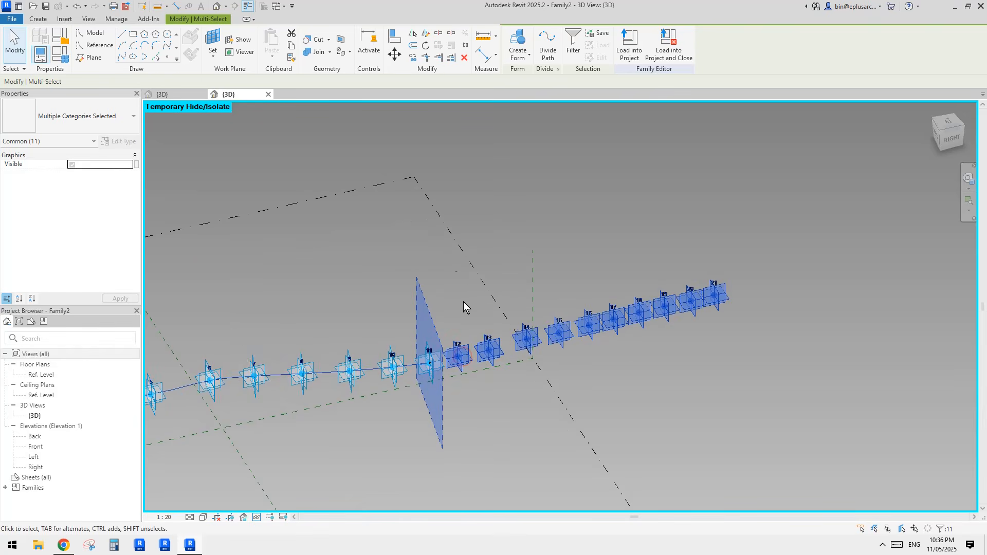
pyautogui.click(122, 57)
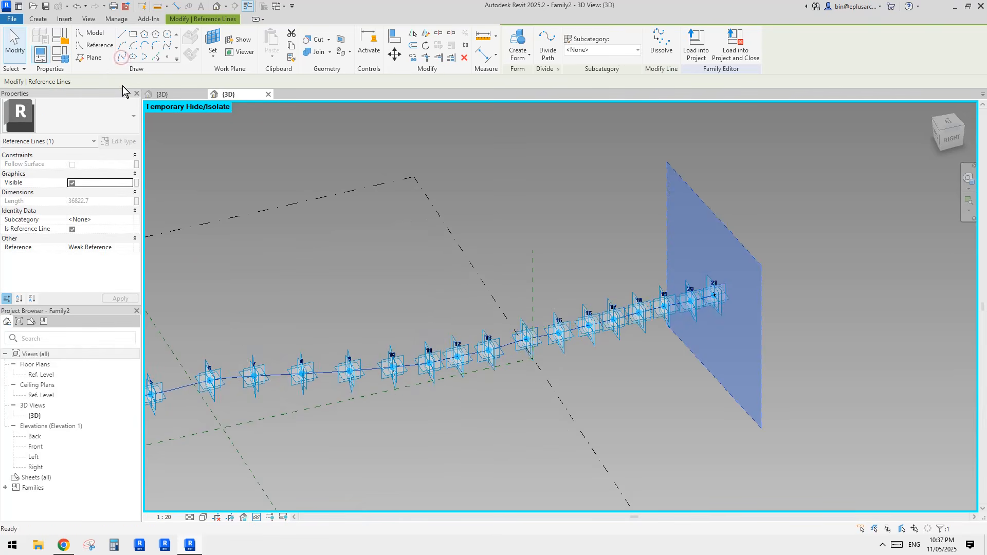
# Reset the temporary hide/isolate so the tube form is shown again along the extended spline.
pyautogui.click(570, 208)
pyautogui.press('h')
pyautogui.press('r')
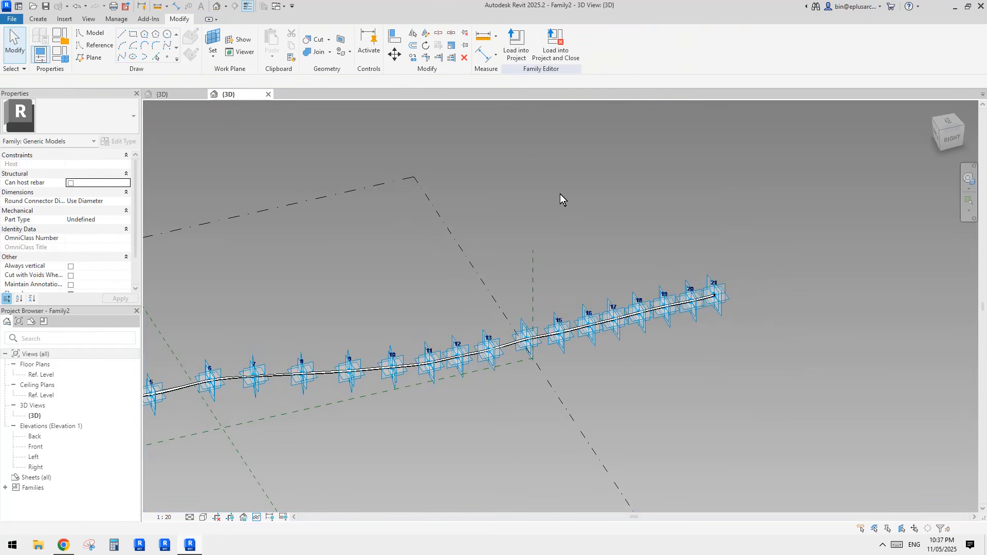
pyautogui.scroll(3, 535, 311)
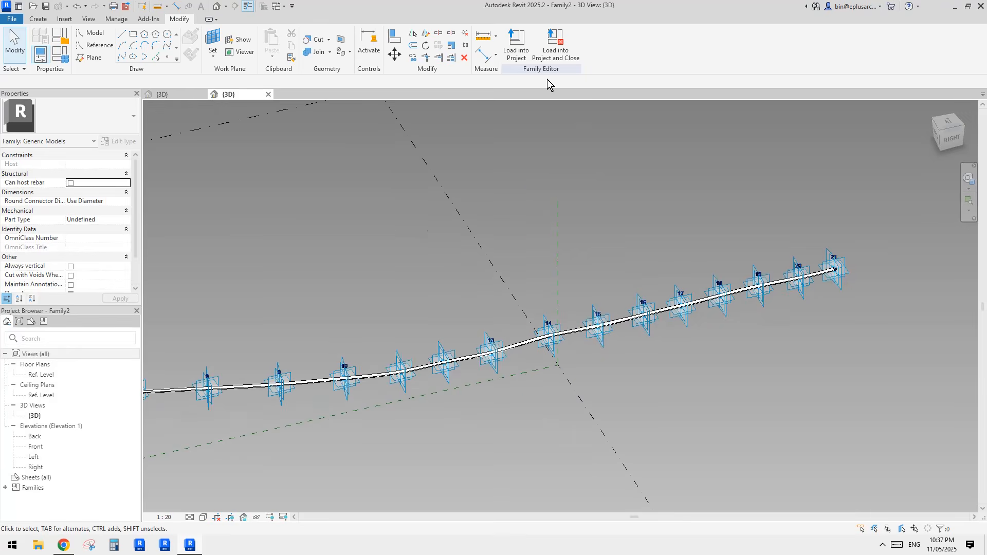
# Try to reload Family2 into Family1, overwriting the existing version and deleting the conflicting repeater, and undo the reload.
pyautogui.click(517, 45)
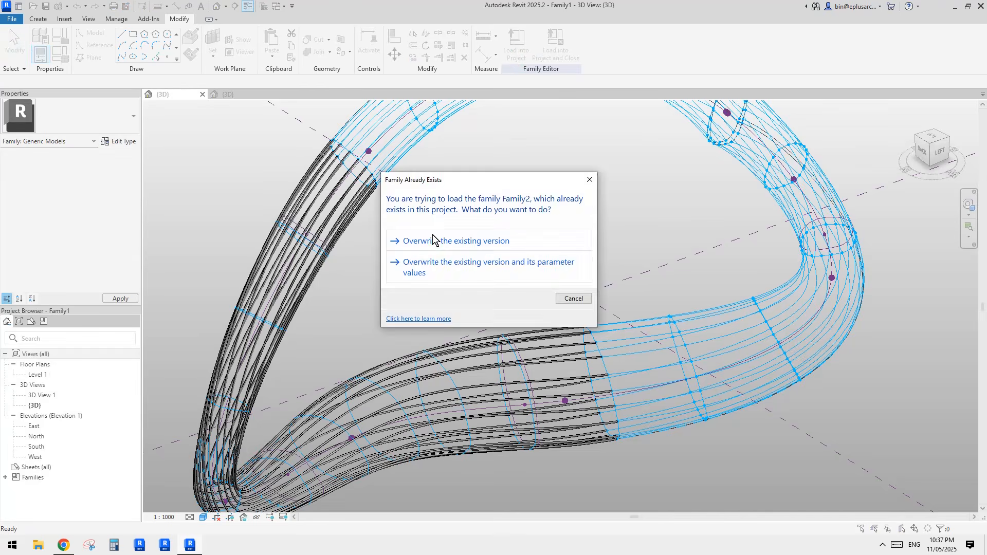
pyautogui.click(433, 240)
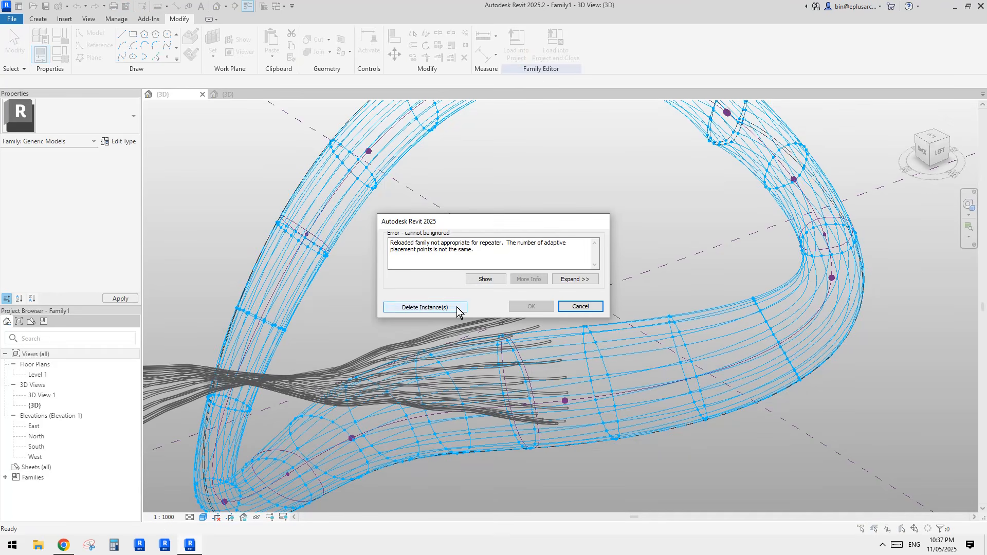
pyautogui.click(425, 308)
pyautogui.scroll(-3, 347, 357)
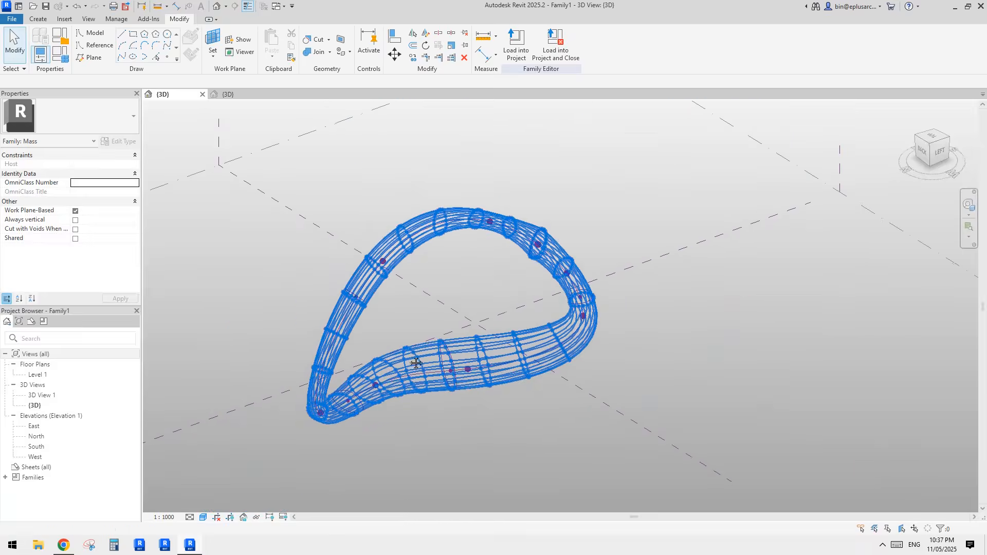
pyautogui.scroll(2, 417, 363)
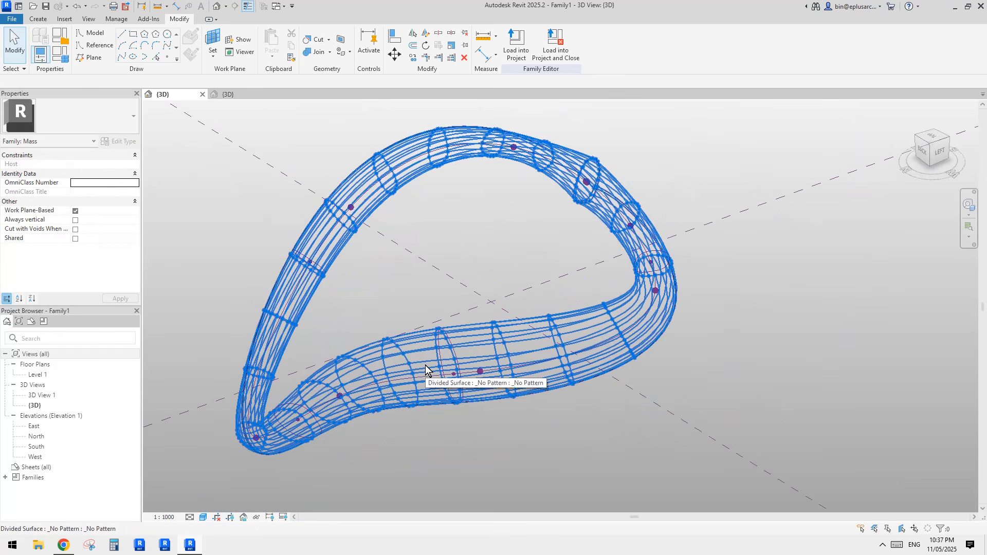
pyautogui.scroll(3, 461, 372)
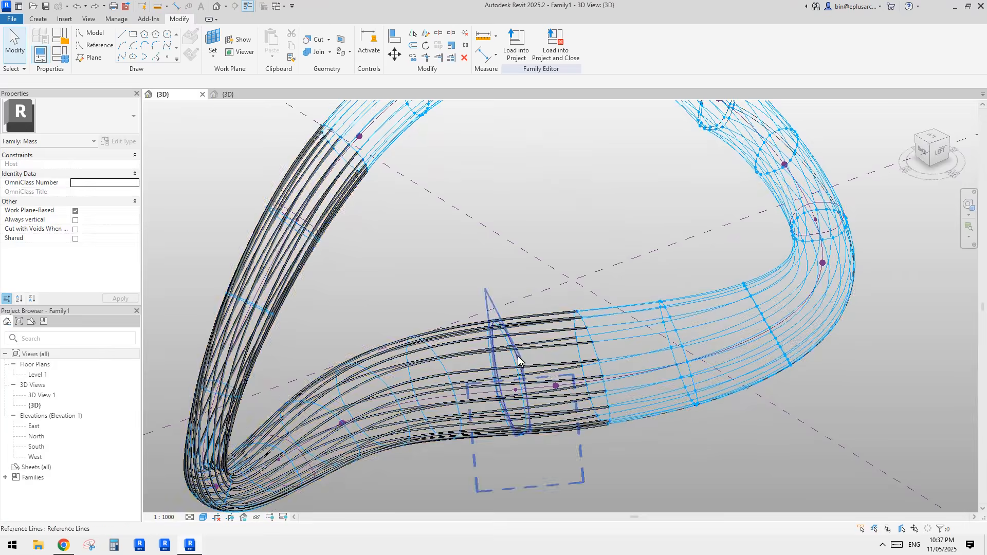
# Remove the repeater in Family1 and delete all Family2 tube instances except one on the loop's lower stretch.
pyautogui.click(532, 346)
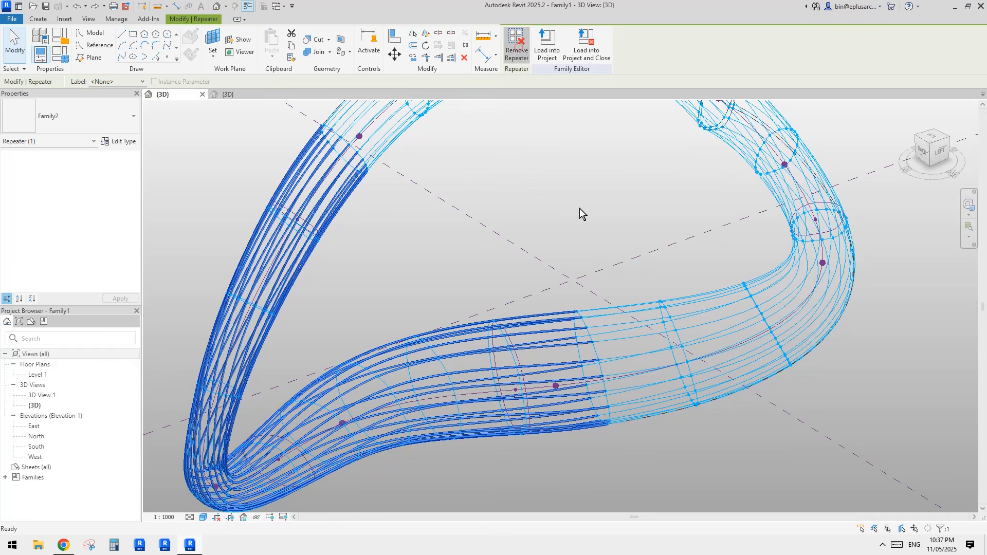
pyautogui.click(564, 362)
pyautogui.press('s')
pyautogui.press('a')
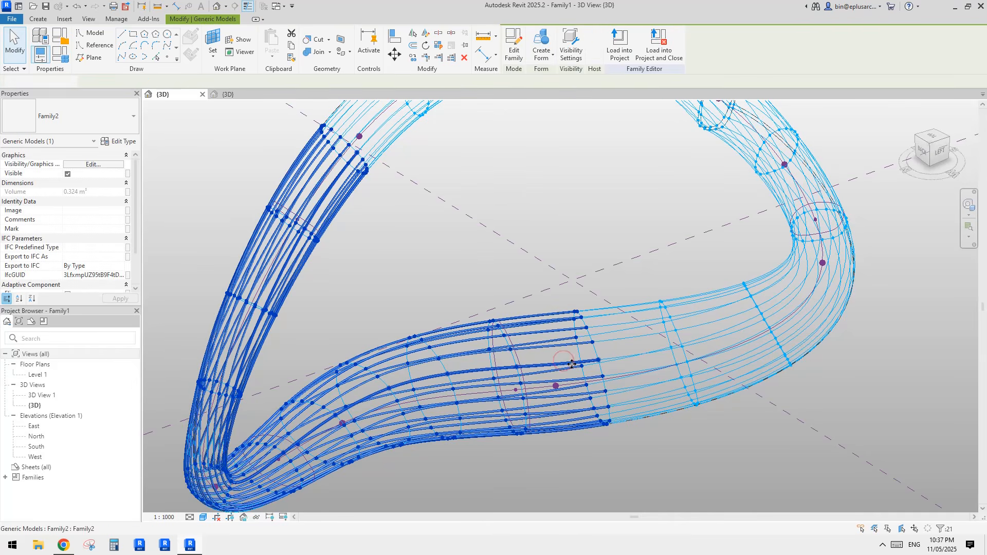
pyautogui.press('Delete')
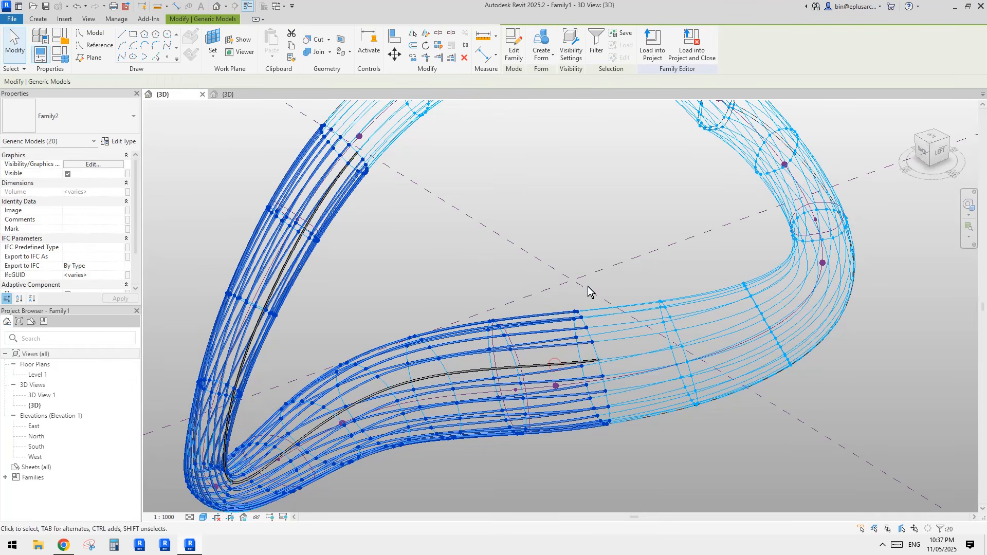
pyautogui.moveTo(587, 286); pyautogui.dragTo(566, 273, button='middle')
pyautogui.scroll(-2, 550, 298)
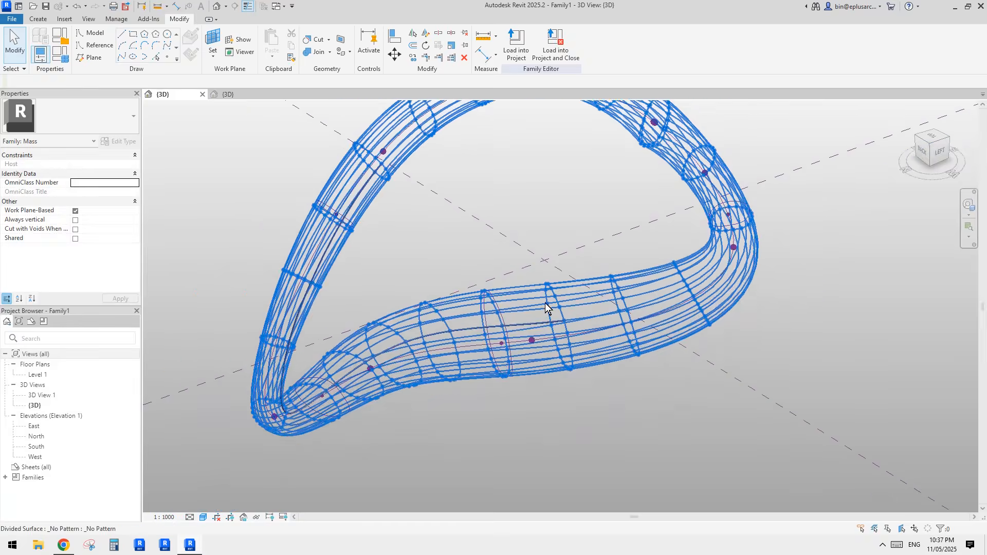
pyautogui.click(541, 326)
pyautogui.press('Escape')
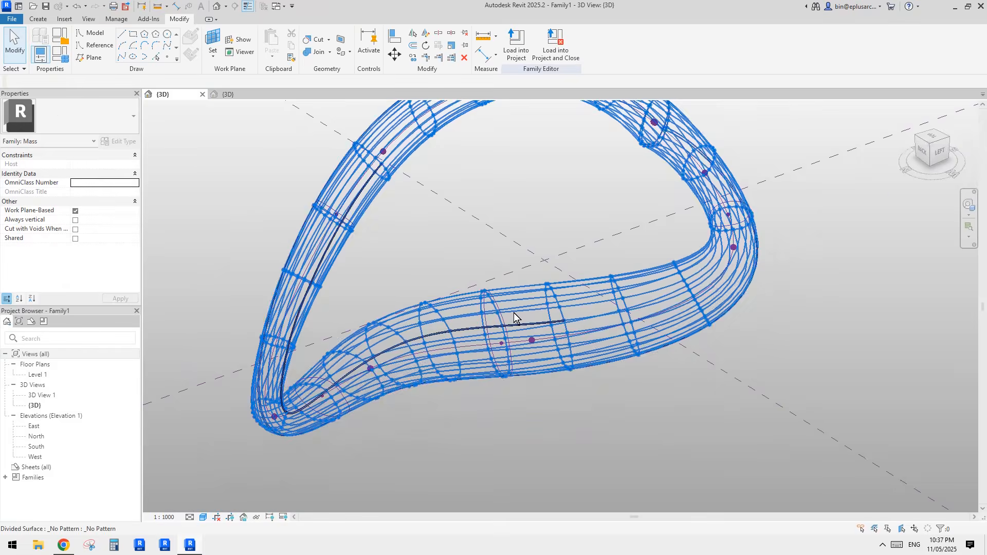
pyautogui.scroll(3, 560, 323)
pyautogui.scroll(-4, 547, 313)
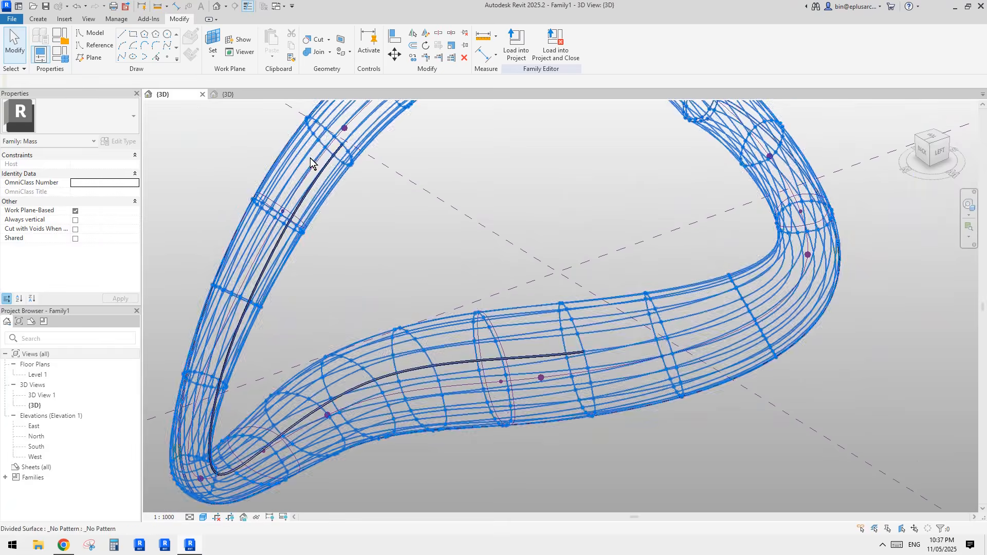
# Try to load Family2 into Family1, overwriting the existing version.
pyautogui.click(228, 94)
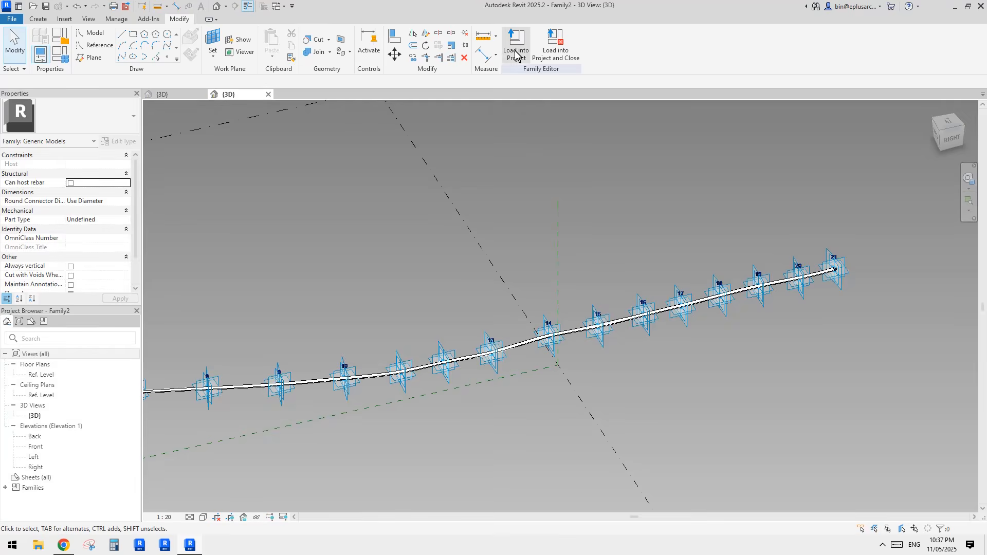
pyautogui.click(516, 46)
pyautogui.click(449, 243)
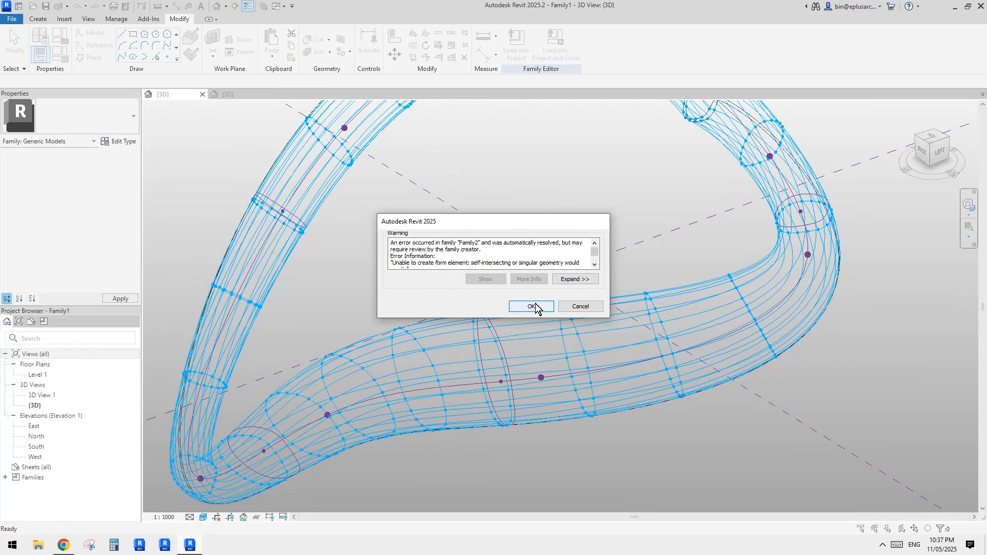
pyautogui.click(533, 307)
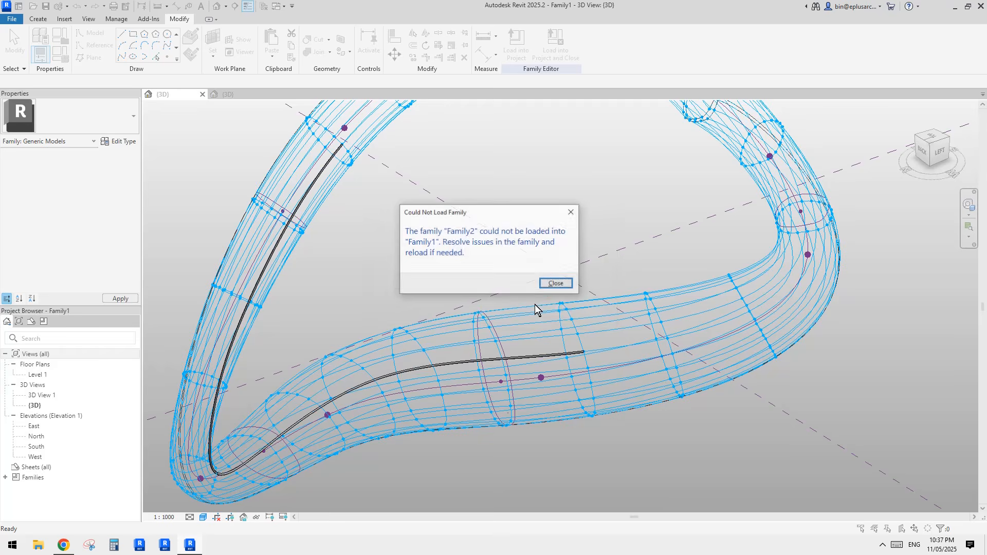
pyautogui.press('Return')
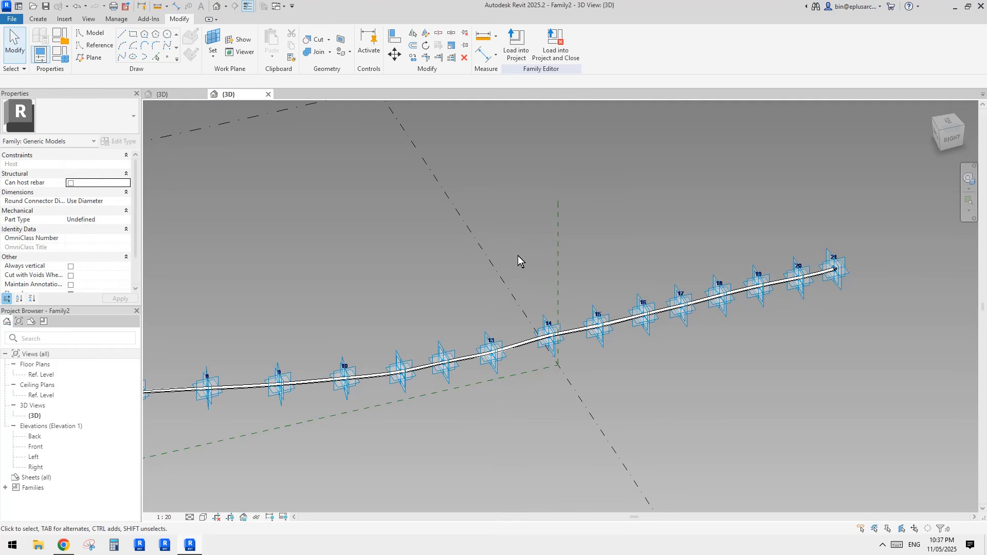
# Reload the edited Family2 into Family1, overwrite the existing version, and accept the form error warning.
pyautogui.click(175, 97)
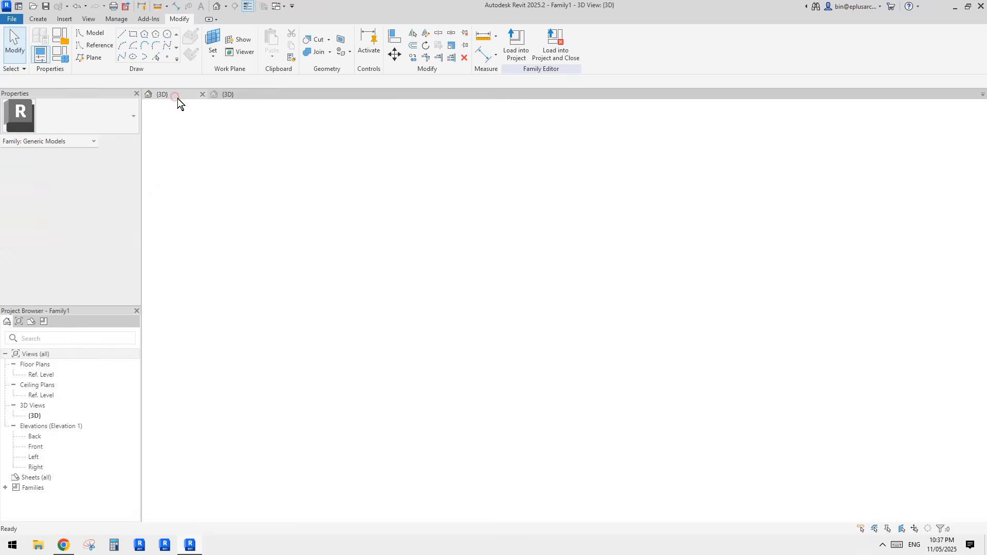
pyautogui.click(235, 97)
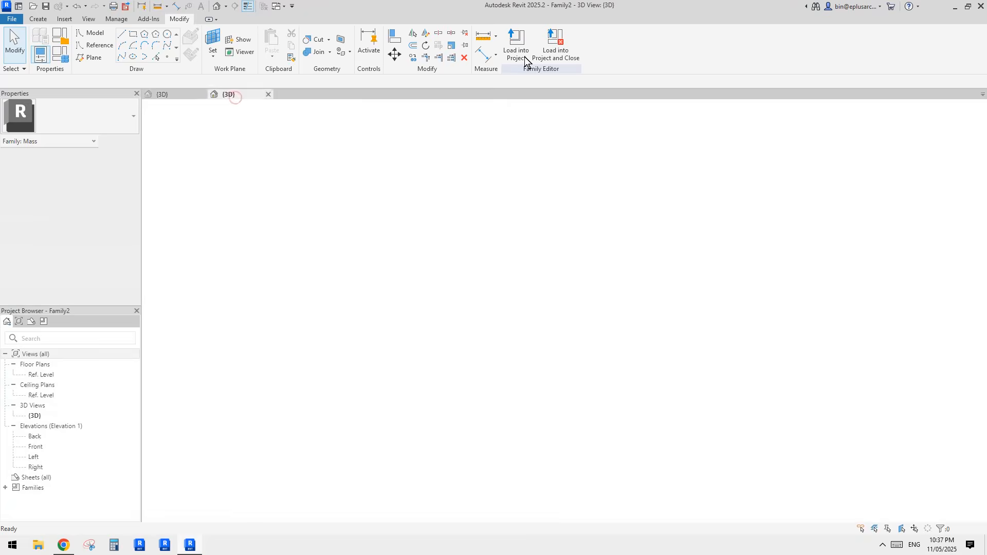
pyautogui.click(519, 49)
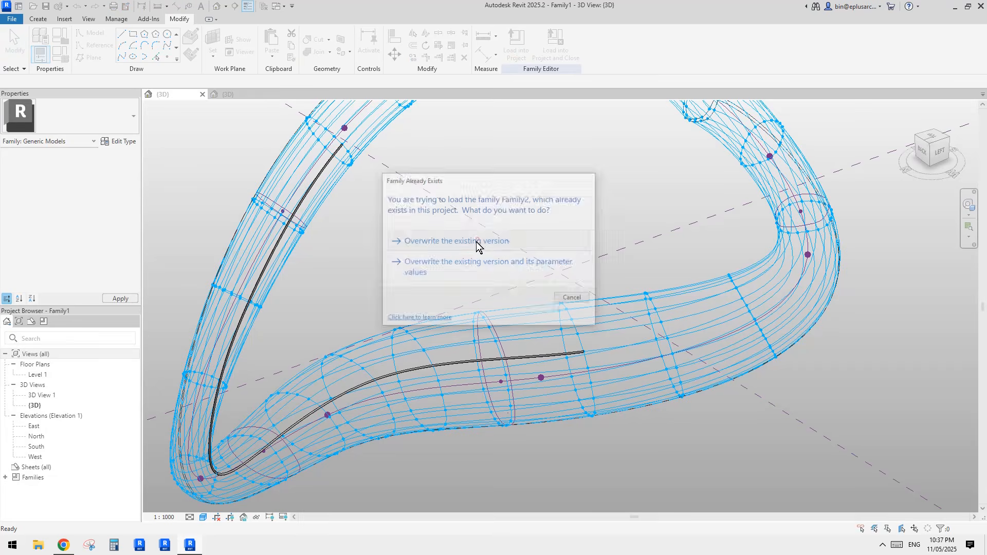
pyautogui.click(476, 240)
pyautogui.click(530, 305)
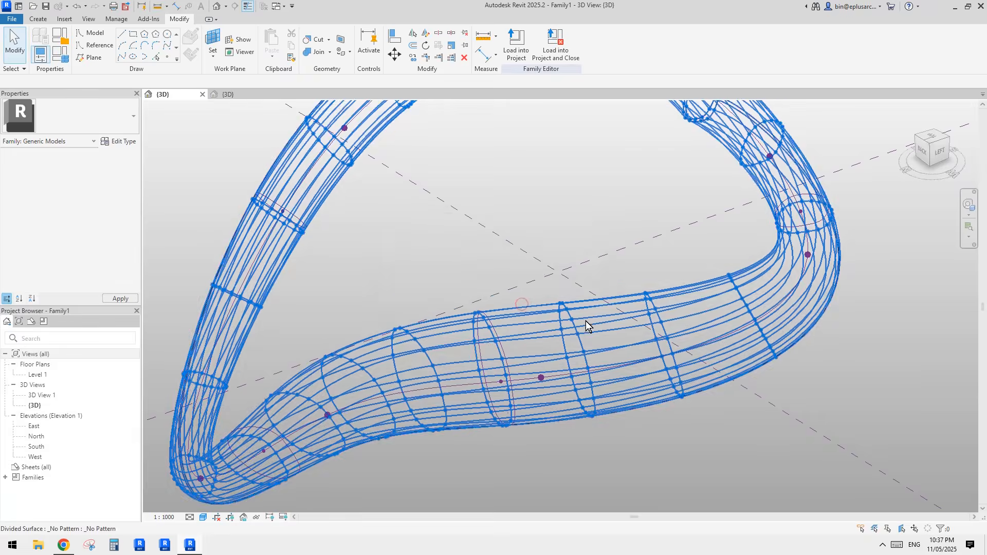
# Place a Family2 component in Family1, snapping its first three adaptive points to consecutive divided-surface nodes down the loop's narrow bend.
pyautogui.keyDown('shift'); pyautogui.moveTo(585, 321); pyautogui.dragTo(657, 223, button='middle'); pyautogui.keyUp('shift')
pyautogui.click(37, 19)
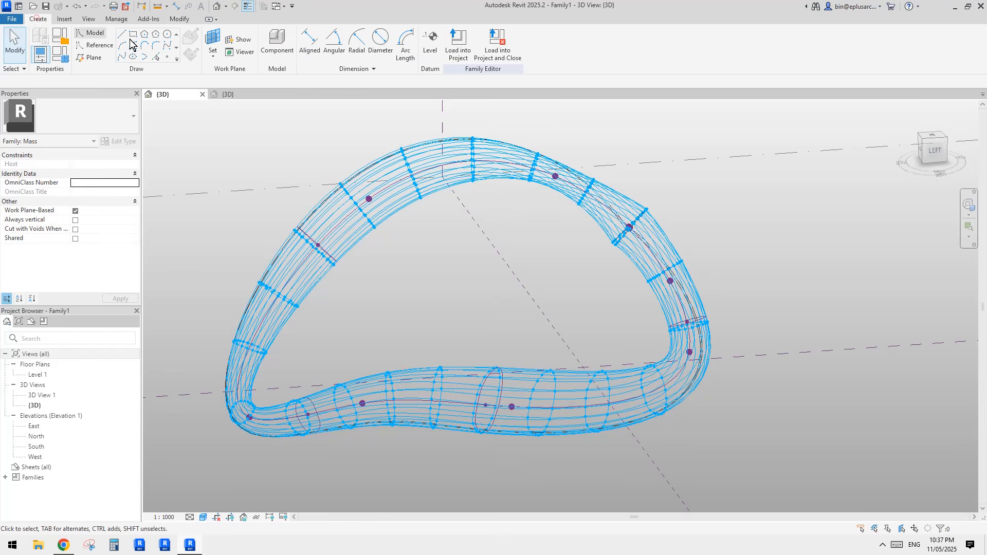
pyautogui.click(280, 42)
pyautogui.scroll(4, 645, 253)
pyautogui.scroll(2, 645, 253)
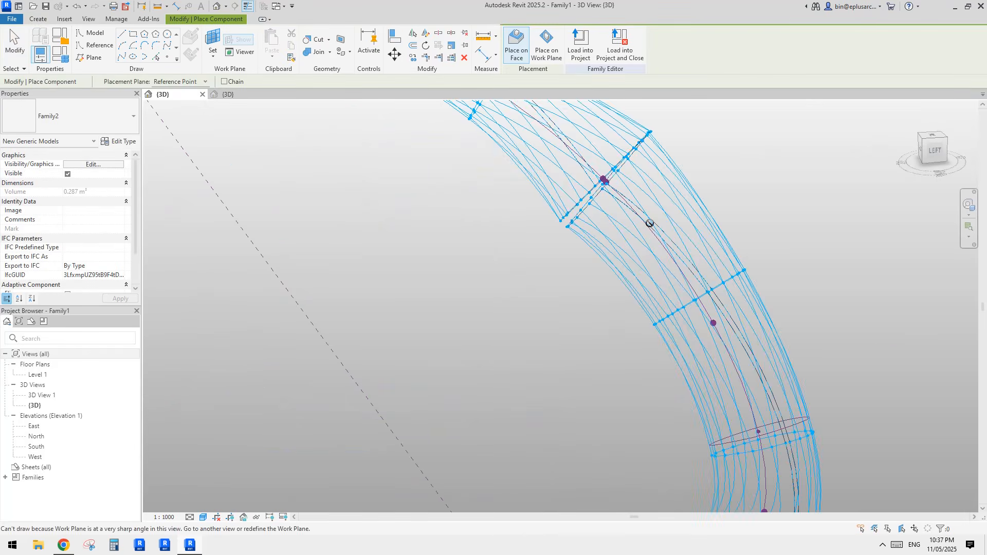
pyautogui.keyDown('shift'); pyautogui.moveTo(636, 217); pyautogui.dragTo(646, 229, button='middle'); pyautogui.keyUp('shift')
pyautogui.click(602, 187)
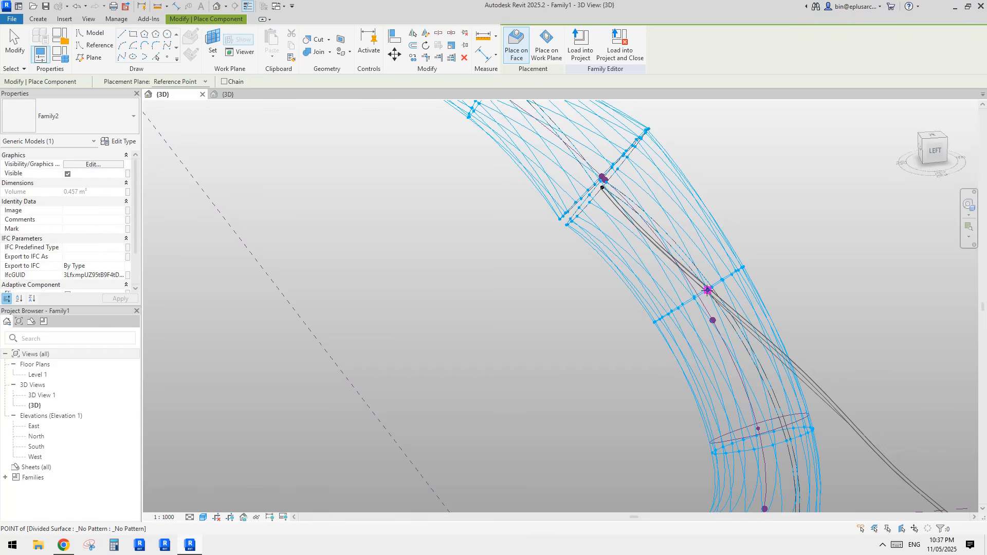
pyautogui.click(707, 291)
pyautogui.moveTo(752, 340); pyautogui.dragTo(711, 170, button='middle')
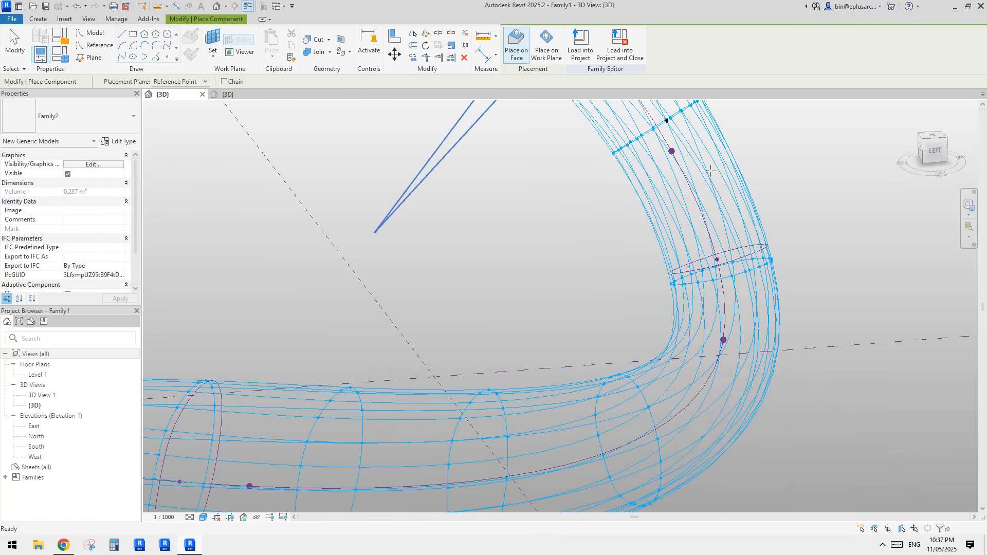
pyautogui.click(746, 272)
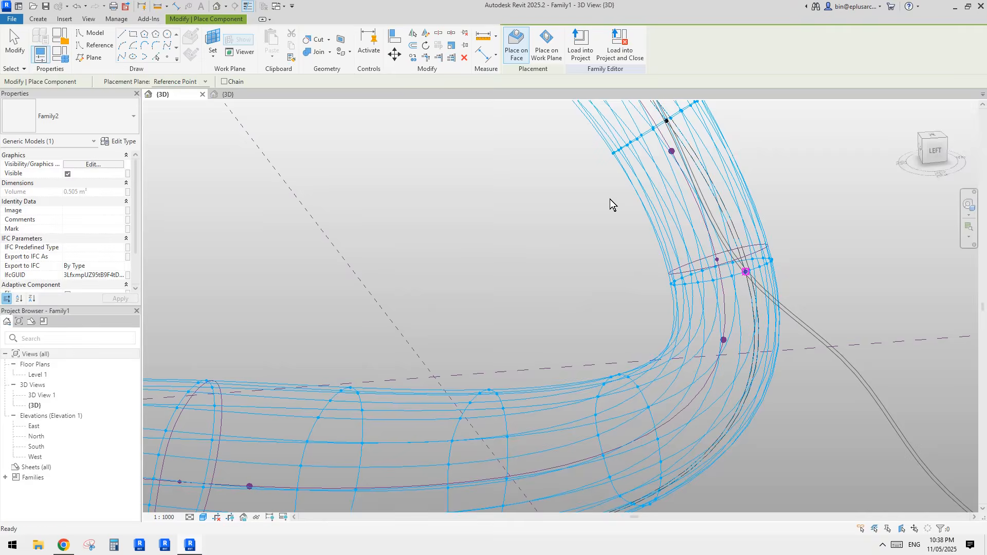
pyautogui.moveTo(608, 211); pyautogui.dragTo(600, 27, button='middle')
pyautogui.press('Escape')
# Rehost the placed Family2 tube with Pick New Host, picking a divided-surface node just below the loop's bend.
pyautogui.scroll(-3, 865, 207)
pyautogui.moveTo(853, 214); pyautogui.dragTo(699, 224, button='middle')
pyautogui.click(708, 265)
pyautogui.click(730, 227)
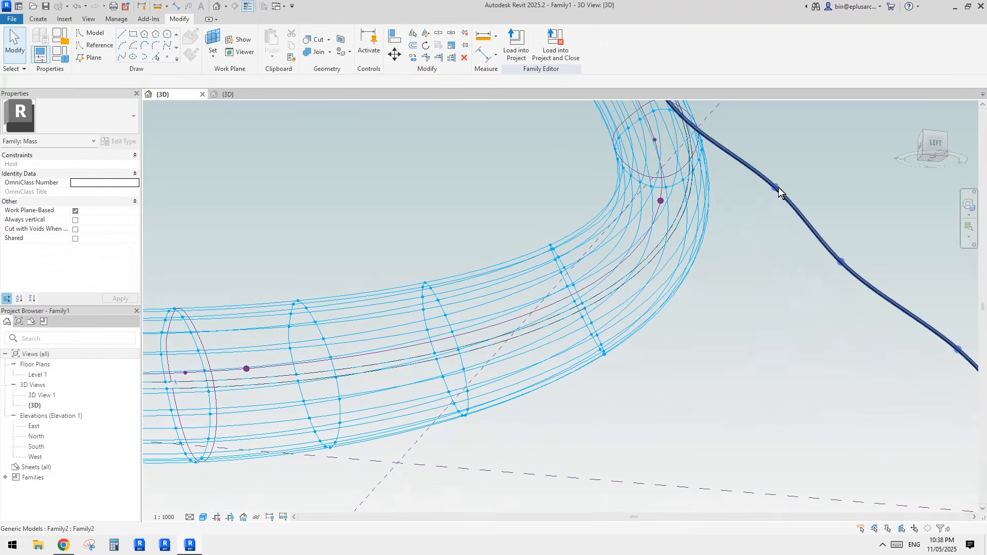
pyautogui.click(778, 187)
pyautogui.moveTo(778, 187); pyautogui.dragTo(722, 178, button='middle')
pyautogui.click(603, 45)
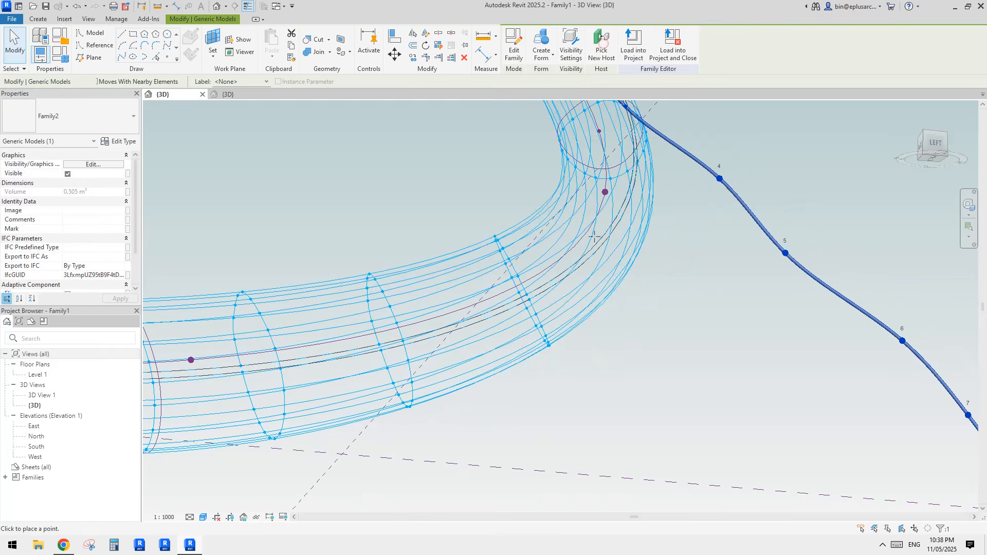
pyautogui.click(526, 295)
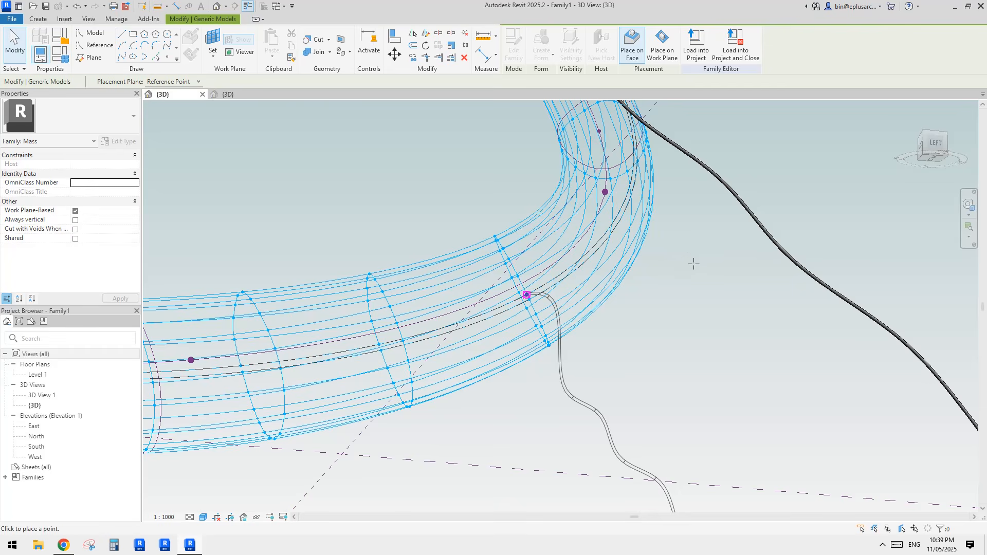
pyautogui.press('Escape')
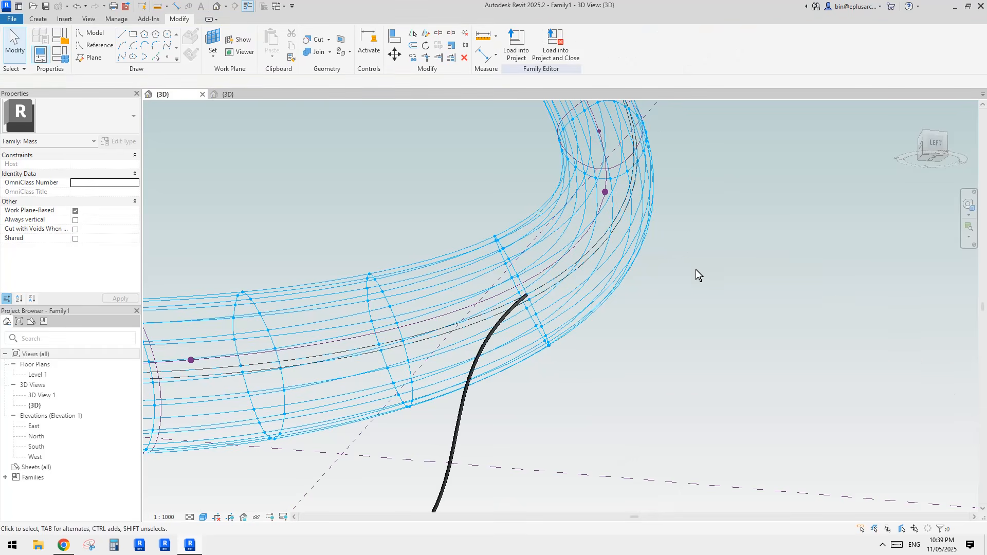
# Check the rehosted Family2 tube and its second adaptive point outside the looping surface.
pyautogui.scroll(-2, 656, 282)
pyautogui.scroll(-2, 656, 282)
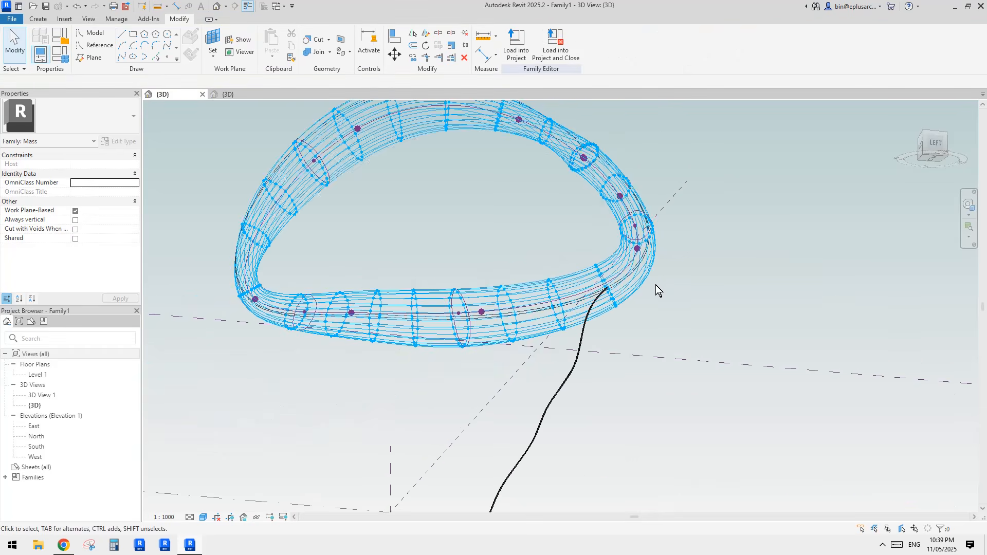
pyautogui.click(583, 343)
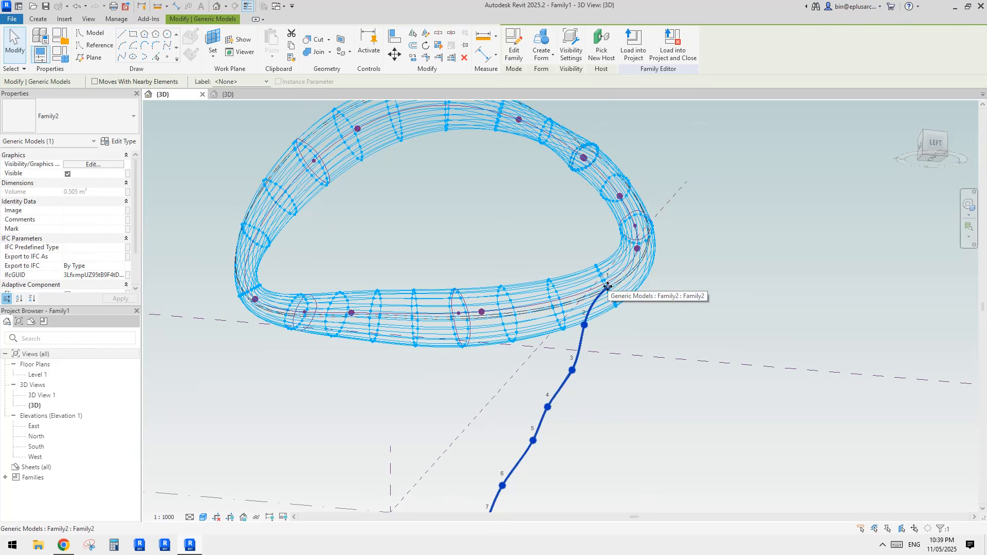
pyautogui.press('Escape')
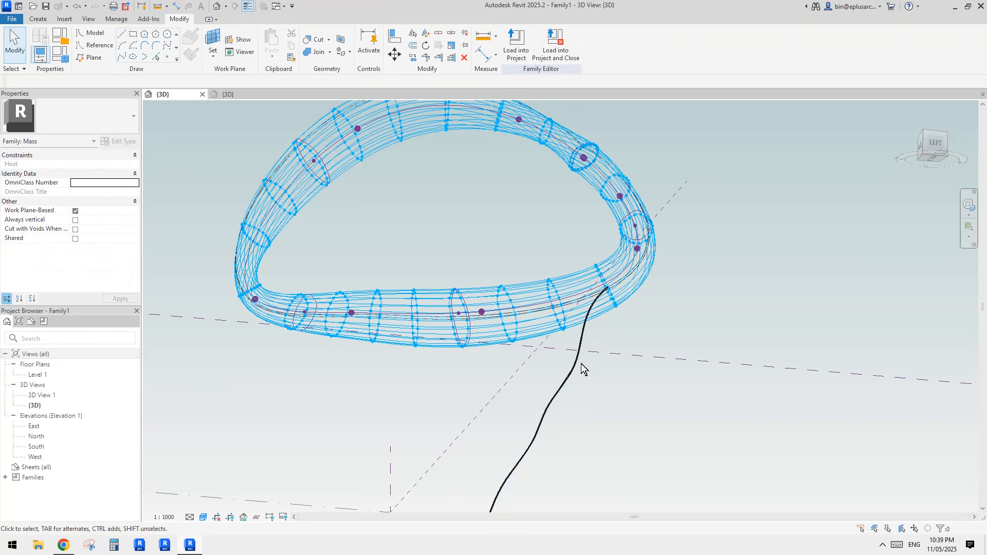
pyautogui.click(585, 325)
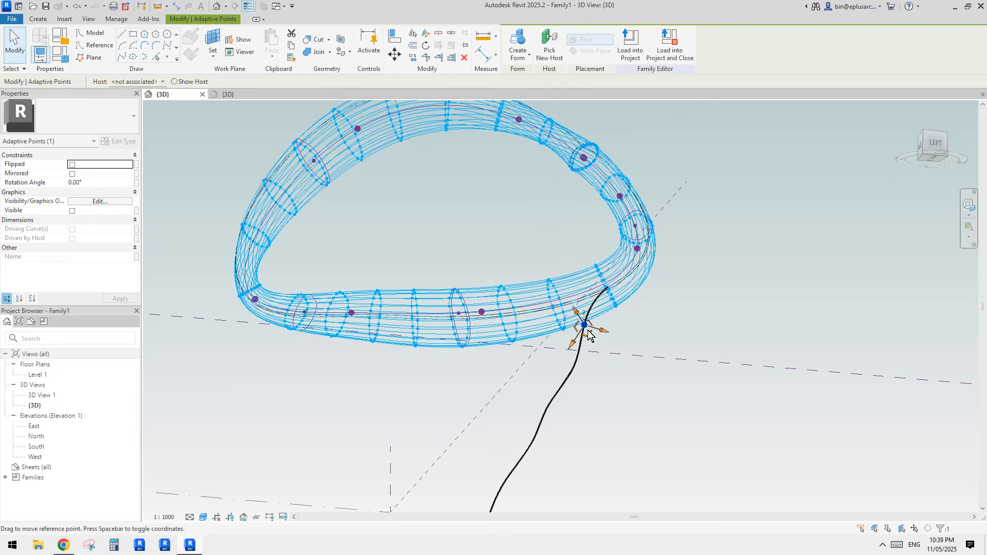
pyautogui.click(617, 321)
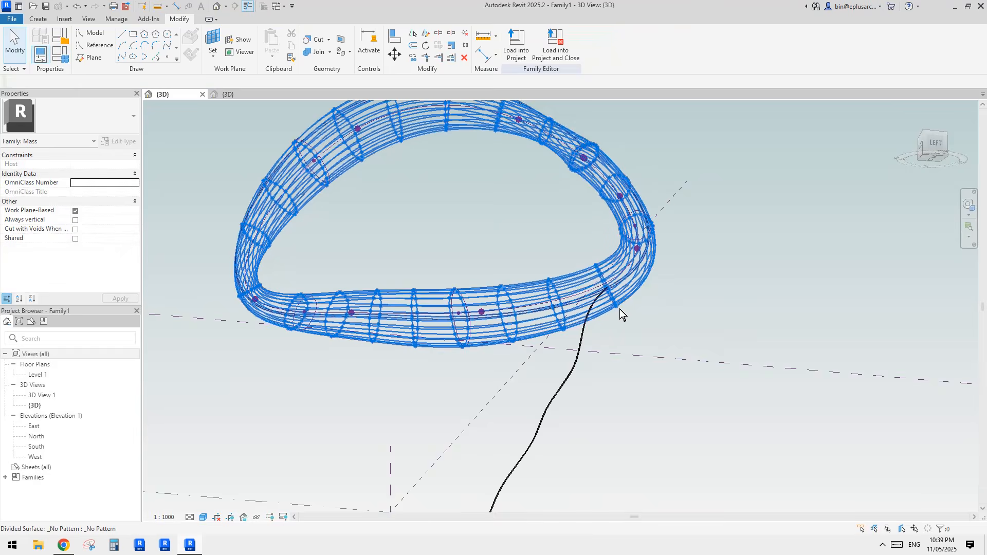
pyautogui.moveTo(620, 308); pyautogui.dragTo(670, 322, button='middle')
pyautogui.scroll(3, 613, 296)
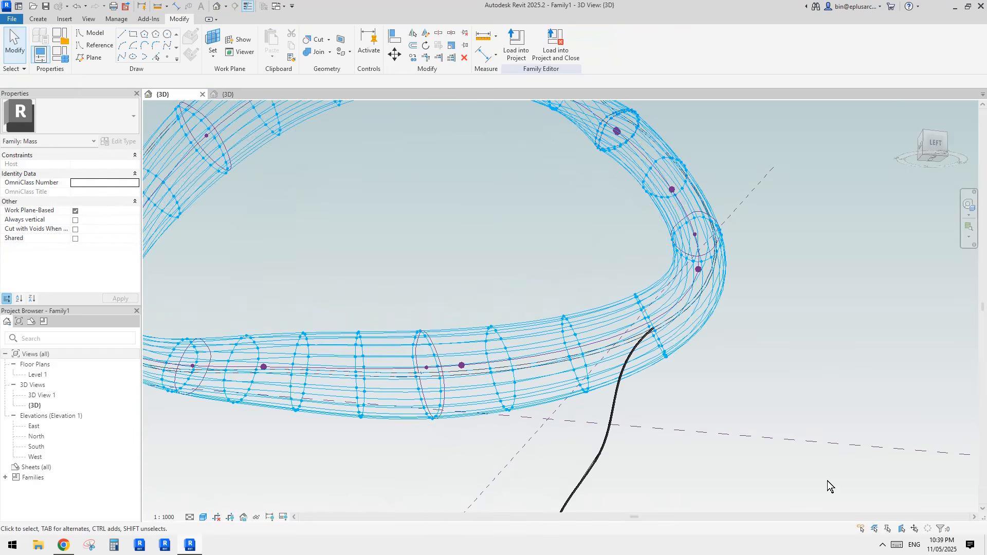
pyautogui.click(883, 545)
pyautogui.click(874, 480)
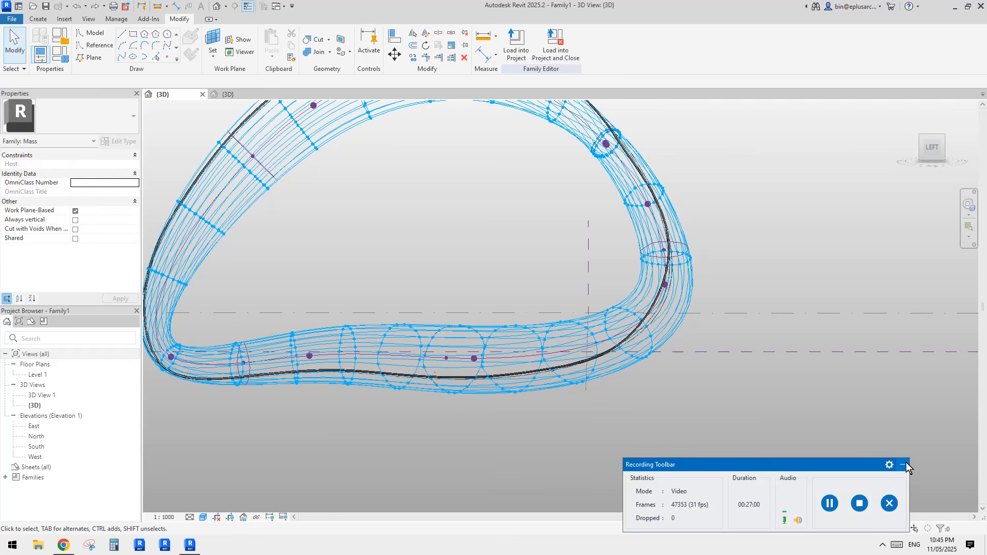
pyautogui.click(903, 466)
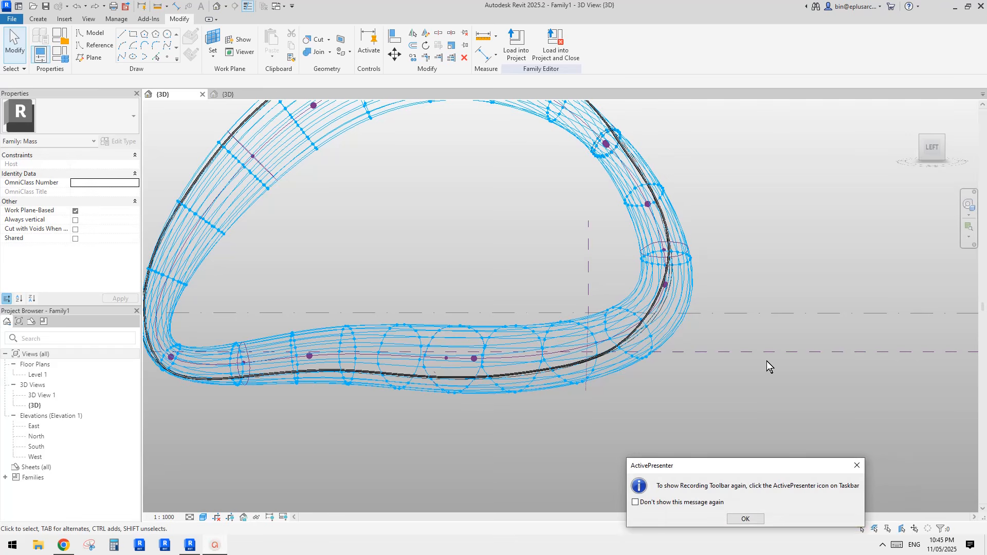
pyautogui.click(746, 519)
# Select the Family2 tube running around the loop and examine how its numbered adaptive points follow the divided surface.
pyautogui.scroll(-2, 628, 308)
pyautogui.keyDown('shift'); pyautogui.moveTo(627, 308); pyautogui.dragTo(636, 229, button='middle'); pyautogui.keyUp('shift')
pyautogui.scroll(4, 639, 199)
pyautogui.click(617, 206)
pyautogui.scroll(-3, 620, 210)
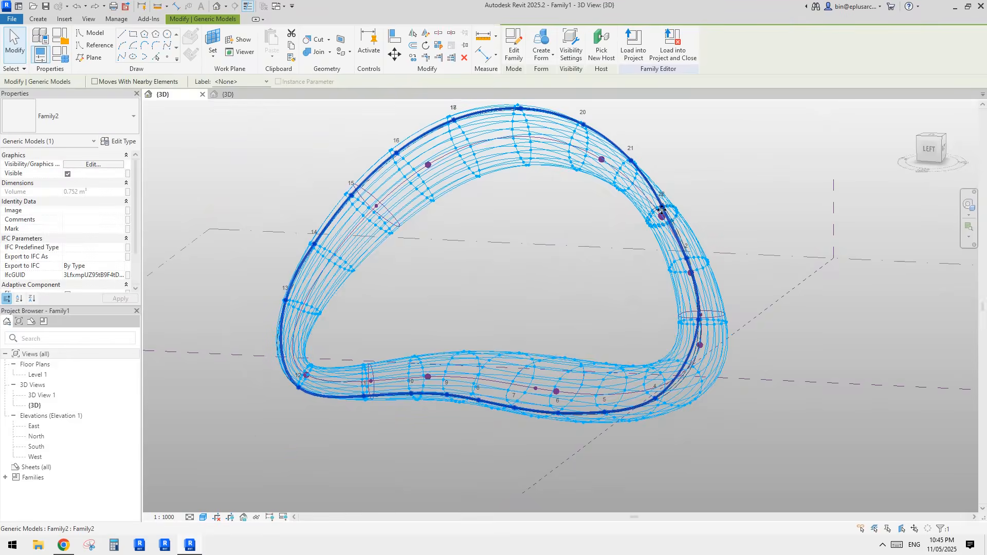
pyautogui.scroll(3, 662, 211)
pyautogui.scroll(-4, 662, 208)
pyautogui.scroll(1, 662, 201)
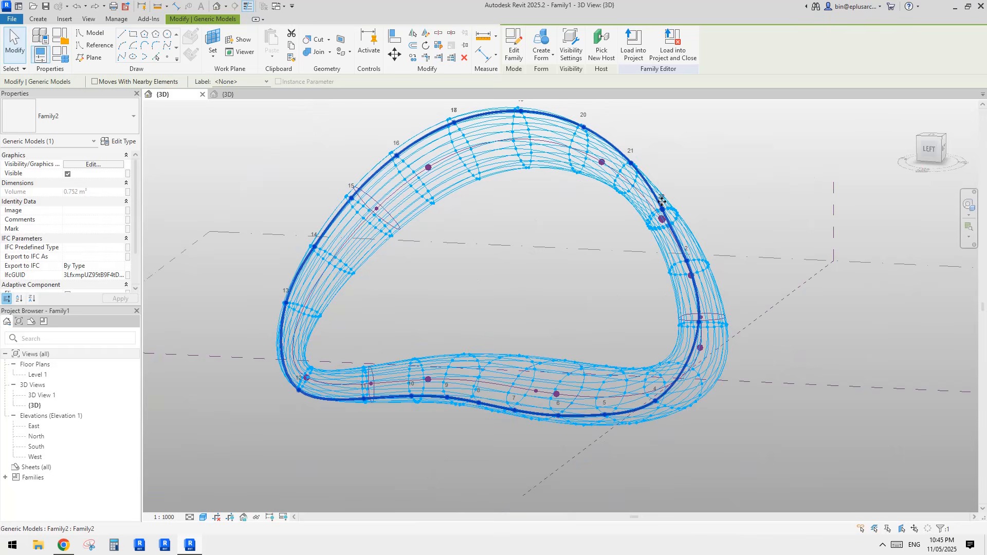
pyautogui.scroll(1, 662, 202)
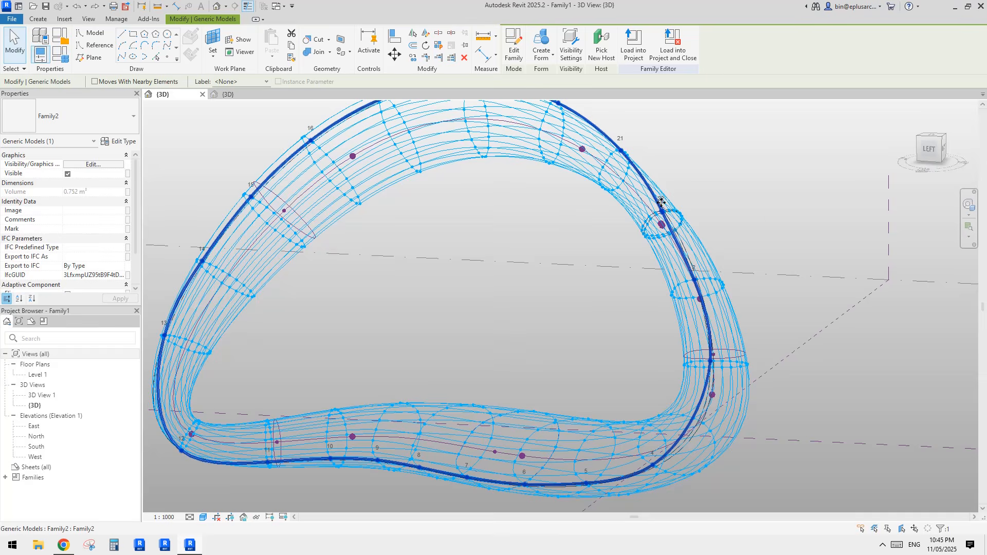
pyautogui.scroll(-2, 660, 198)
# Examine from several angles where the tube's adaptive points 1 and 22 meet on the loop's profile ring.
pyautogui.keyDown('shift'); pyautogui.moveTo(543, 270); pyautogui.dragTo(671, 216, button='middle'); pyautogui.keyUp('shift')
pyautogui.scroll(4, 671, 213)
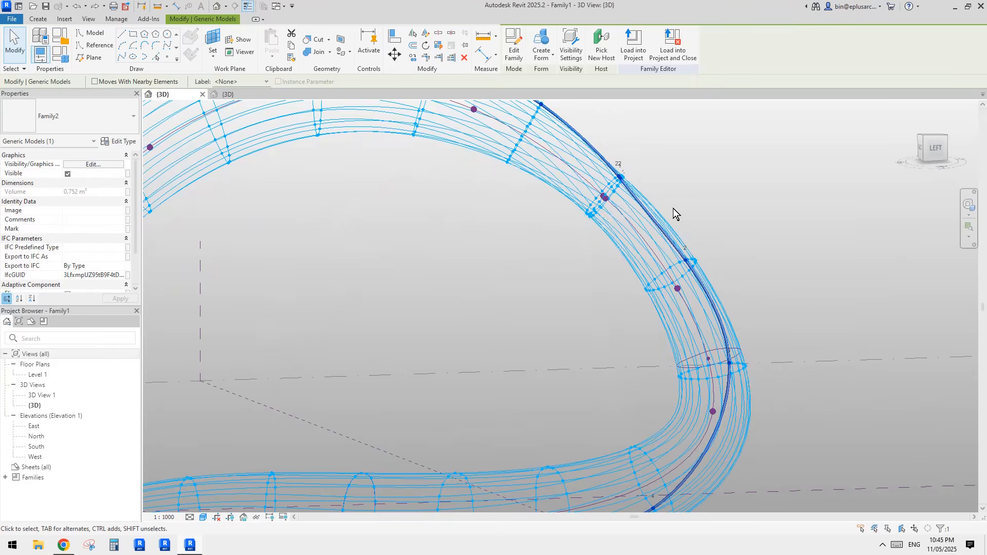
pyautogui.scroll(2, 629, 255)
pyautogui.keyDown('shift'); pyautogui.moveTo(617, 276); pyautogui.dragTo(646, 246, button='middle'); pyautogui.keyUp('shift')
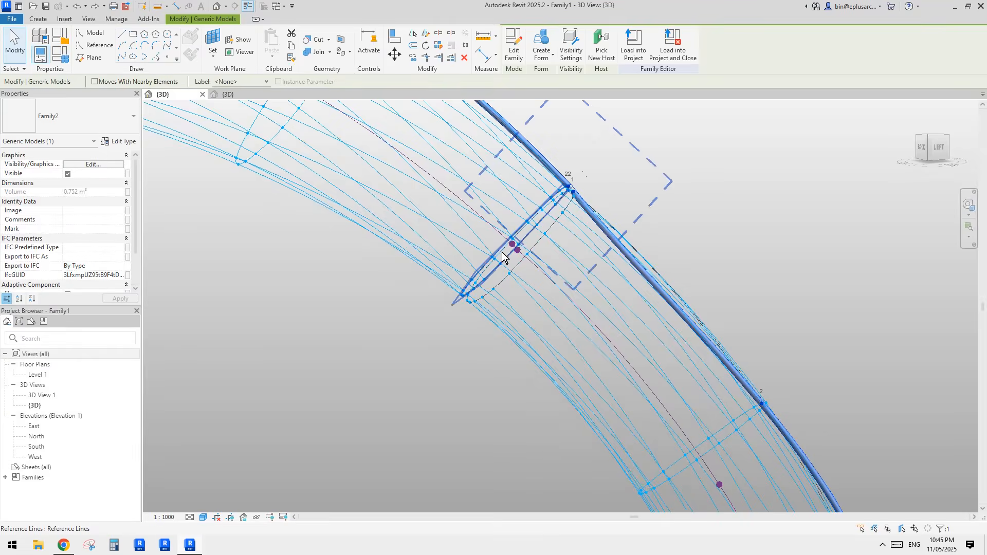
pyautogui.scroll(-2, 550, 221)
pyautogui.moveTo(566, 260); pyautogui.dragTo(503, 221, button='middle')
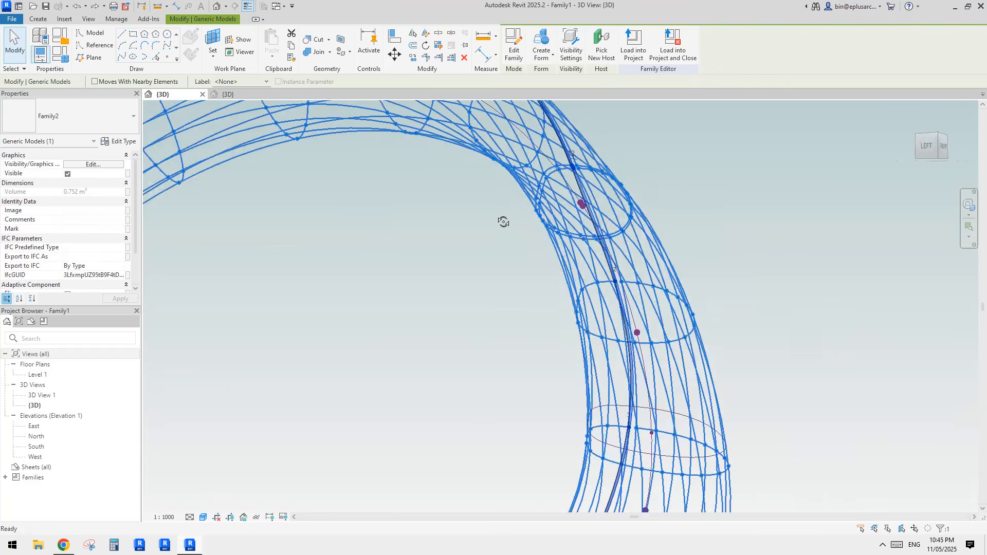
pyautogui.scroll(-2, 493, 219)
pyautogui.keyDown('shift'); pyautogui.moveTo(579, 198); pyautogui.dragTo(797, 330, button='middle'); pyautogui.keyUp('shift')
pyautogui.scroll(2, 591, 222)
pyautogui.scroll(-2, 705, 222)
pyautogui.scroll(4, 720, 276)
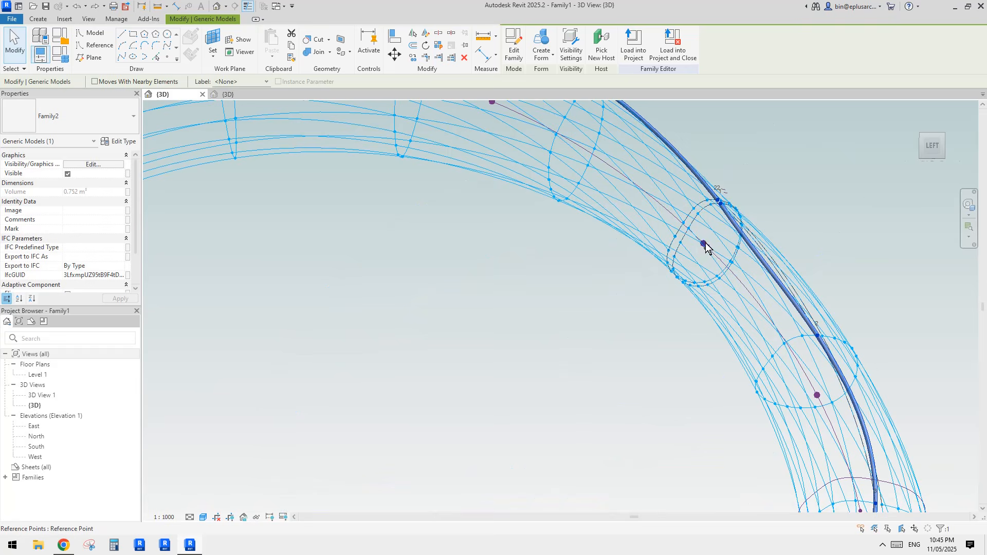
# Inspect the reference point at the tube's closing ring, then reselect the tube and review its points around the whole loop.
pyautogui.click(707, 248)
pyautogui.scroll(-5, 707, 249)
pyautogui.click(771, 300)
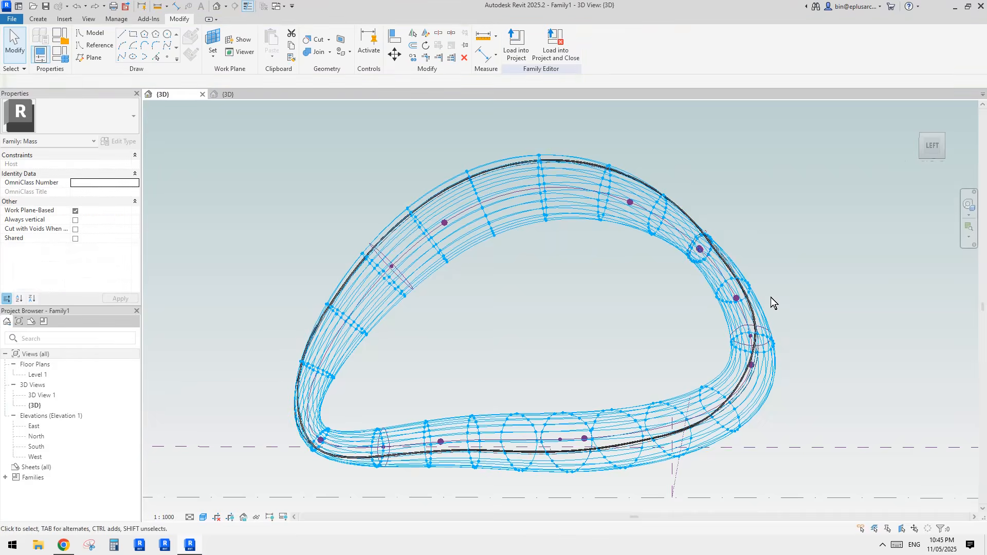
pyautogui.keyDown('shift'); pyautogui.moveTo(771, 300); pyautogui.dragTo(742, 326, button='middle'); pyautogui.keyUp('shift')
pyautogui.scroll(3, 720, 308)
pyautogui.click(689, 282)
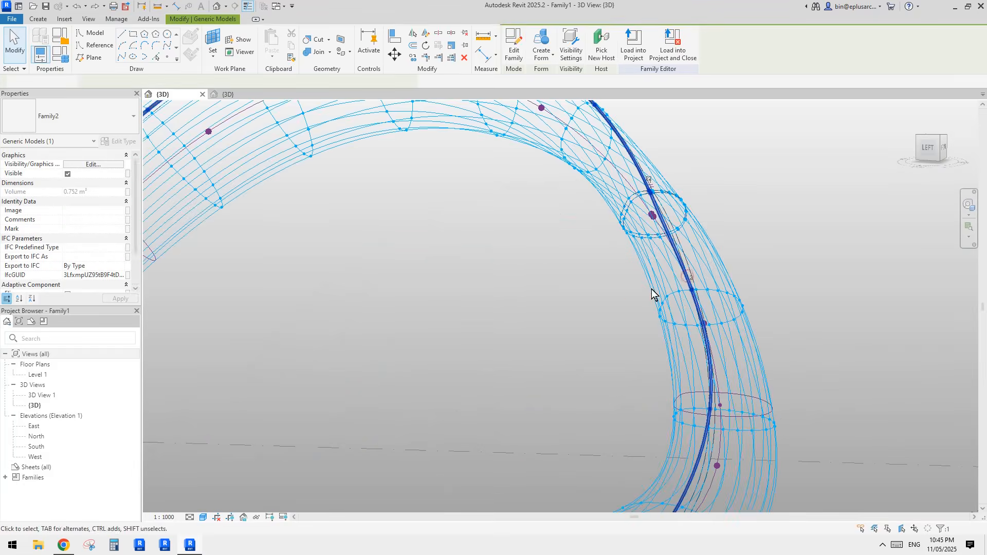
pyautogui.scroll(-5, 669, 293)
pyautogui.scroll(2, 558, 318)
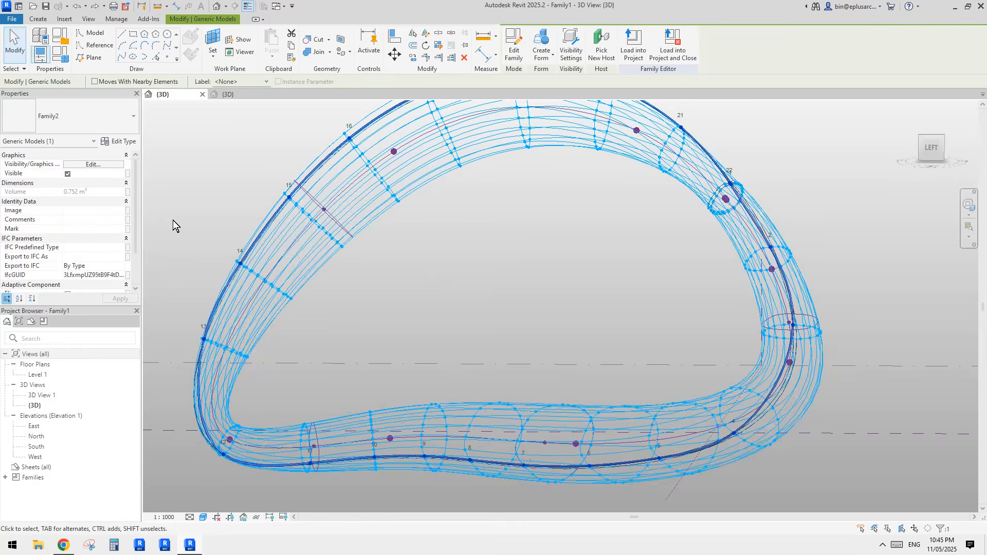
# Increase the radius parameter r in the selected Family2 tube's type properties.
pyautogui.click(123, 142)
pyautogui.click(702, 276)
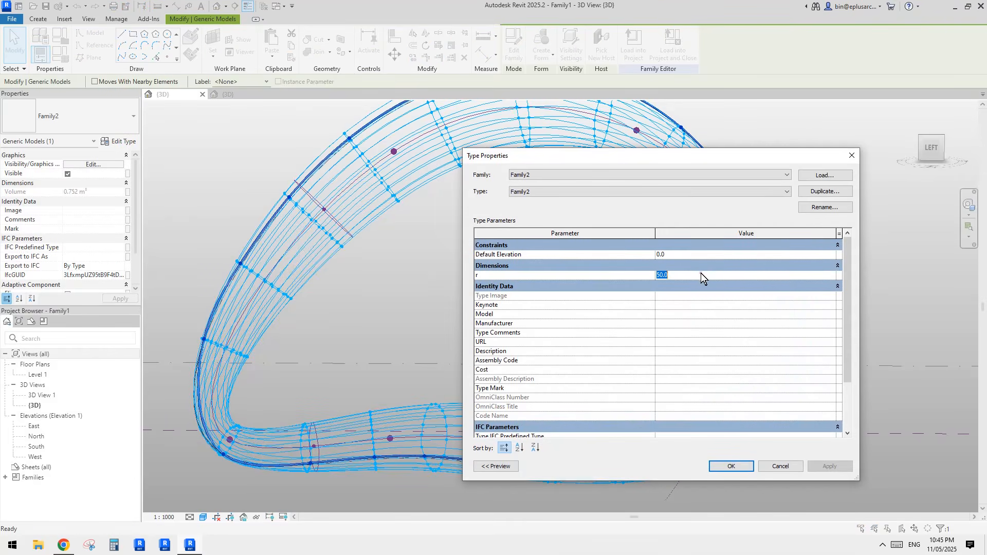
pyautogui.click(708, 467)
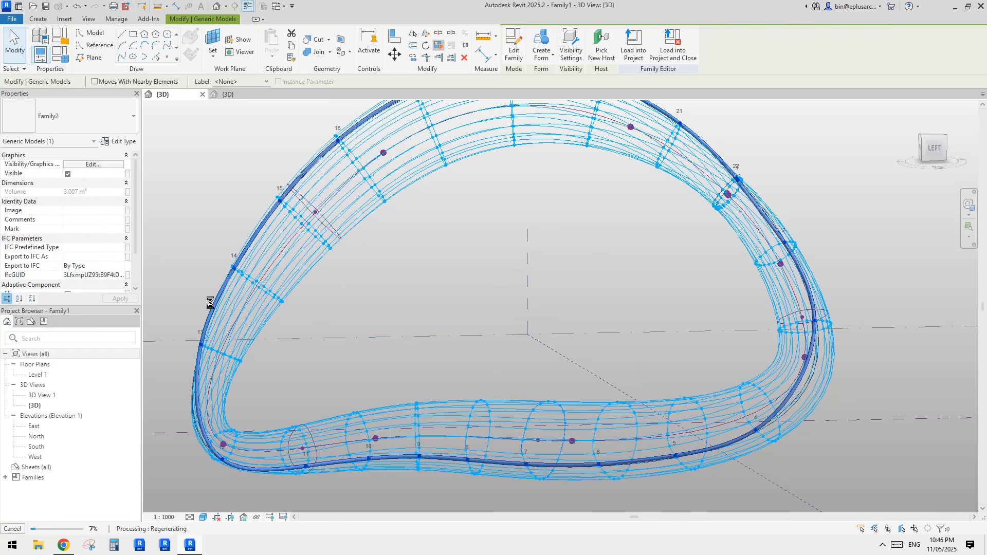
# Repeat the Family2 tube around the looping divided surface and check the resulting bundle of tubes.
pyautogui.click(341, 273)
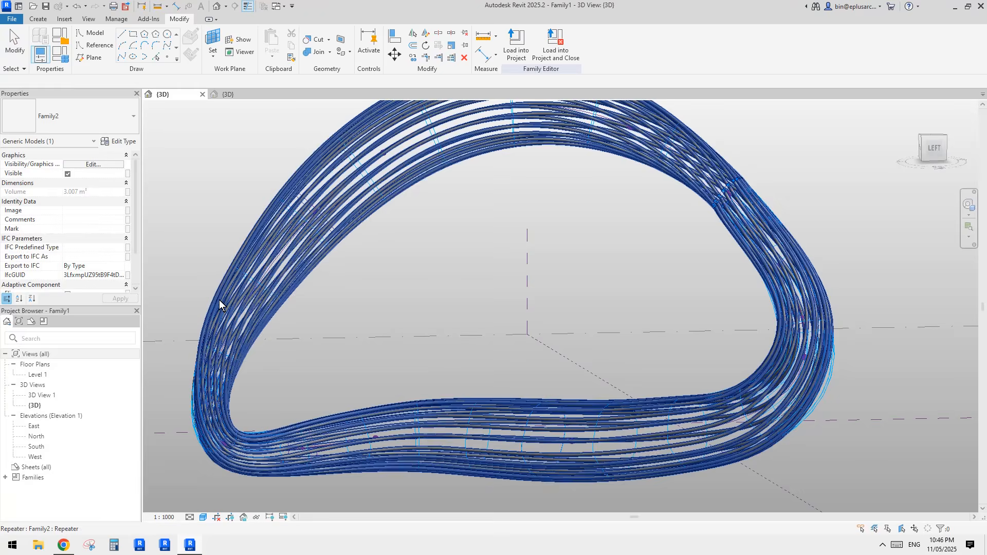
pyautogui.scroll(-3, 591, 301)
pyautogui.click(422, 231)
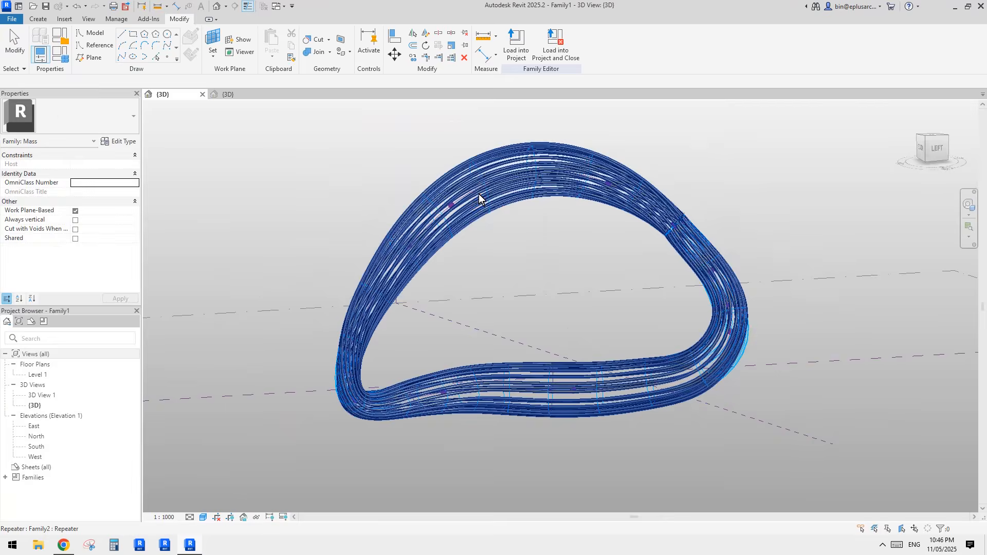
pyautogui.keyDown('shift'); pyautogui.moveTo(480, 199); pyautogui.dragTo(491, 260, button='middle'); pyautogui.keyUp('shift')
pyautogui.scroll(2, 489, 178)
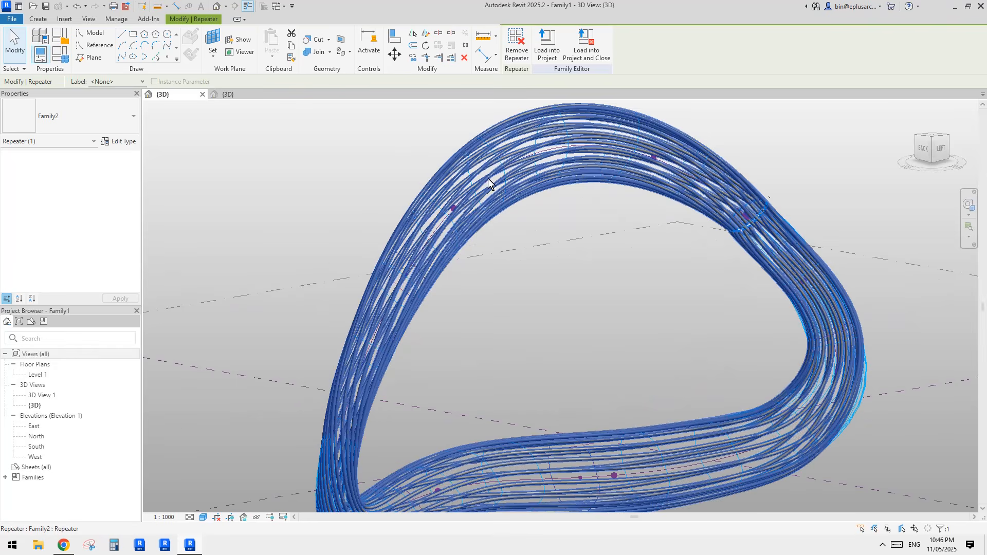
pyautogui.scroll(3, 492, 180)
pyautogui.press('Escape')
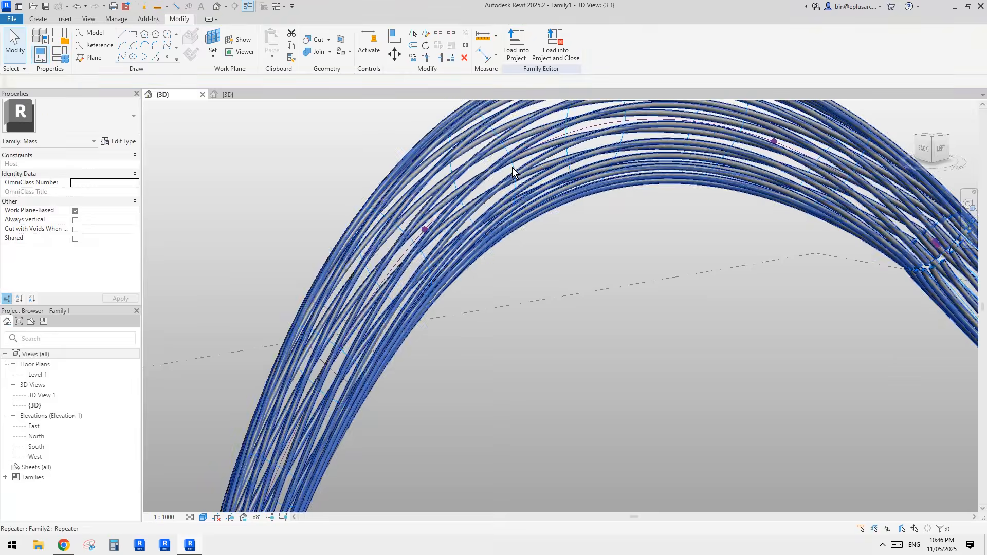
# Set the V grid number of the divided surface to 24.
pyautogui.click(512, 168)
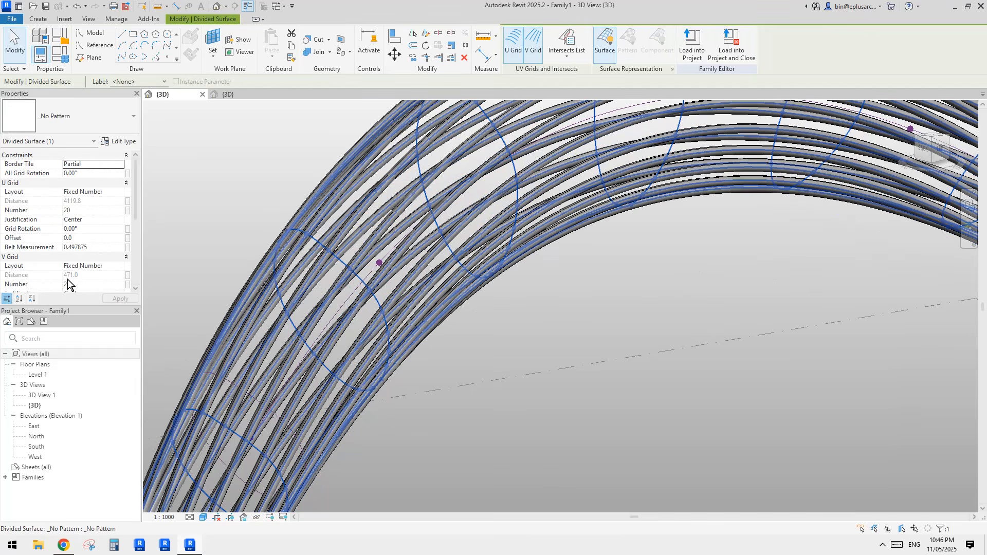
pyautogui.scroll(-6, 536, 220)
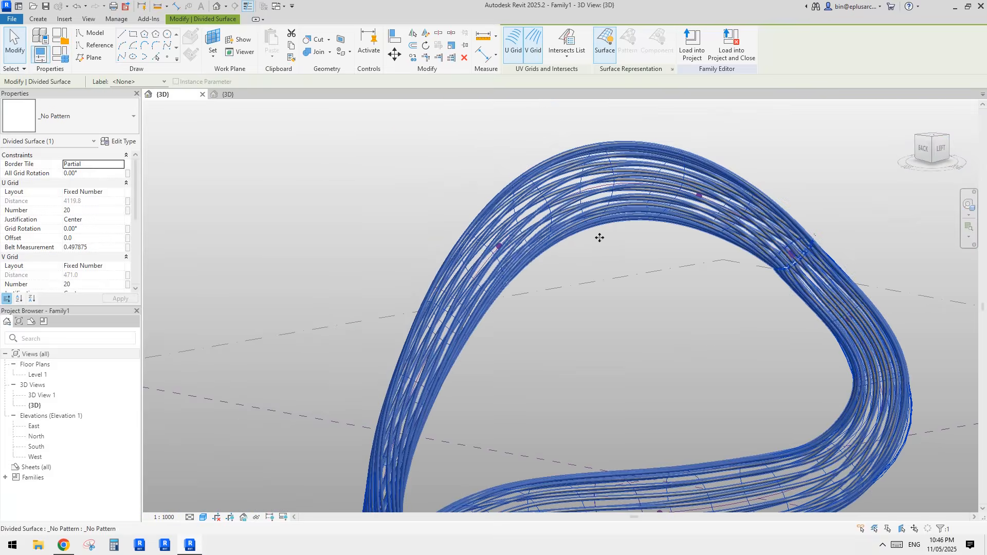
pyautogui.moveTo(599, 236)
pyautogui.keyDown('shift'); pyautogui.mouseDown(button='middle')
pyautogui.moveTo(617, 246)
pyautogui.moveTo(599, 223)
pyautogui.moveTo(615, 240)
pyautogui.moveTo(377, 281)
pyautogui.mouseUp(button='middle'); pyautogui.keyUp('shift')
pyautogui.scroll(3, 615, 241)
pyautogui.click(91, 285)
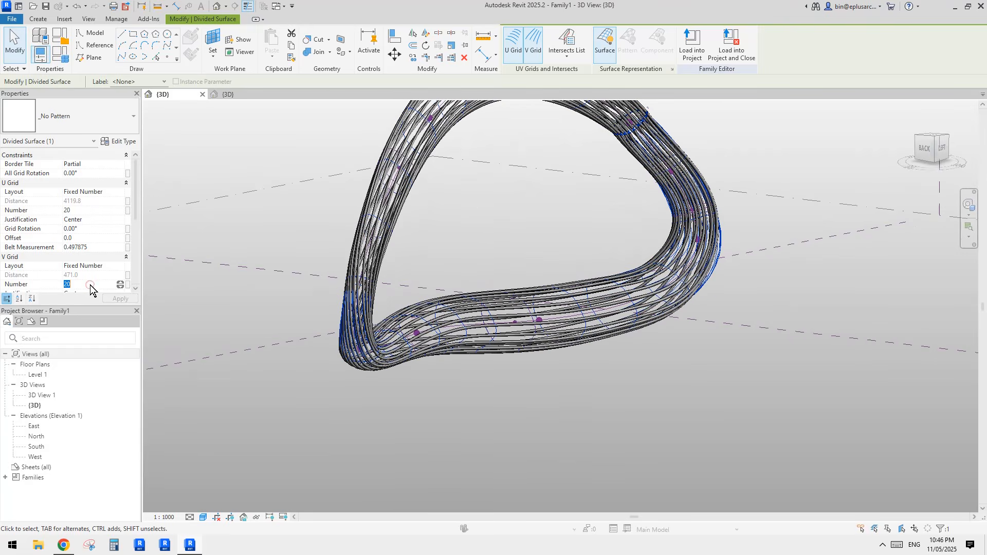
pyautogui.write('24')
pyautogui.keyDown('shift'); pyautogui.moveTo(718, 150); pyautogui.dragTo(595, 327, button='middle'); pyautogui.keyUp('shift')
pyautogui.click(737, 320)
pyautogui.scroll(3, 738, 321)
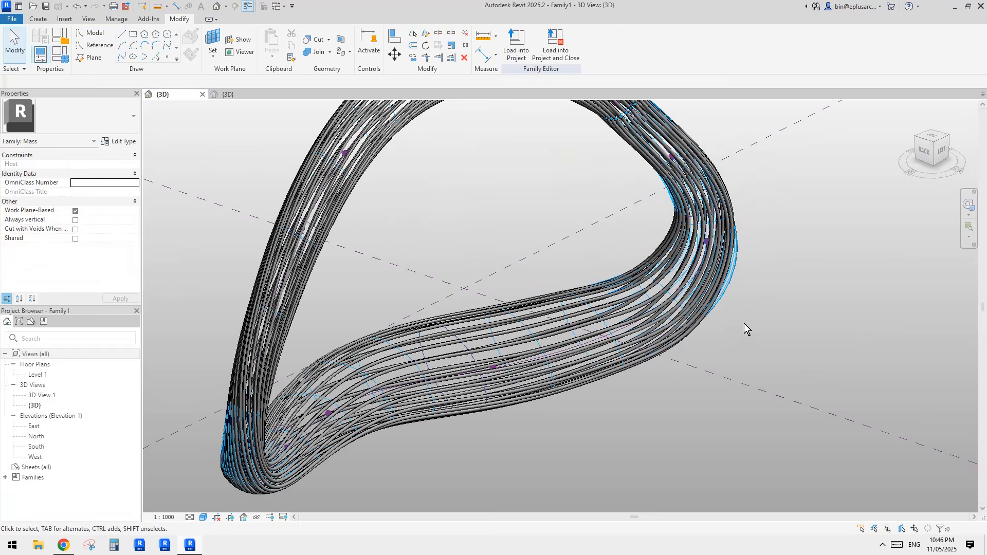
pyautogui.scroll(-1, 744, 323)
pyautogui.moveTo(720, 332); pyautogui.dragTo(747, 339, button='middle')
pyautogui.scroll(-1, 689, 344)
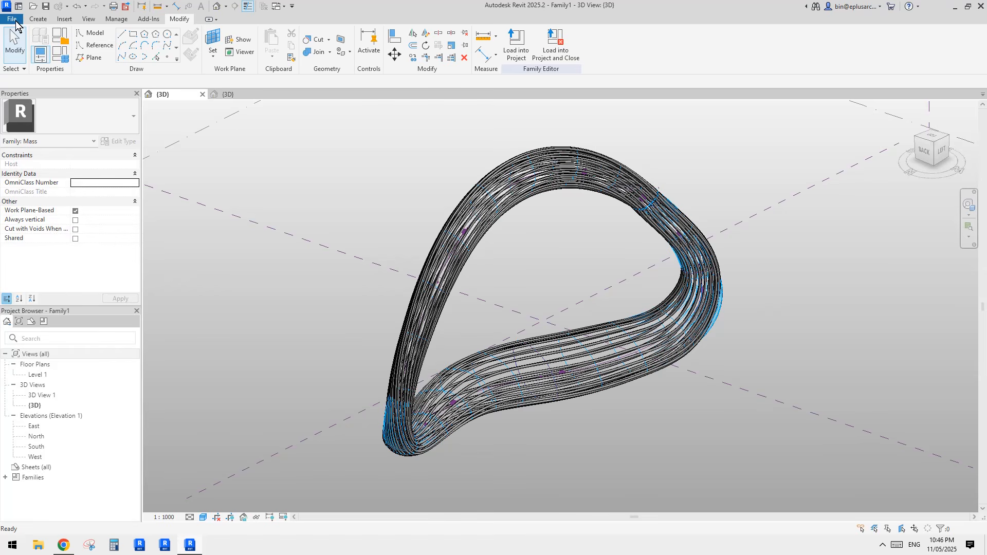
# Create a new project without a template, using the Metric system of measurement.
pyautogui.click(15, 20)
pyautogui.click(68, 60)
pyautogui.click(121, 64)
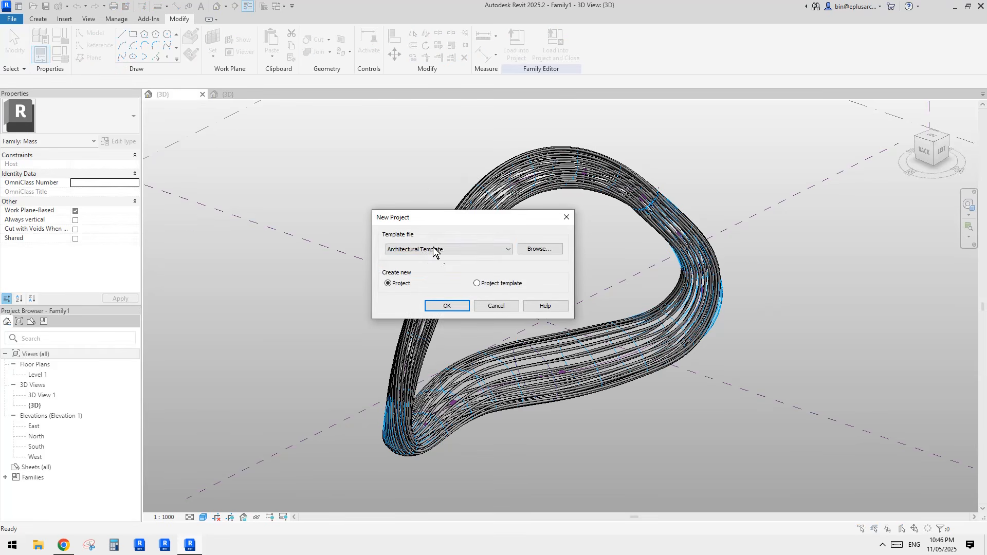
pyautogui.click(436, 249)
pyautogui.click(406, 258)
pyautogui.click(435, 304)
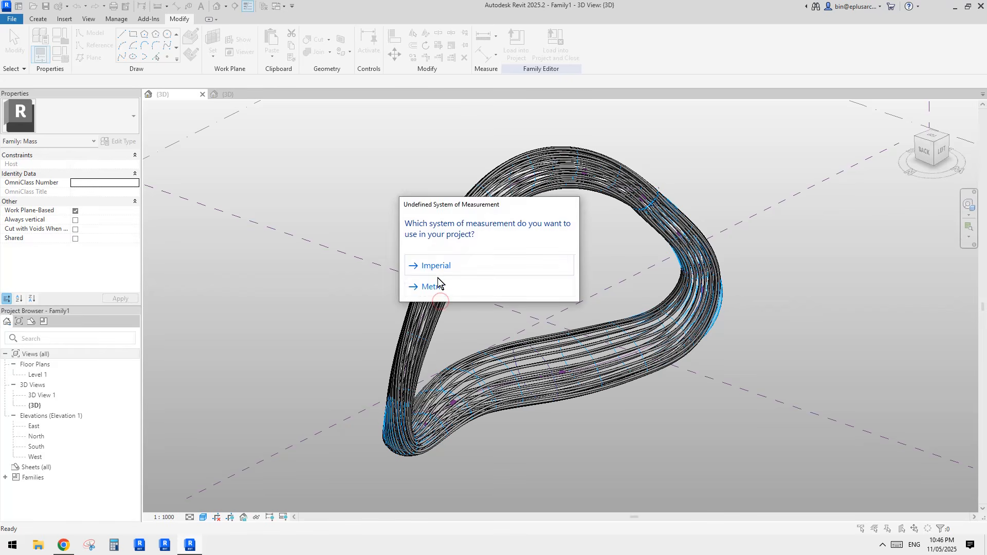
pyautogui.click(437, 280)
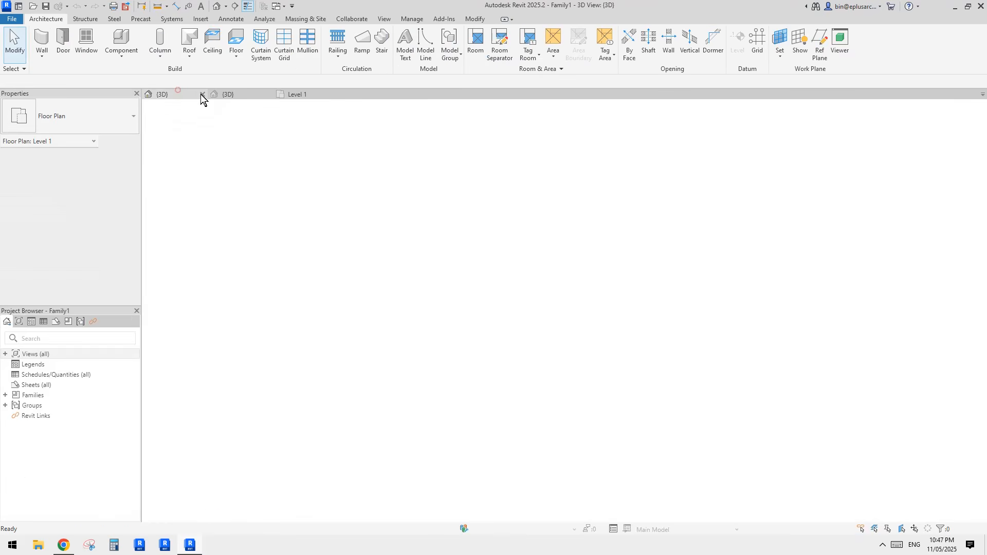
# Load Family1 into Project2 and place one instance of the mass in the Level 1 plan.
pyautogui.click(201, 94)
pyautogui.click(517, 43)
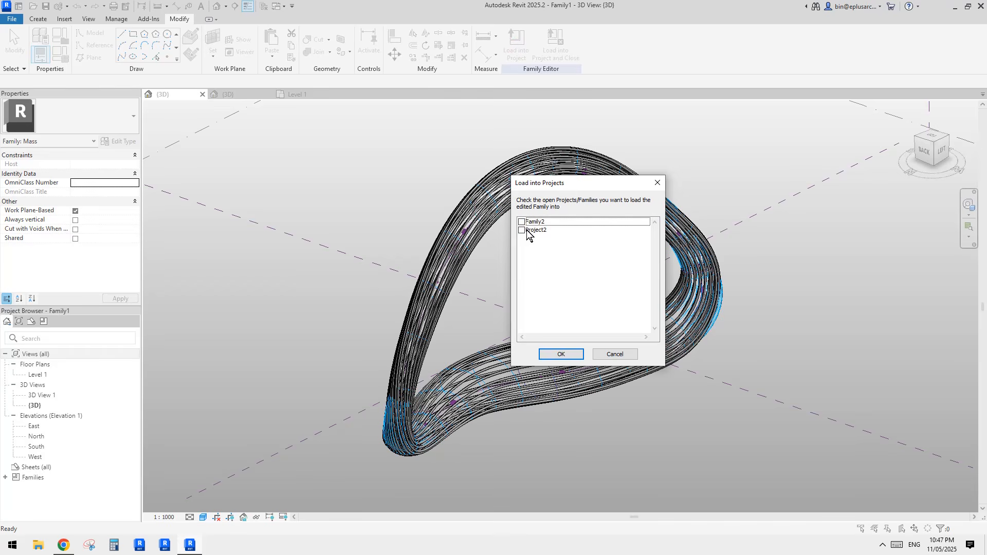
pyautogui.click(522, 230)
pyautogui.click(566, 352)
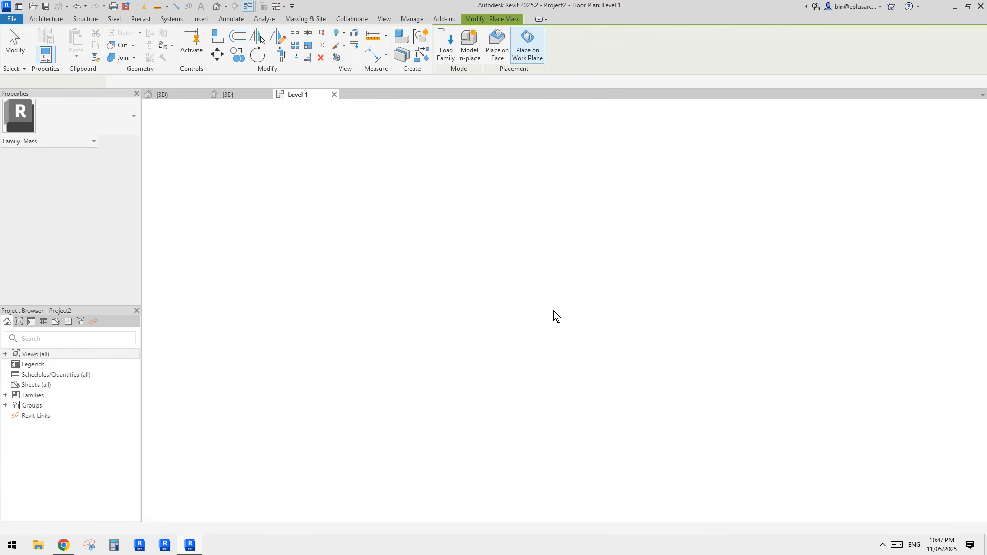
pyautogui.click(553, 311)
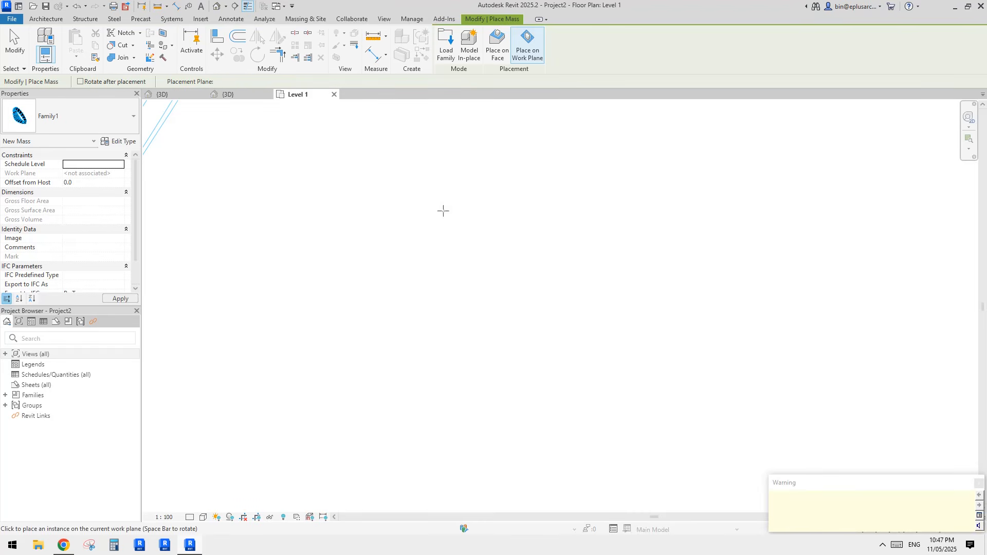
# Open Project2's default 3D view and display the placed mass in the Shaded visual style.
pyautogui.click(219, 6)
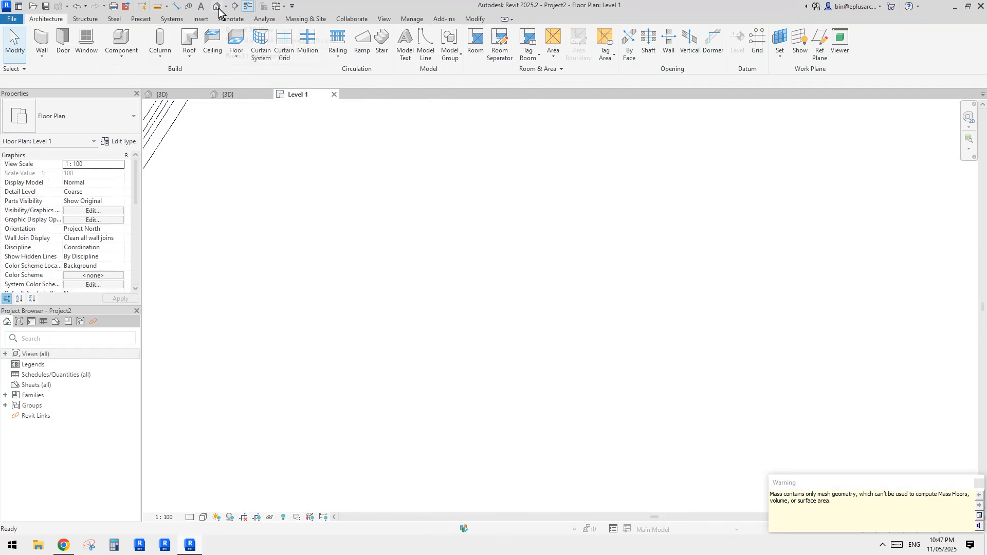
pyautogui.moveTo(574, 322)
pyautogui.keyDown('shift'); pyautogui.mouseDown(button='middle')
pyautogui.moveTo(581, 346)
pyautogui.moveTo(653, 249)
pyautogui.moveTo(595, 308)
pyautogui.moveTo(595, 298)
pyautogui.moveTo(674, 287)
pyautogui.moveTo(510, 284)
pyautogui.moveTo(672, 304)
pyautogui.moveTo(533, 304)
pyautogui.moveTo(589, 322)
pyautogui.mouseUp(button='middle'); pyautogui.keyUp('shift')
pyautogui.click(594, 308)
pyautogui.click(741, 284)
pyautogui.moveTo(741, 284); pyautogui.dragTo(617, 273, button='middle')
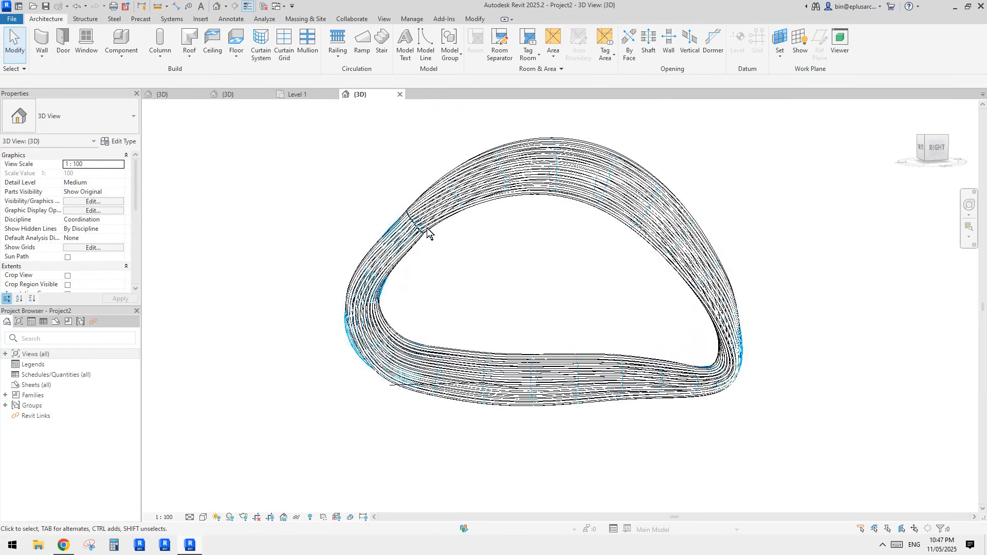
pyautogui.keyDown('shift'); pyautogui.moveTo(430, 234); pyautogui.dragTo(638, 293, button='middle'); pyautogui.keyUp('shift')
pyautogui.press('s')
pyautogui.press('d')
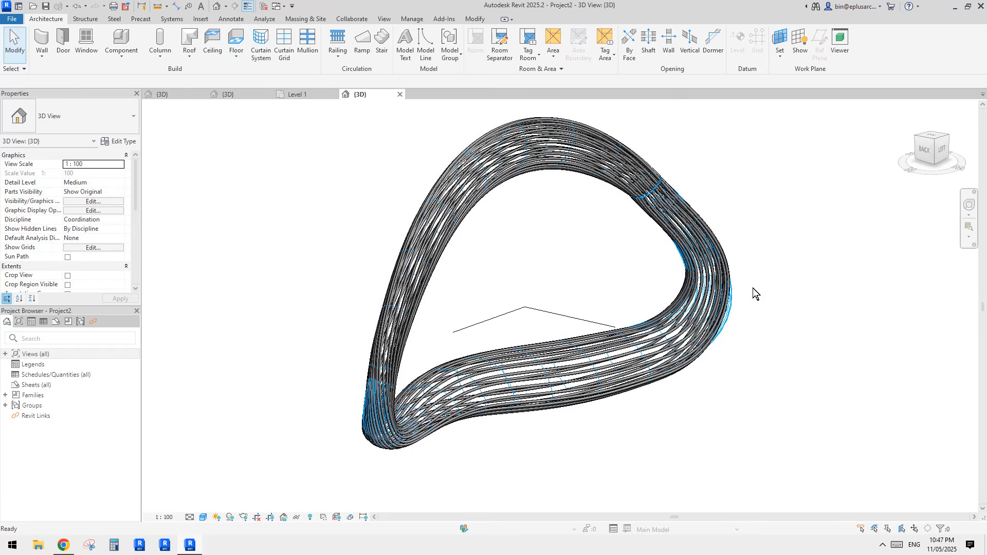
# Turn off the Gridlines subcategory of Mass in the 3D view's visibility overrides.
pyautogui.press('v')
pyautogui.press('g')
pyautogui.click(216, 104)
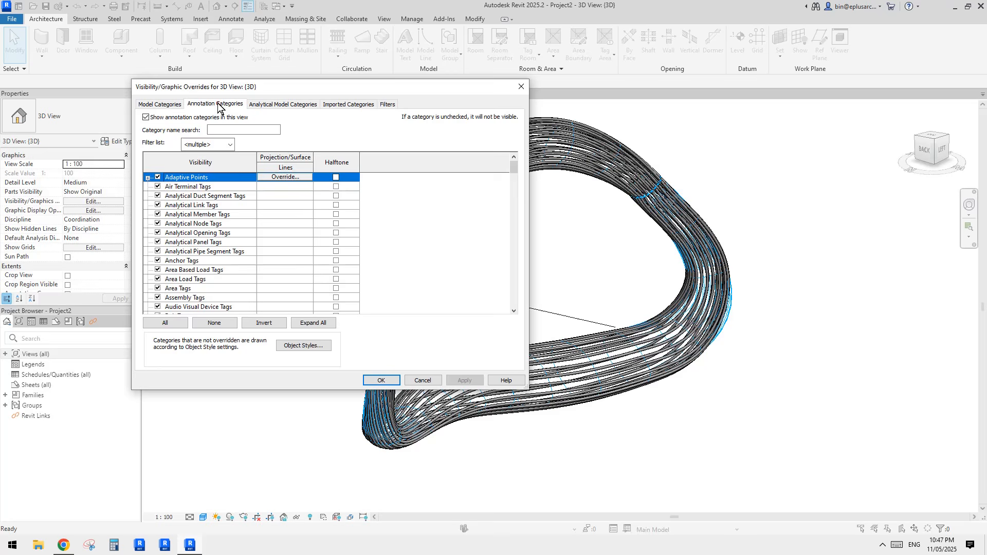
pyautogui.click(159, 104)
pyautogui.scroll(-5, 179, 291)
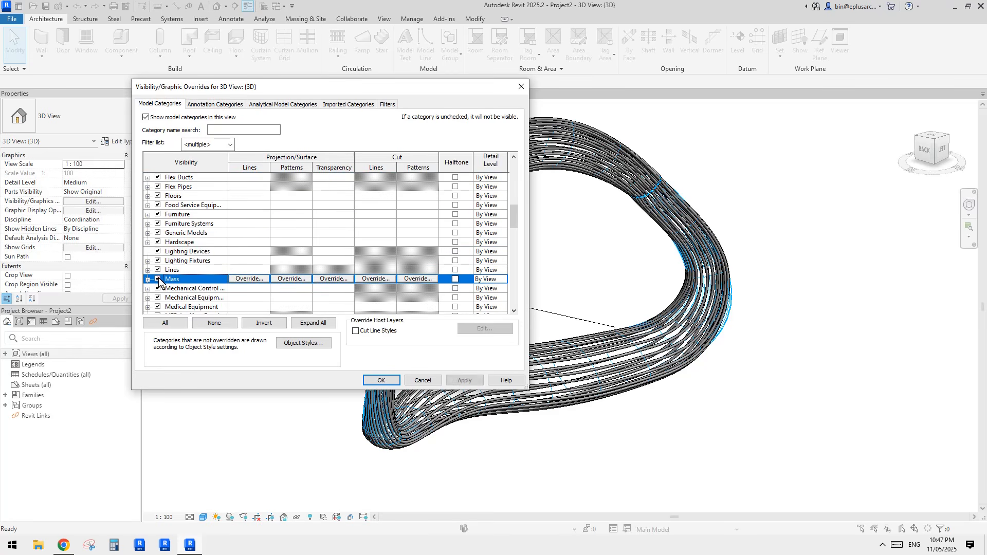
pyautogui.click(148, 279)
pyautogui.scroll(-1, 175, 291)
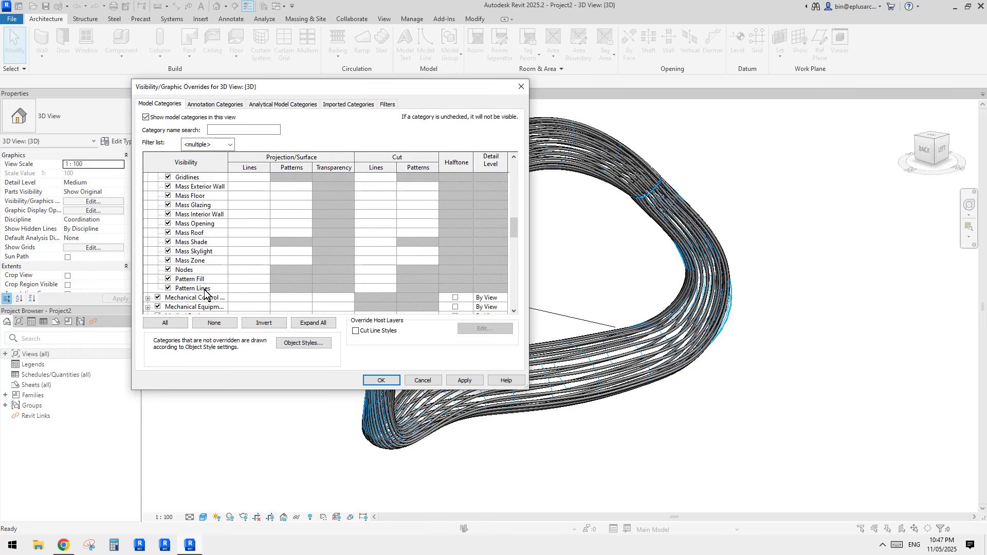
pyautogui.scroll(2, 191, 268)
pyautogui.click(168, 215)
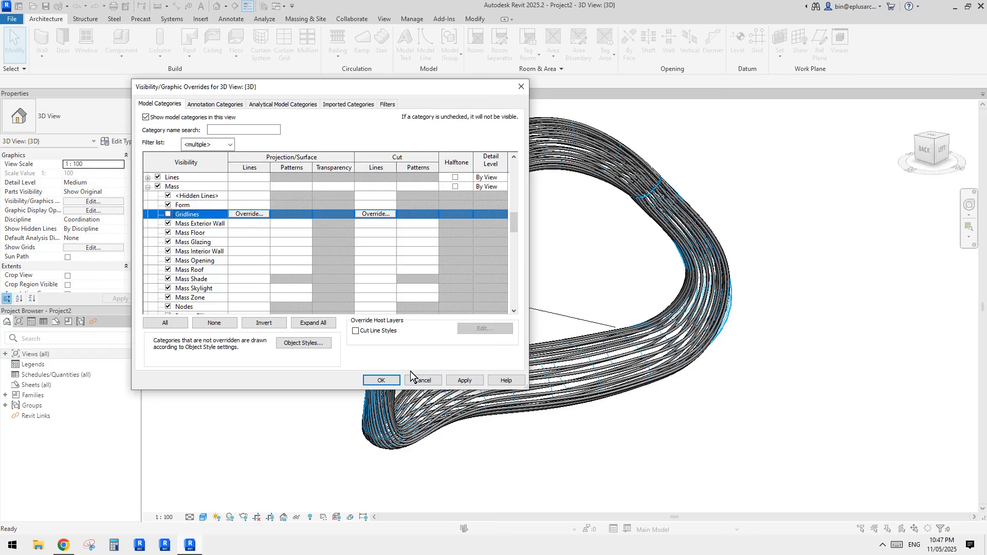
pyautogui.click(464, 380)
pyautogui.click(383, 380)
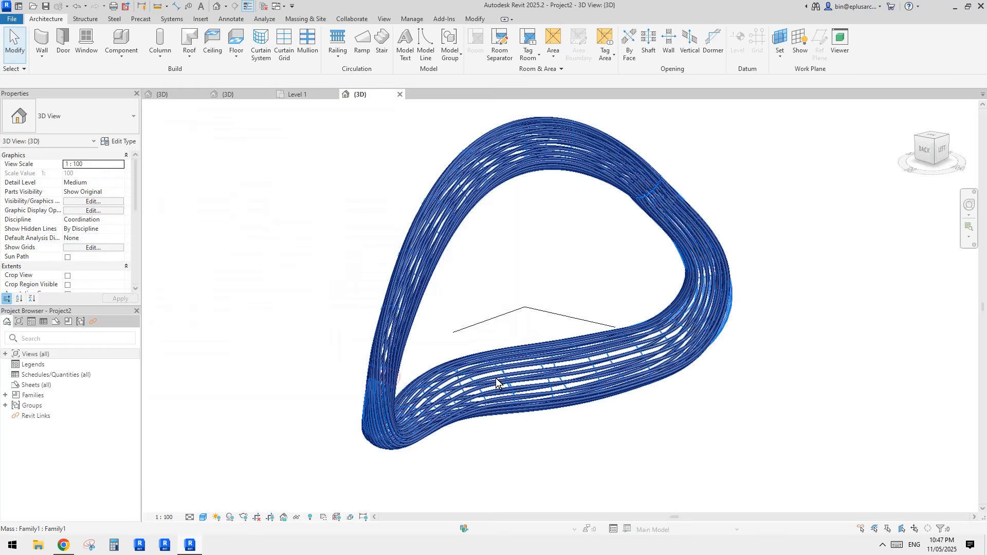
# Switch the mass display mode to Show Mass by View Settings.
pyautogui.click(307, 20)
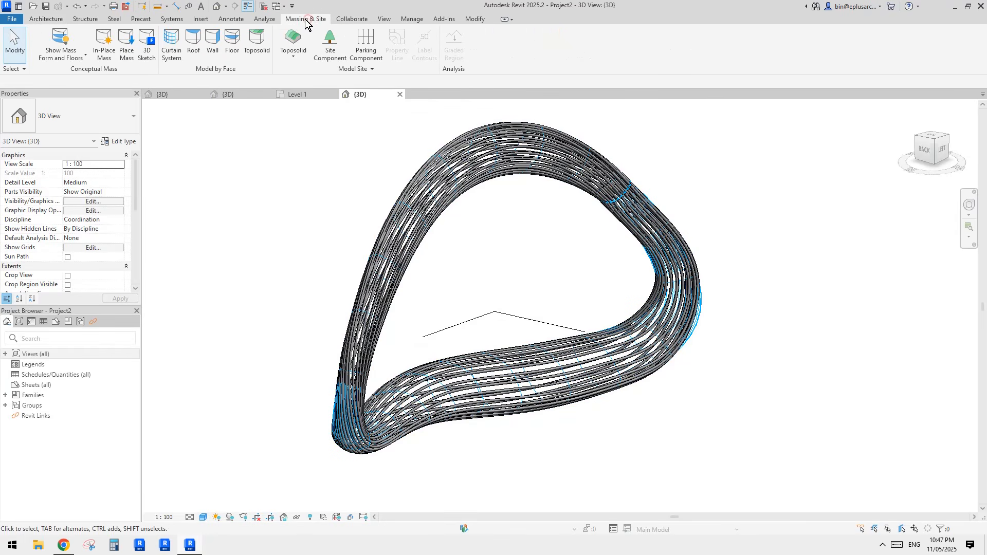
pyautogui.click(59, 40)
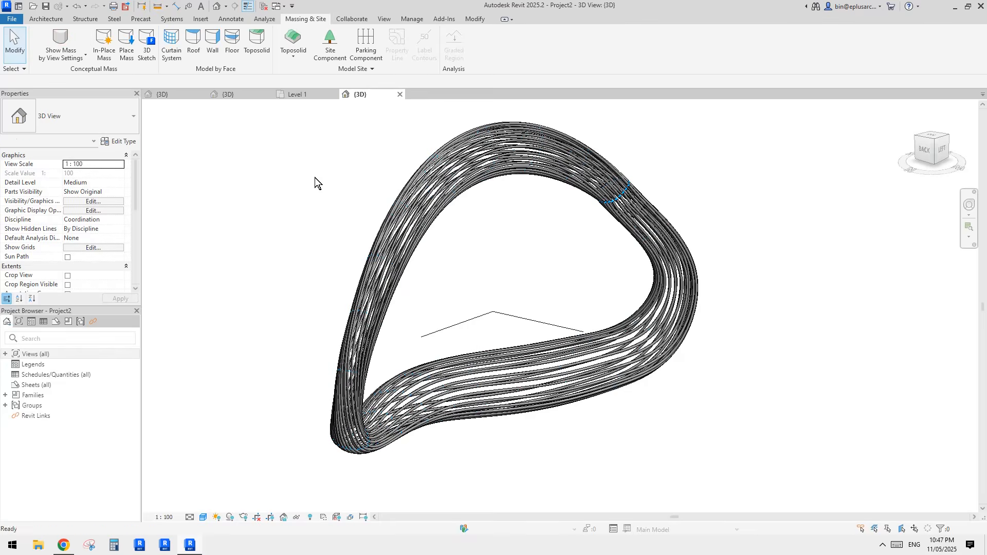
pyautogui.keyDown('shift'); pyautogui.moveTo(781, 222); pyautogui.dragTo(600, 196, button='middle'); pyautogui.keyUp('shift')
# Turn off the Nodes subcategory of Mass in the 3D view's visibility overrides.
pyautogui.press('v')
pyautogui.press('v')
pyautogui.click(183, 253)
pyautogui.press('m')
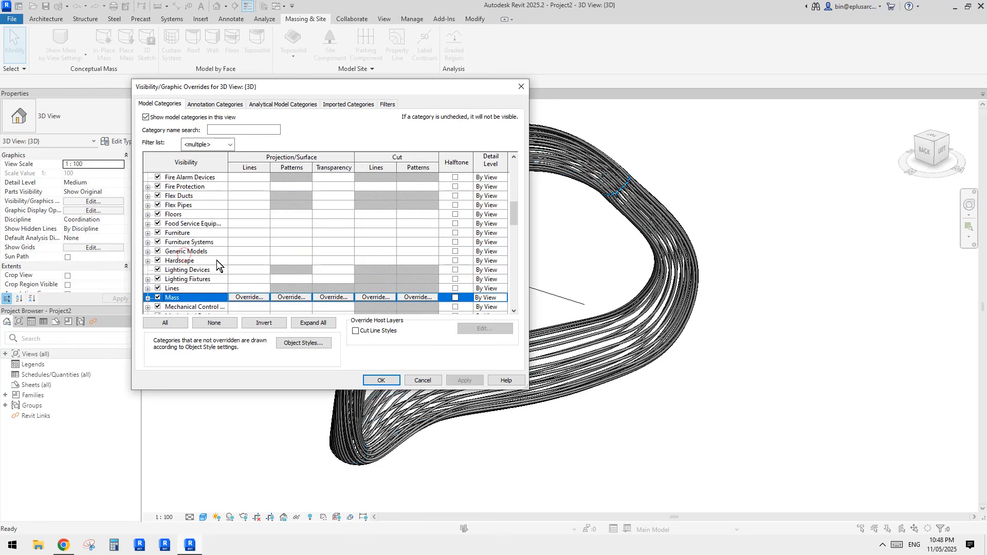
pyautogui.scroll(-2, 204, 275)
pyautogui.click(148, 261)
pyautogui.scroll(-1, 154, 267)
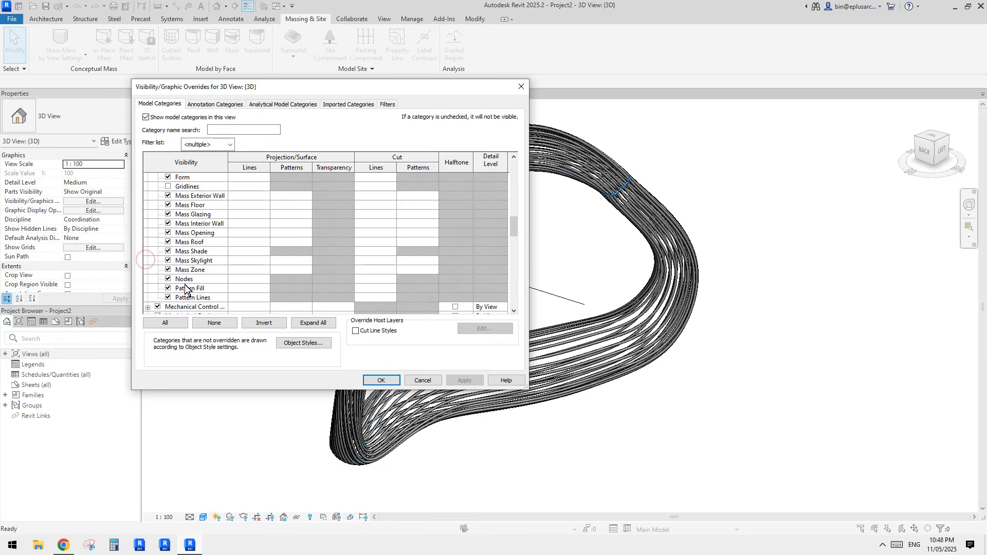
pyautogui.click(168, 279)
pyautogui.click(380, 381)
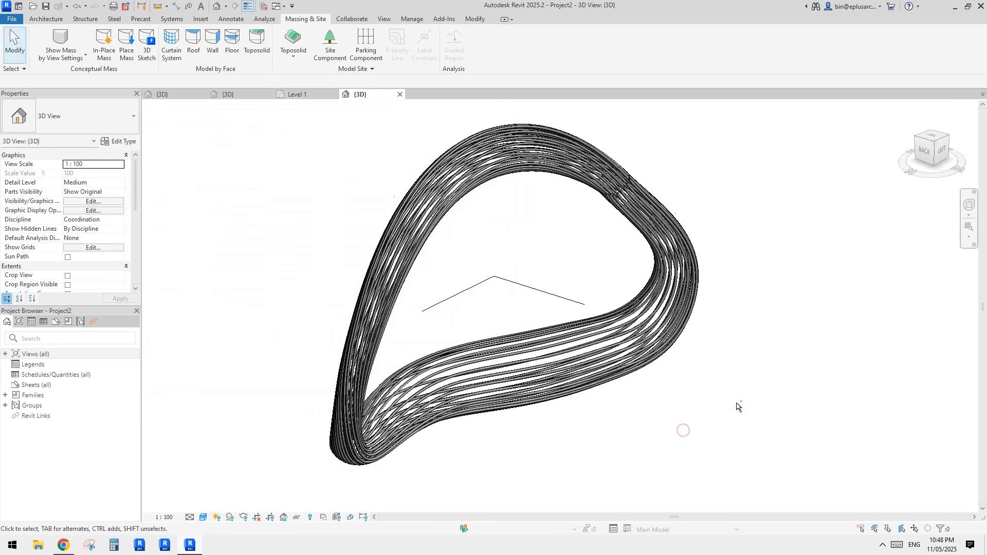
# Inspect the tube loop from several angles and turn on shadows in the project's 3D view.
pyautogui.keyDown('shift'); pyautogui.moveTo(739, 407); pyautogui.dragTo(624, 320, button='middle'); pyautogui.keyUp('shift')
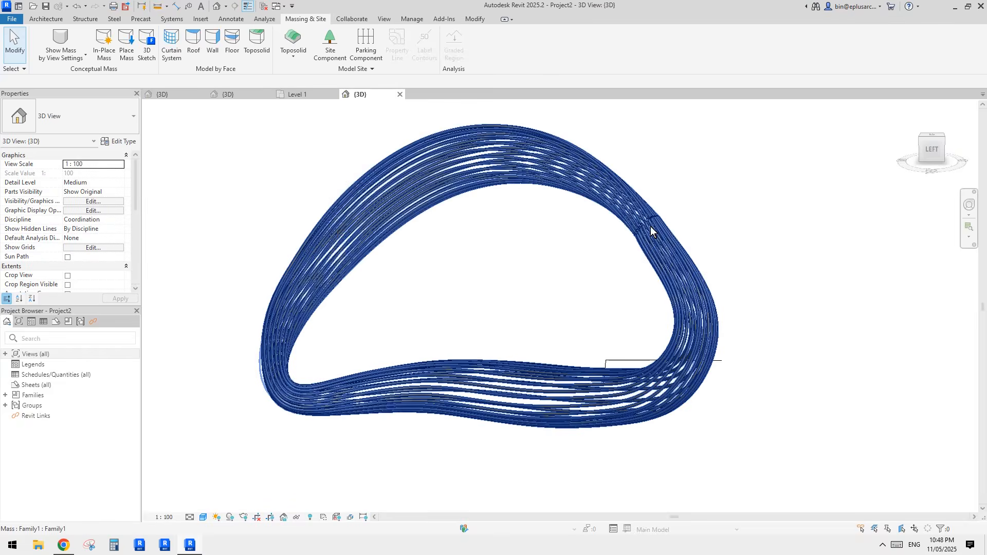
pyautogui.keyDown('shift'); pyautogui.moveTo(651, 231); pyautogui.dragTo(616, 450, button='middle'); pyautogui.keyUp('shift')
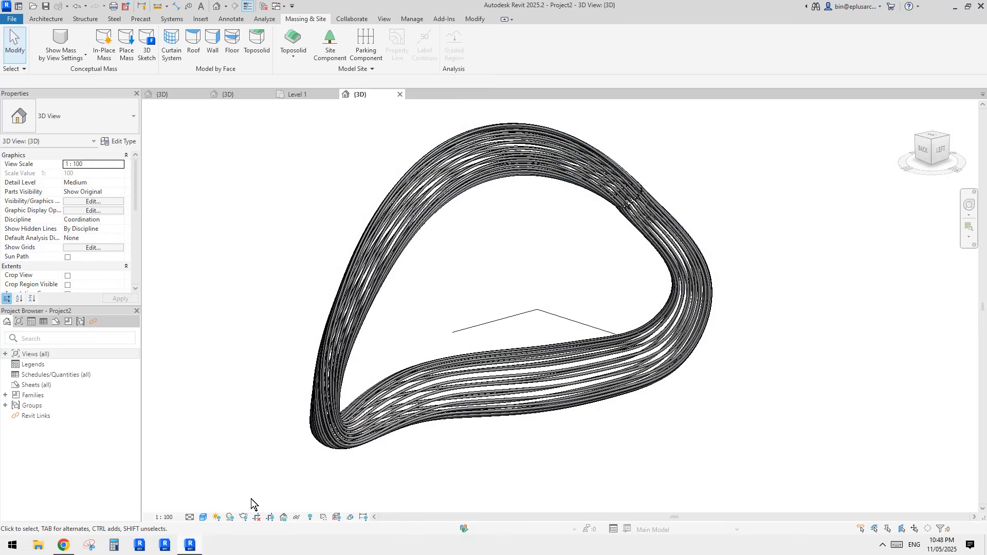
pyautogui.click(225, 518)
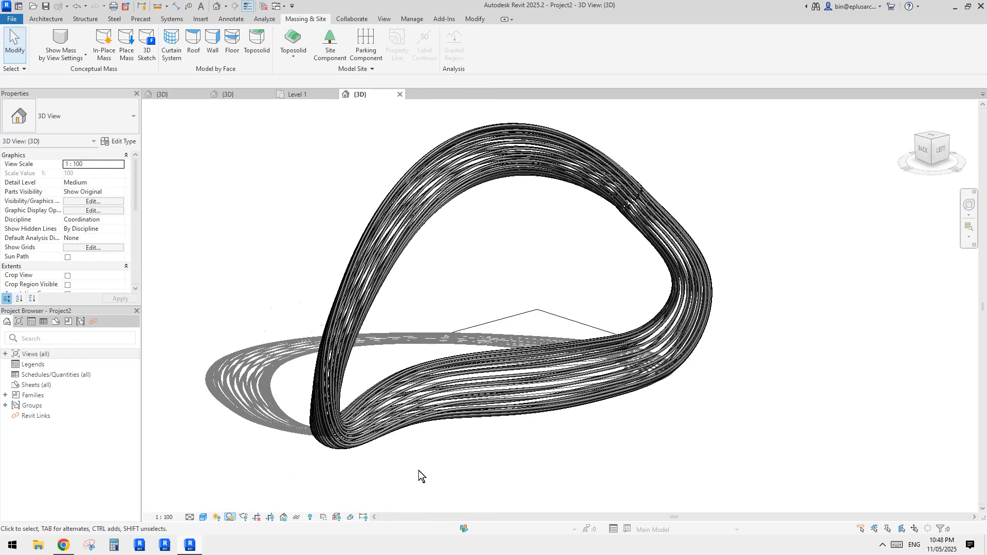
pyautogui.keyDown('shift'); pyautogui.moveTo(419, 470); pyautogui.dragTo(508, 325, button='middle'); pyautogui.keyUp('shift')
# Return to Family1's 3D view.
pyautogui.click(231, 93)
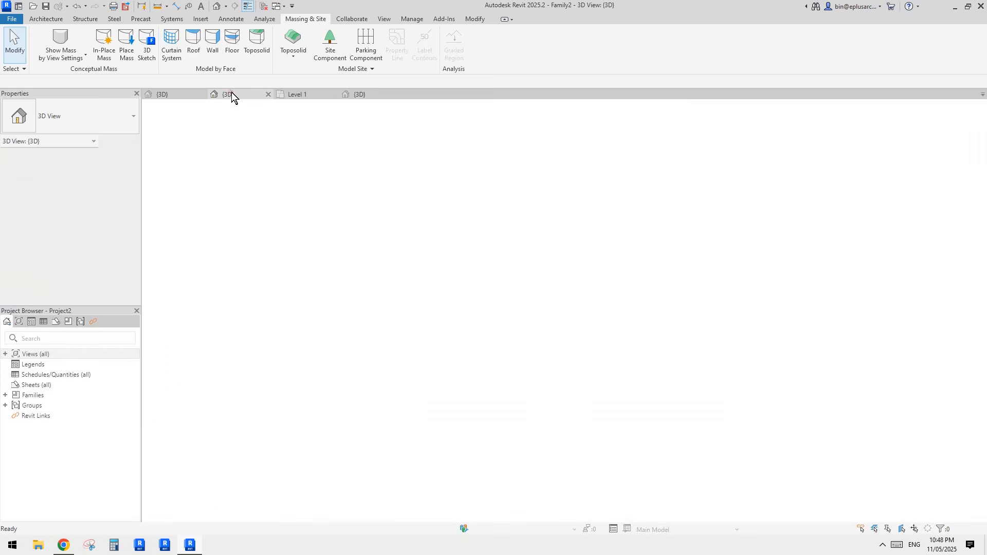
pyautogui.click(174, 94)
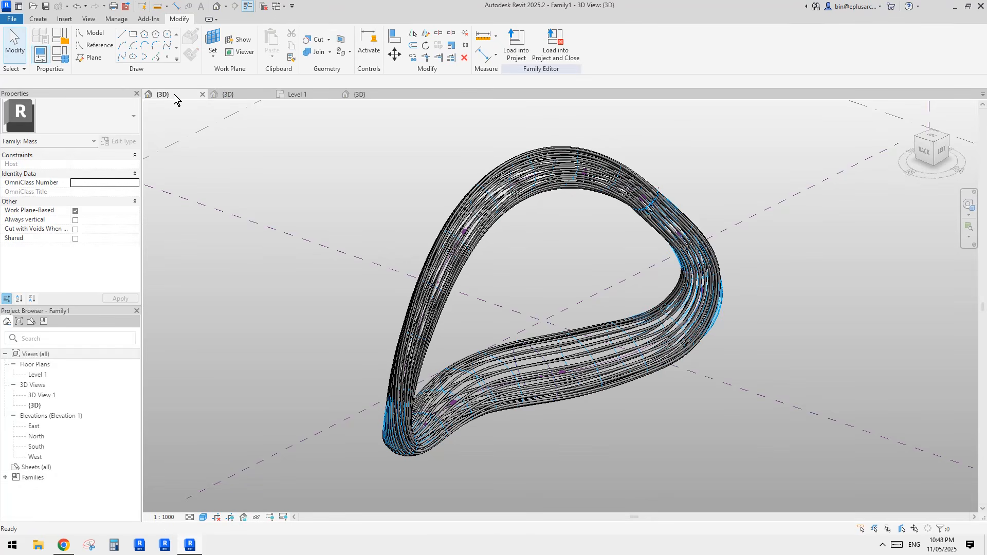
# Examine the repeated tubes along Family1's loop up close and from another angle.
pyautogui.scroll(5, 579, 372)
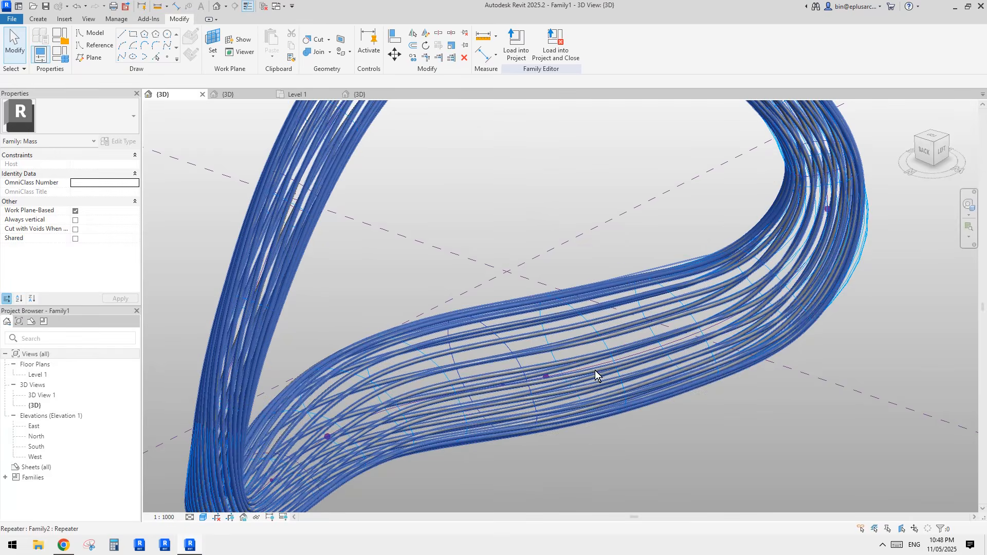
pyautogui.scroll(-3, 561, 350)
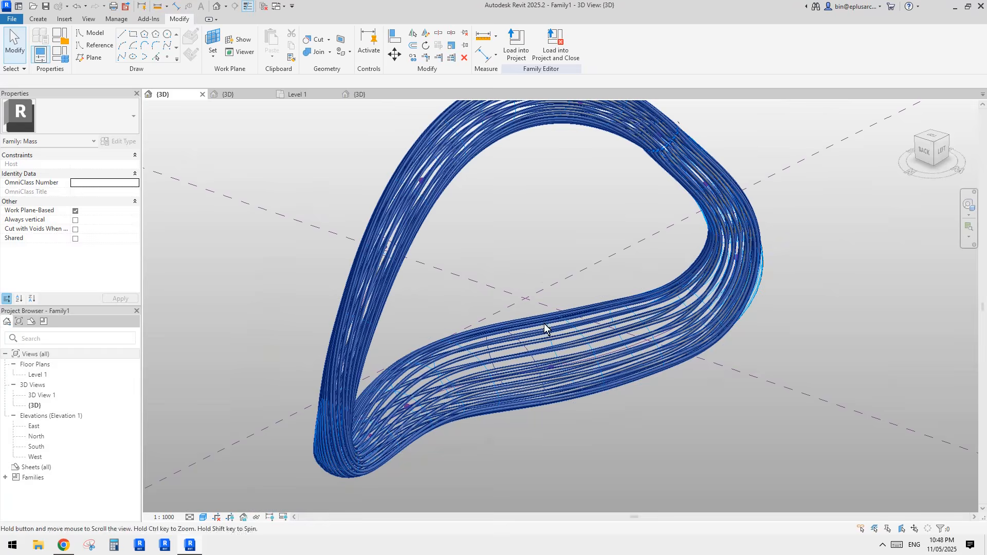
pyautogui.scroll(-1, 544, 323)
pyautogui.scroll(3, 561, 349)
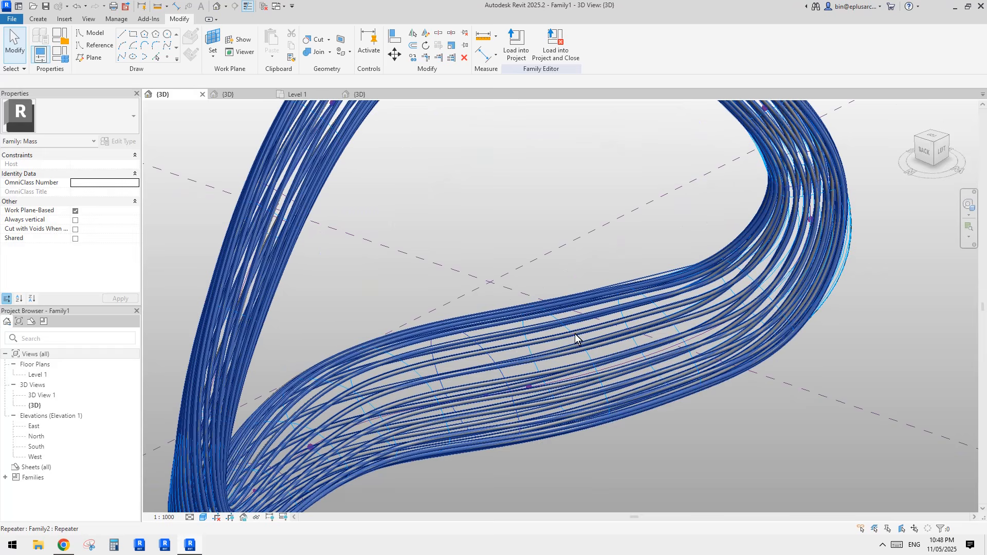
pyautogui.click(572, 332)
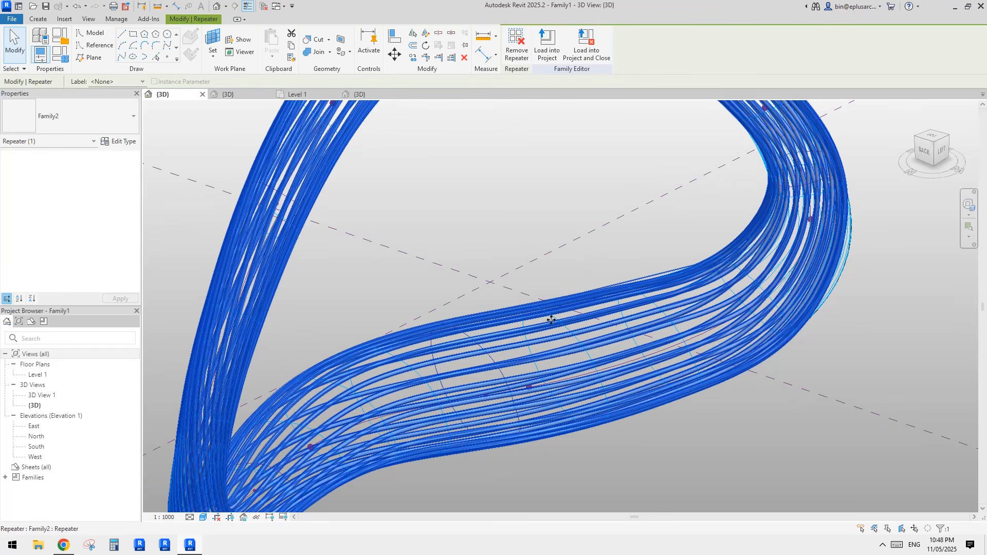
pyautogui.scroll(-2, 551, 320)
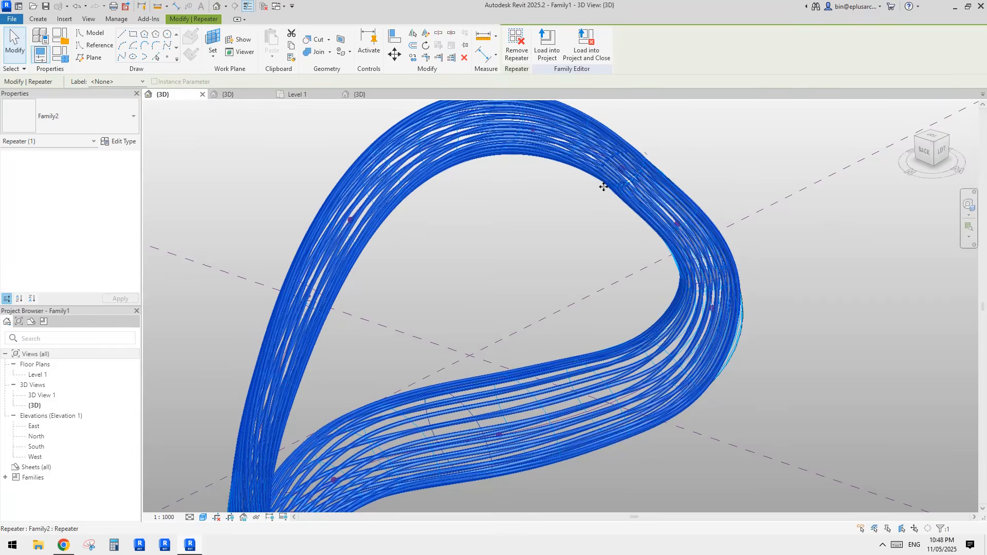
pyautogui.moveTo(538, 454); pyautogui.dragTo(559, 410, button='middle')
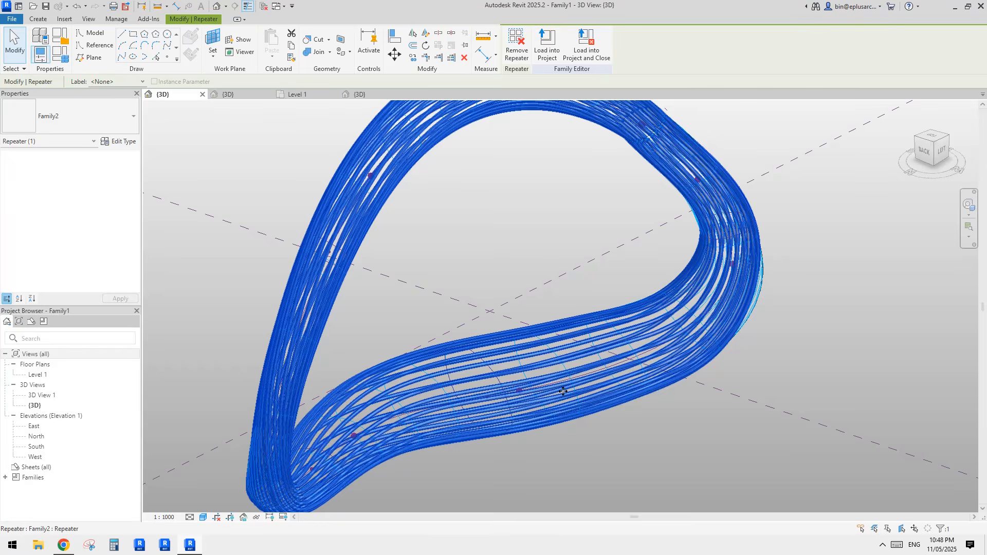
pyautogui.scroll(-4, 563, 391)
pyautogui.keyDown('shift'); pyautogui.moveTo(555, 403); pyautogui.dragTo(522, 406, button='middle'); pyautogui.keyUp('shift')
pyautogui.scroll(5, 484, 403)
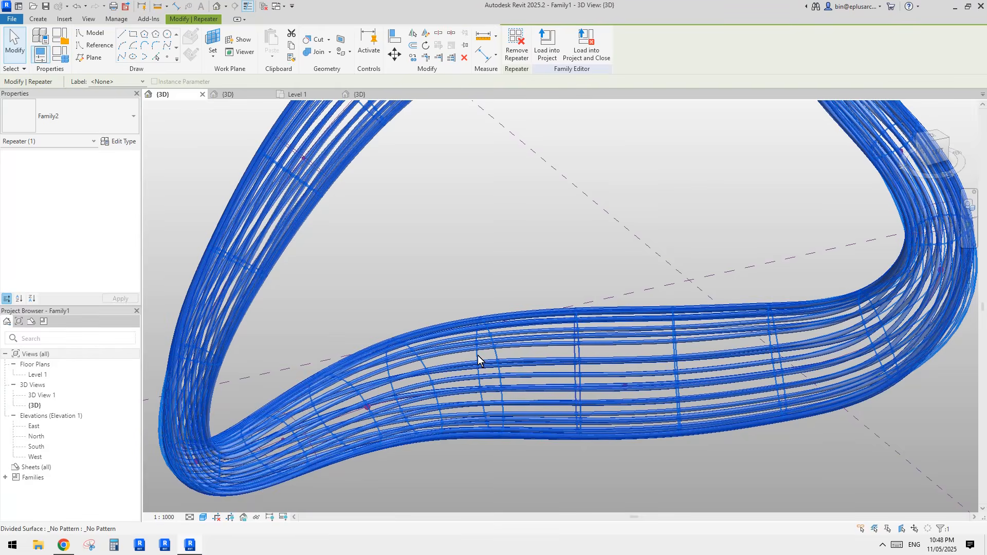
# Select the loop's divided surface and review its grid properties and available pattern types.
pyautogui.click(477, 356)
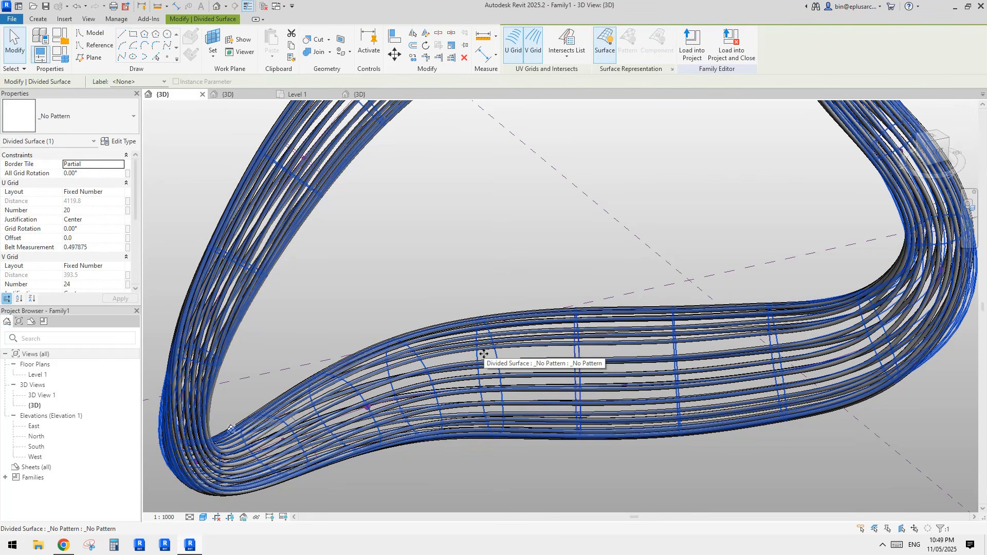
pyautogui.click(344, 242)
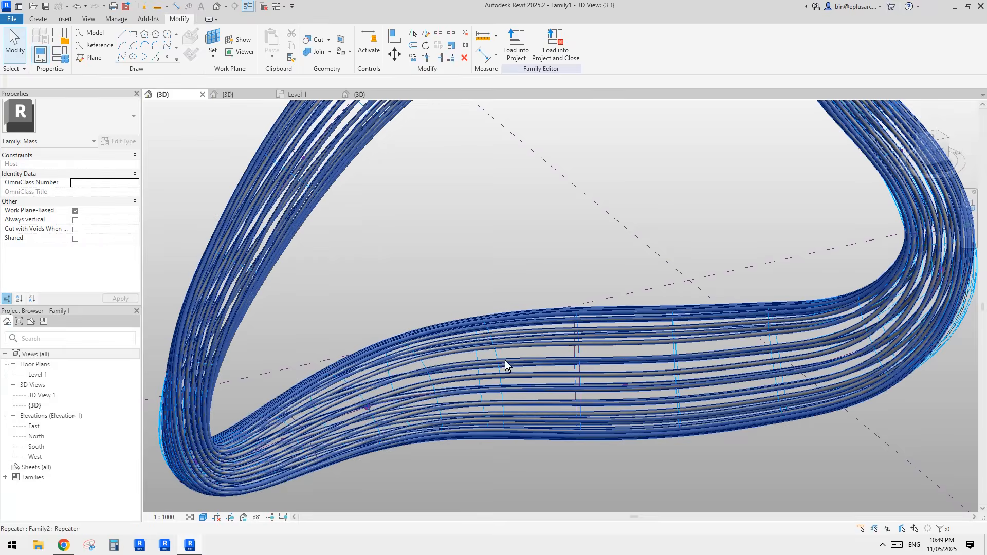
pyautogui.click(495, 353)
pyautogui.click(88, 115)
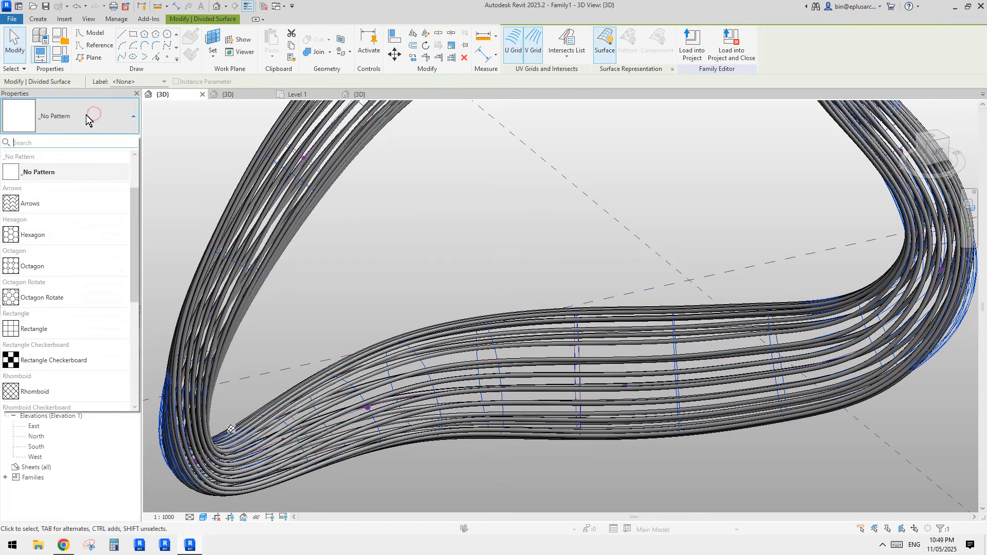
pyautogui.click(409, 217)
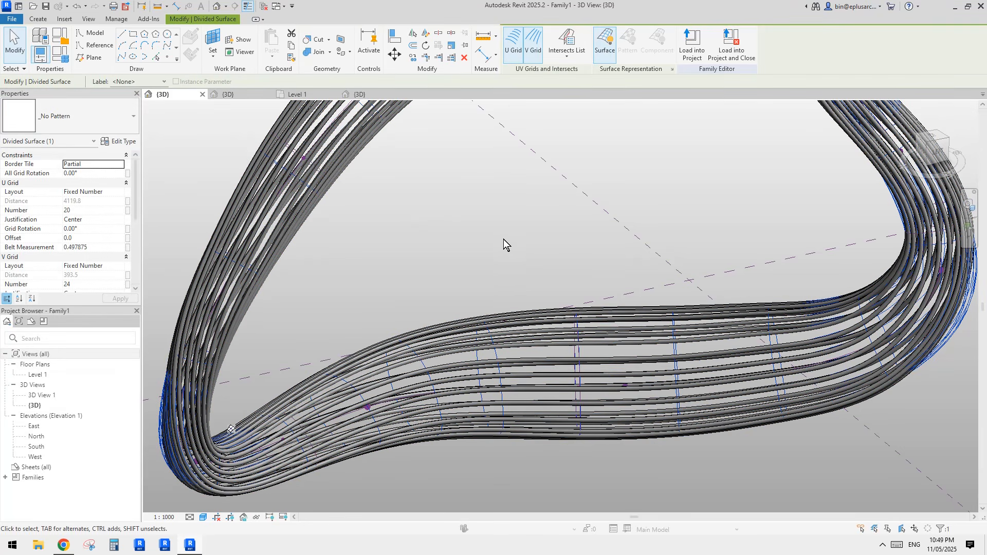
# Create a new family from the Metric Curtain Panel Pattern Based.rft template.
pyautogui.click(13, 19)
pyautogui.moveTo(35, 58)
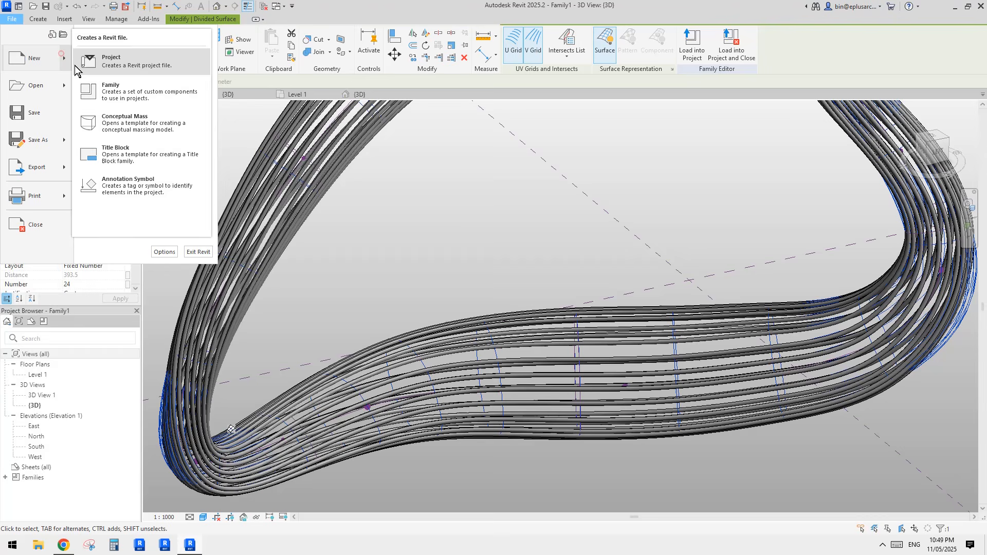
pyautogui.click(143, 92)
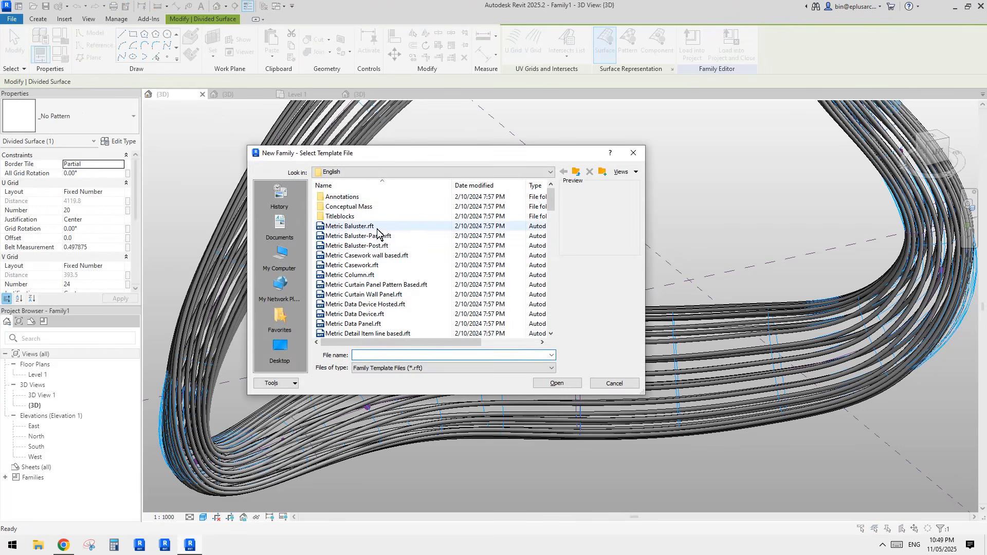
pyautogui.doubleClick(377, 285)
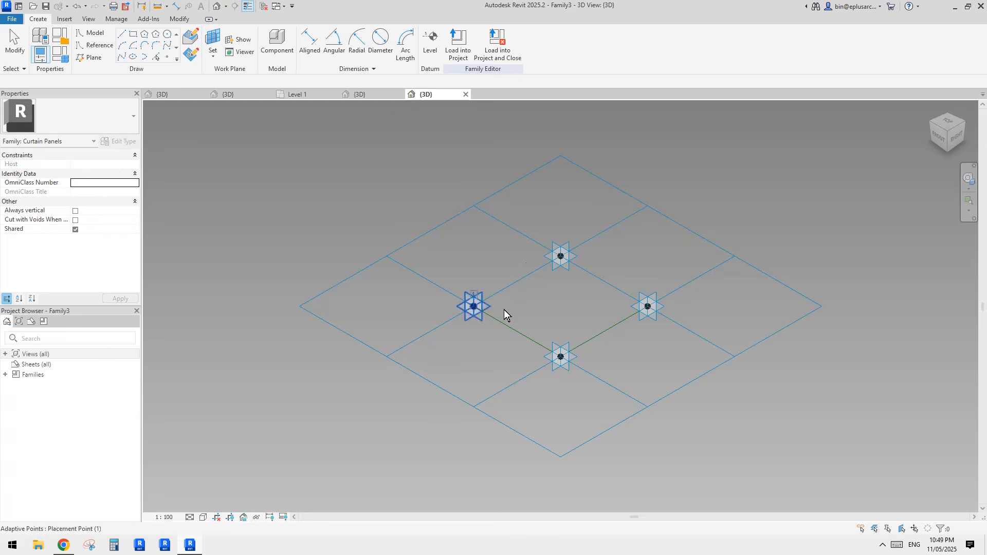
# Place a reference point near the middle of one edge of the panel's reference-line square.
pyautogui.click(167, 57)
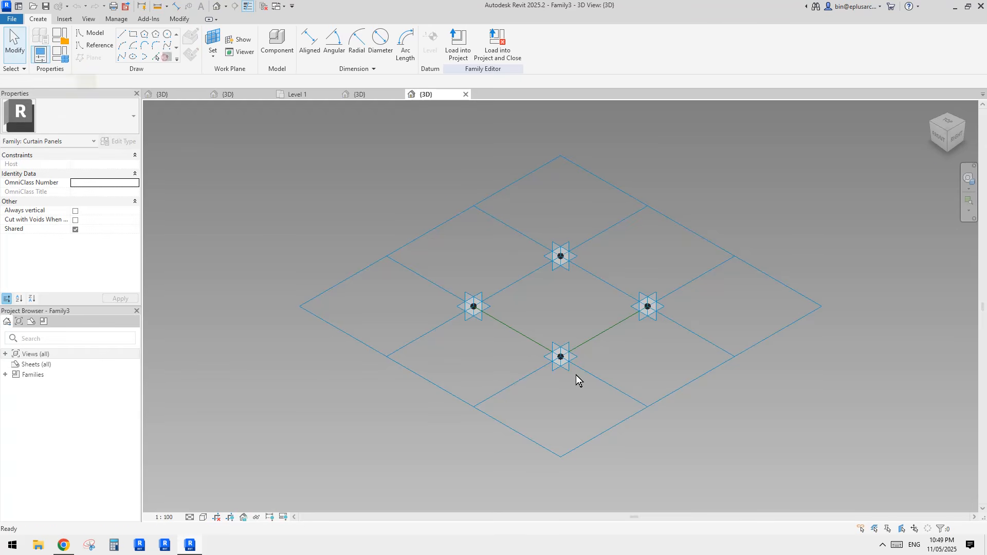
pyautogui.scroll(3, 575, 355)
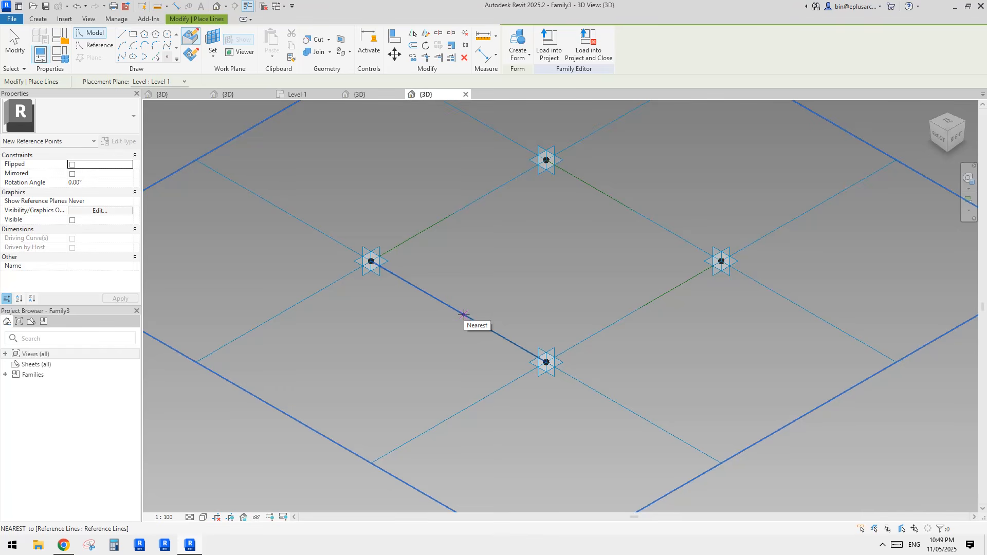
pyautogui.click(473, 321)
pyautogui.press('Escape')
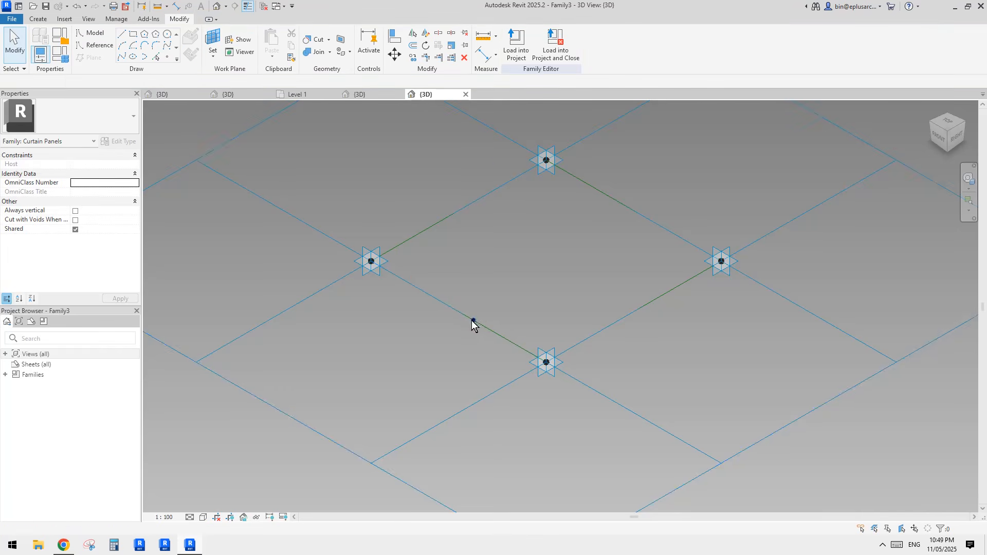
# Set the new reference point's vertical plane as the work plane and sketch a model-line circle centred on the point.
pyautogui.keyDown('shift'); pyautogui.moveTo(481, 300); pyautogui.dragTo(500, 245, button='middle'); pyautogui.keyUp('shift')
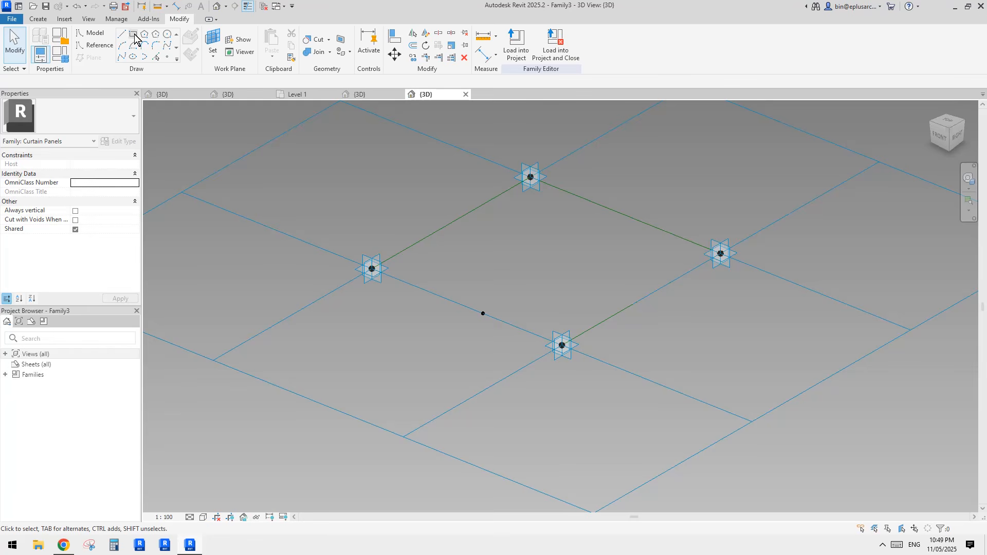
pyautogui.click(166, 34)
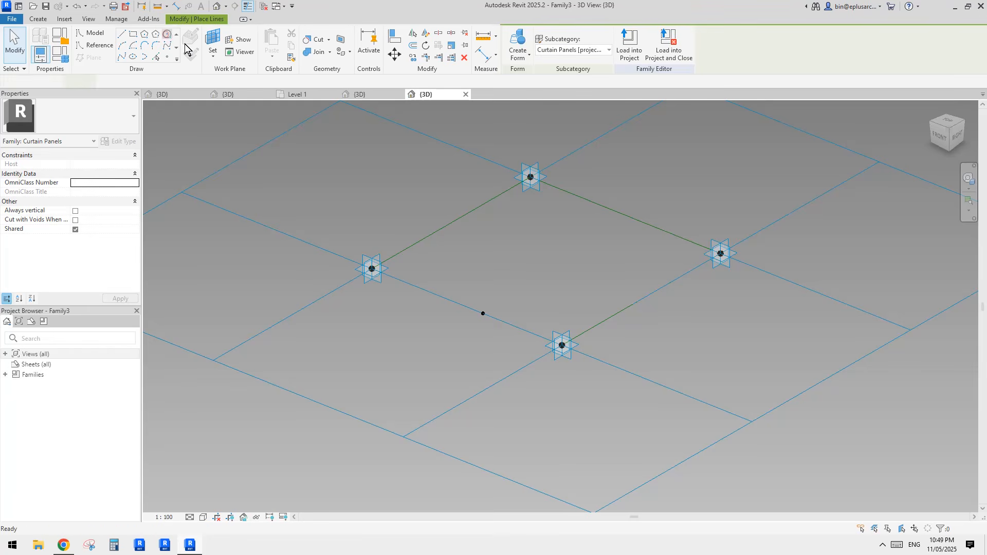
pyautogui.click(216, 37)
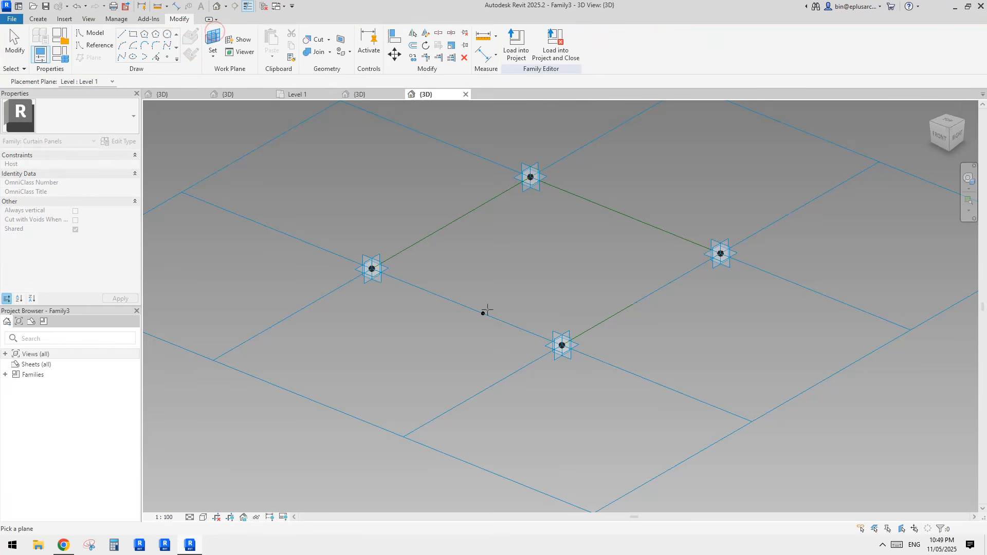
pyautogui.click(483, 313)
pyautogui.keyDown('shift'); pyautogui.moveTo(482, 313); pyautogui.dragTo(453, 283, button='middle'); pyautogui.keyUp('shift')
pyautogui.scroll(3, 492, 310)
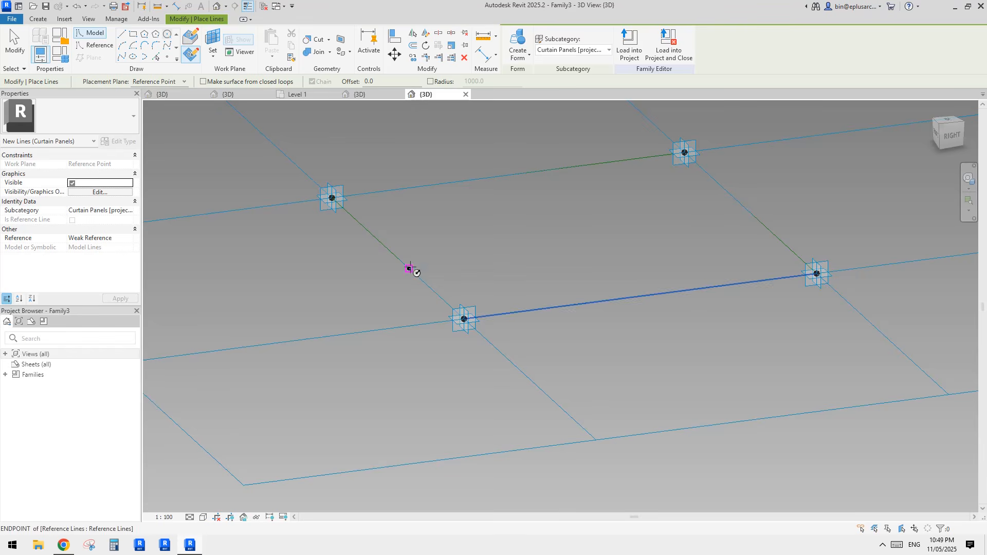
pyautogui.click(410, 268)
pyautogui.click(421, 255)
pyautogui.press('Escape')
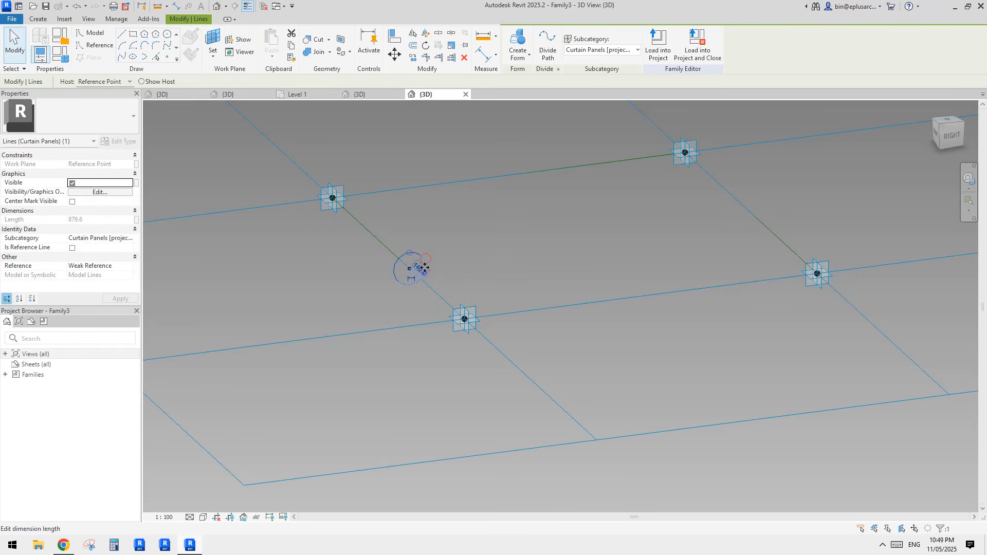
# Set the circle's radius to 100 mm.
pyautogui.click(418, 267)
pyautogui.write('100')
pyautogui.press('Return')
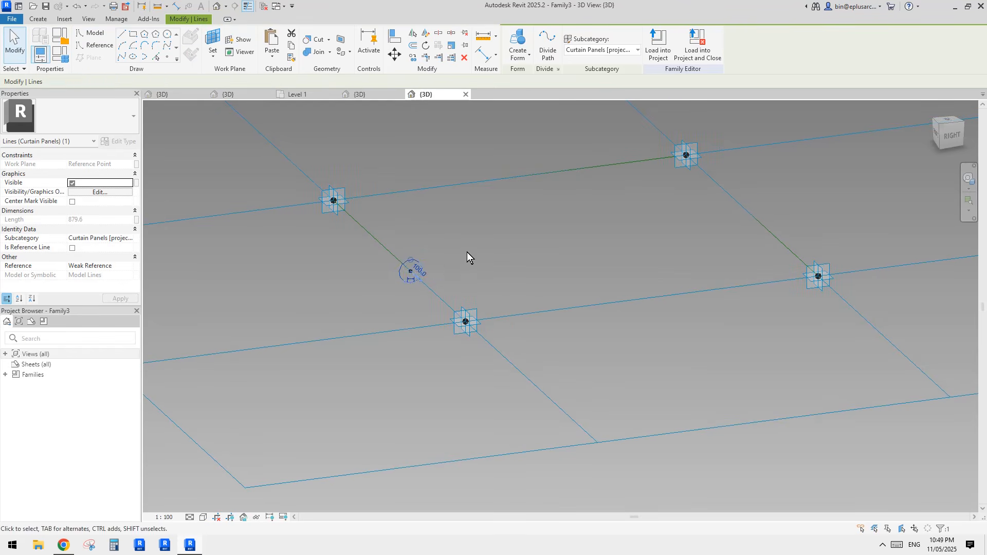
pyautogui.press('Escape')
# Move the circle vertically upward from its position centred on the reference point.
pyautogui.click(424, 265)
pyautogui.press('m')
pyautogui.press('v')
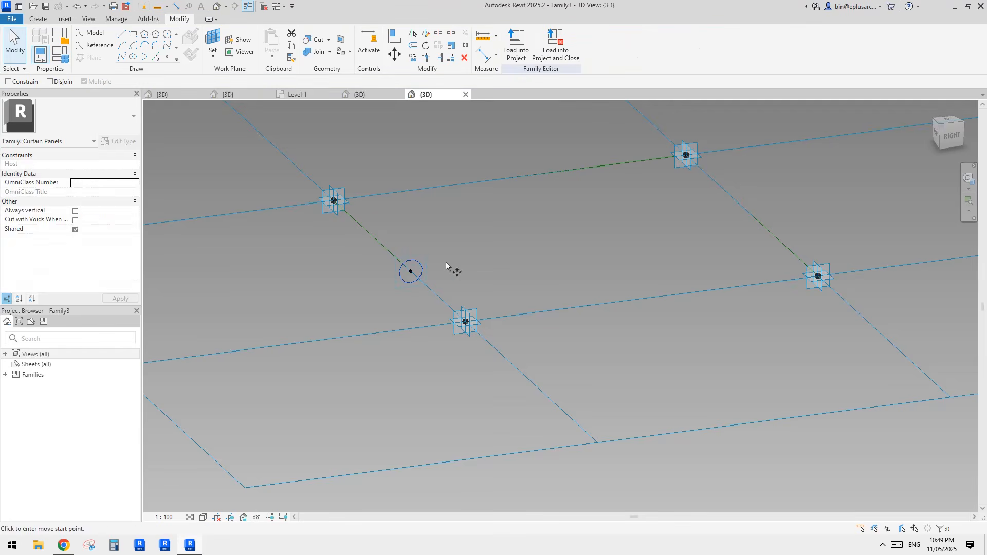
pyautogui.click(446, 262)
pyautogui.write('100')
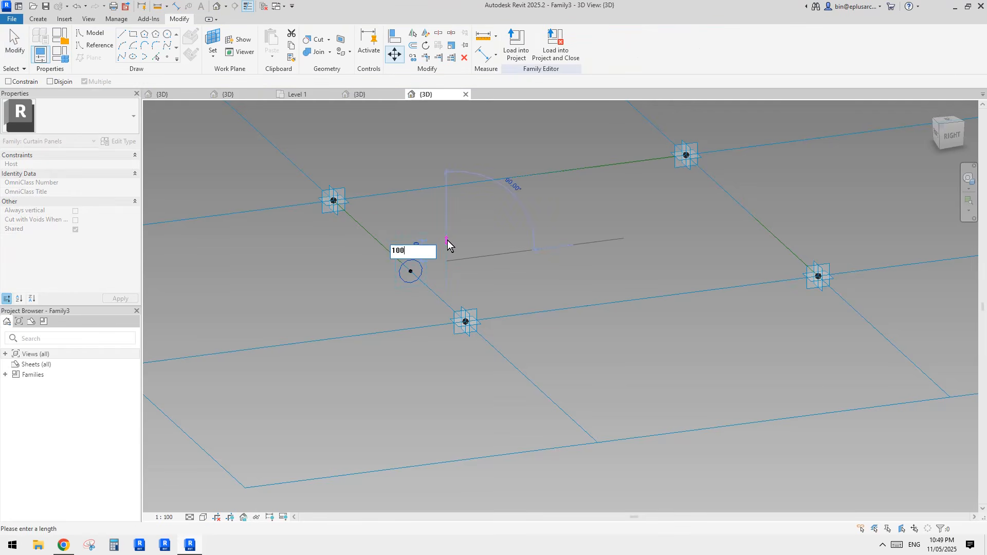
pyautogui.press('BackSpace')
pyautogui.press('BackSpace')
pyautogui.press('BackSpace')
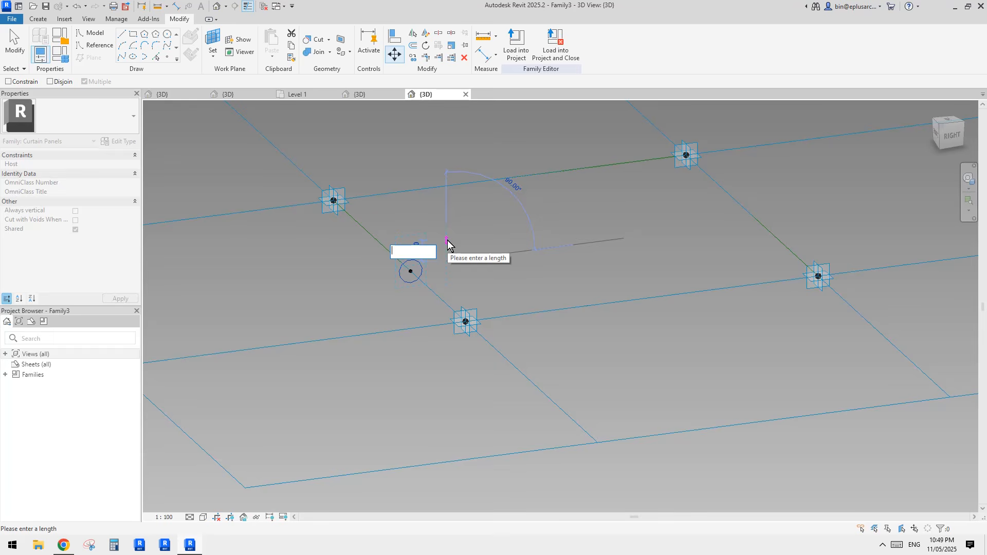
pyautogui.write('100')
pyautogui.press('Return')
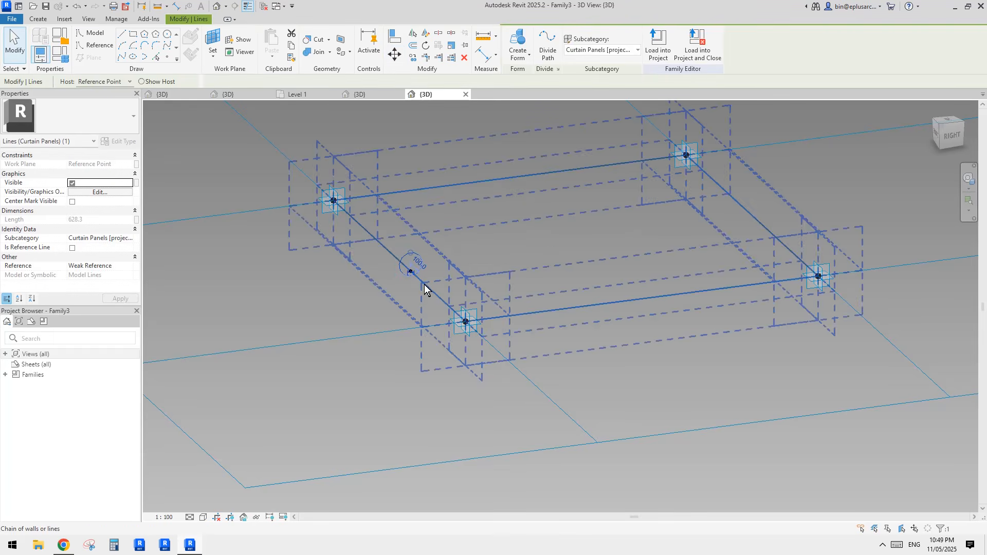
# Move the circle a further 60 mm straight up.
pyautogui.press('m')
pyautogui.press('v')
pyautogui.click(475, 250)
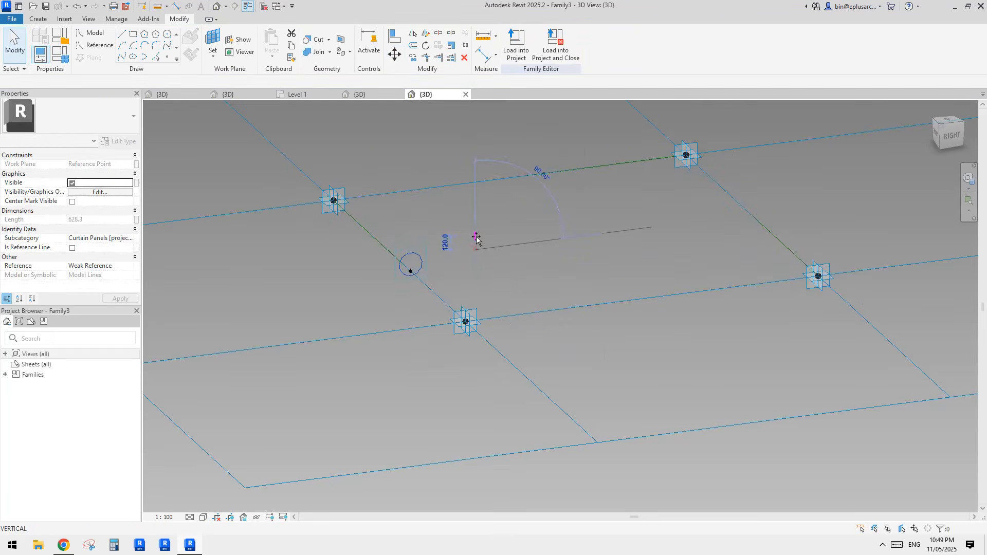
pyautogui.write('60')
pyautogui.press('Return')
pyautogui.click(470, 260)
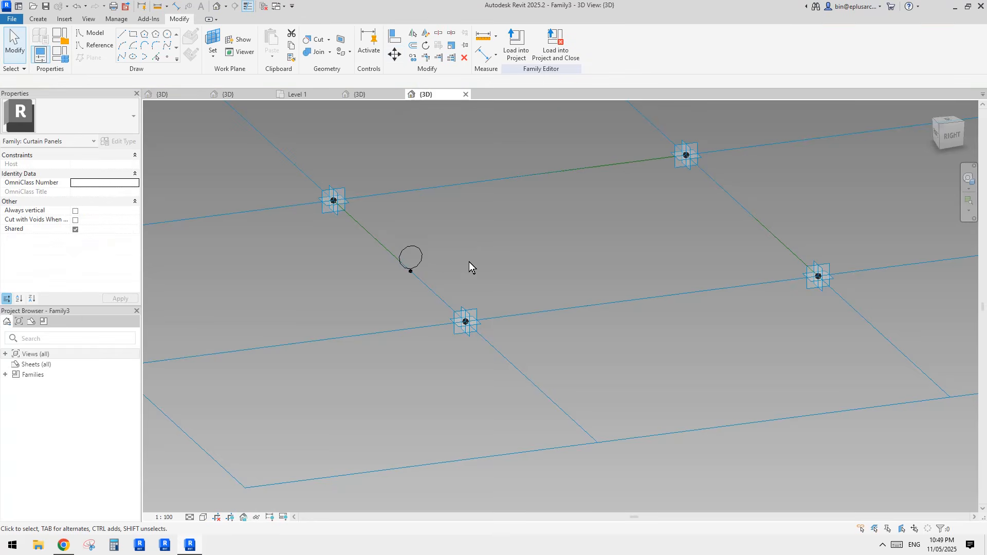
# Raise the circle once more so it sits clearly above the reference point and the panel's edge line.
pyautogui.keyDown('shift'); pyautogui.moveTo(469, 261); pyautogui.dragTo(464, 236, button='middle'); pyautogui.keyUp('shift')
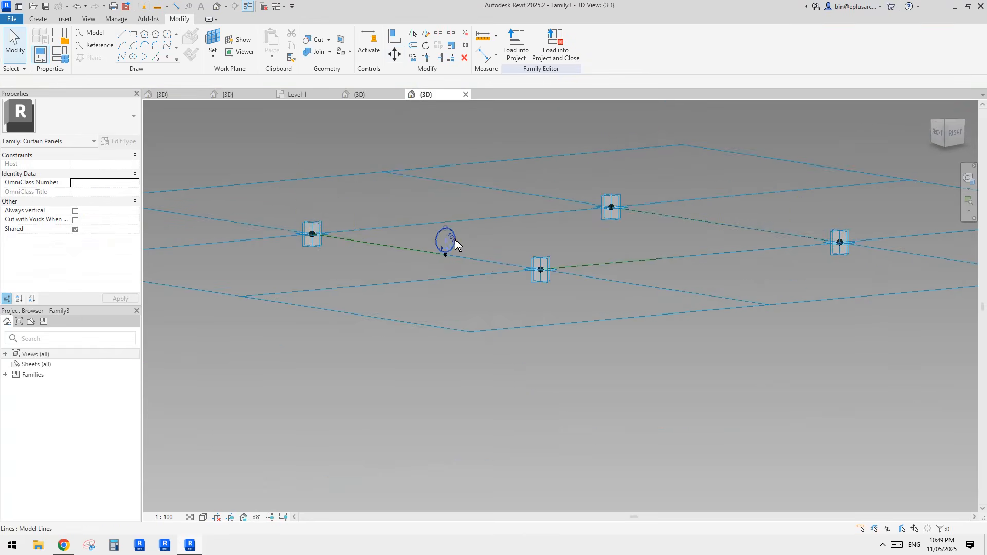
pyautogui.click(455, 241)
pyautogui.scroll(3, 455, 246)
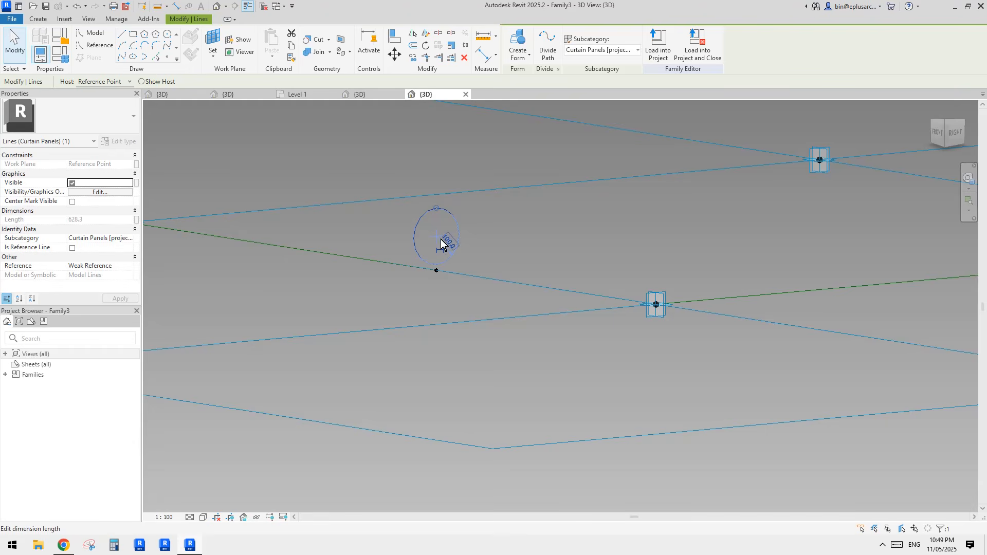
pyautogui.moveTo(467, 252); pyautogui.dragTo(466, 256, button='middle')
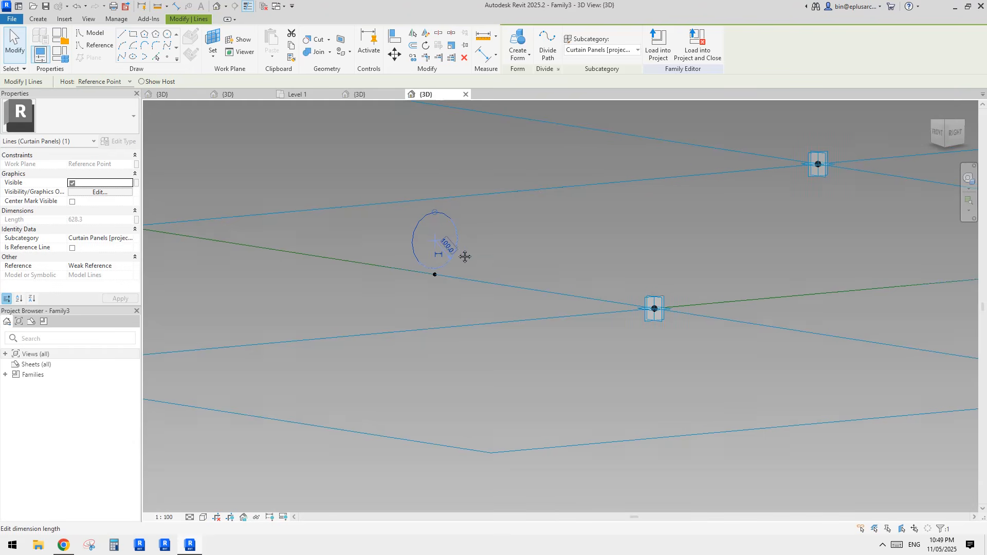
pyautogui.press('m')
pyautogui.press('v')
pyautogui.click(513, 254)
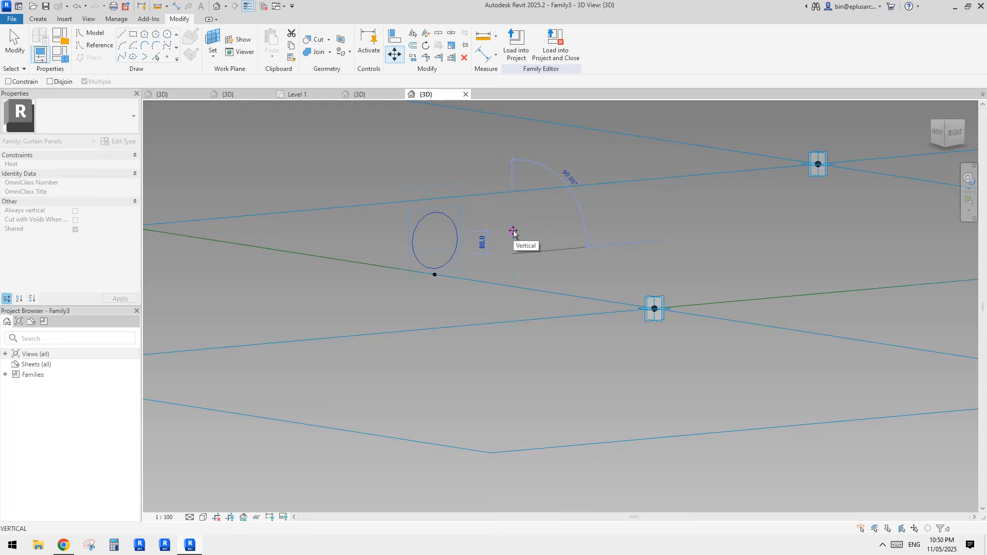
pyautogui.write('120')
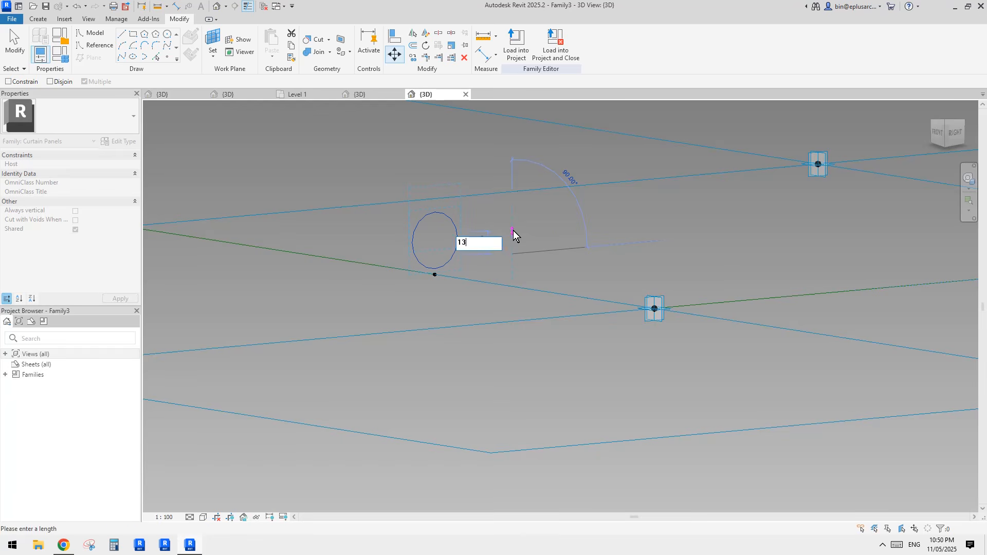
pyautogui.press('Return')
pyautogui.scroll(-4, 493, 251)
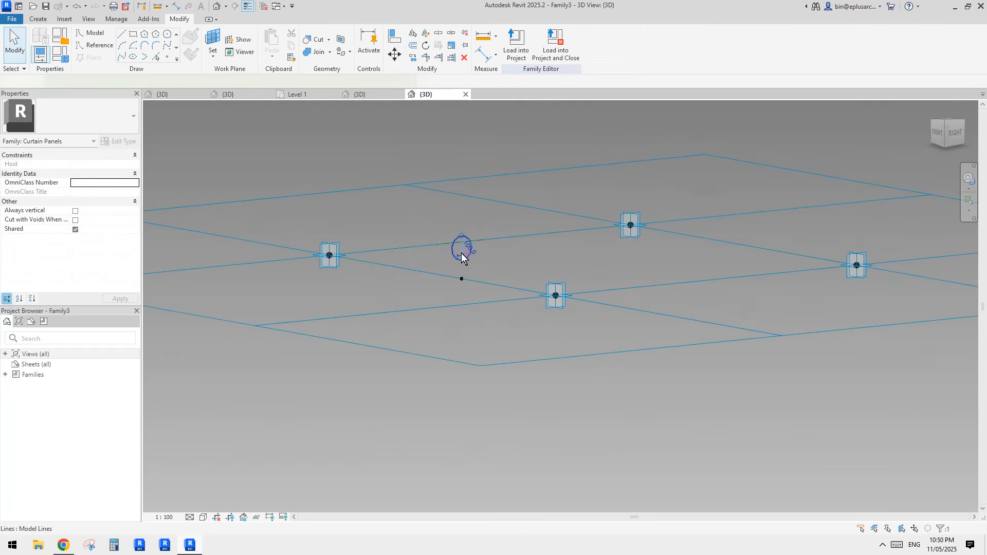
# Hide the centre mark of the circle above the reference point and convert the circle to a reference line.
pyautogui.click(469, 255)
pyautogui.scroll(1, 495, 250)
pyautogui.click(486, 245)
pyautogui.keyDown('shift'); pyautogui.moveTo(486, 246); pyautogui.dragTo(474, 275, button='middle'); pyautogui.keyUp('shift')
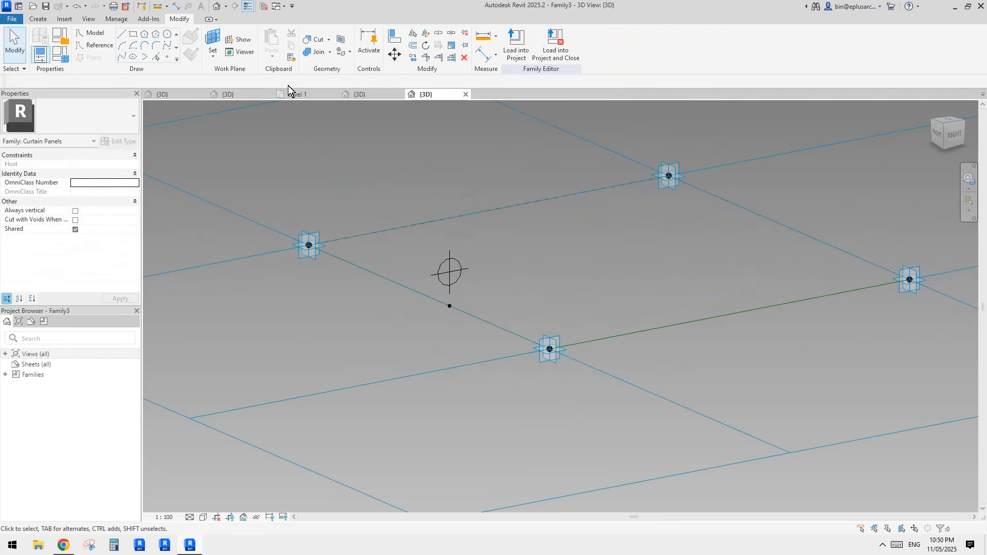
pyautogui.click(458, 273)
pyautogui.click(73, 202)
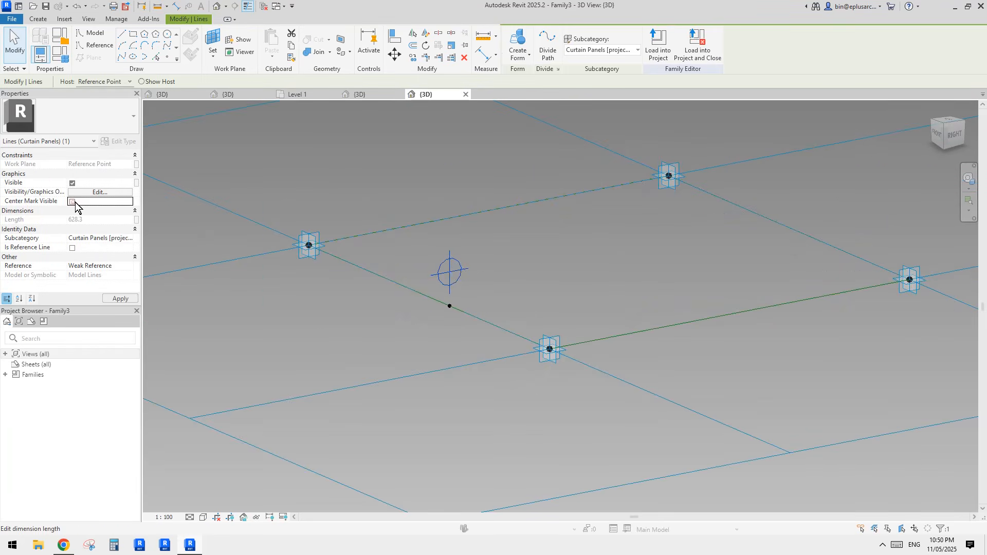
pyautogui.click(73, 248)
pyautogui.click(73, 248)
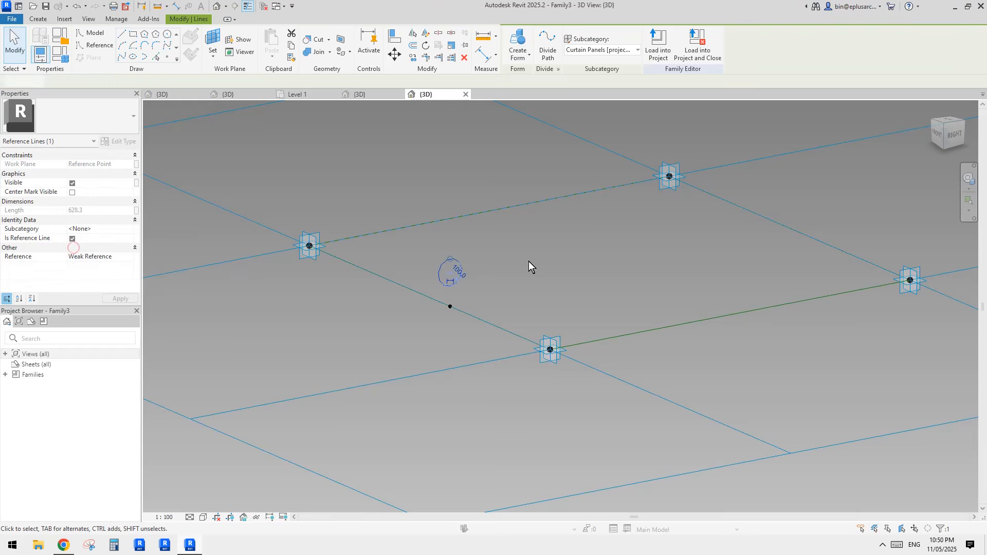
# Create a solid tube form by sweeping the circle along the panel edge below it.
pyautogui.keyDown('ctrl'); pyautogui.click(471, 312); pyautogui.keyUp('ctrl')
pyautogui.click(518, 50)
pyautogui.click(619, 215)
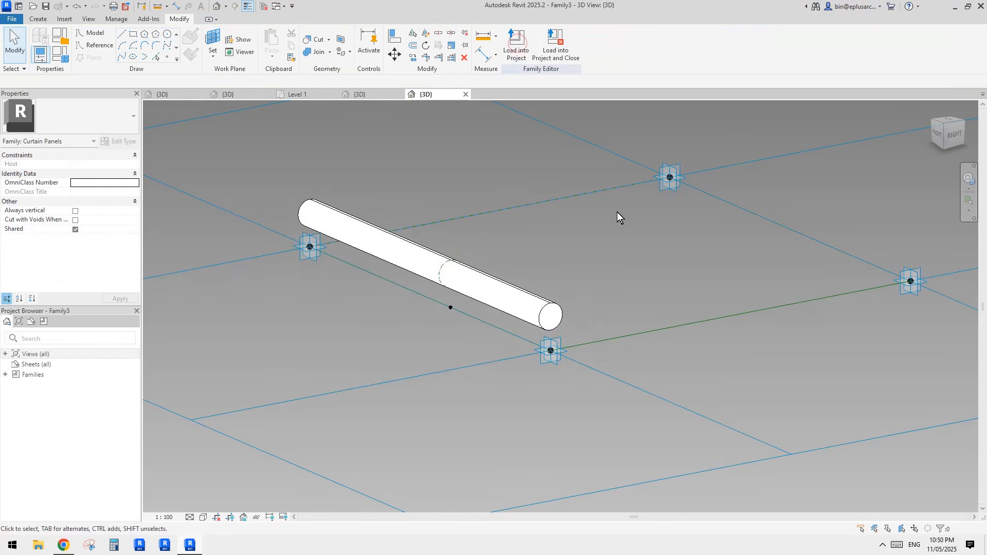
pyautogui.click(518, 50)
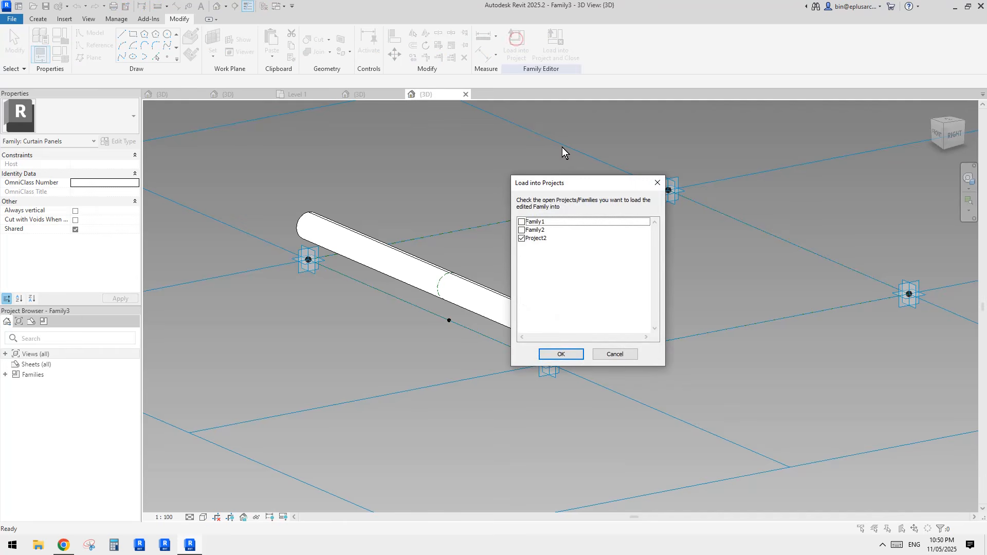
pyautogui.click(522, 230)
pyautogui.click(522, 238)
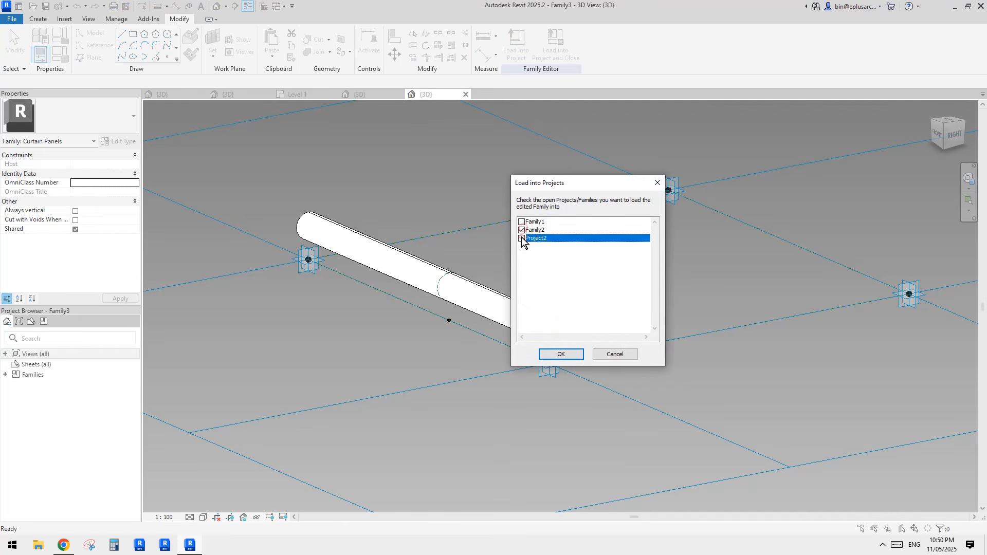
pyautogui.press('Escape')
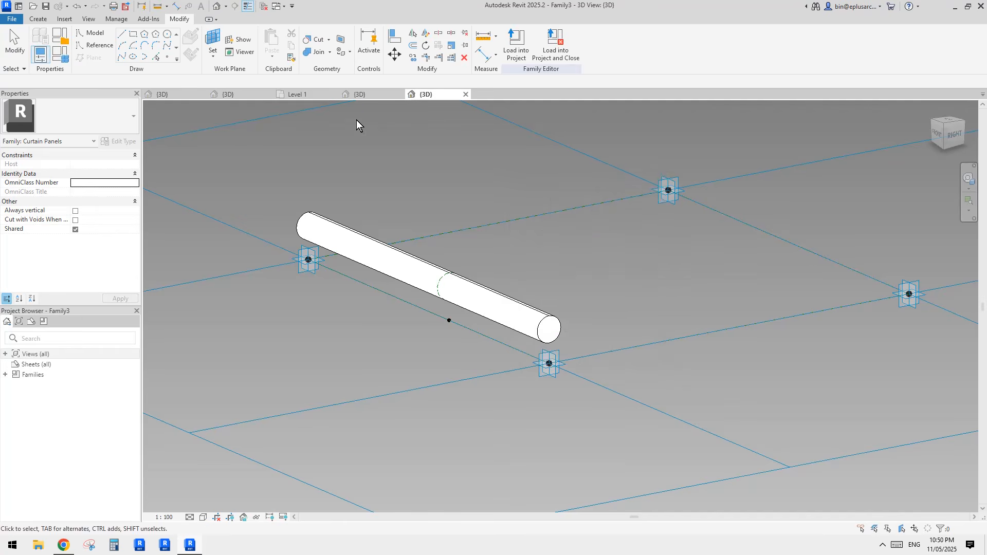
pyautogui.click(304, 94)
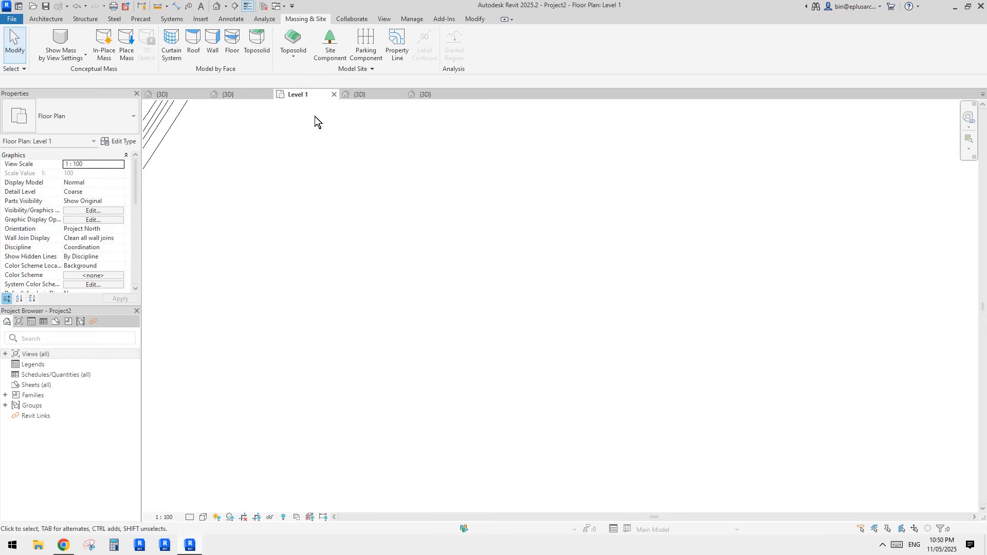
pyautogui.click(232, 95)
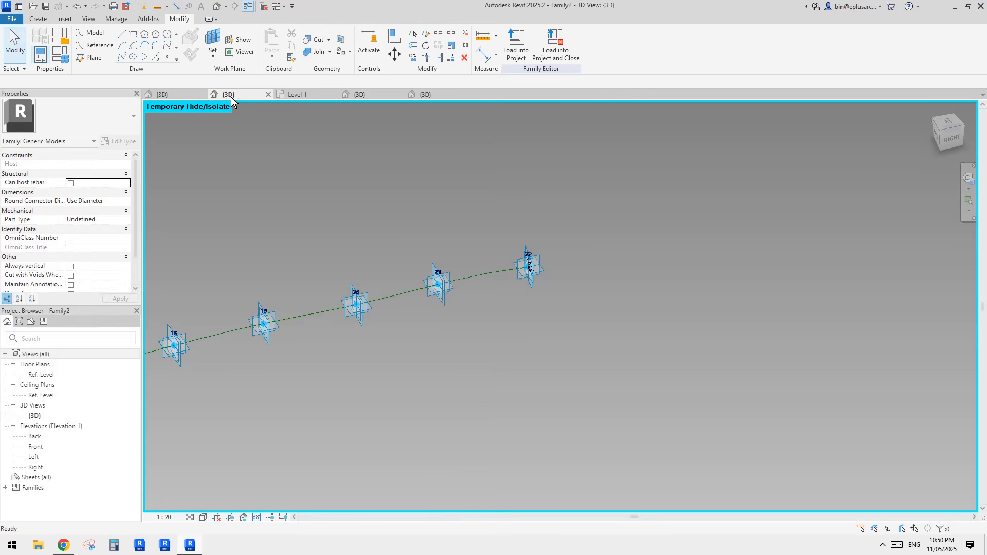
pyautogui.click(172, 94)
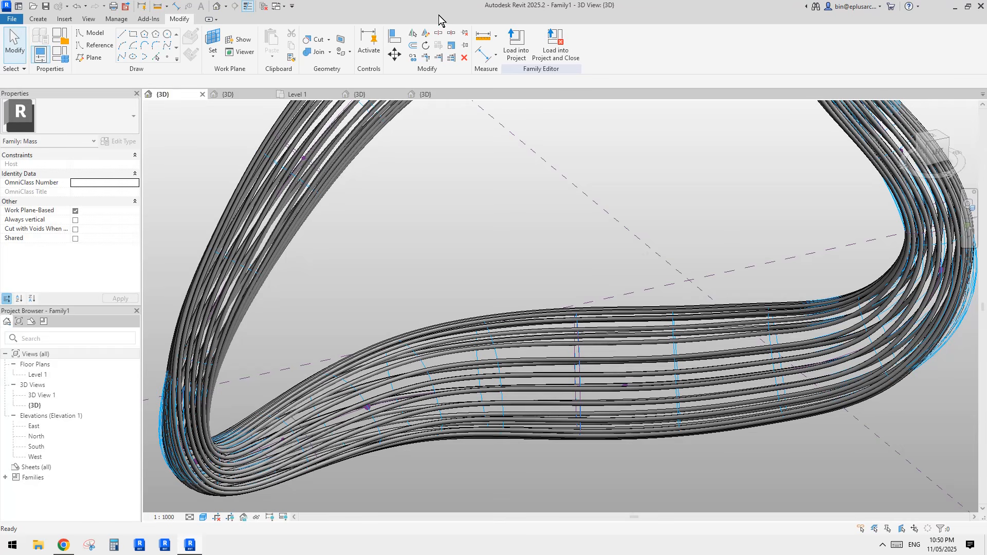
pyautogui.click(433, 96)
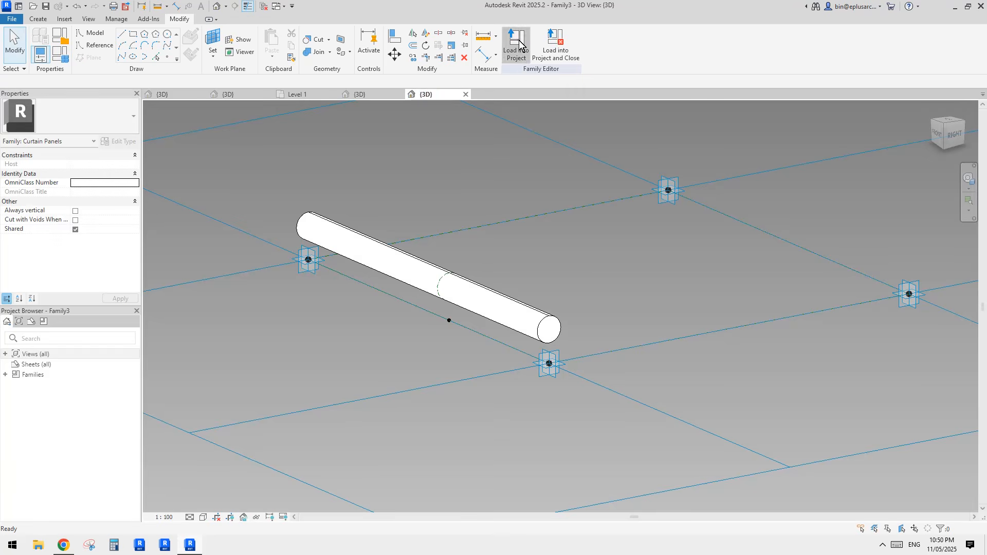
# Load the tube panel family into Family1.
pyautogui.click(518, 45)
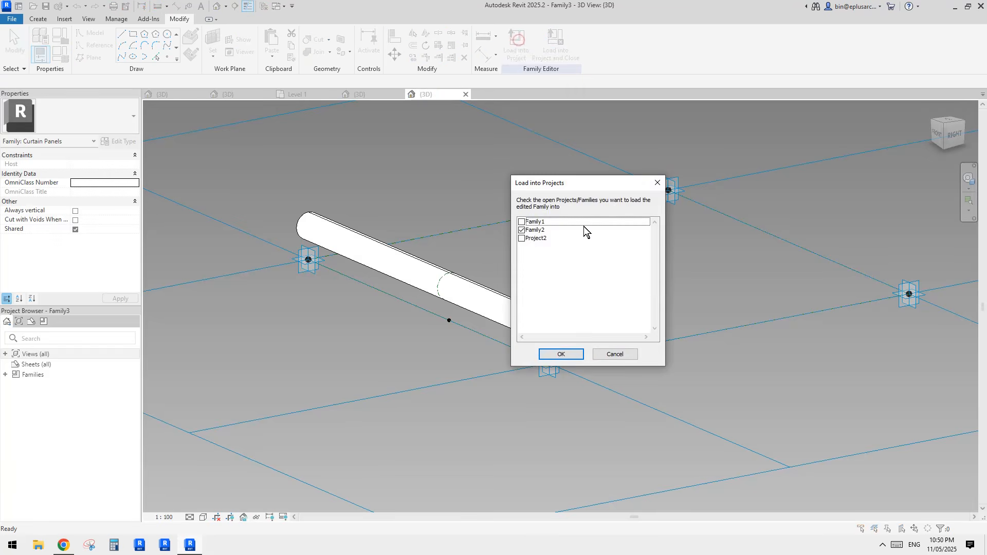
pyautogui.click(521, 222)
pyautogui.click(578, 353)
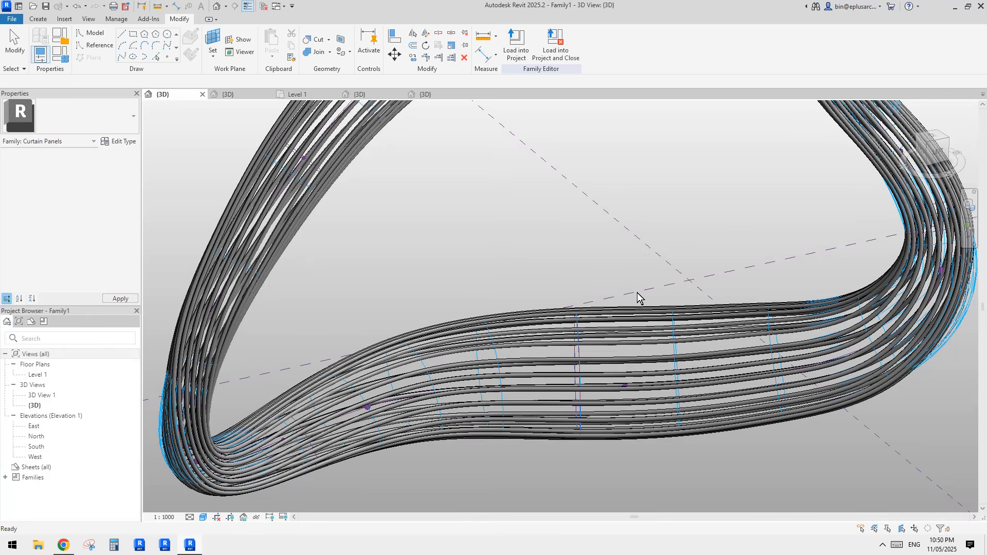
# Apply the Family3 panel of the Rectangle pattern to the looping divided surface in Family1.
pyautogui.click(637, 292)
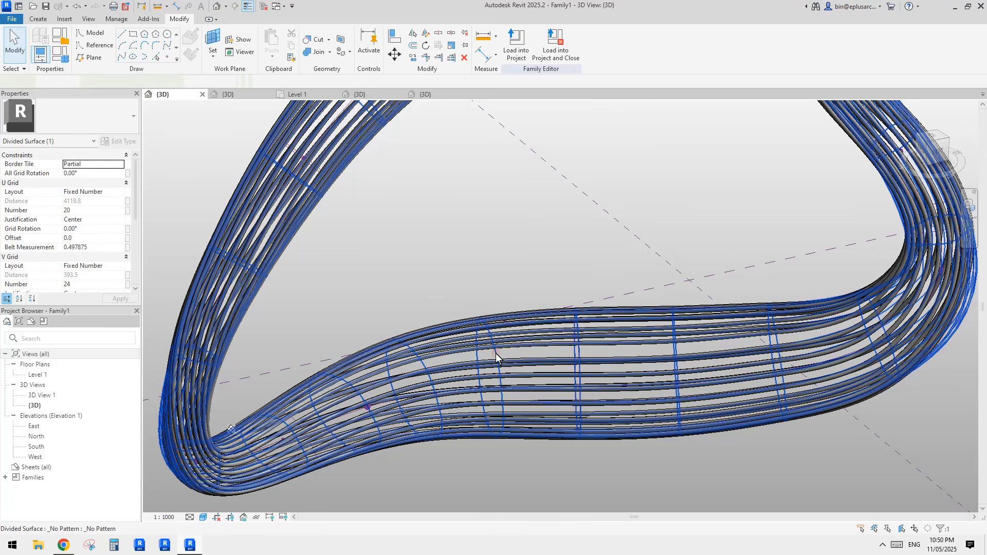
pyautogui.click(496, 353)
pyautogui.click(90, 108)
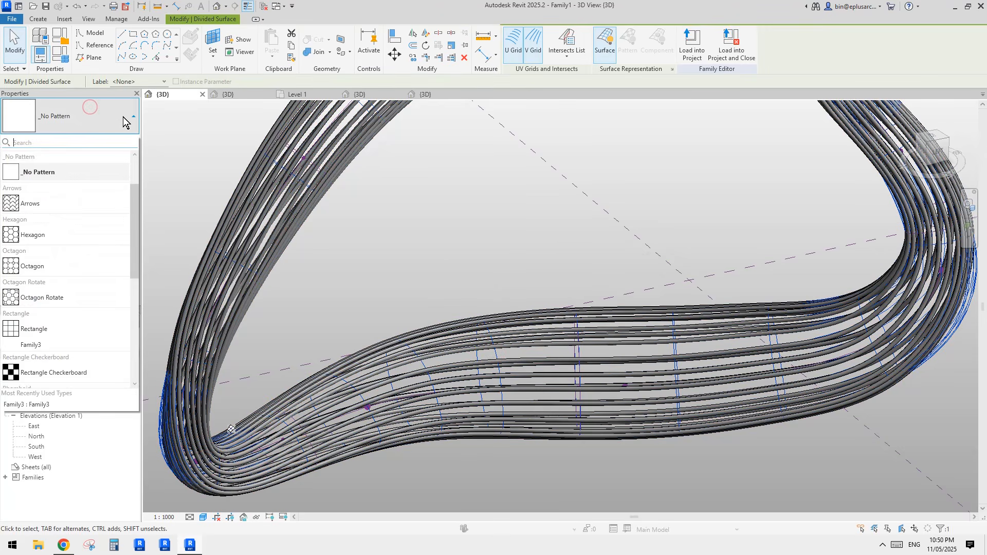
pyautogui.moveTo(134, 199); pyautogui.dragTo(133, 226)
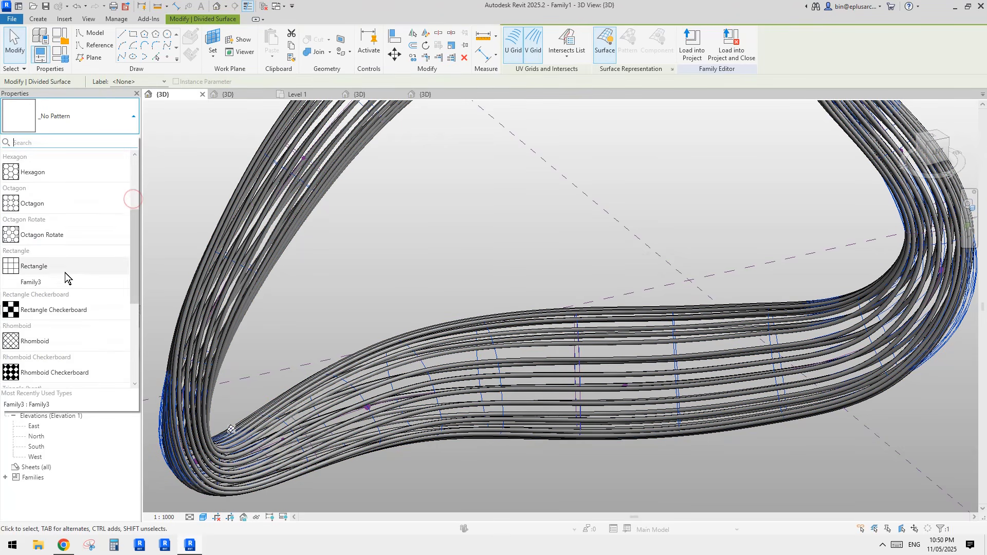
pyautogui.click(40, 282)
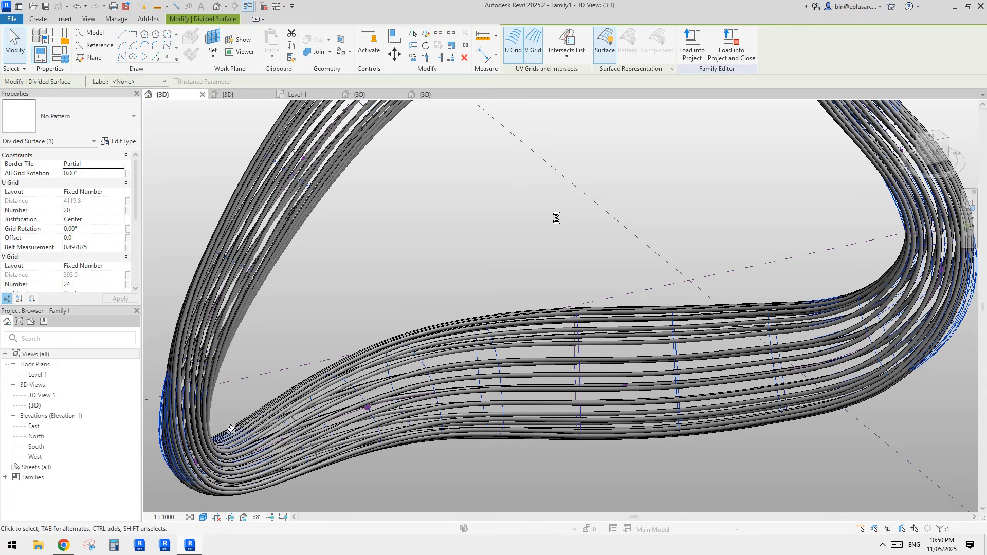
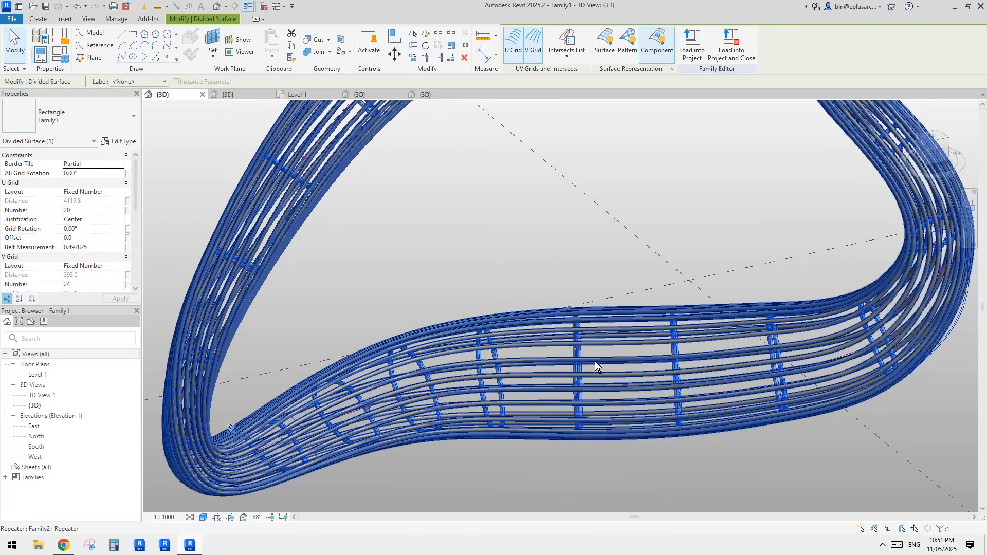
pyautogui.click(806, 433)
# Examine the looping sculpture and how the cross tubes meet the lengthwise tubes, both close up and as a whole.
pyautogui.moveTo(805, 433); pyautogui.dragTo(740, 402, button='middle')
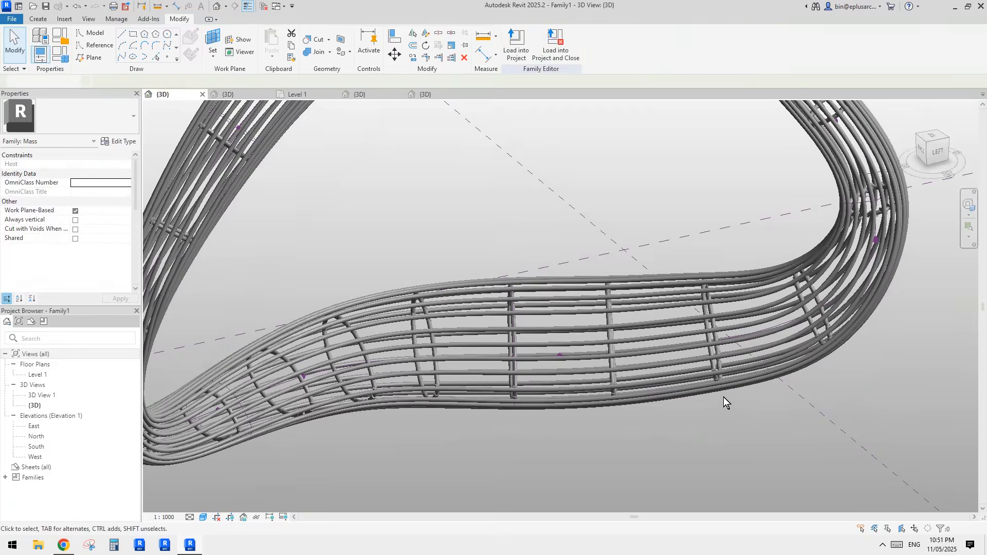
pyautogui.scroll(-4, 664, 420)
pyautogui.keyDown('shift'); pyautogui.moveTo(665, 421); pyautogui.dragTo(720, 392, button='middle'); pyautogui.keyUp('shift')
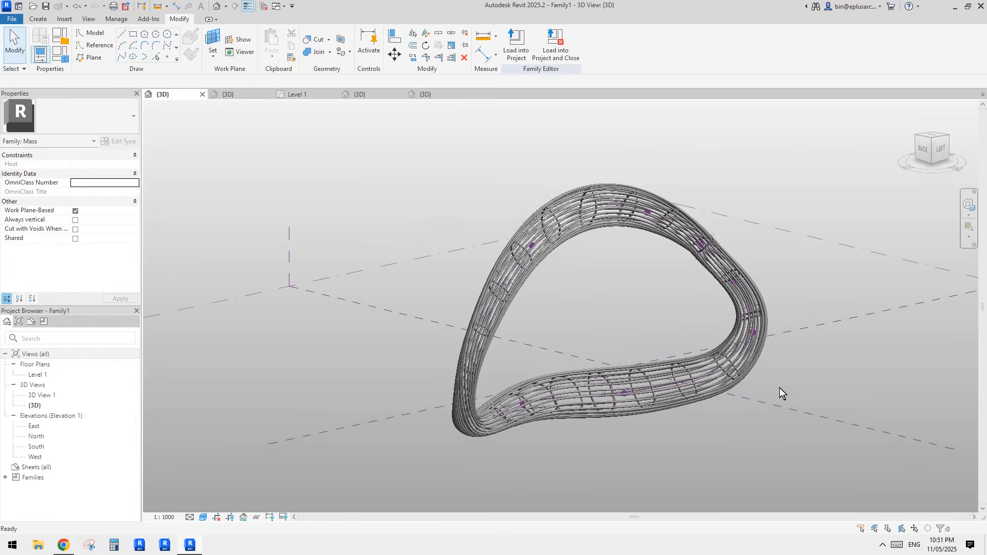
pyautogui.scroll(3, 655, 360)
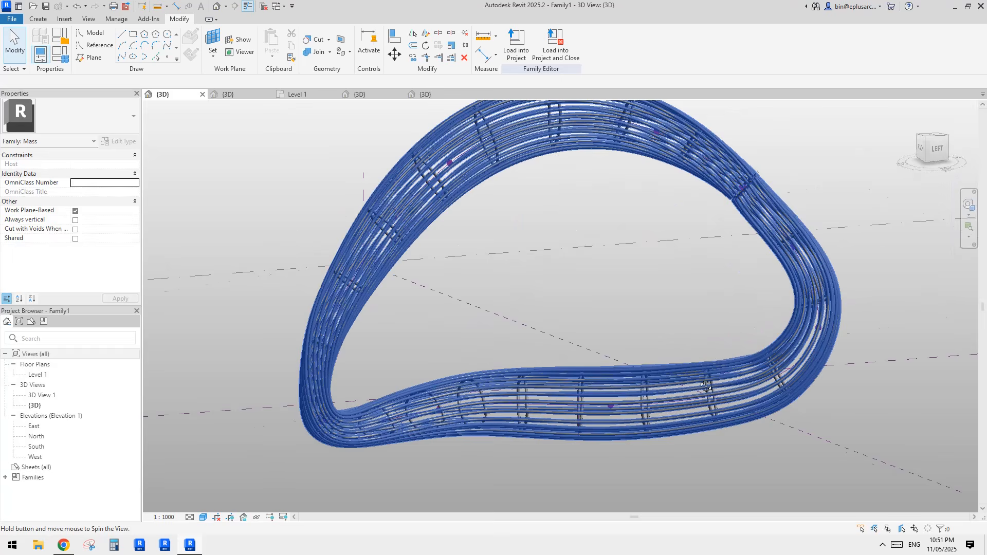
pyautogui.keyDown('shift'); pyautogui.moveTo(643, 443); pyautogui.dragTo(502, 400, button='middle'); pyautogui.keyUp('shift')
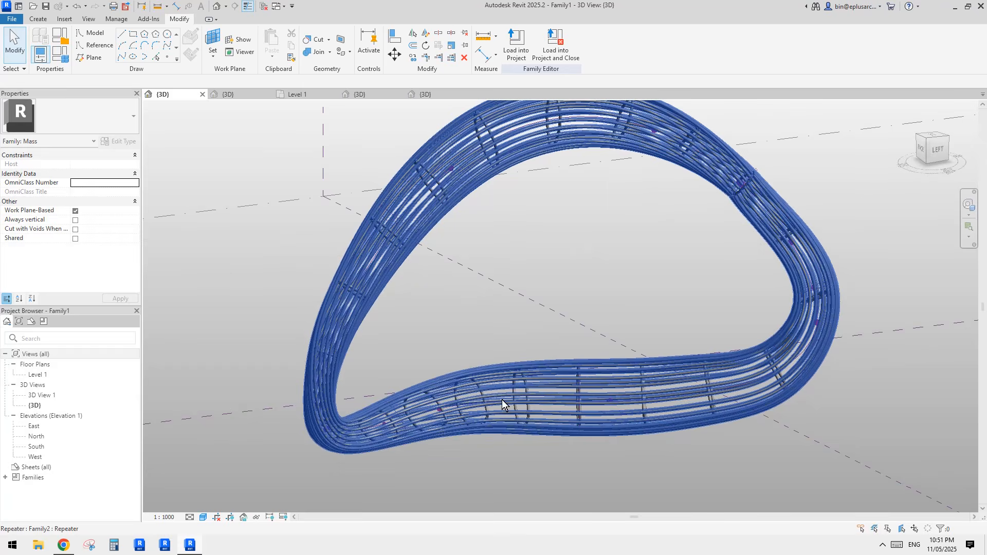
pyautogui.scroll(-3, 745, 446)
pyautogui.keyDown('shift'); pyautogui.moveTo(745, 445); pyautogui.dragTo(770, 453, button='middle'); pyautogui.keyUp('shift')
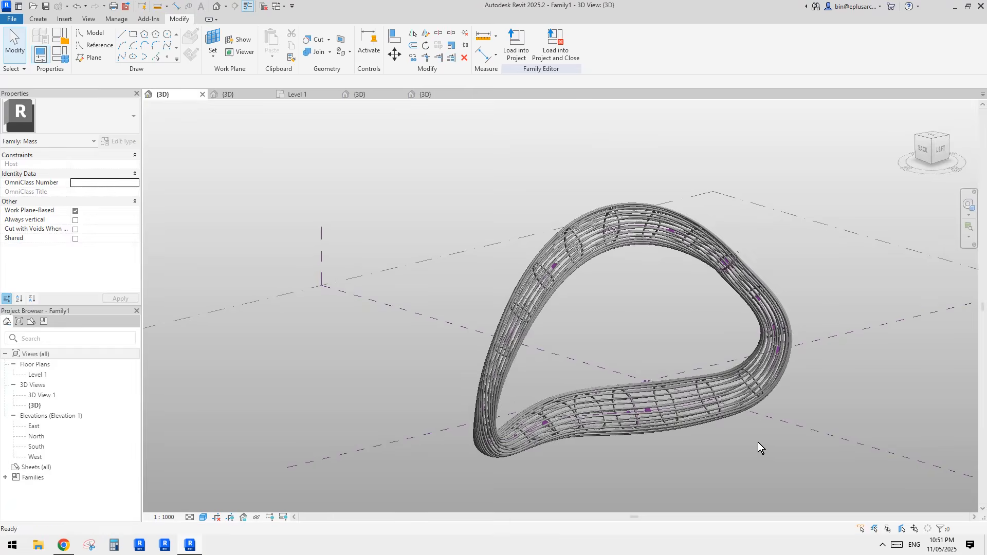
pyautogui.scroll(3, 631, 418)
pyautogui.scroll(4, 663, 414)
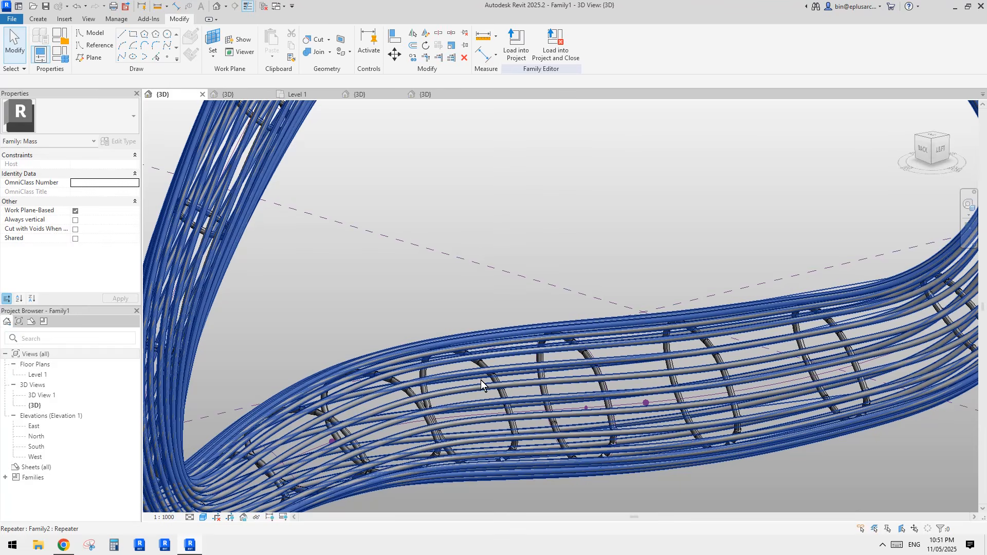
pyautogui.scroll(2, 535, 356)
pyautogui.scroll(4, 563, 348)
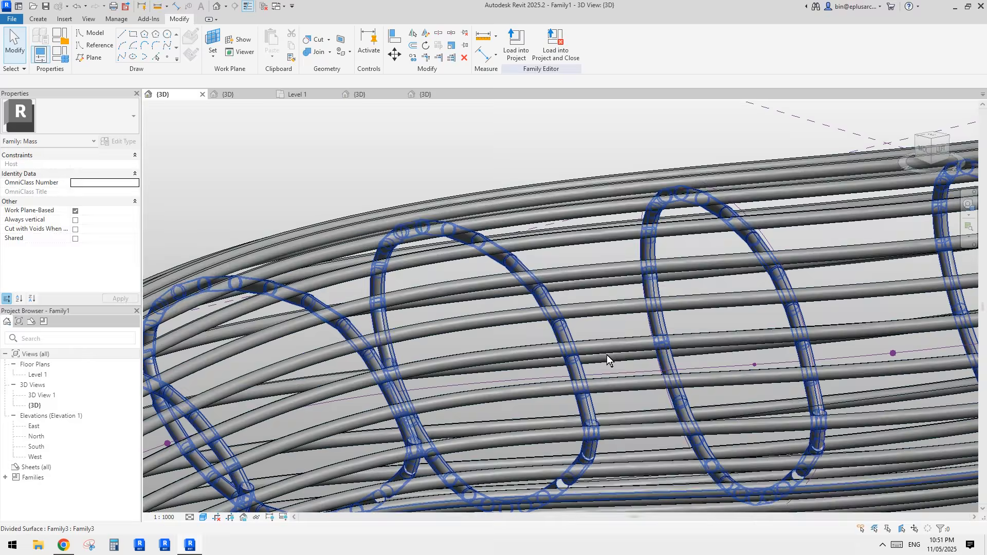
pyautogui.scroll(-6, 525, 355)
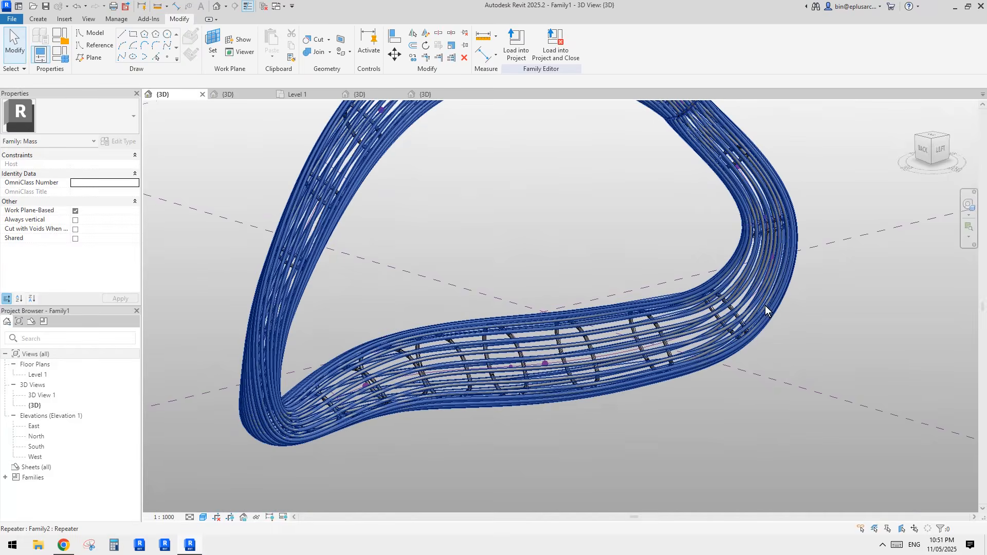
pyautogui.moveTo(595, 347); pyautogui.dragTo(551, 424, button='middle')
pyautogui.scroll(-1, 551, 425)
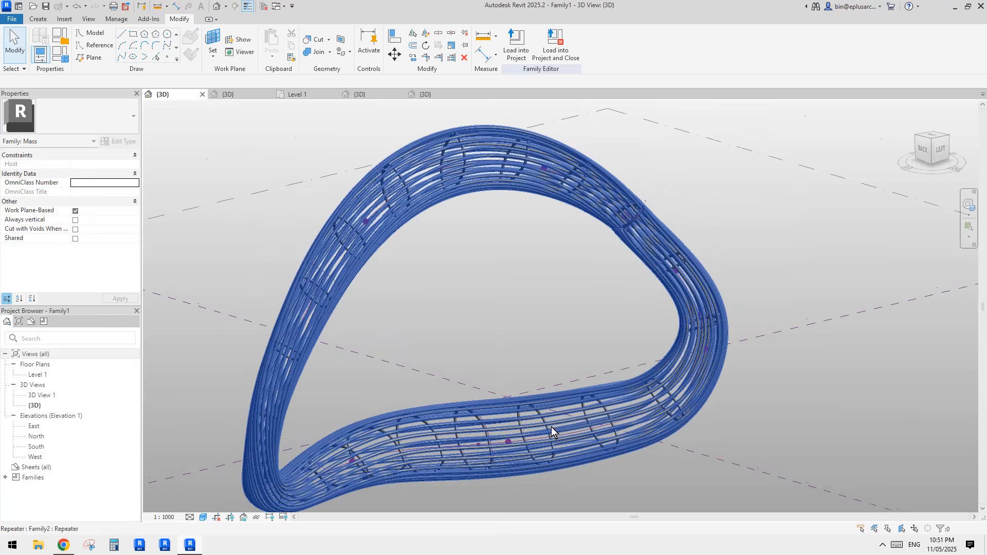
pyautogui.click(788, 365)
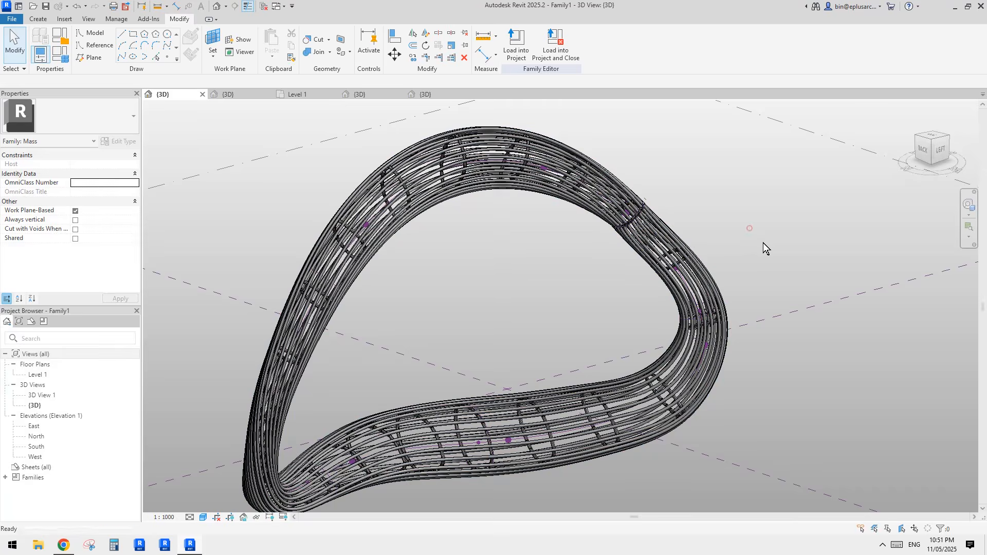
pyautogui.scroll(5, 750, 227)
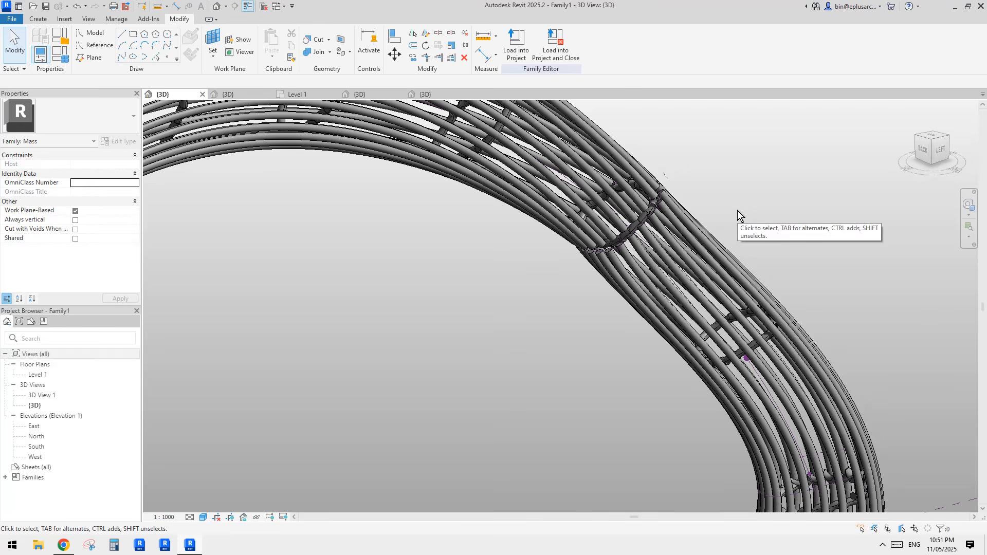
pyautogui.scroll(-6, 720, 236)
pyautogui.scroll(6, 719, 246)
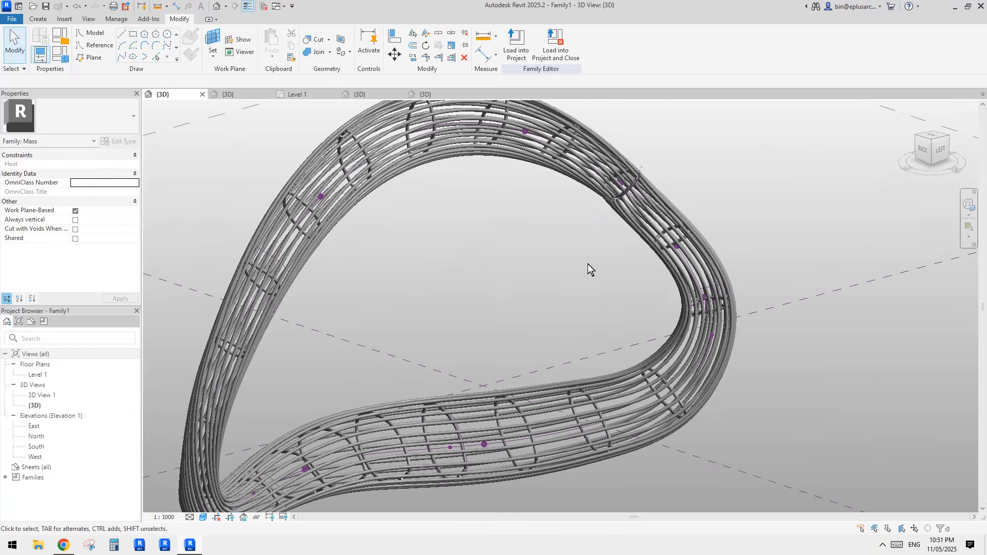
pyautogui.keyDown('shift'); pyautogui.moveTo(579, 263); pyautogui.dragTo(583, 291, button='middle'); pyautogui.keyUp('shift')
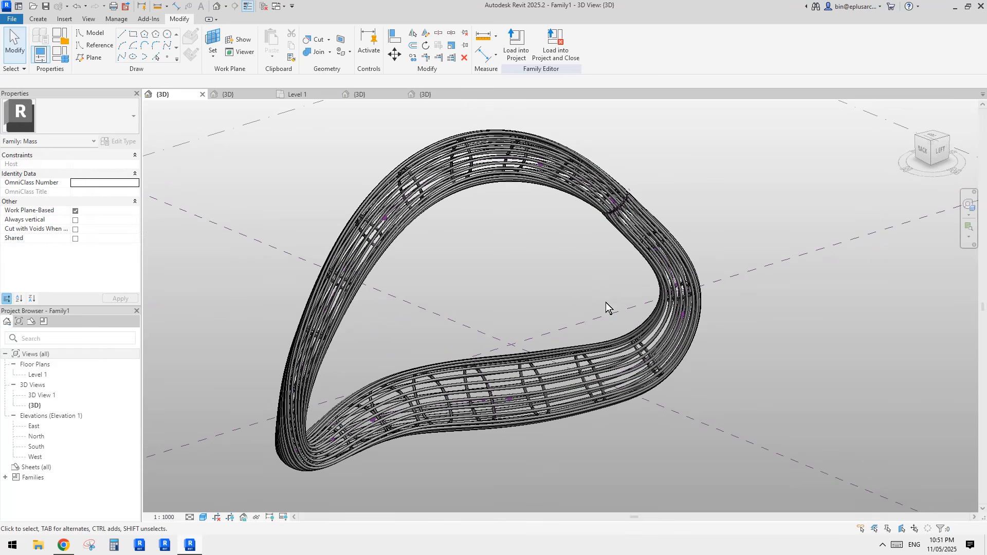
pyautogui.keyDown('shift'); pyautogui.moveTo(701, 368); pyautogui.dragTo(636, 347, button='middle'); pyautogui.keyUp('shift')
# Switch to Chrome and open the community page that the sculpture's reddit post belongs to.
pyautogui.click(61, 546)
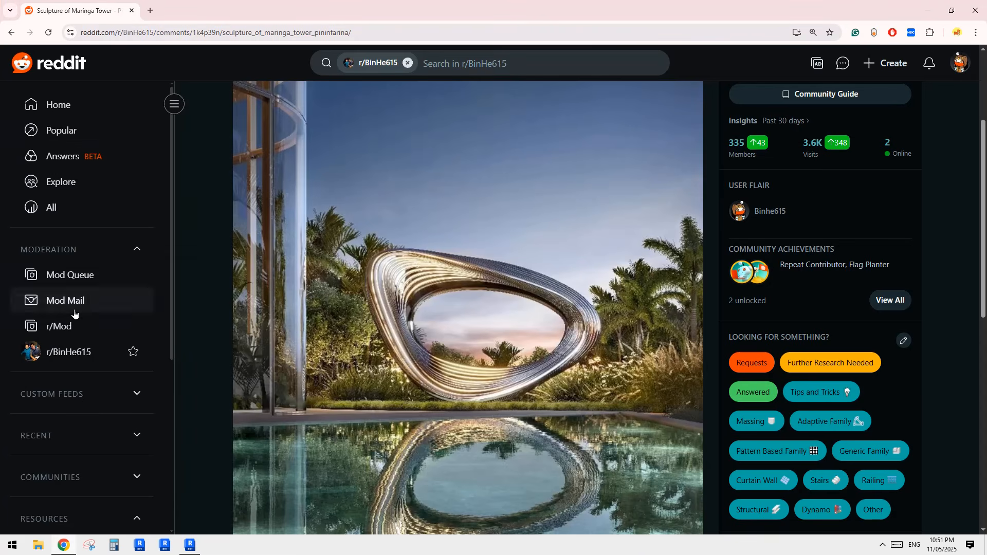
pyautogui.click(72, 351)
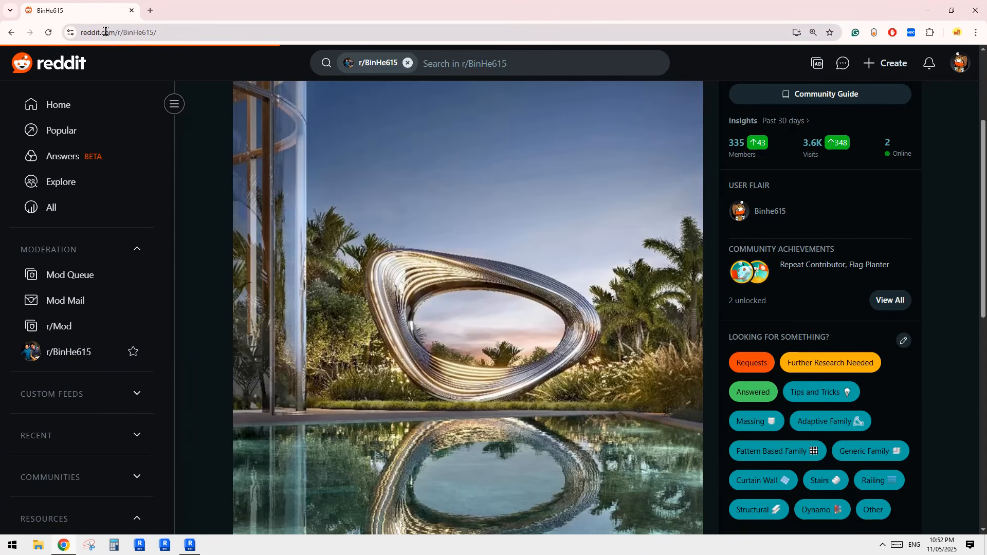